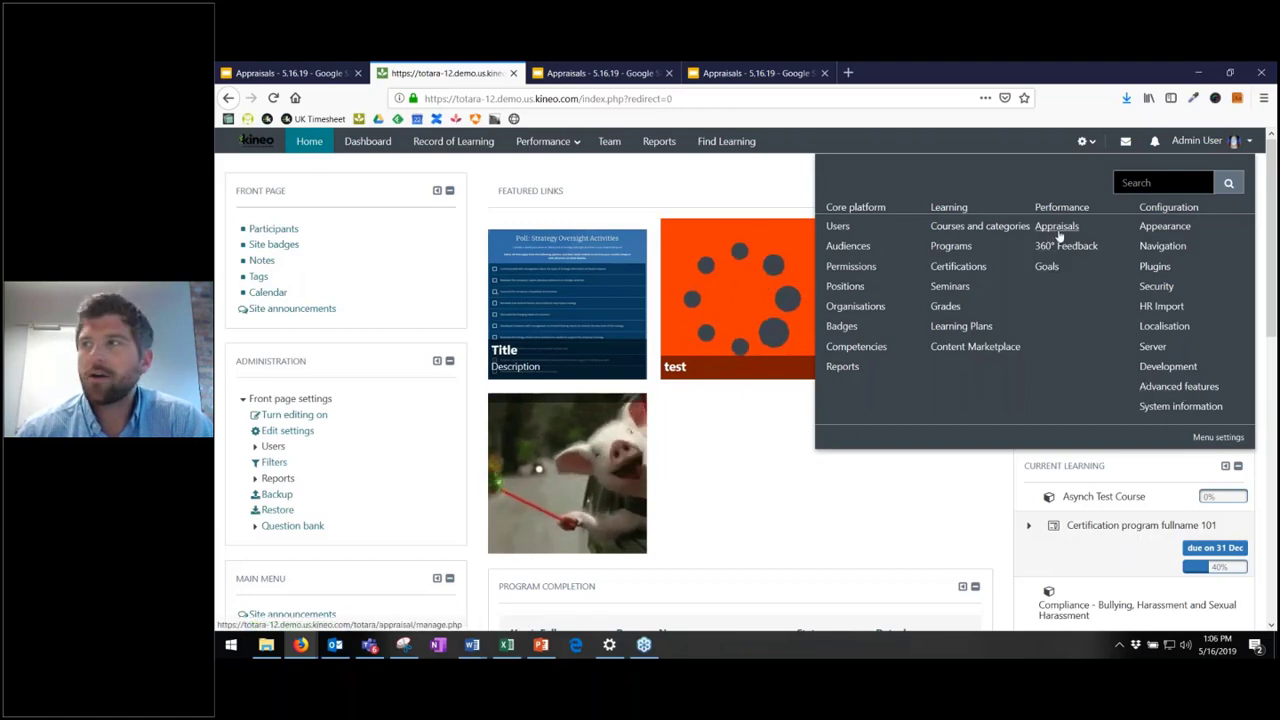
- Create a new draft appraisal named 'Office Hours Appraisal' from the Appraisals page
left_click(1058, 228)
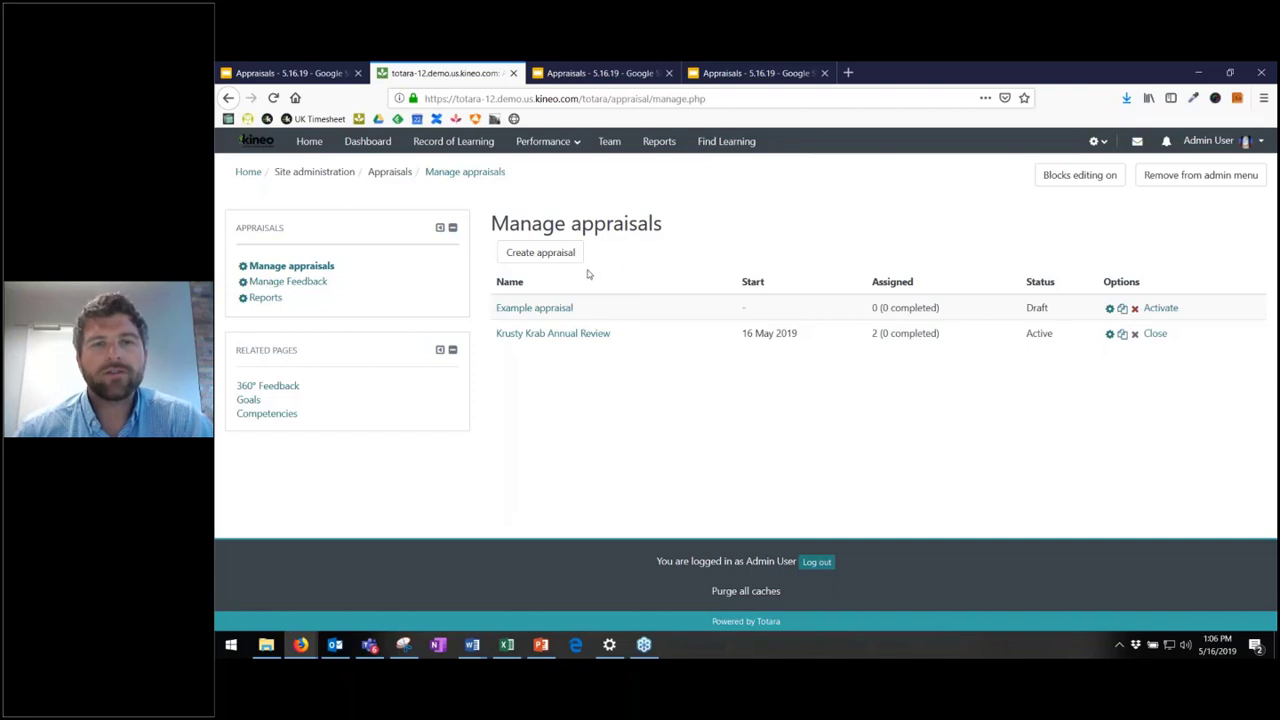
left_click(539, 255)
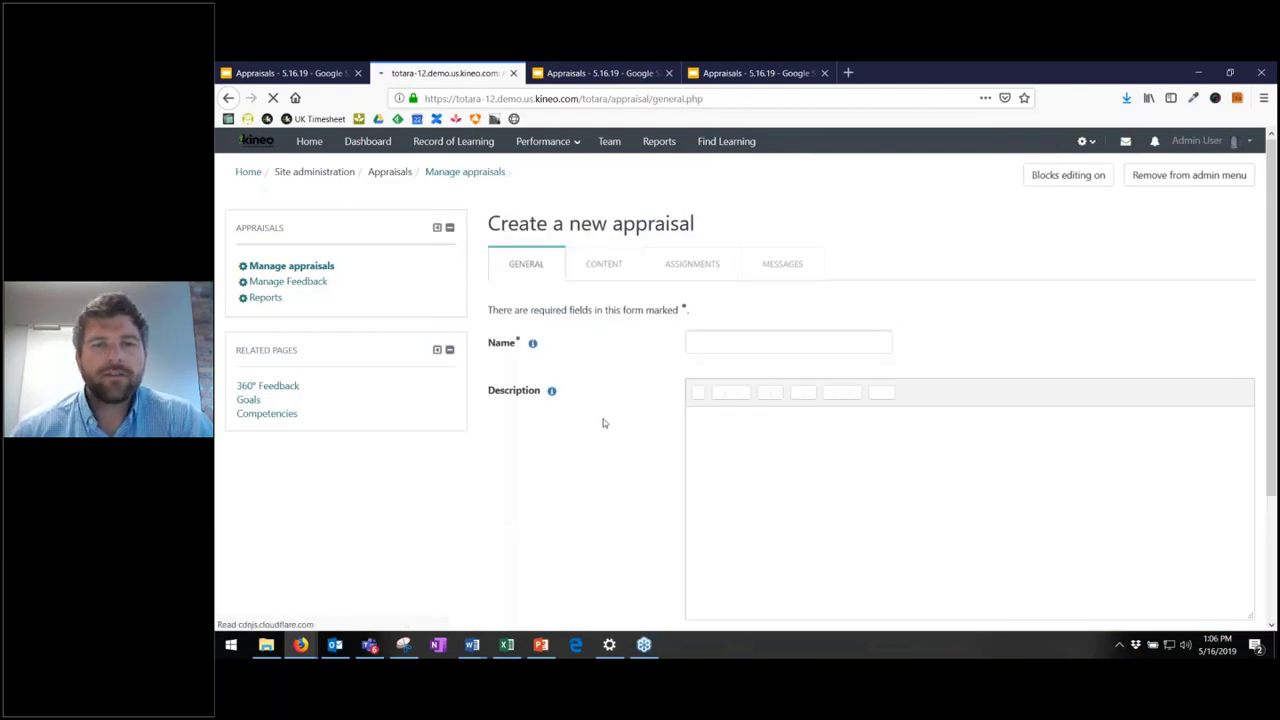
scroll(614, 400, "down", 1)
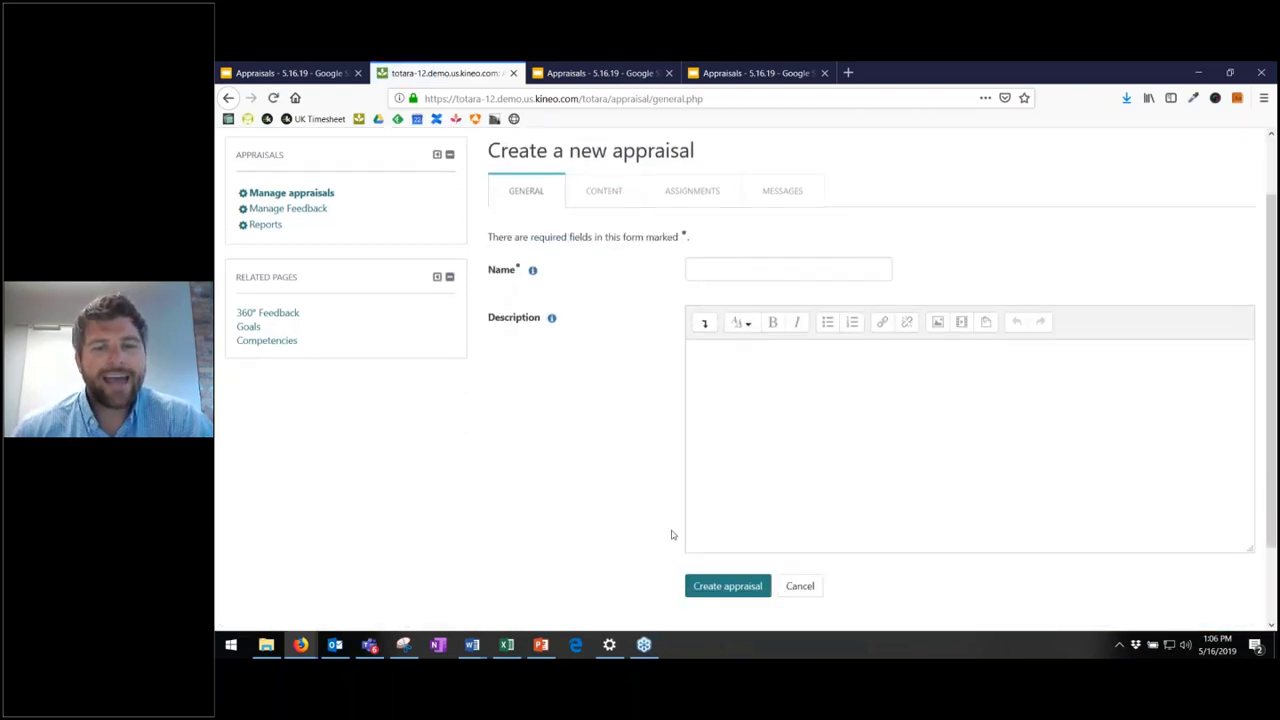
left_click(750, 271)
type("O")
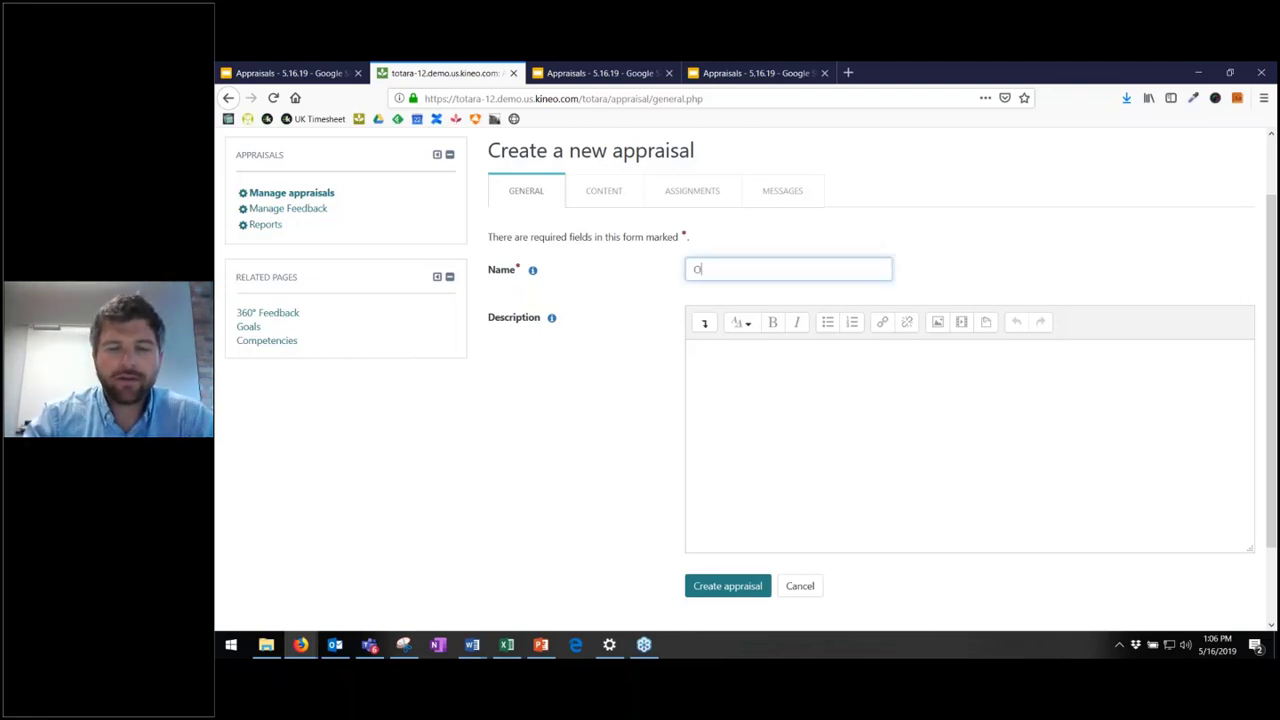
type("ffice Hours App")
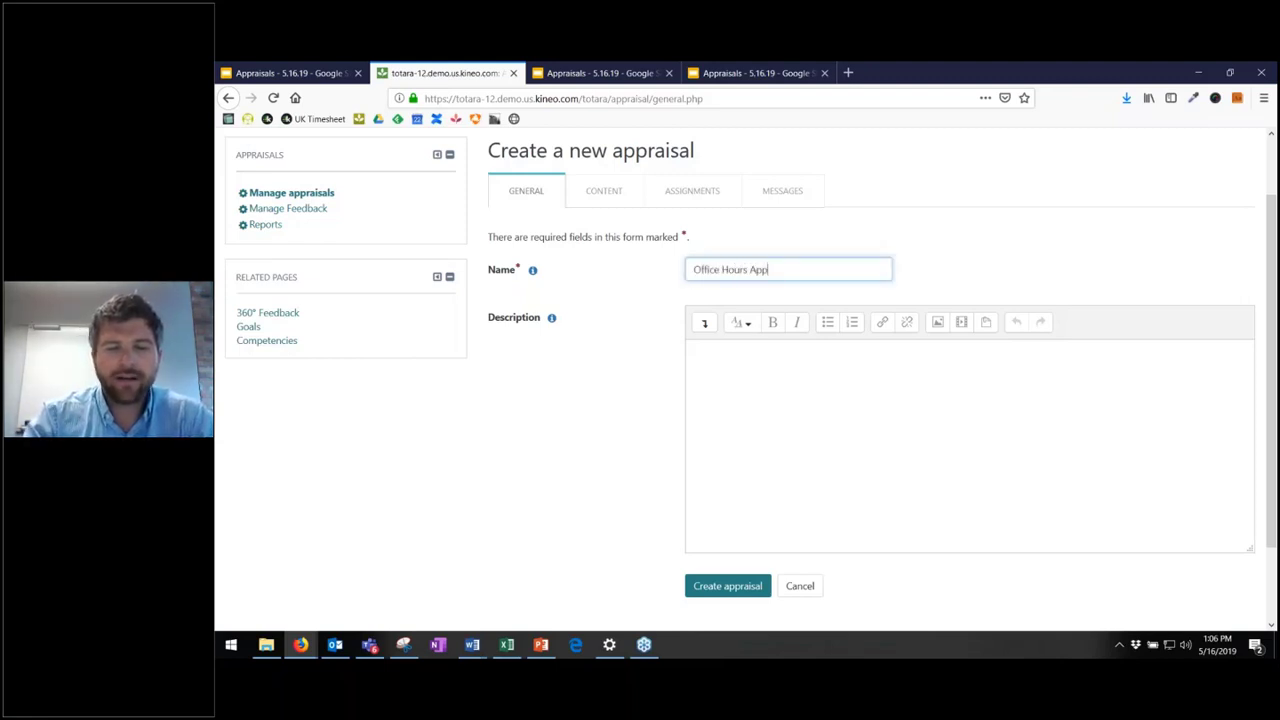
type("raisal")
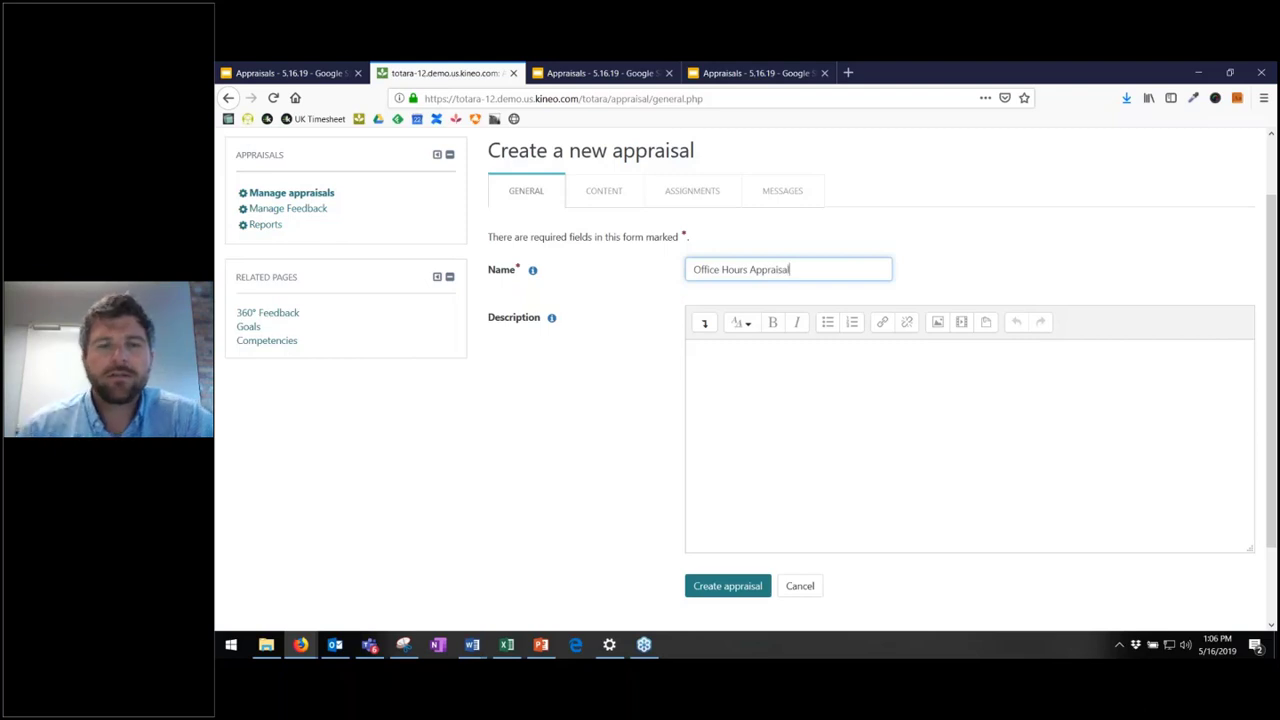
scroll(804, 407, "down", 2)
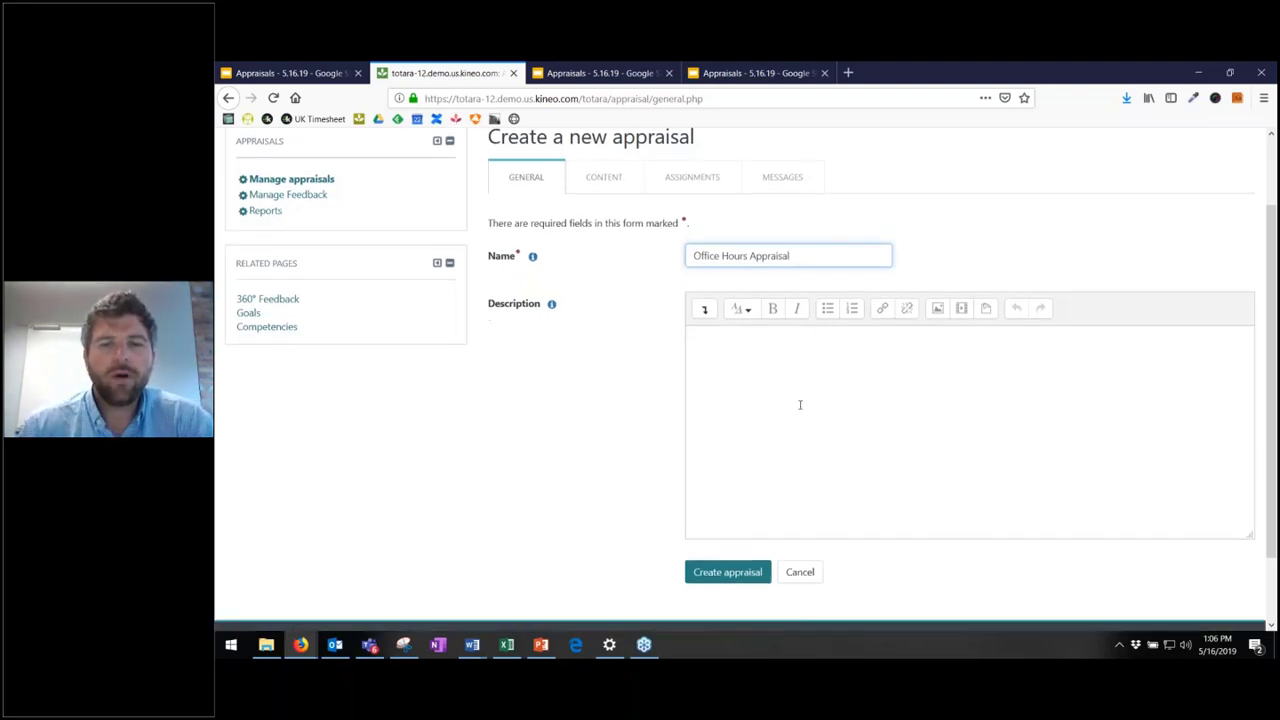
left_click(750, 492)
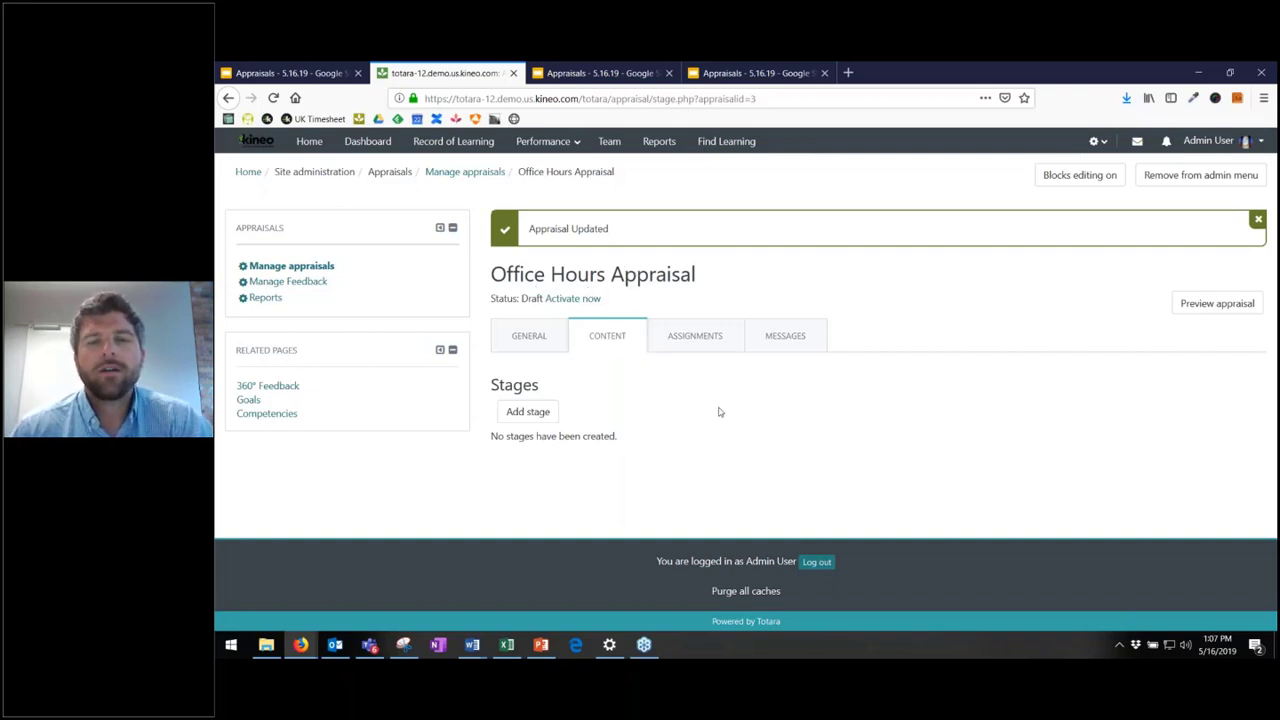
- Start a new stage on the appraisal and name it Stage
left_click(533, 418)
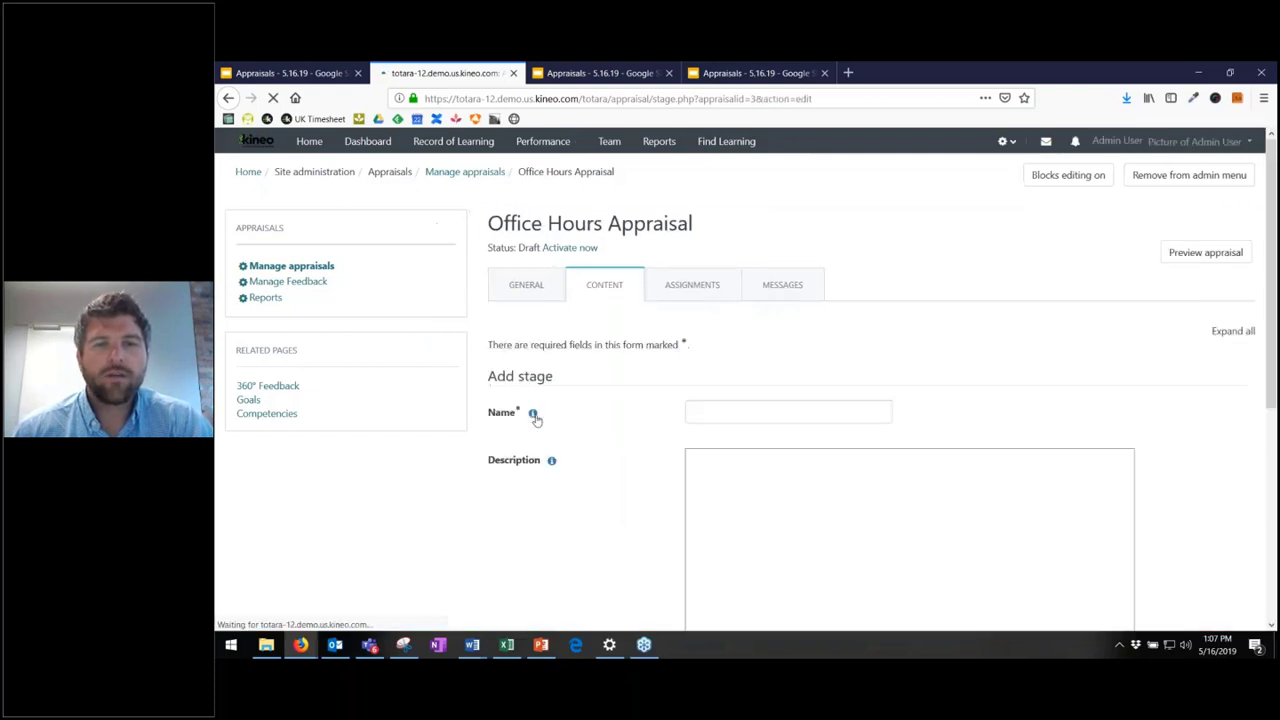
left_click(755, 417)
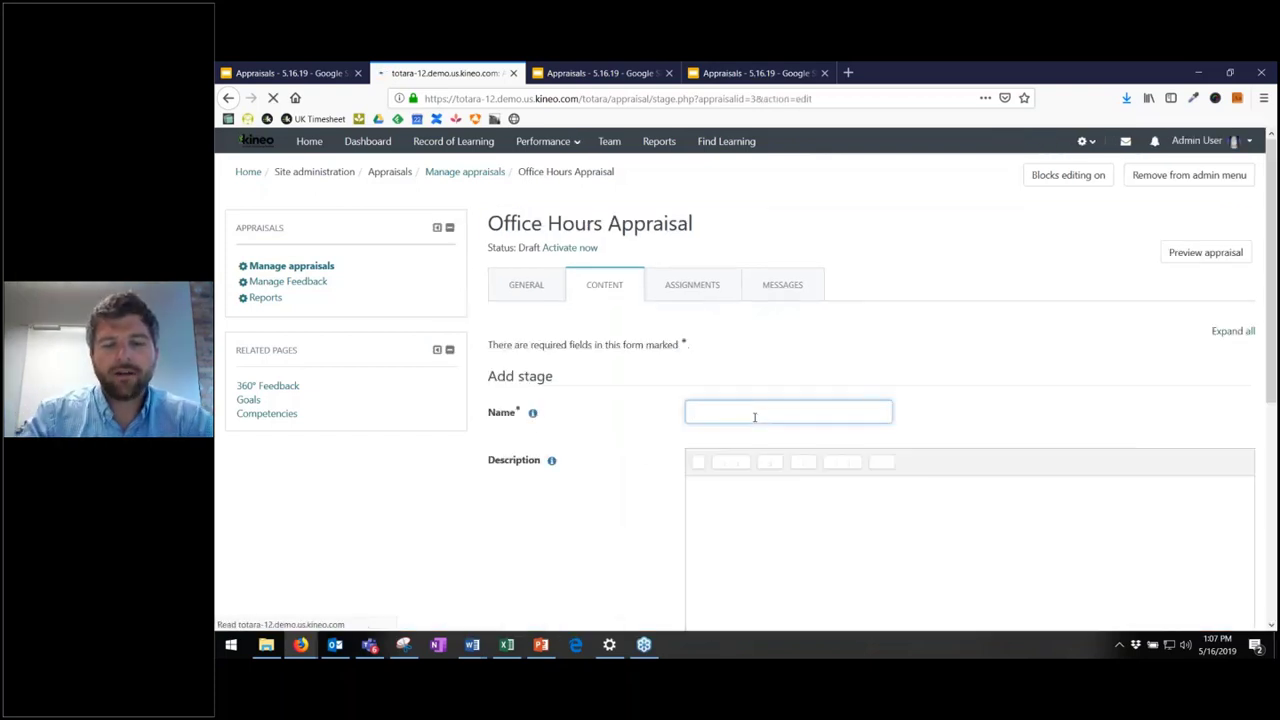
scroll(755, 417, "down", 5)
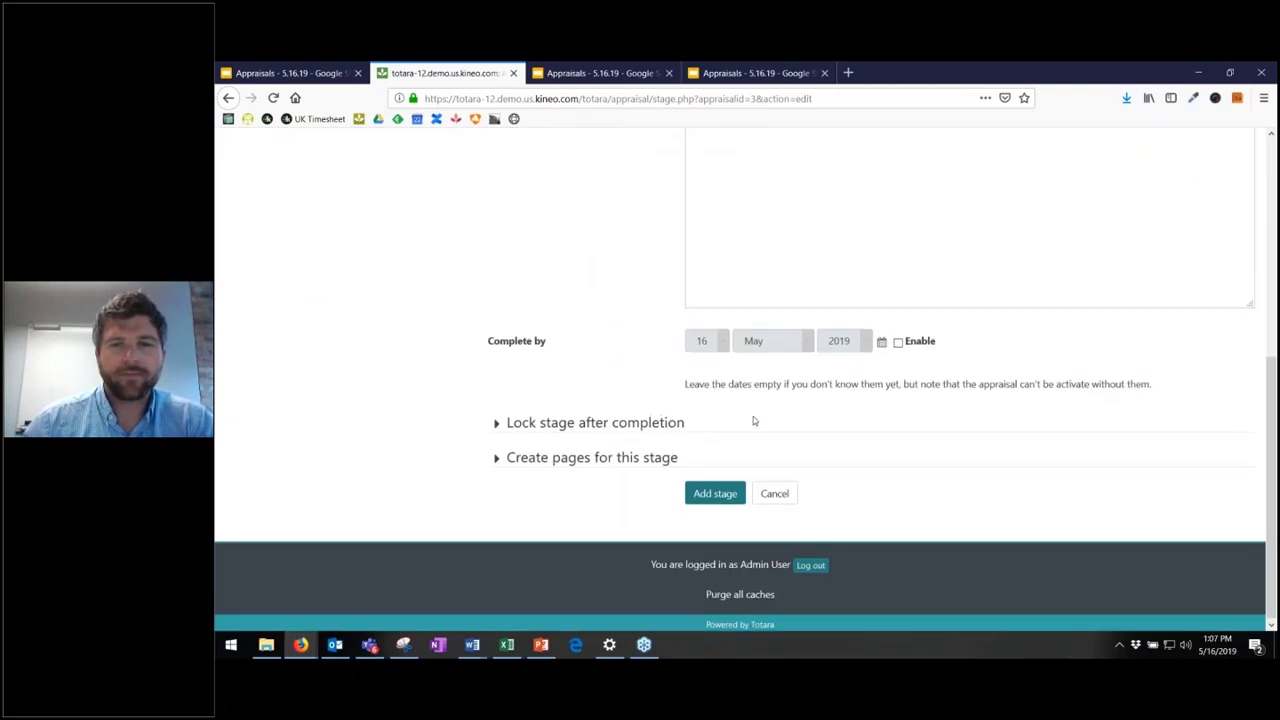
type("Stage 1")
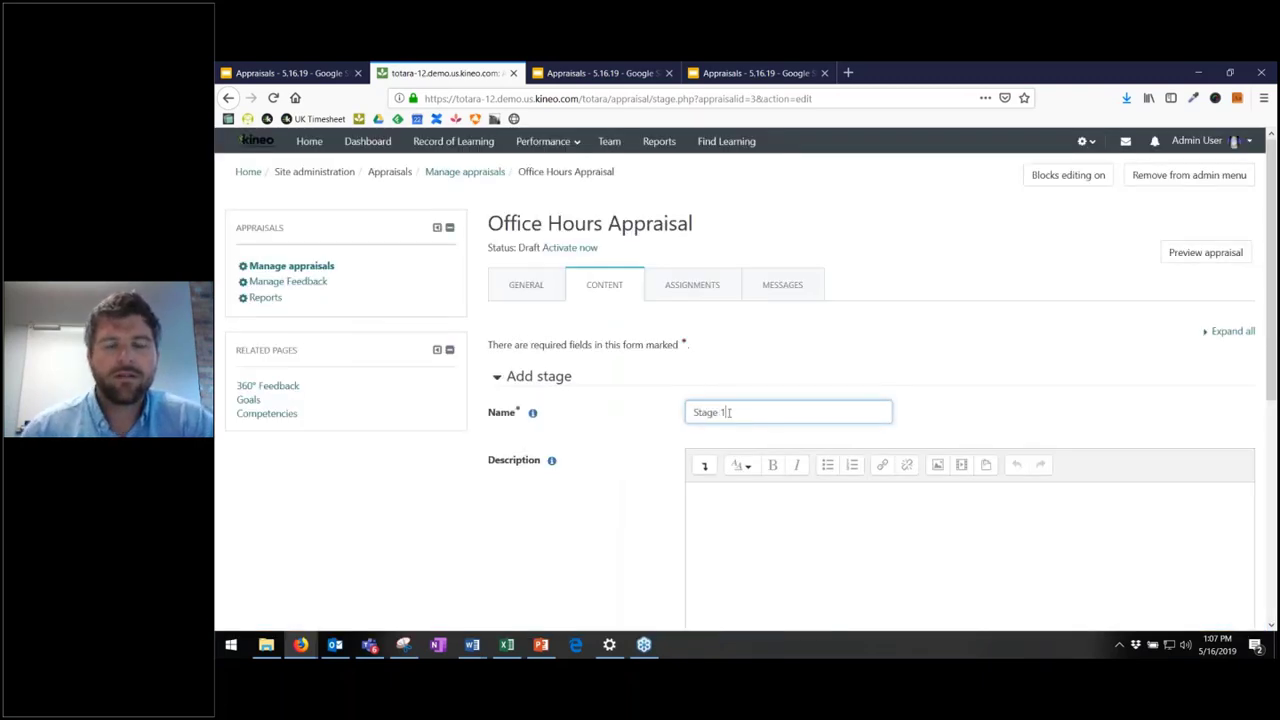
scroll(727, 412, "down", 1)
- Paste placeholder Lorem ipsum text as the stage description
left_click(814, 451)
type("This")
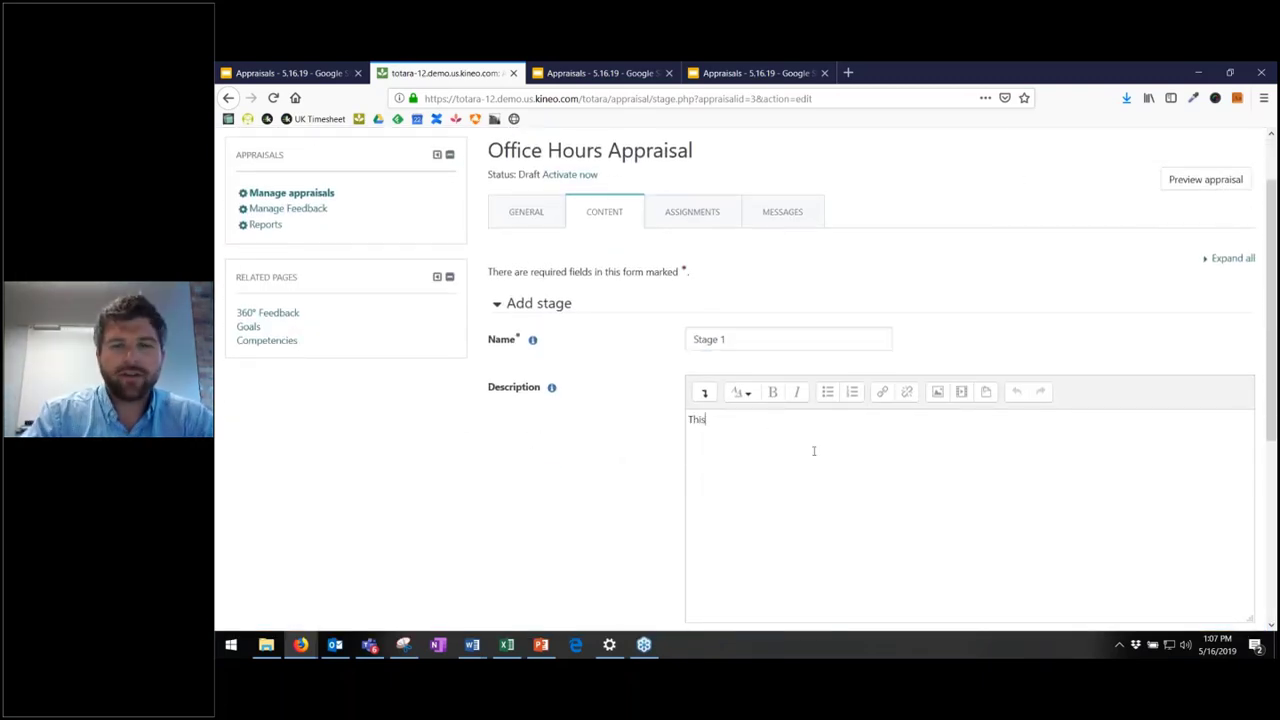
key("BackSpace")
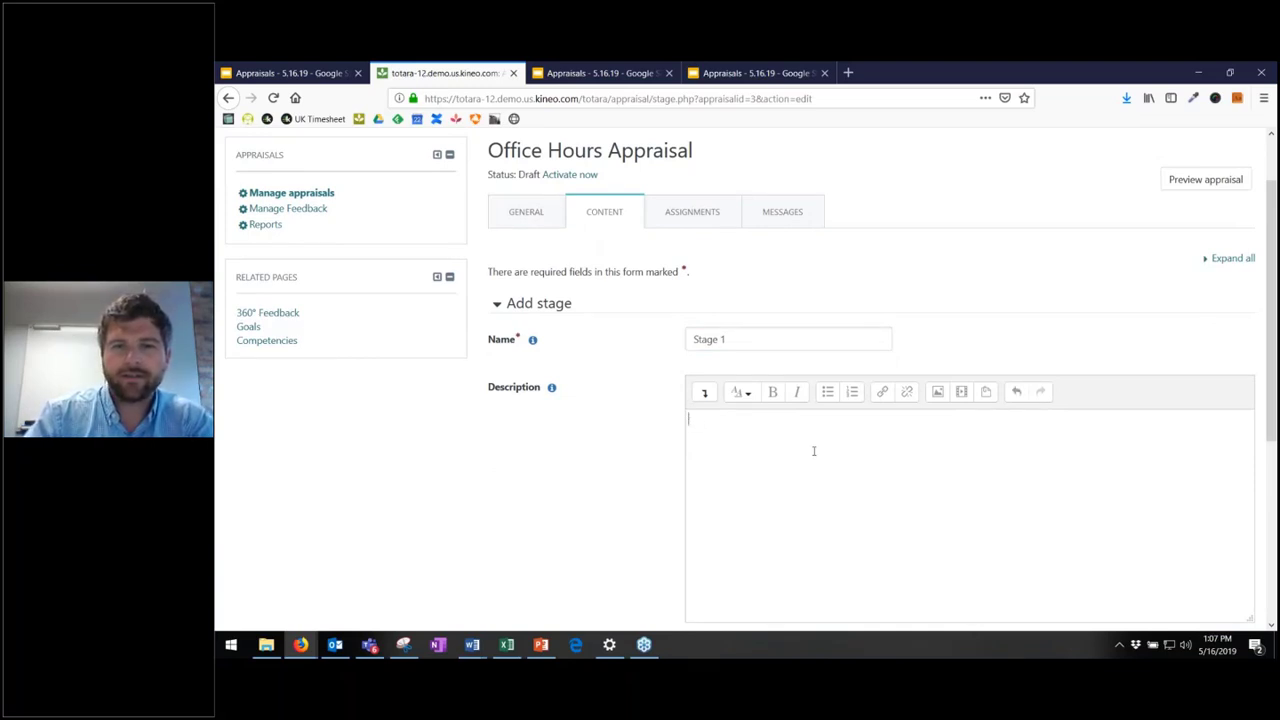
type("Lorem ipsum dolor sit amet, consetetur sadipscing elitr, sed diam nonumy eirmod tempor invidunt ut labore et dolore magna aliquyam erat, sed diam voluptua. At vero eos et accusam et justo duo dolores et ea rebum. Stet clita kasd gubergren, no sea takimata sanctus est Lorem ipsum dolor sit amet.")
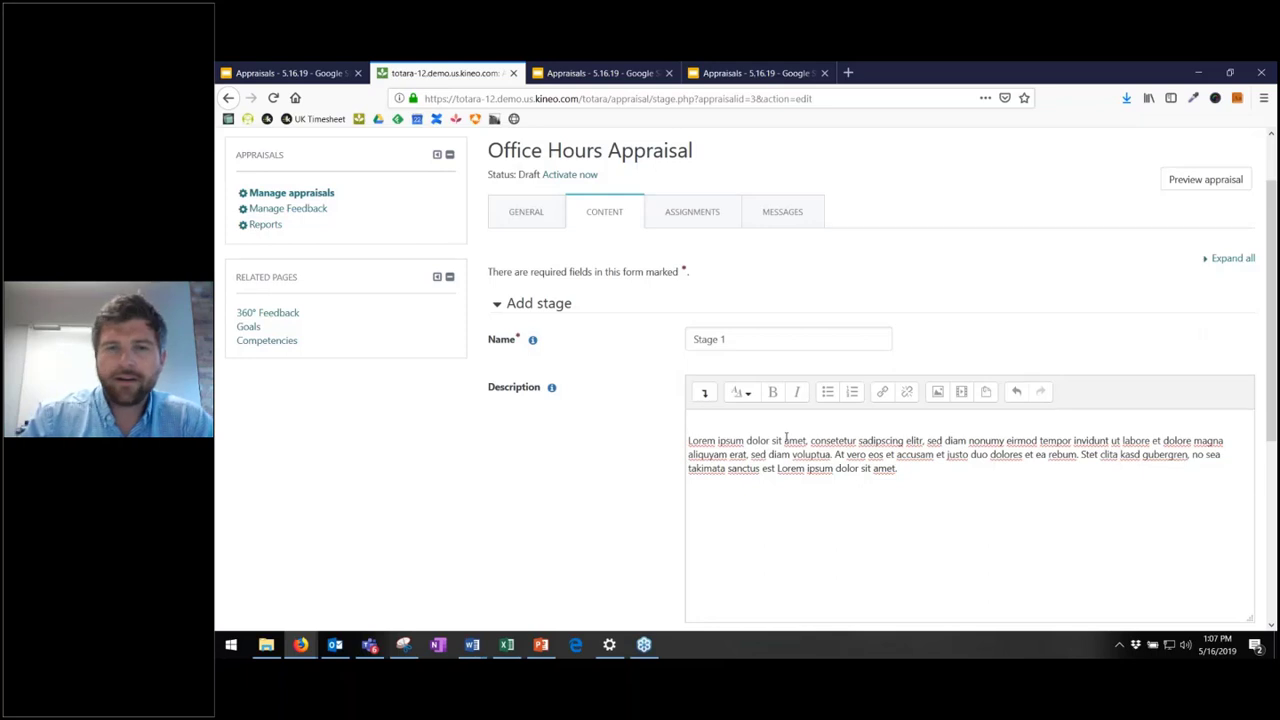
key("BackSpace")
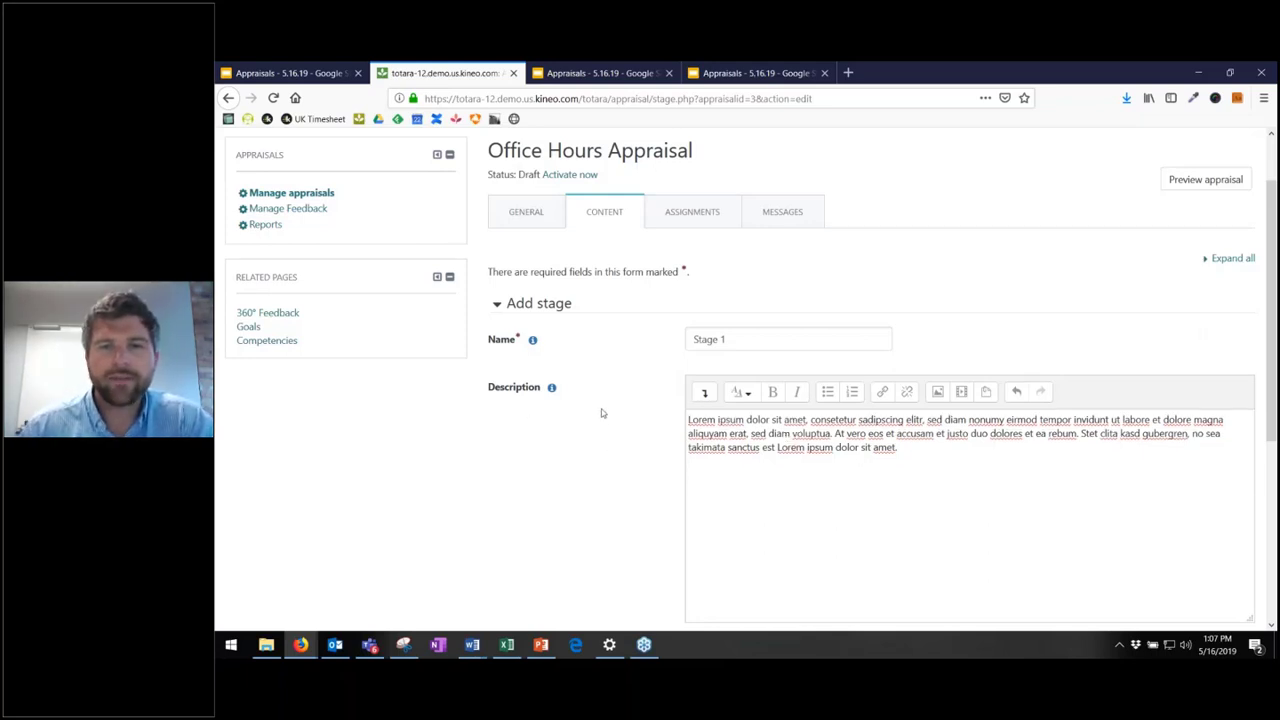
scroll(601, 413, "down", 3)
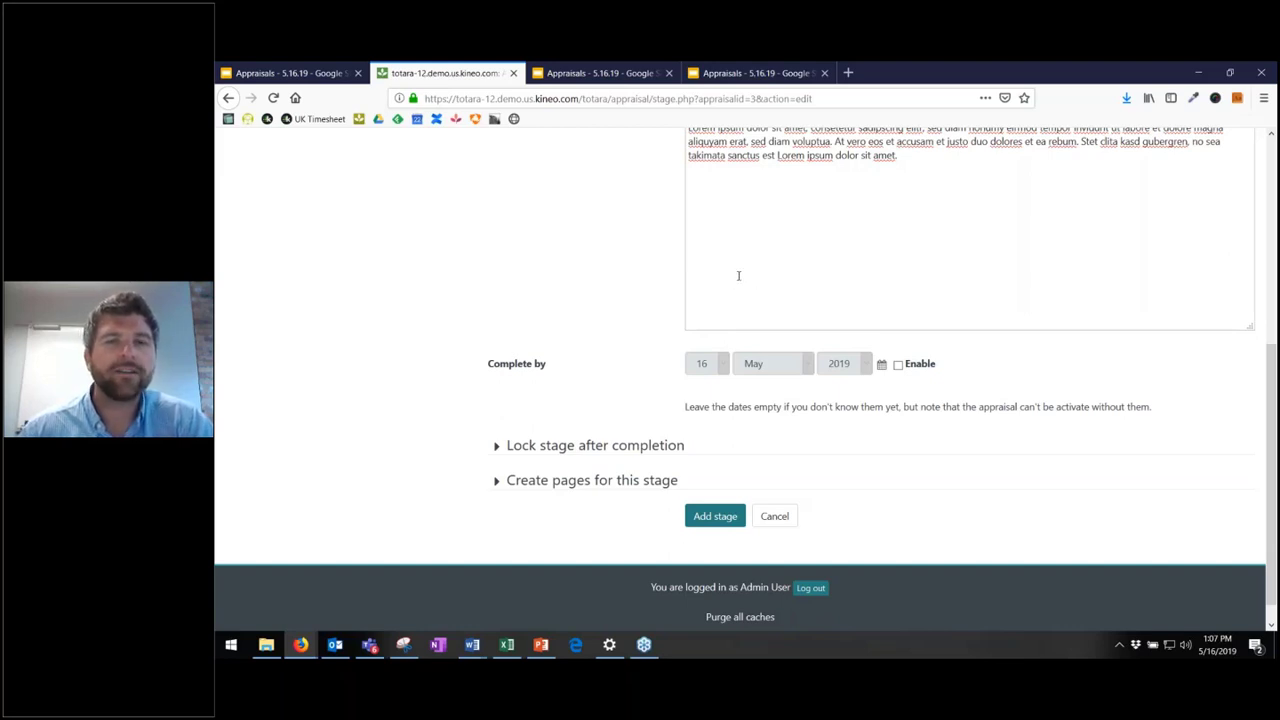
- Enable the stage's completion date and set it to 1 December 2019
left_click(897, 364)
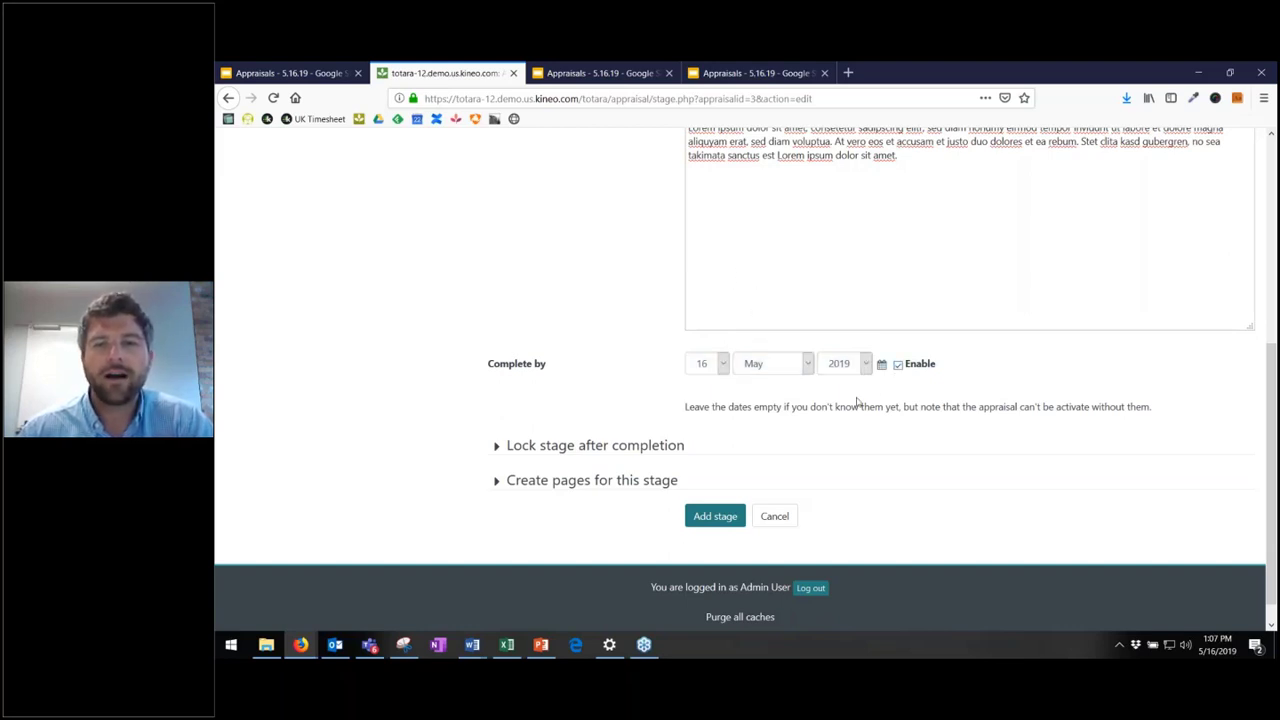
left_click(780, 366)
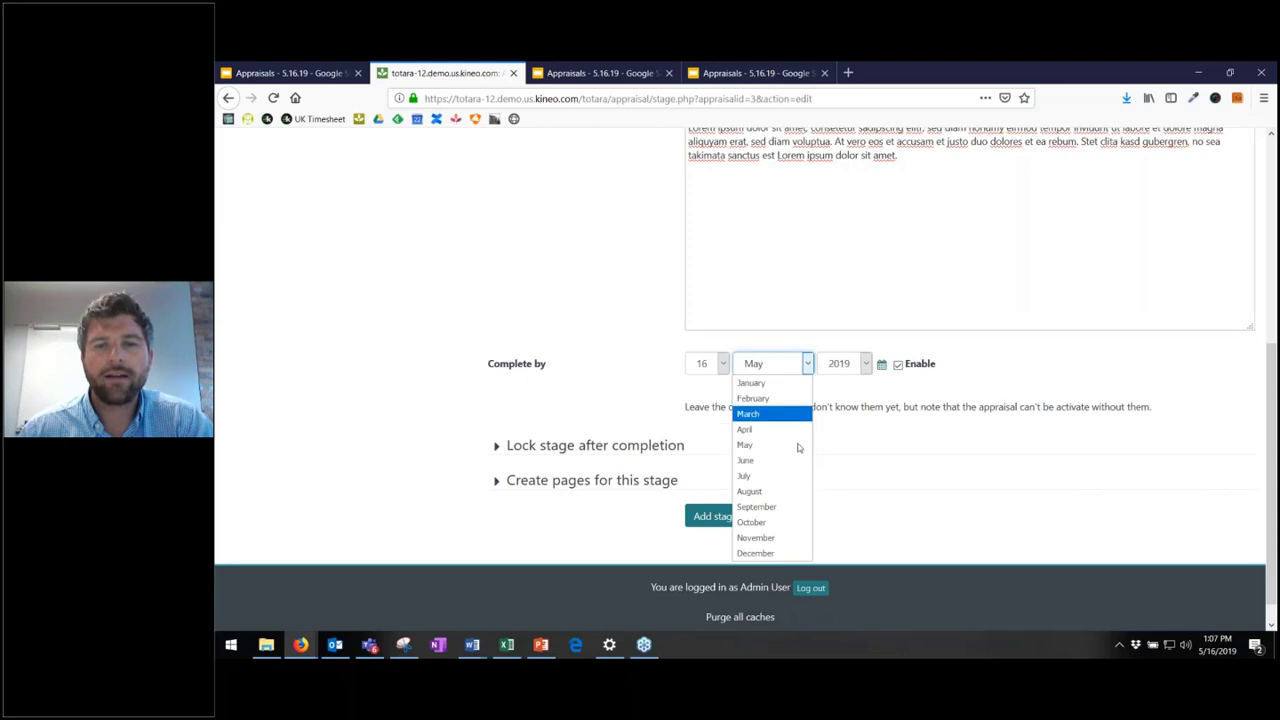
left_click(790, 553)
left_click(701, 366)
left_click(702, 384)
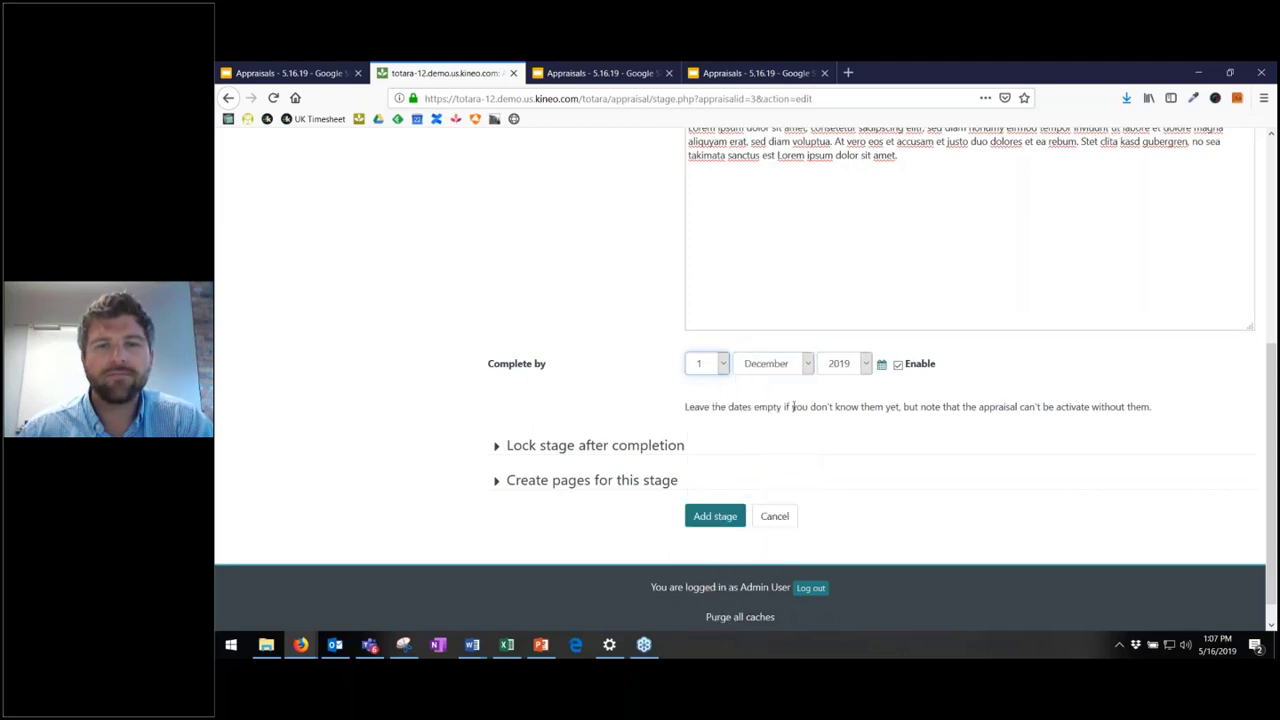
left_click_drag(692, 410, 1020, 439)
left_click(1020, 439)
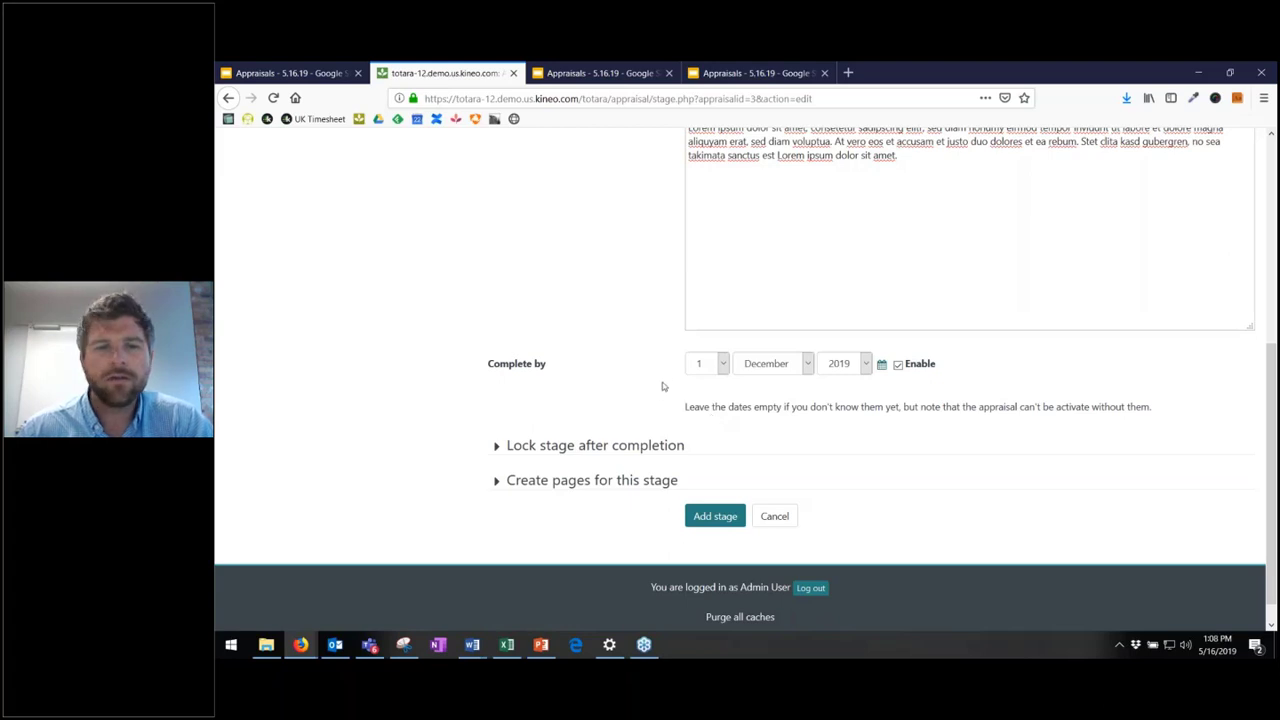
- Lock the stage after completion for Learner, Manager, Manager's Manager and Appraiser
left_click(527, 455)
scroll(580, 435, "down", 1)
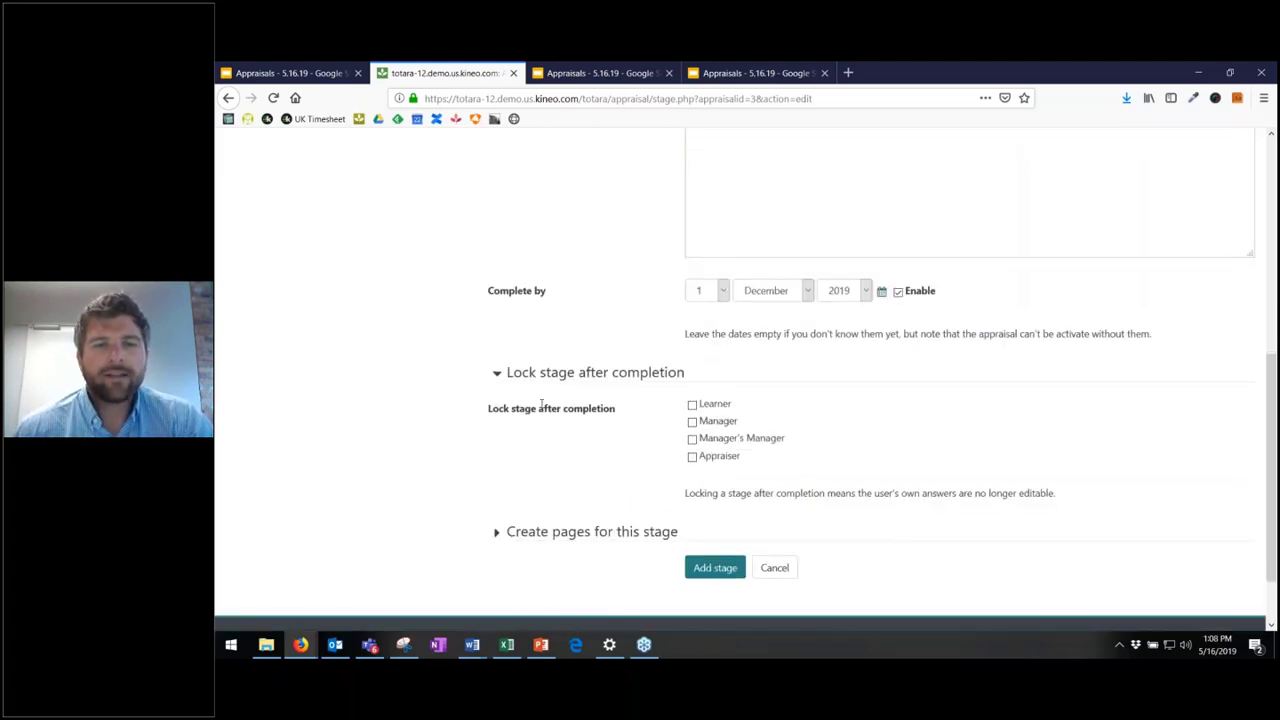
left_click(692, 405)
left_click(692, 422)
left_click(692, 439)
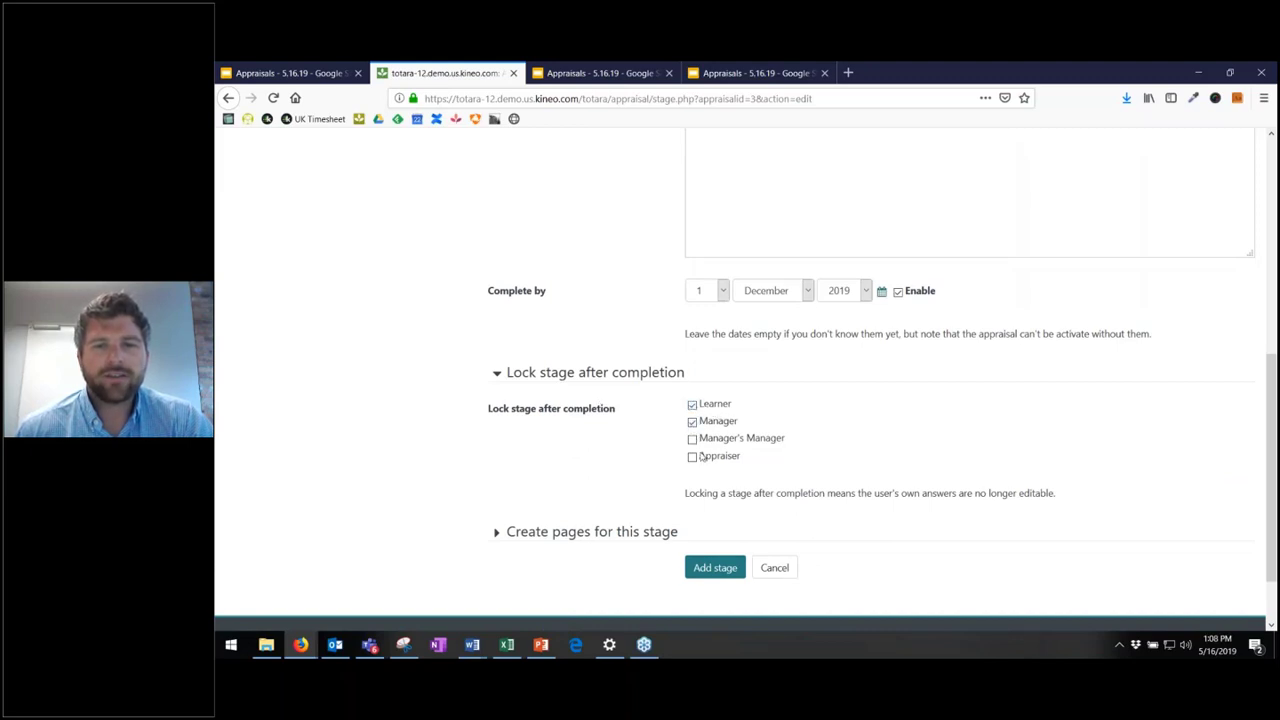
left_click(692, 457)
scroll(797, 463, "down", 1)
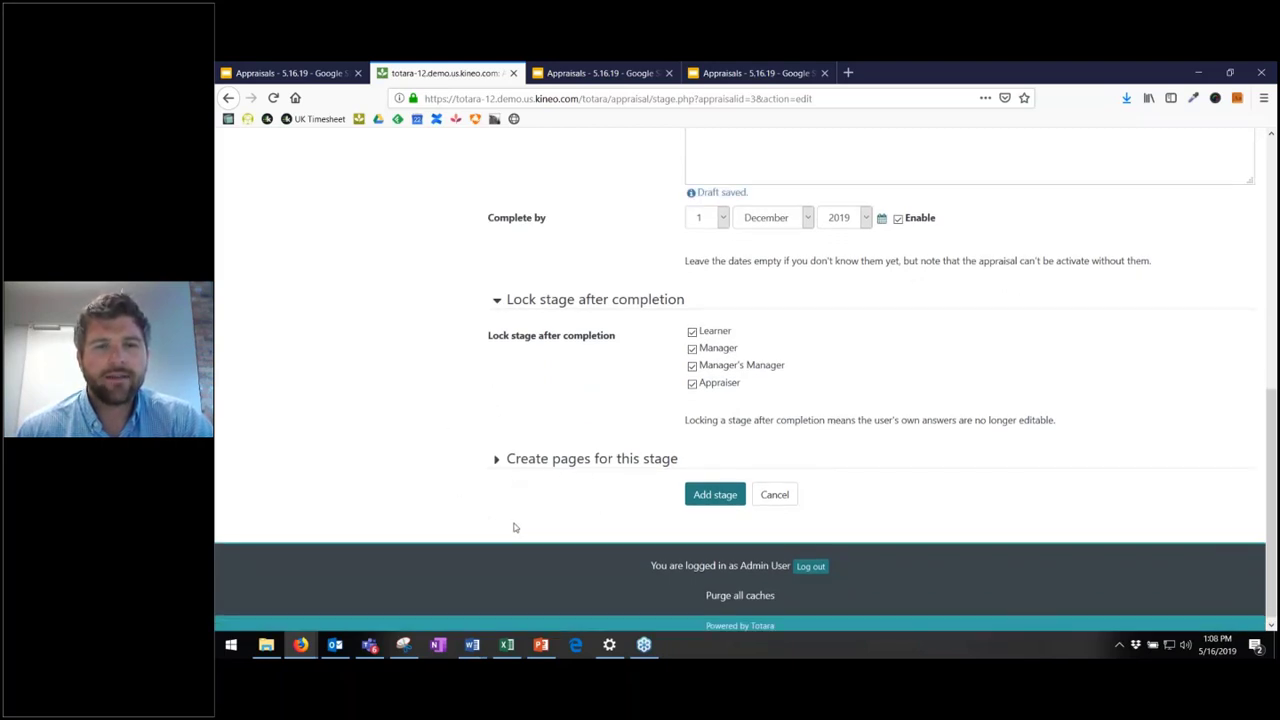
- Create pages Page 1, Page 2 and Page 3, and add the stage
left_click(526, 460)
scroll(494, 449, "down", 2)
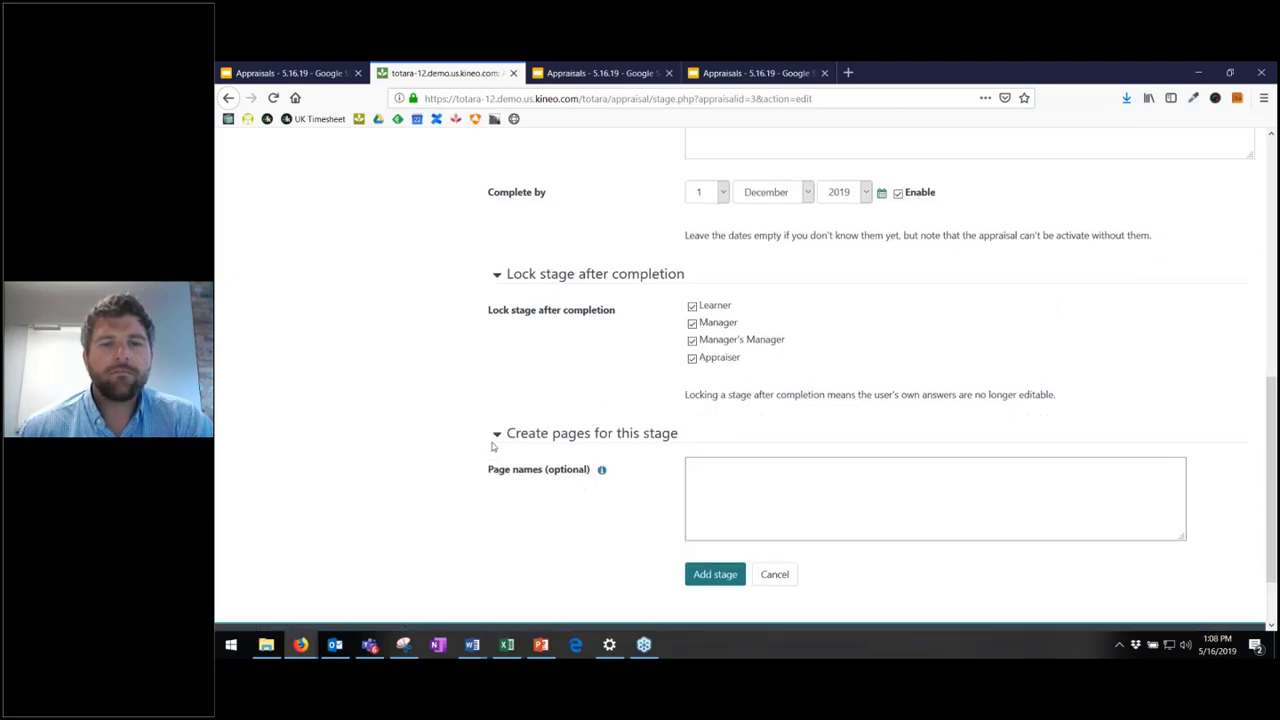
left_click(775, 411)
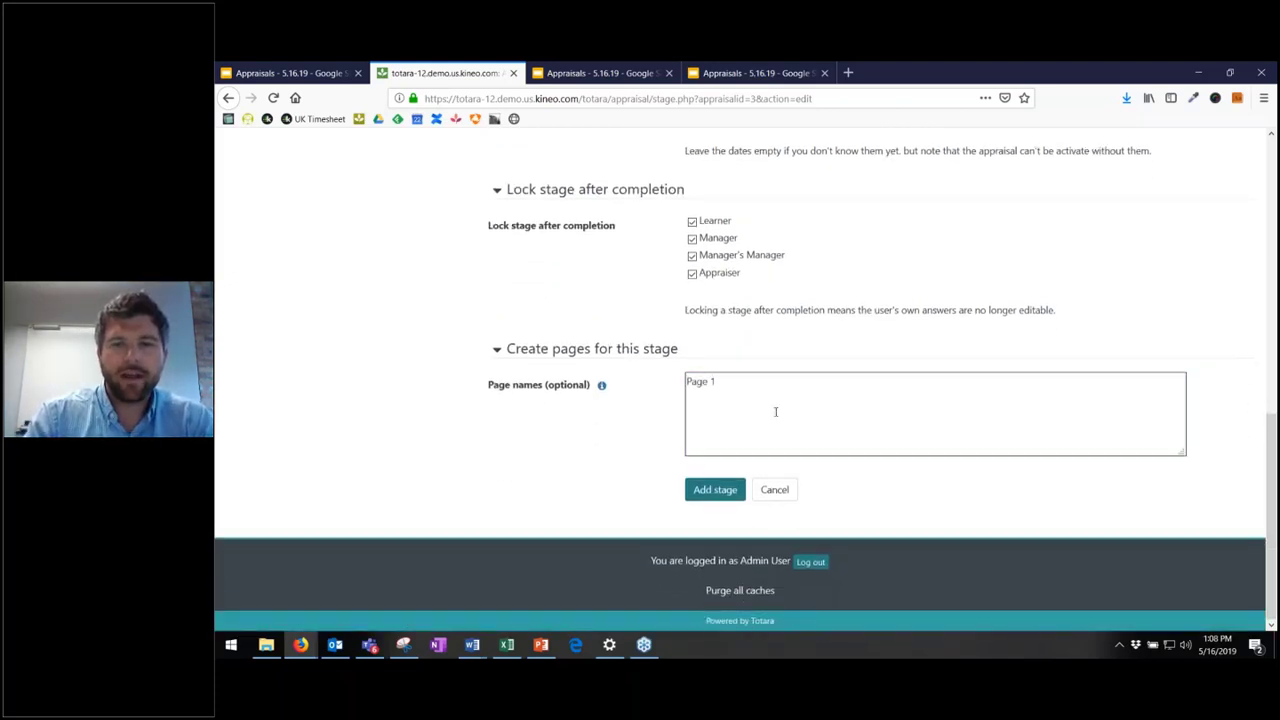
type("Page 1")
key("Return")
type("Page 2")
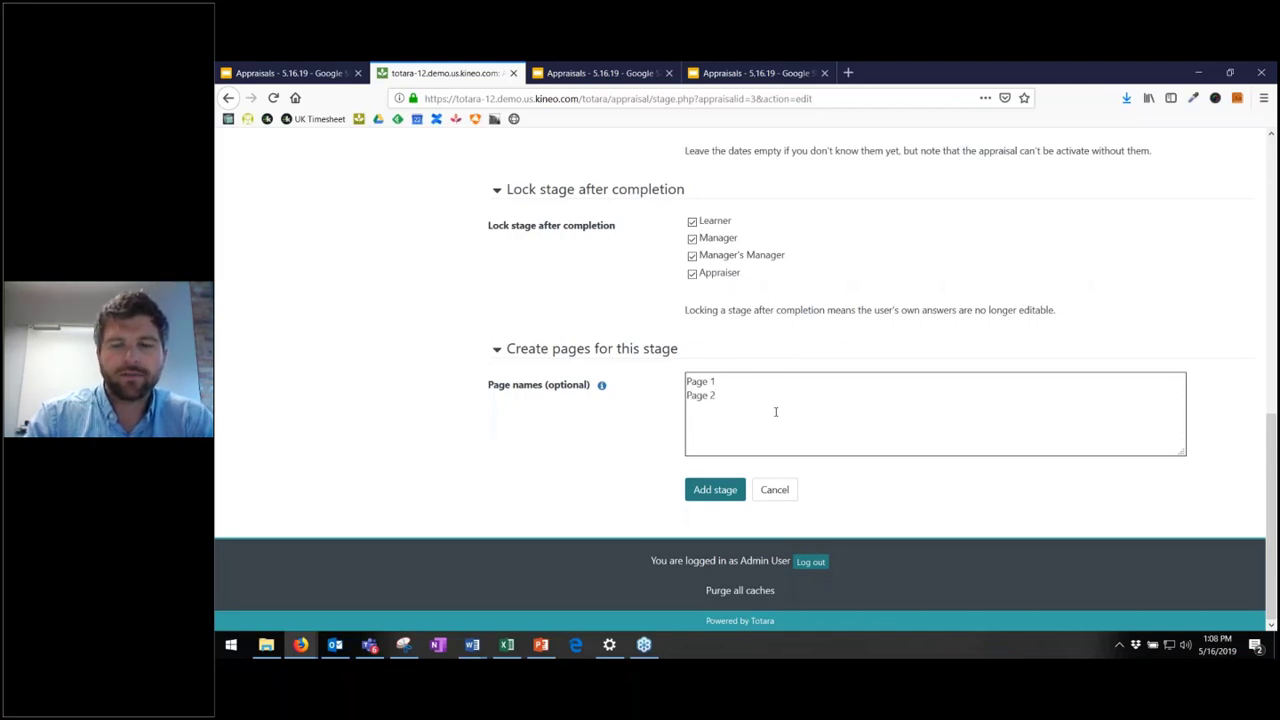
type(" Page 2")
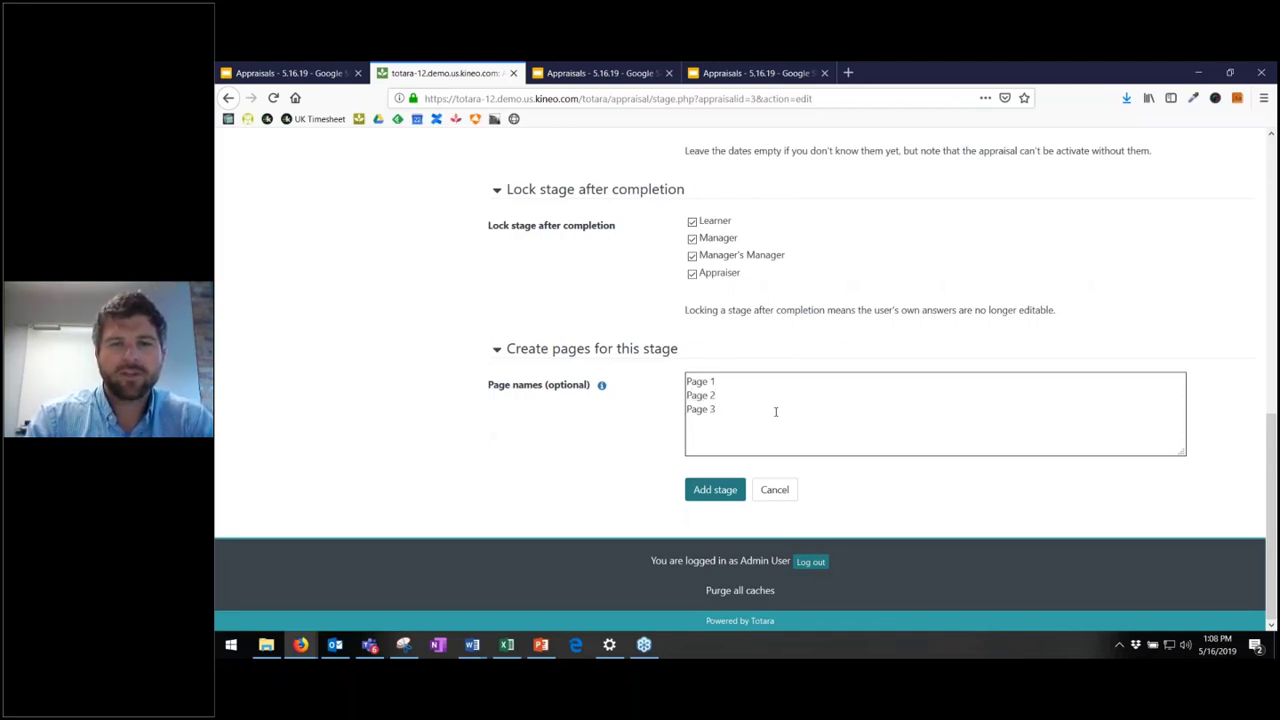
left_click(714, 489)
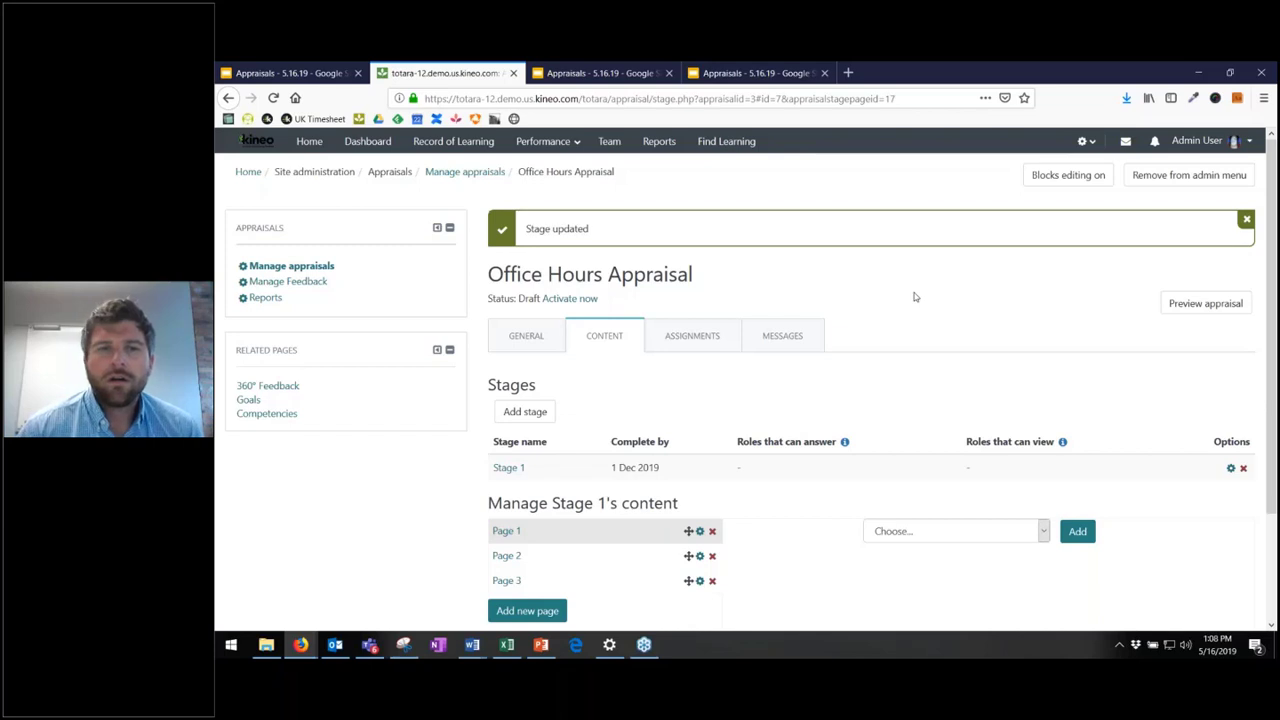
- Review Stage 1's due date and roles, then bring up Page 1's question types
scroll(913, 297, "down", 2)
scroll(915, 297, "down", 1)
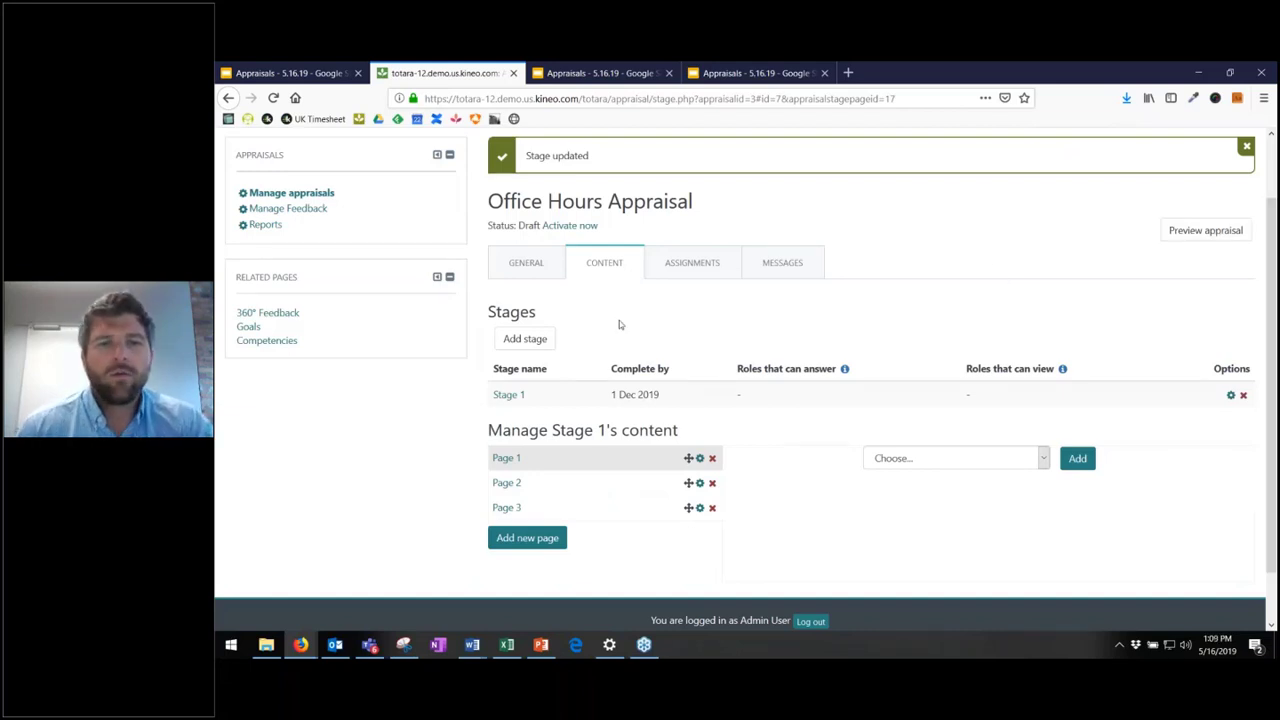
left_click_drag(614, 394, 1160, 397)
left_click(1160, 397)
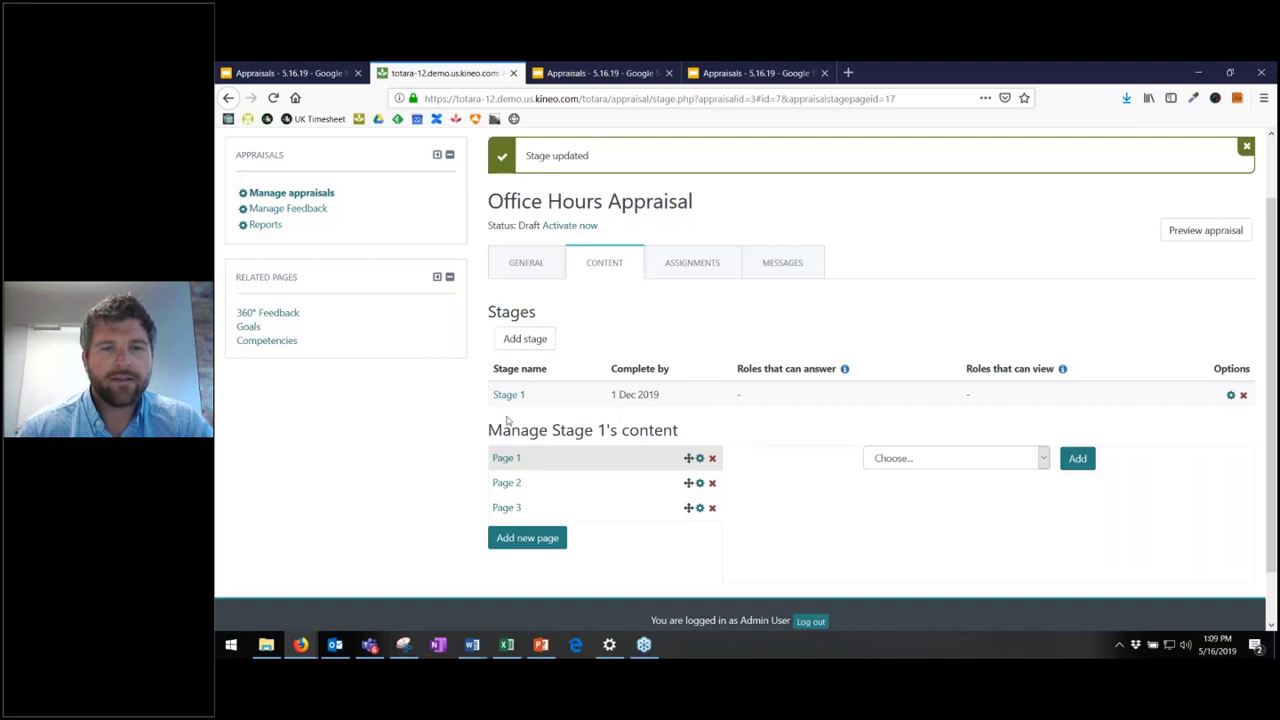
left_click_drag(510, 425, 659, 406)
left_click(660, 413)
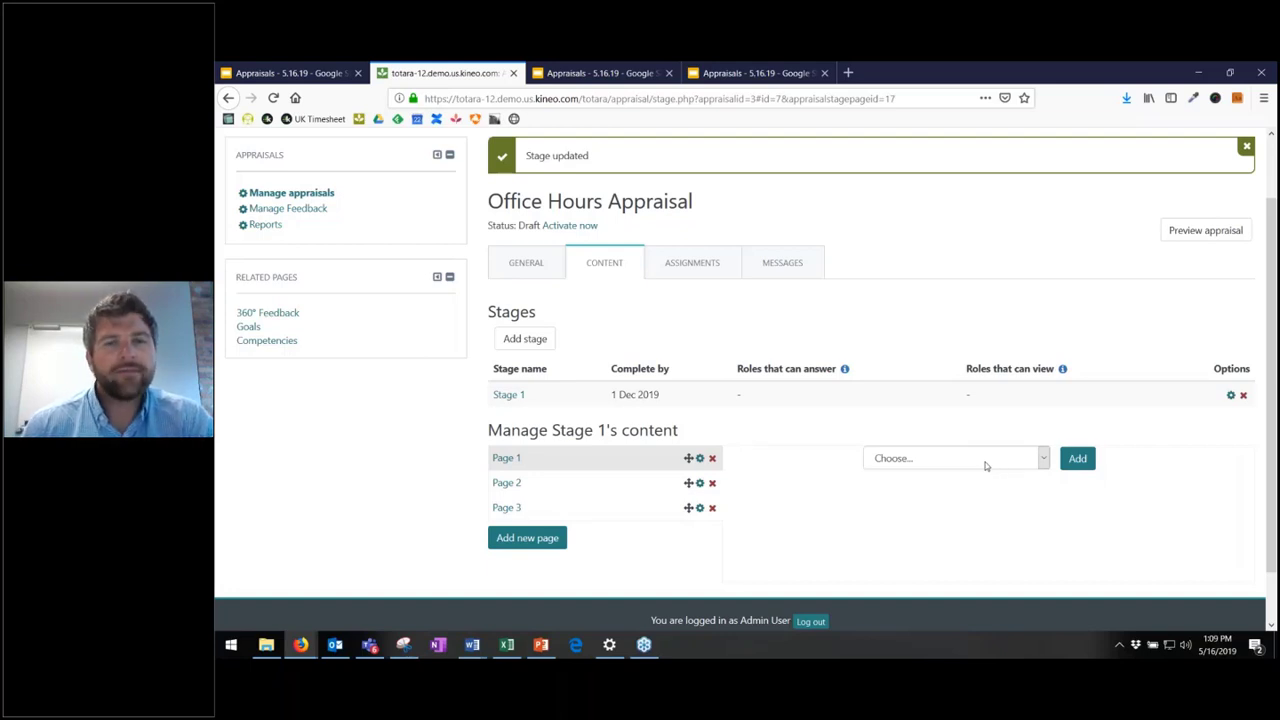
scroll(964, 488, "down", 3)
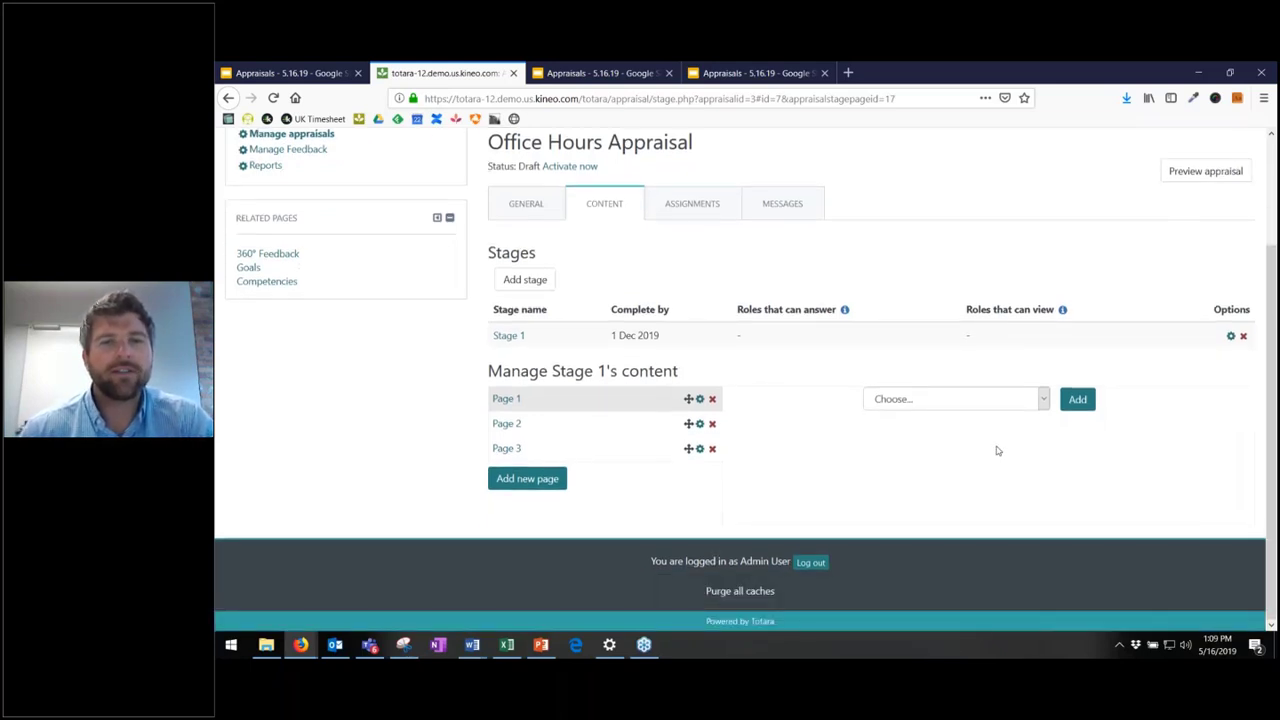
left_click(1041, 404)
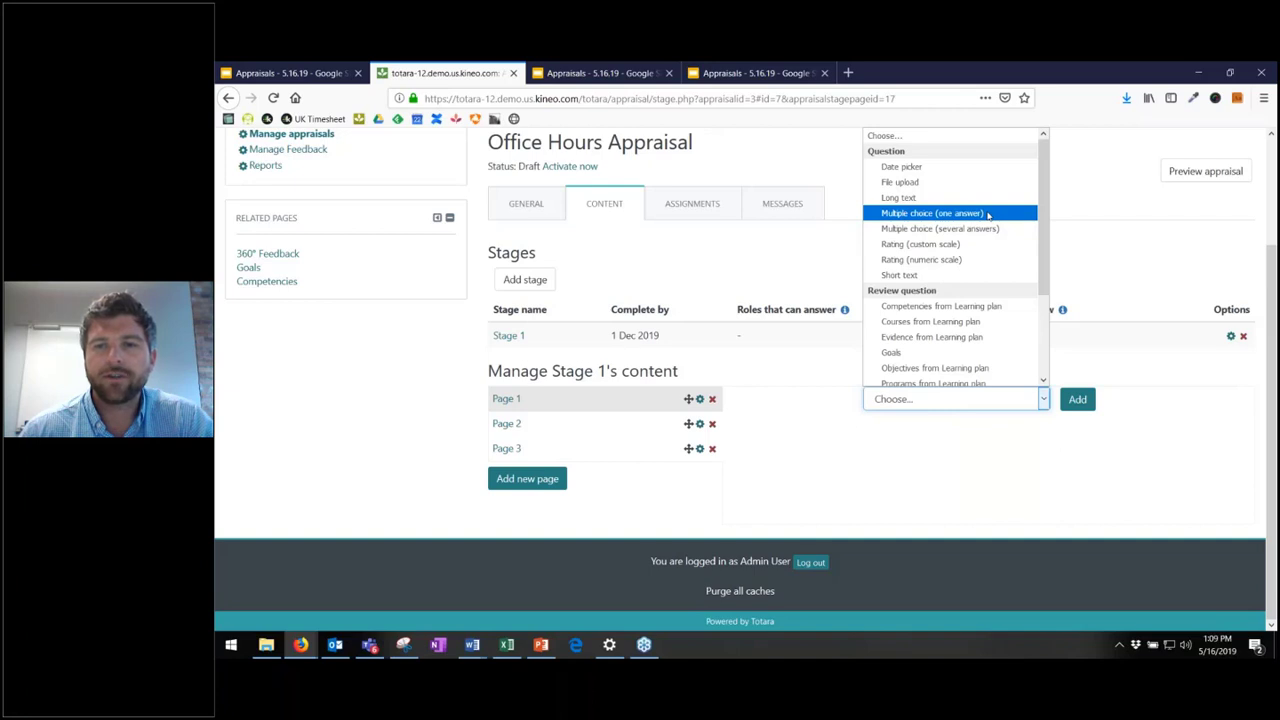
- Add a single-answer multiple choice question: 'How would you describe your effort this year?'
left_click(988, 214)
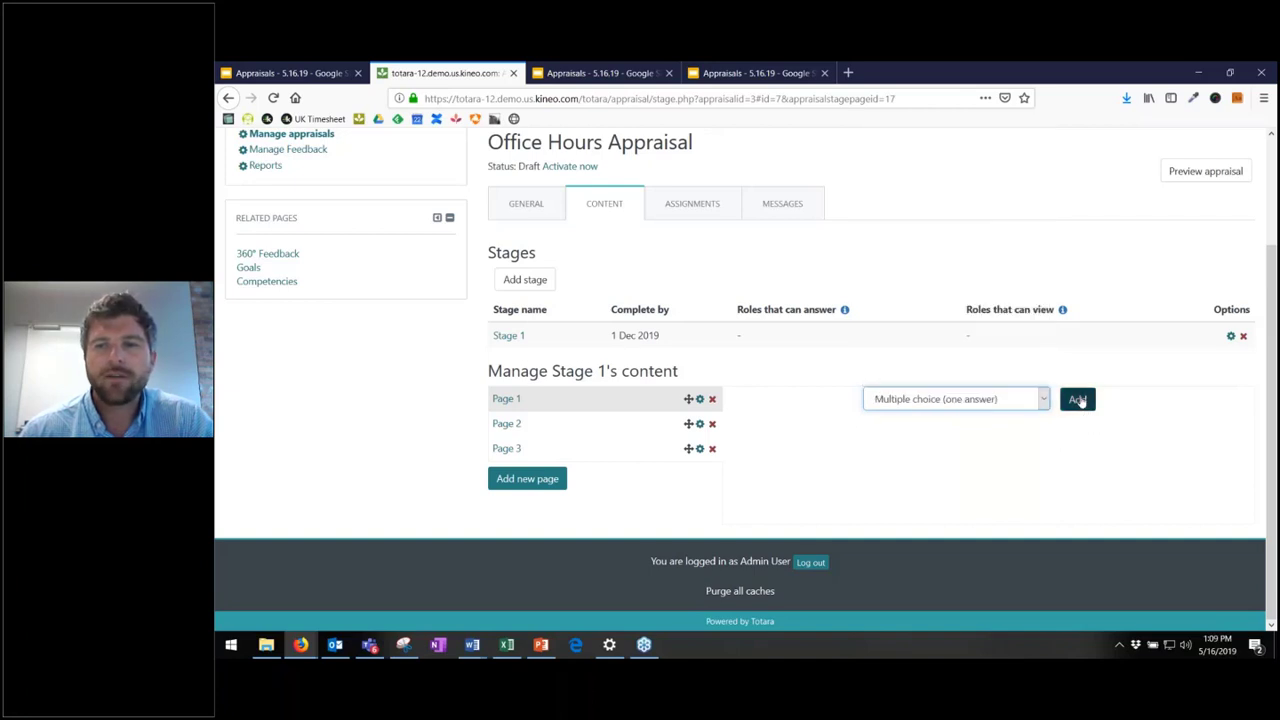
left_click(1078, 400)
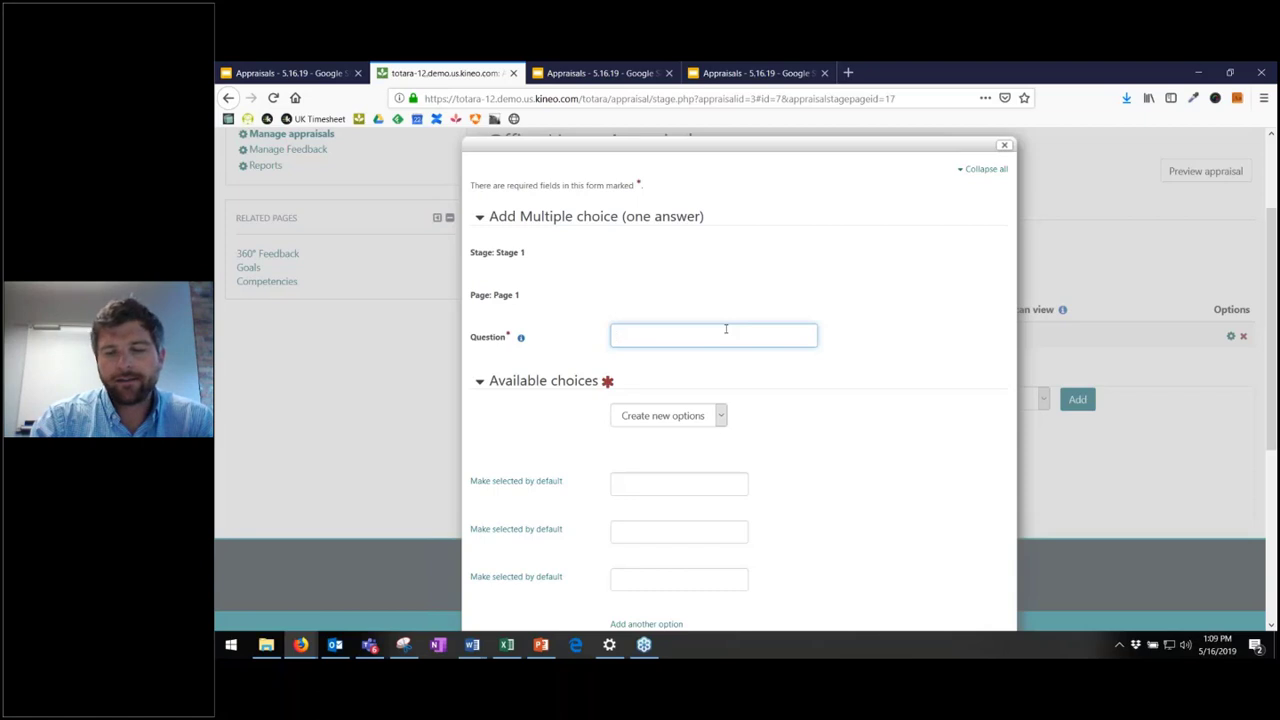
type("How would you")
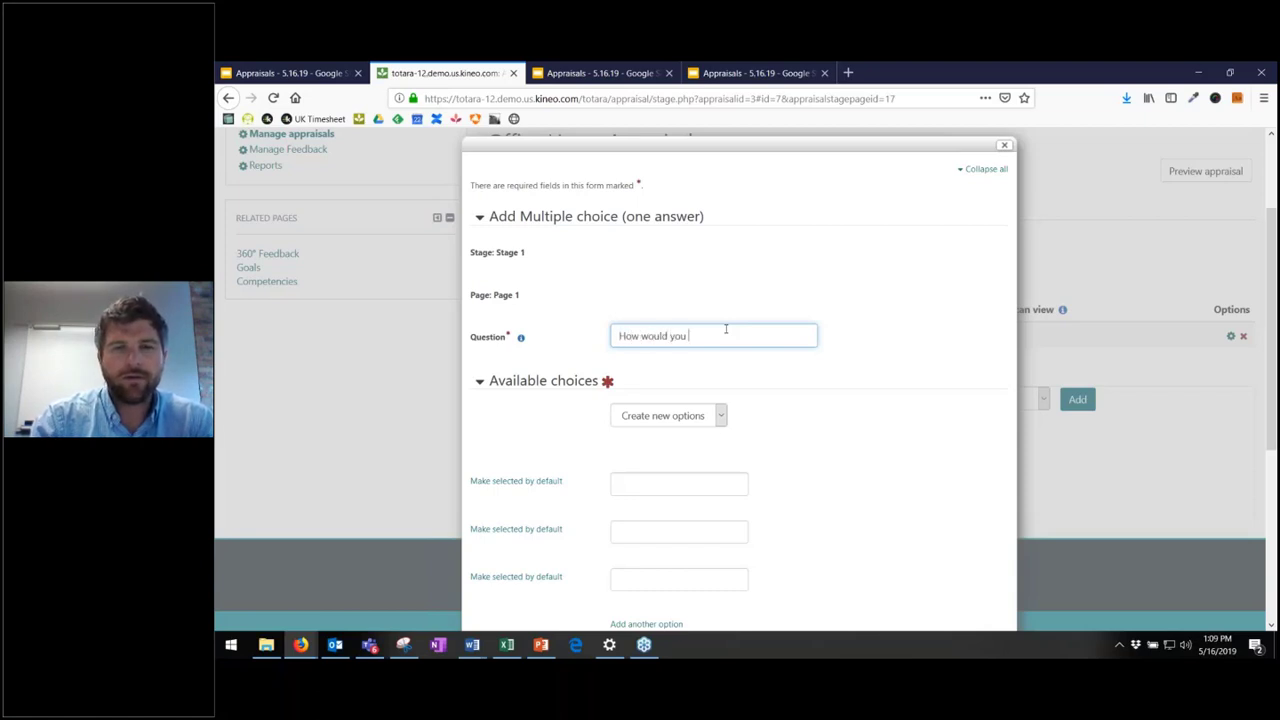
type(" de")
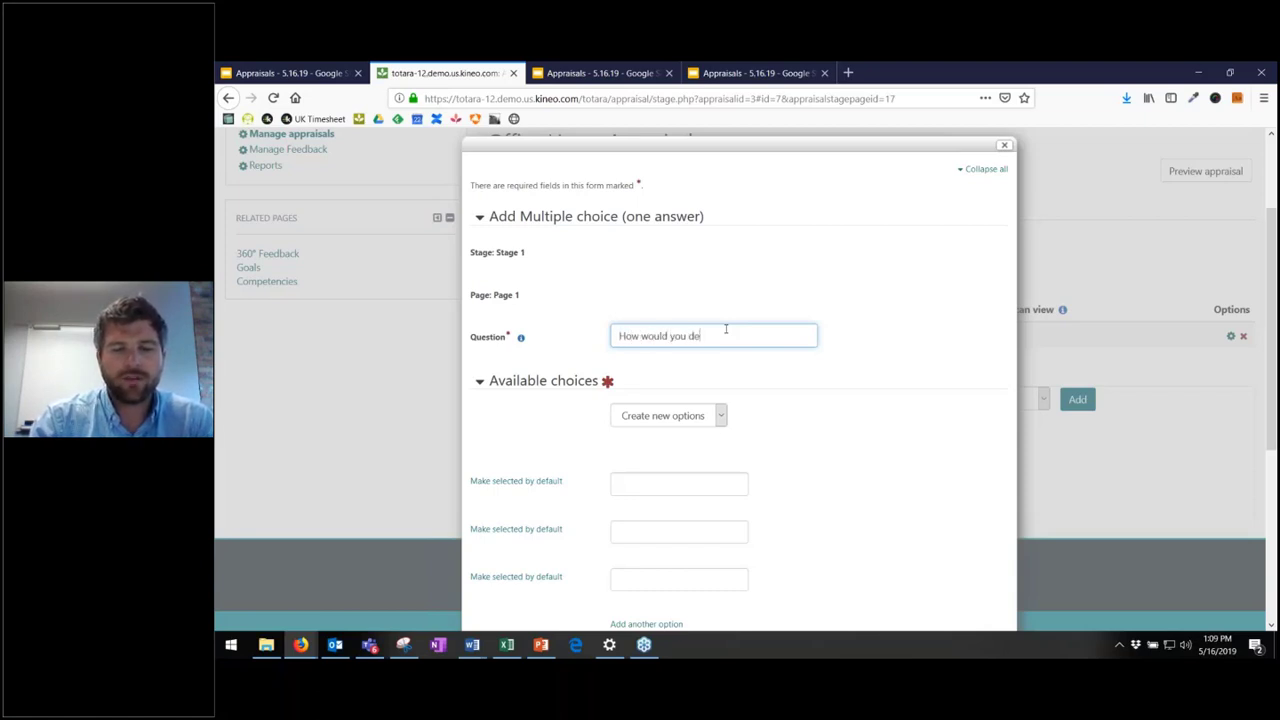
type("scribe your")
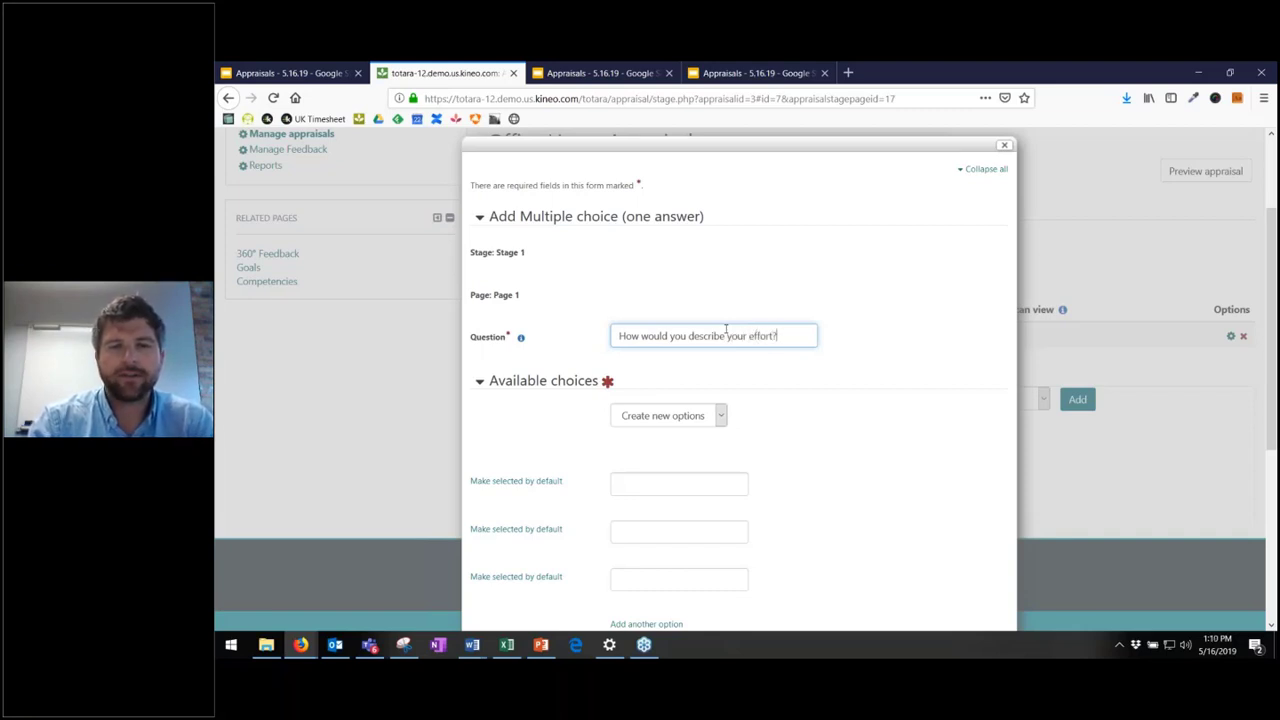
type("effort?")
key("BackSpace")
type("this ")
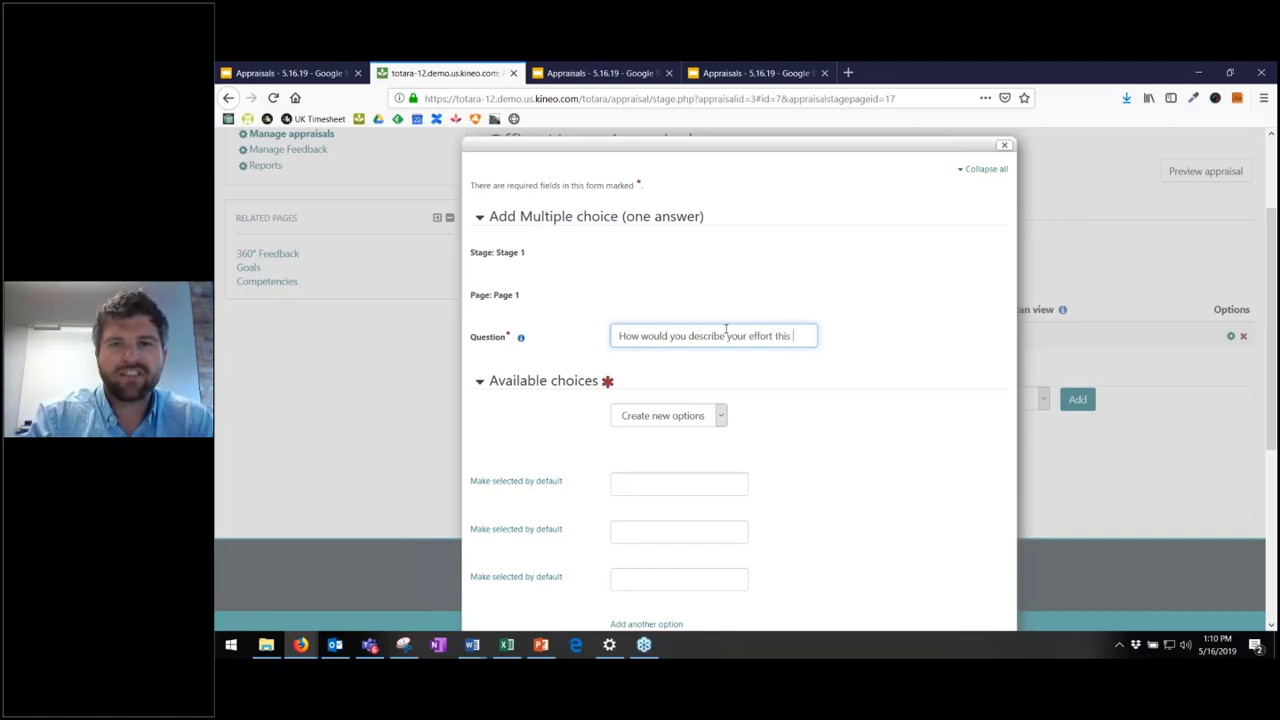
type("year?")
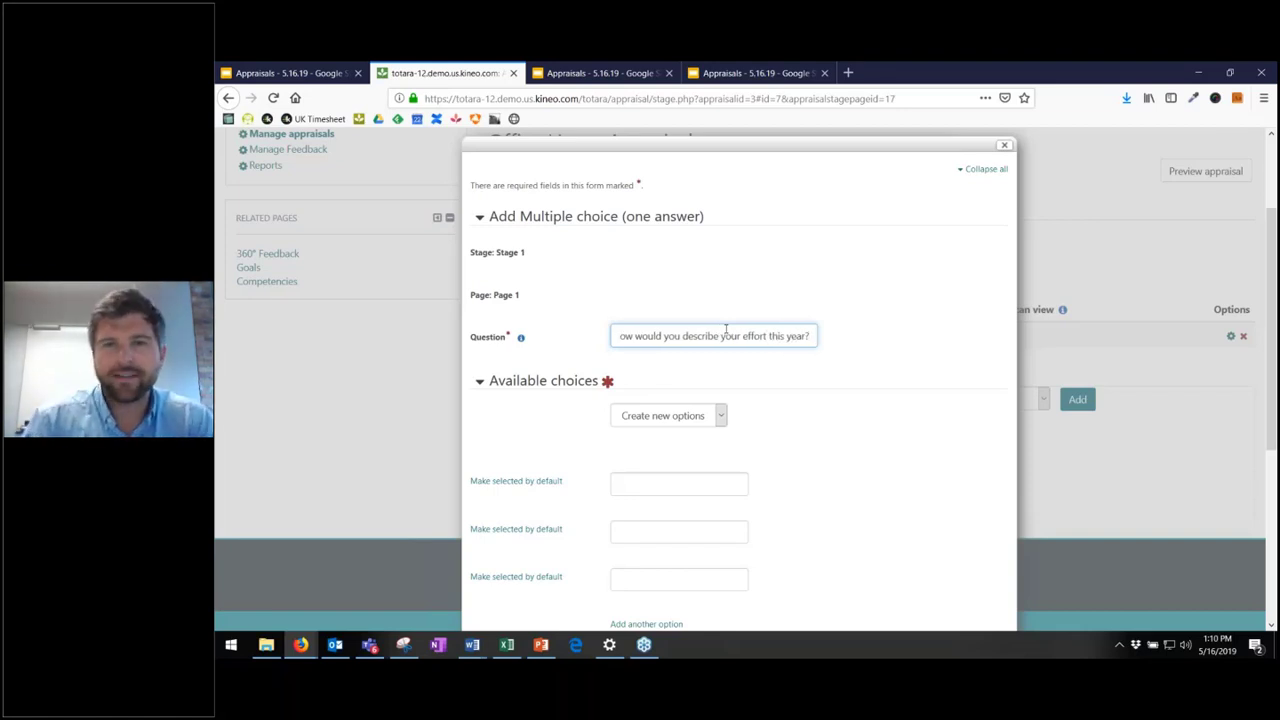
- Enter the answer choices Great, OK and Not Great
scroll(726, 330, "down", 1)
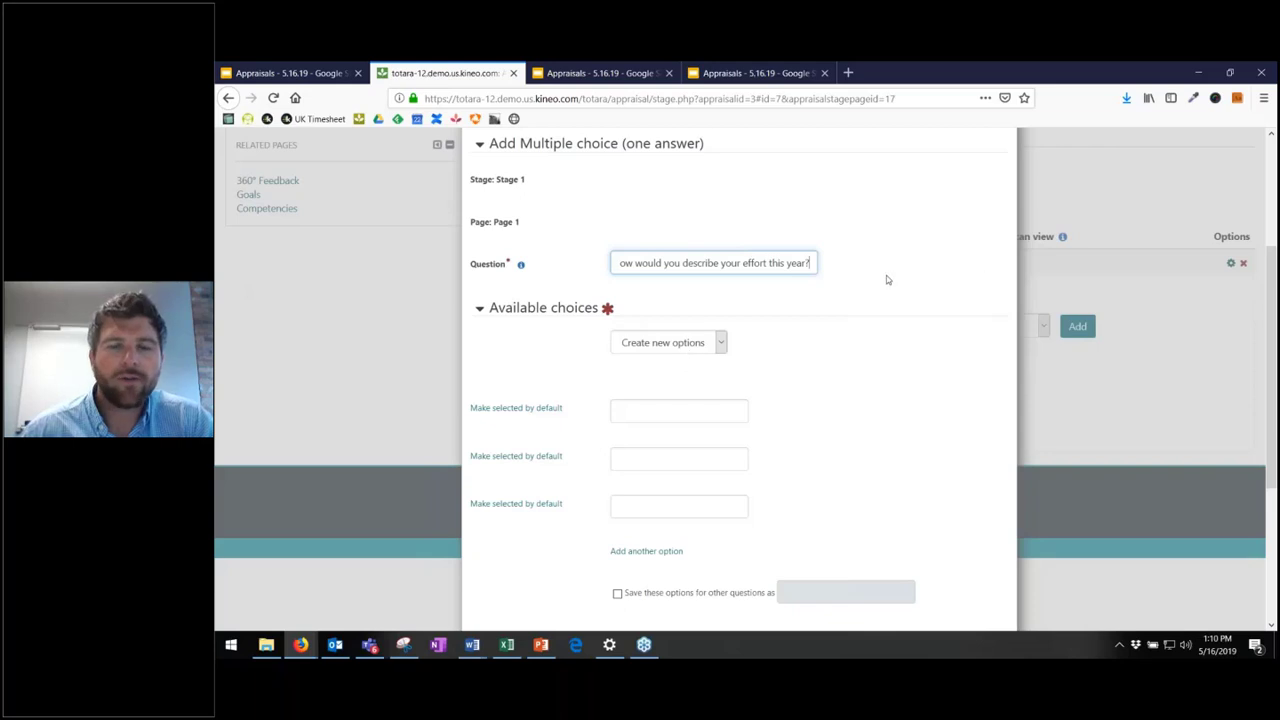
scroll(886, 280, "down", 1)
left_click(692, 340)
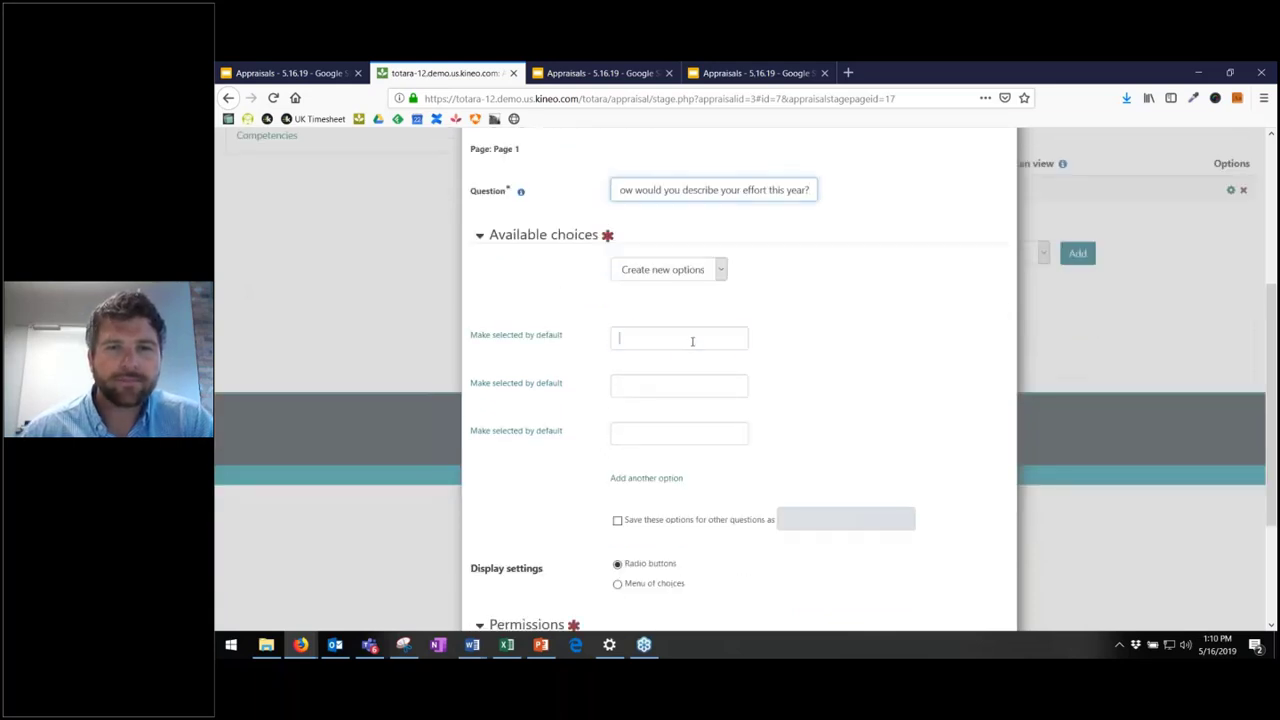
type("Great")
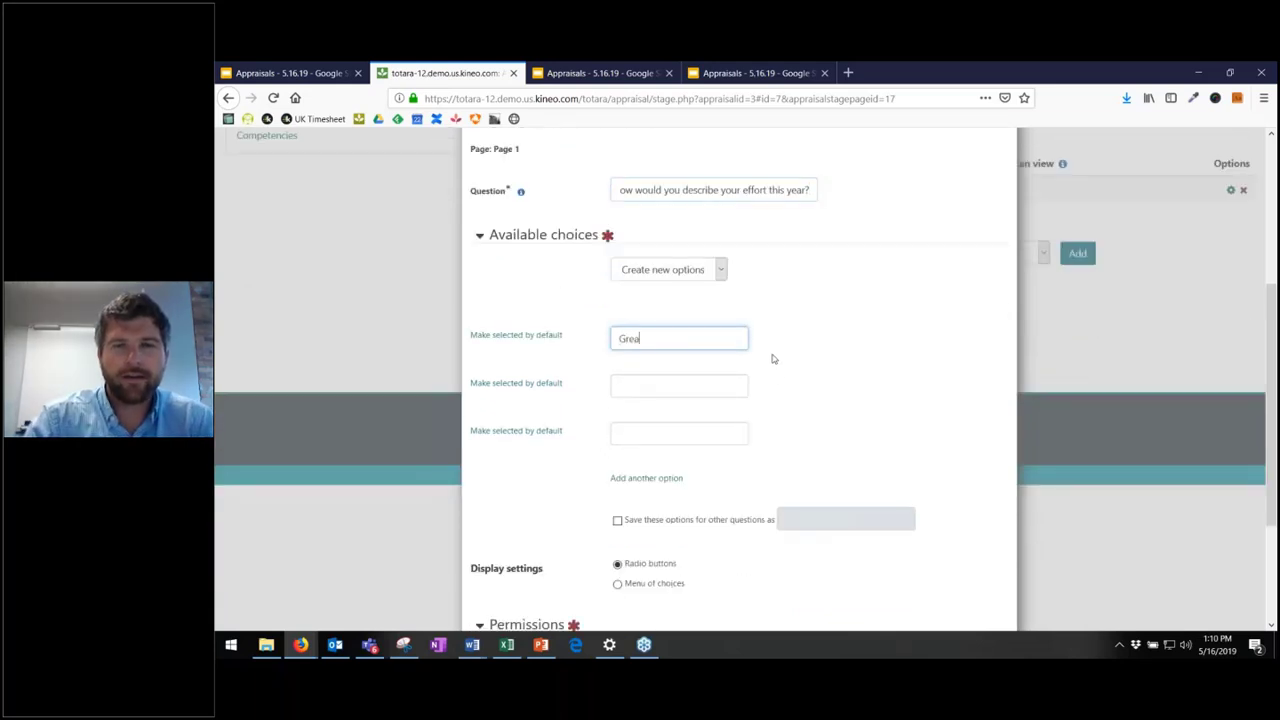
key("Tab")
key("Tab")
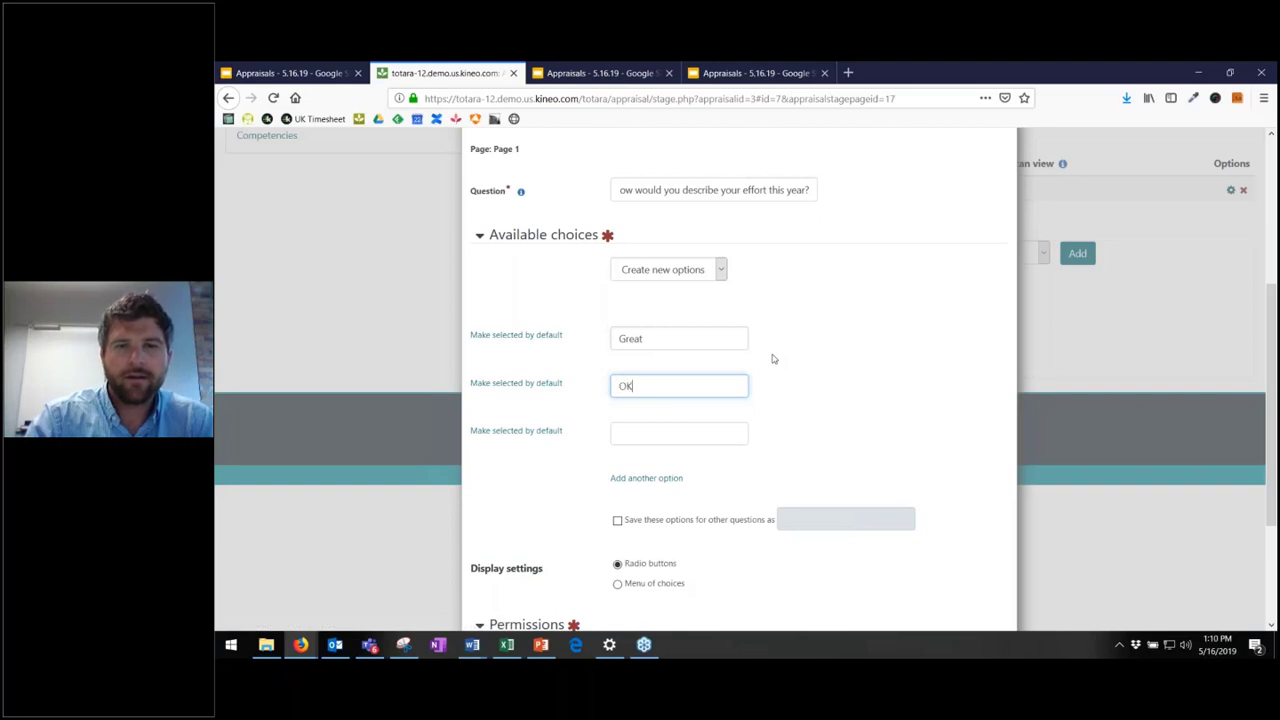
type("OK")
key("Tab")
key("Tab")
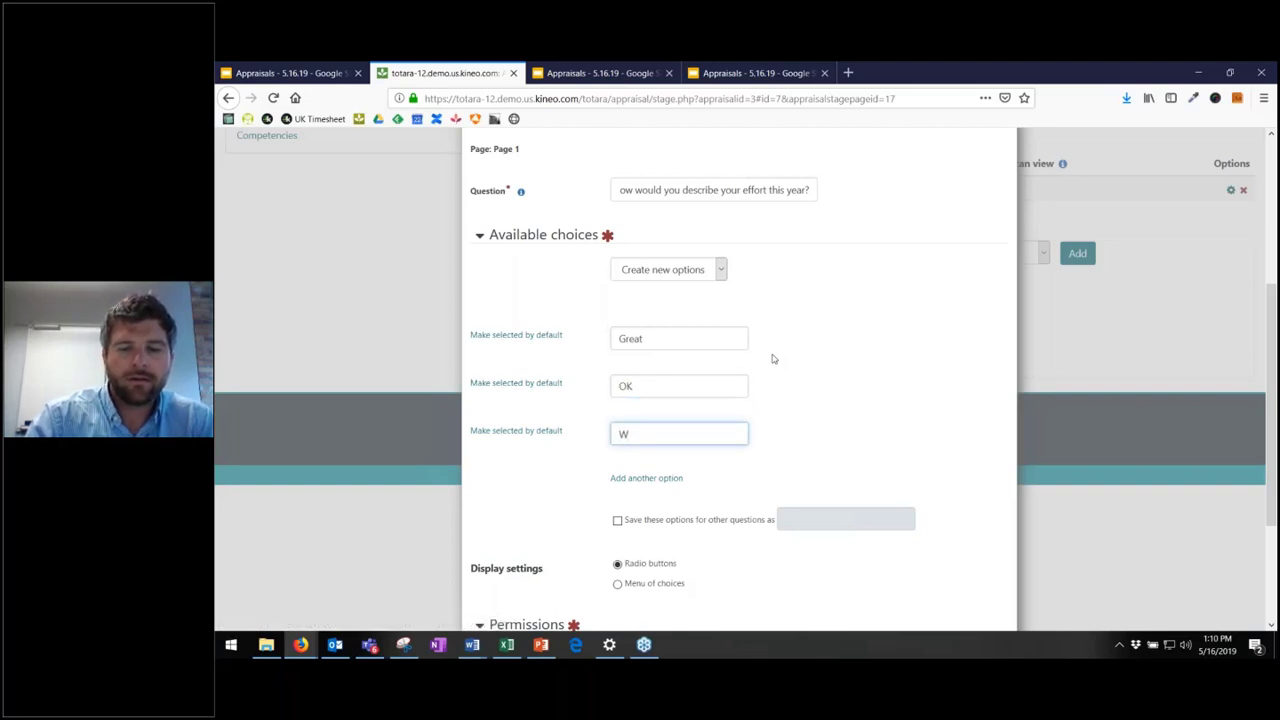
type("Not Great")
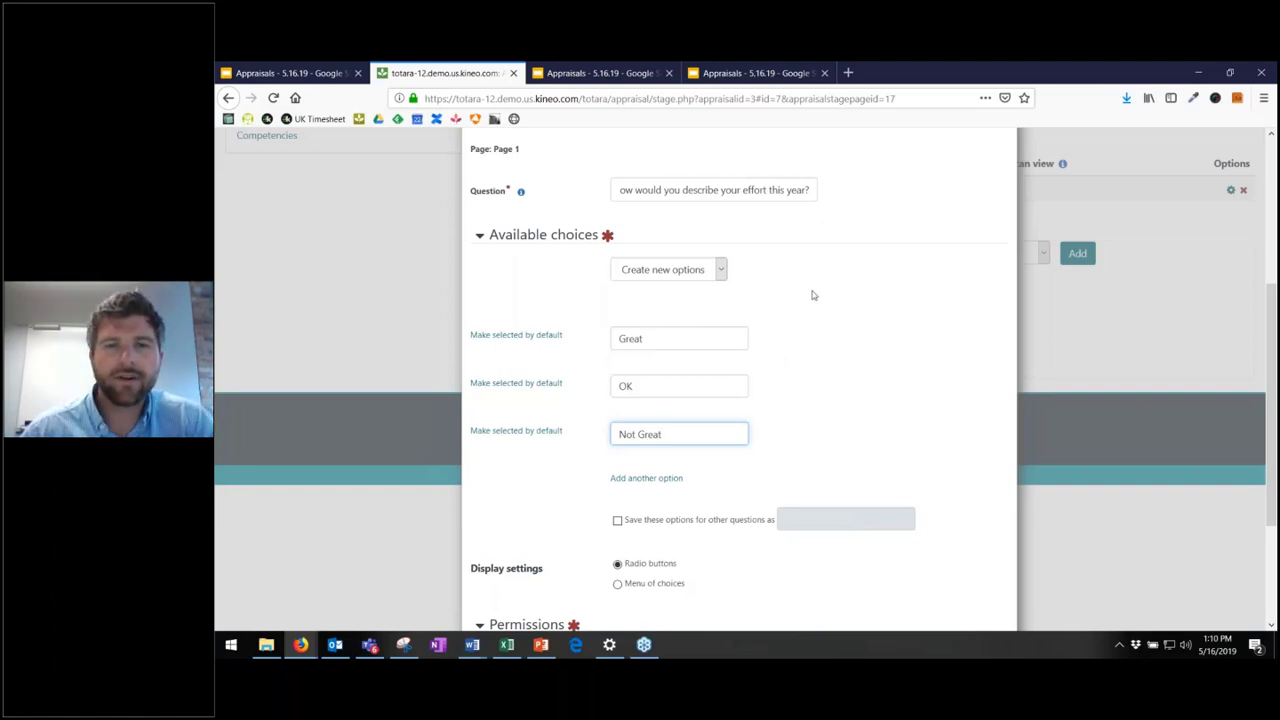
scroll(728, 362, "down", 1)
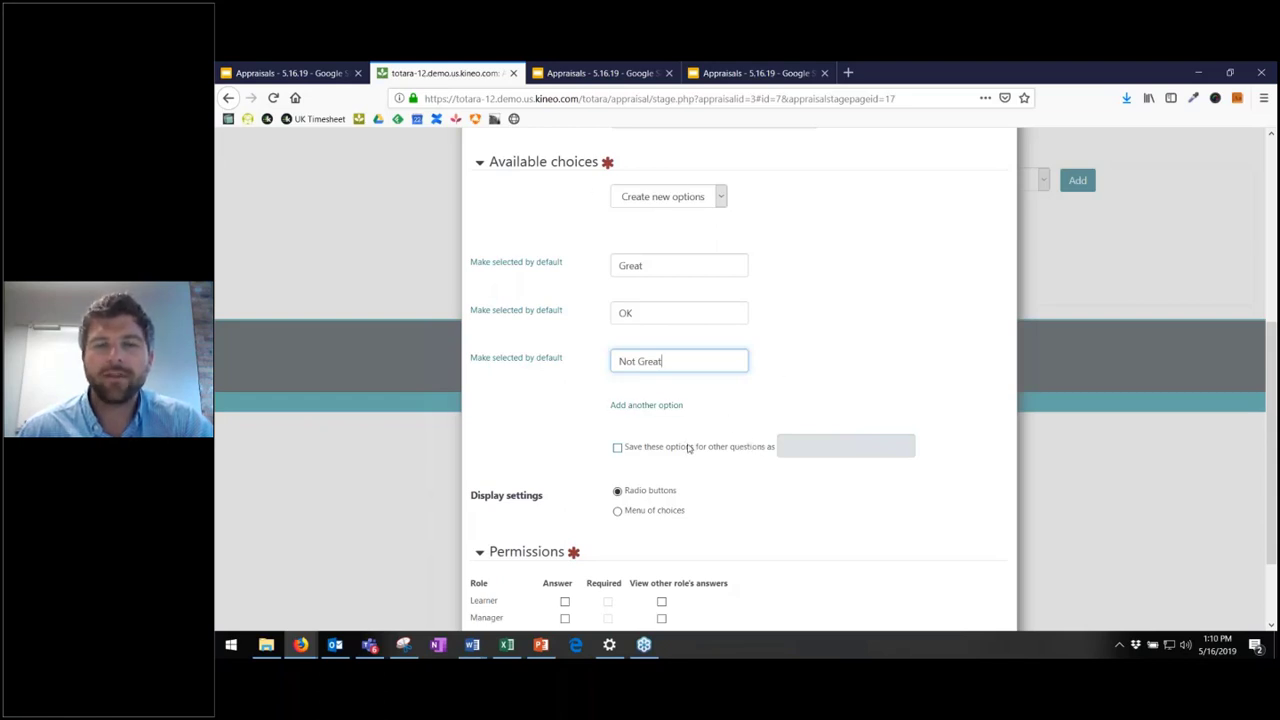
- Save the answer choices as the reusable set 'Great/OK/Not Great'
left_click(689, 447)
left_click(798, 447)
type("Gr")
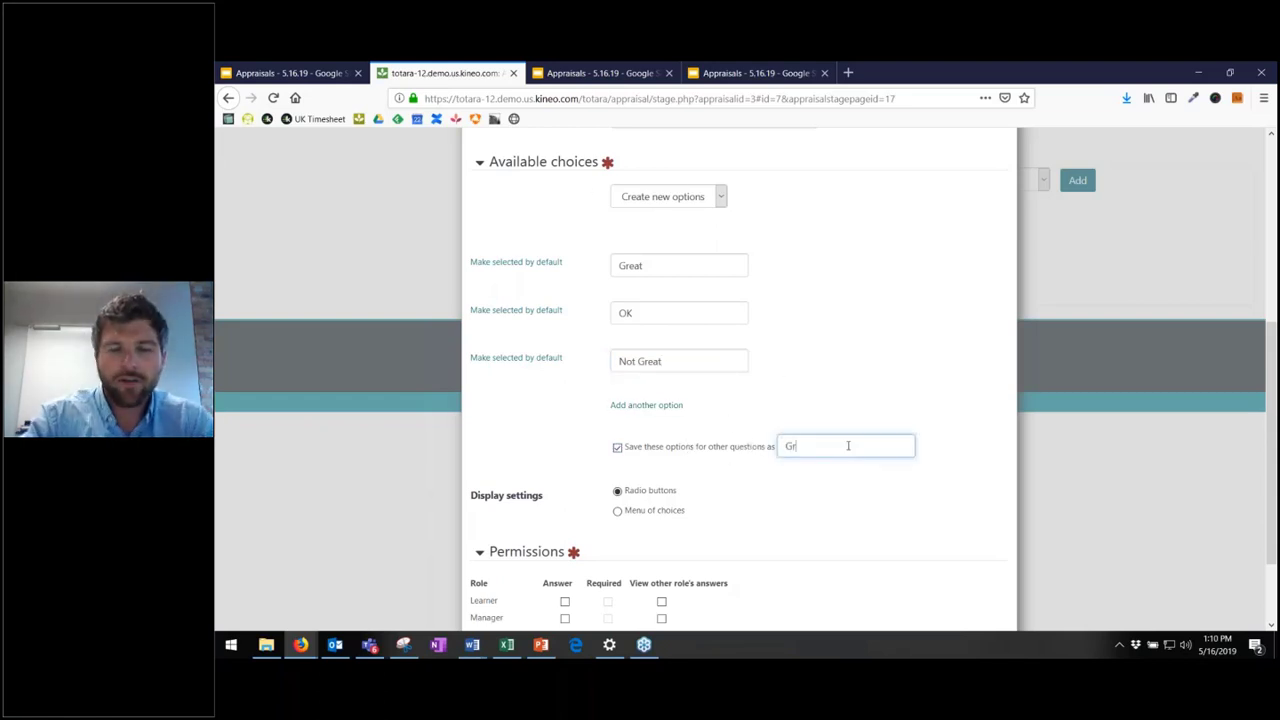
type("eat/OK/")
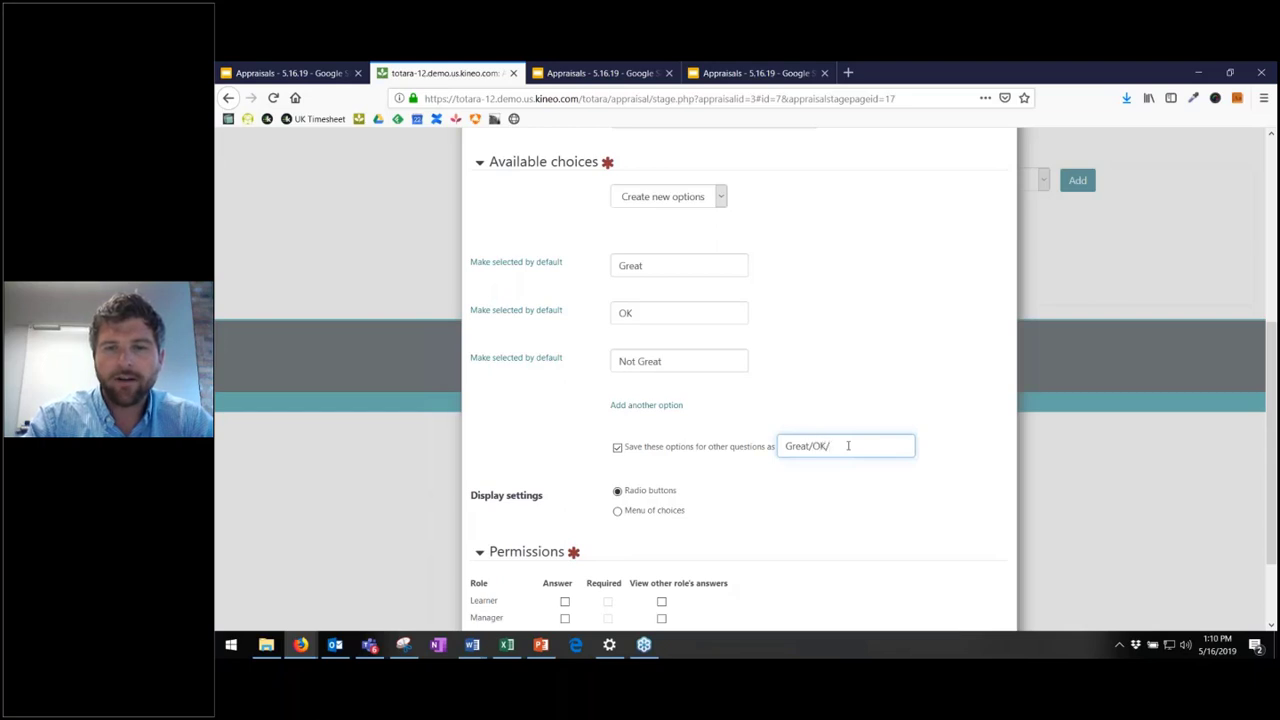
type("Not Great")
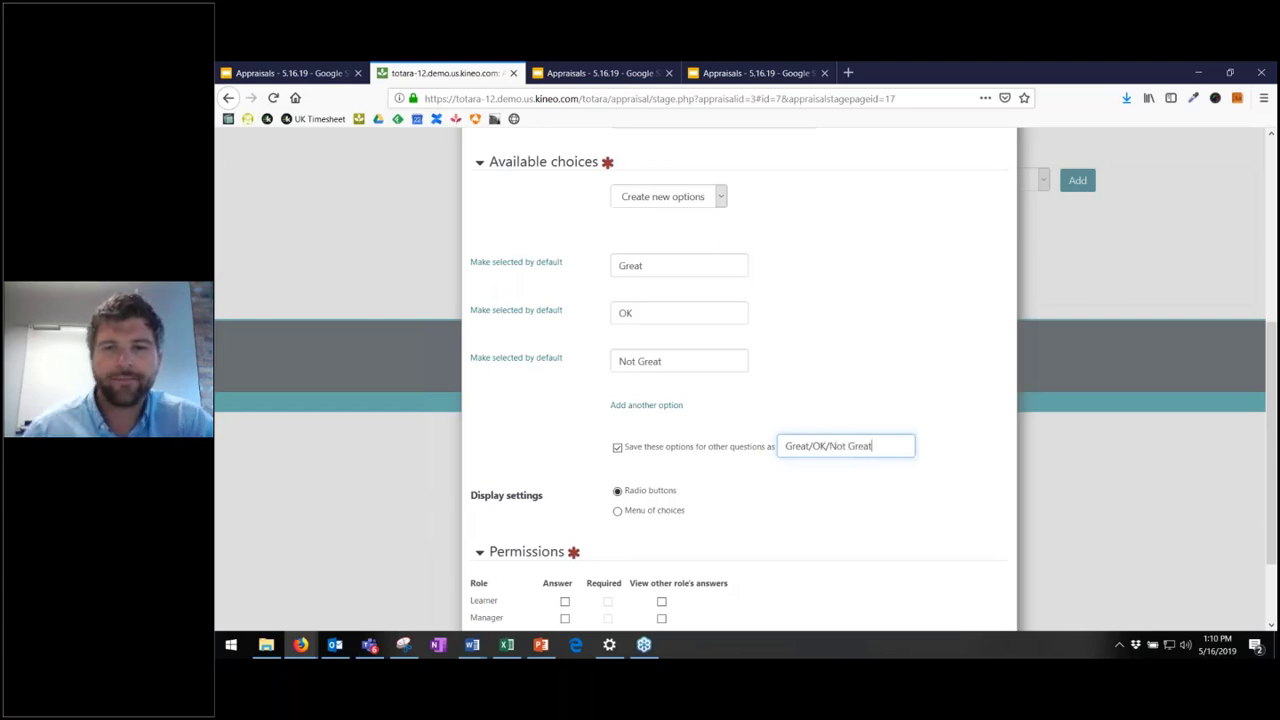
scroll(750, 448, "down", 1)
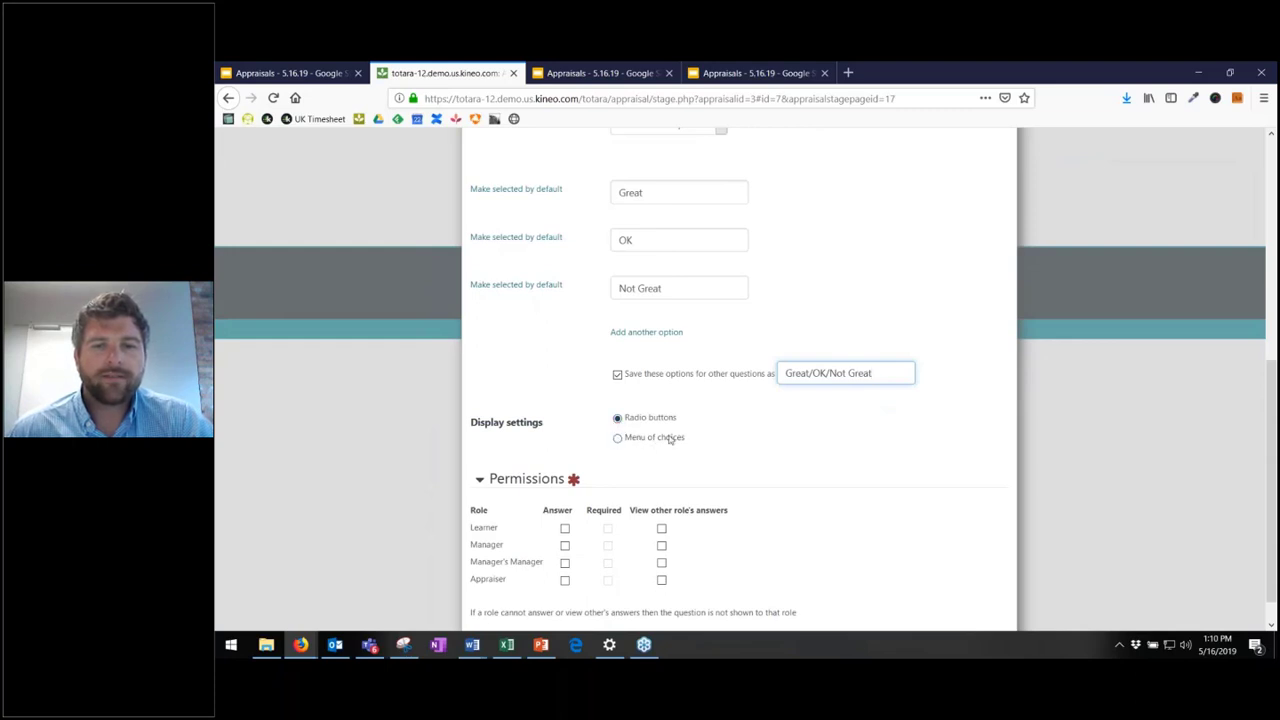
scroll(668, 440, "down", 1)
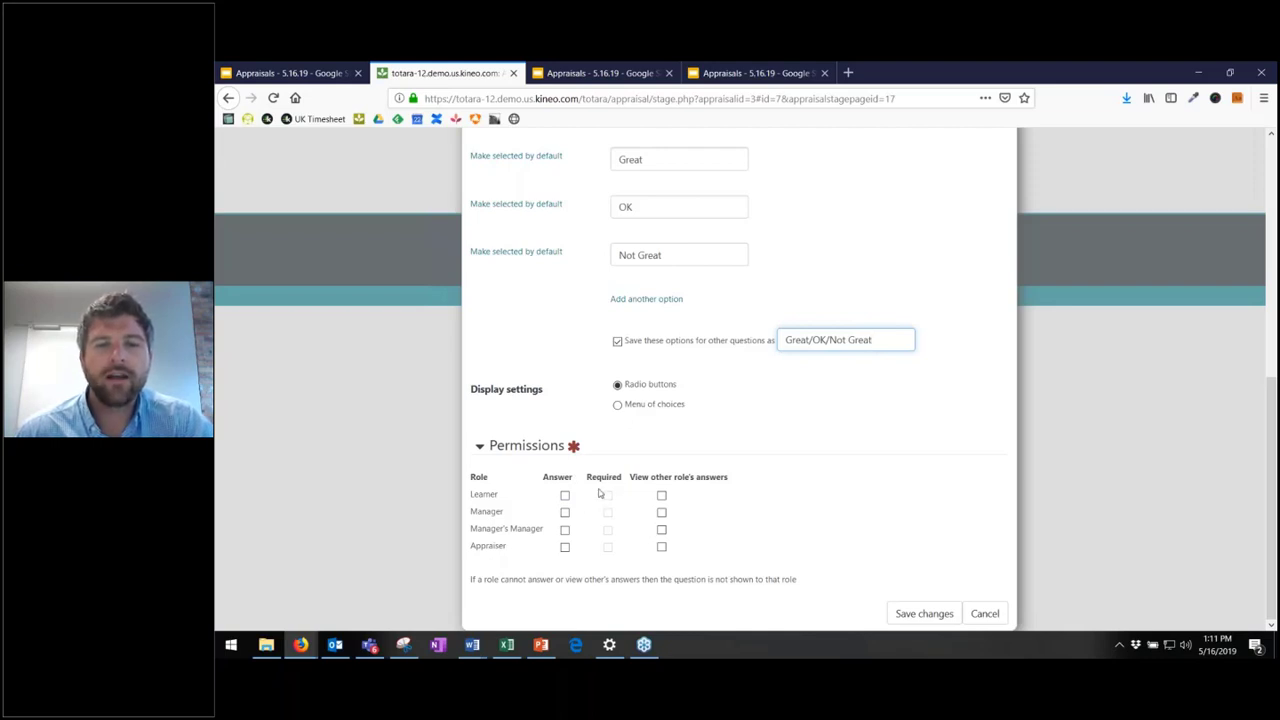
- Let learners answer, make the question required, and save it to Page 1
left_click(565, 495)
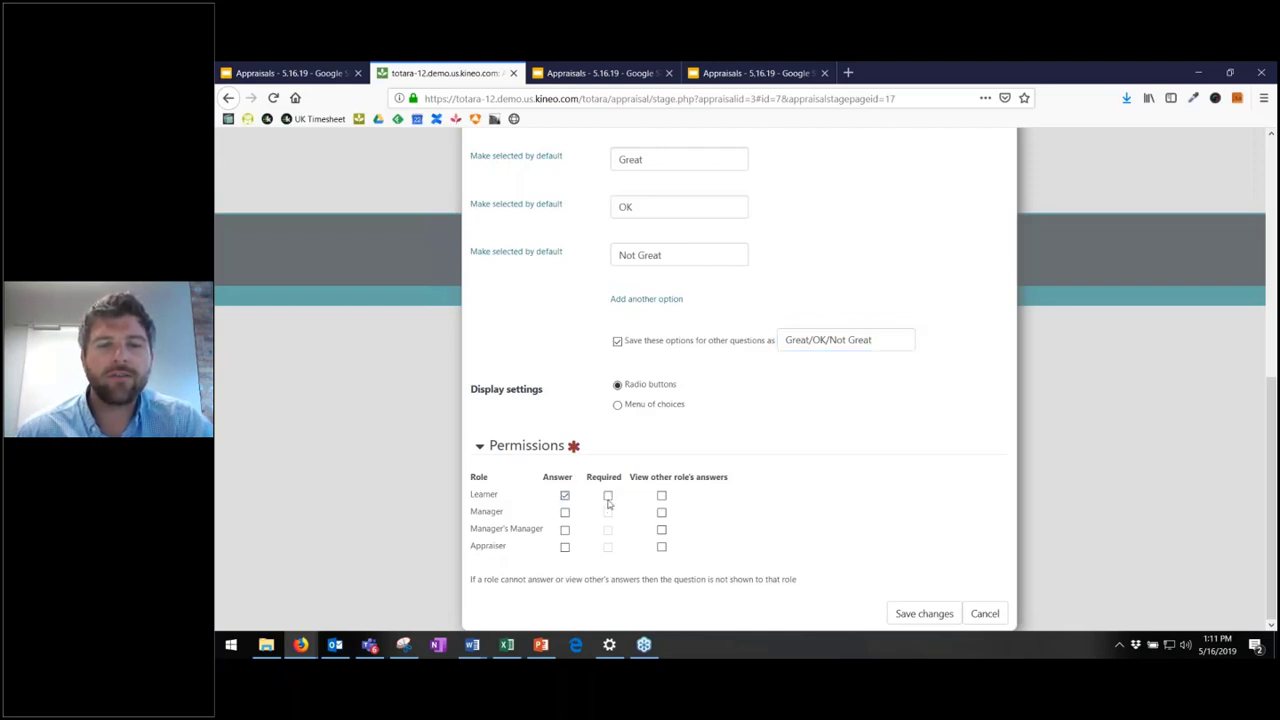
left_click(608, 495)
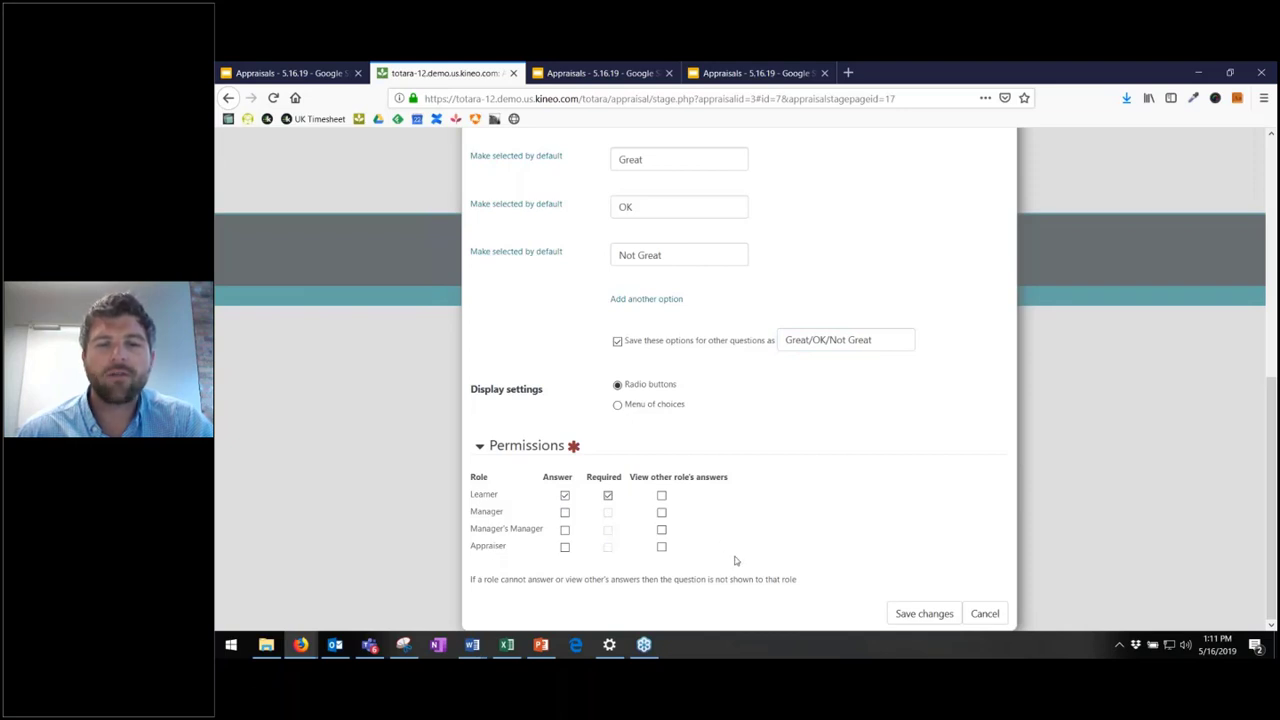
left_click(918, 613)
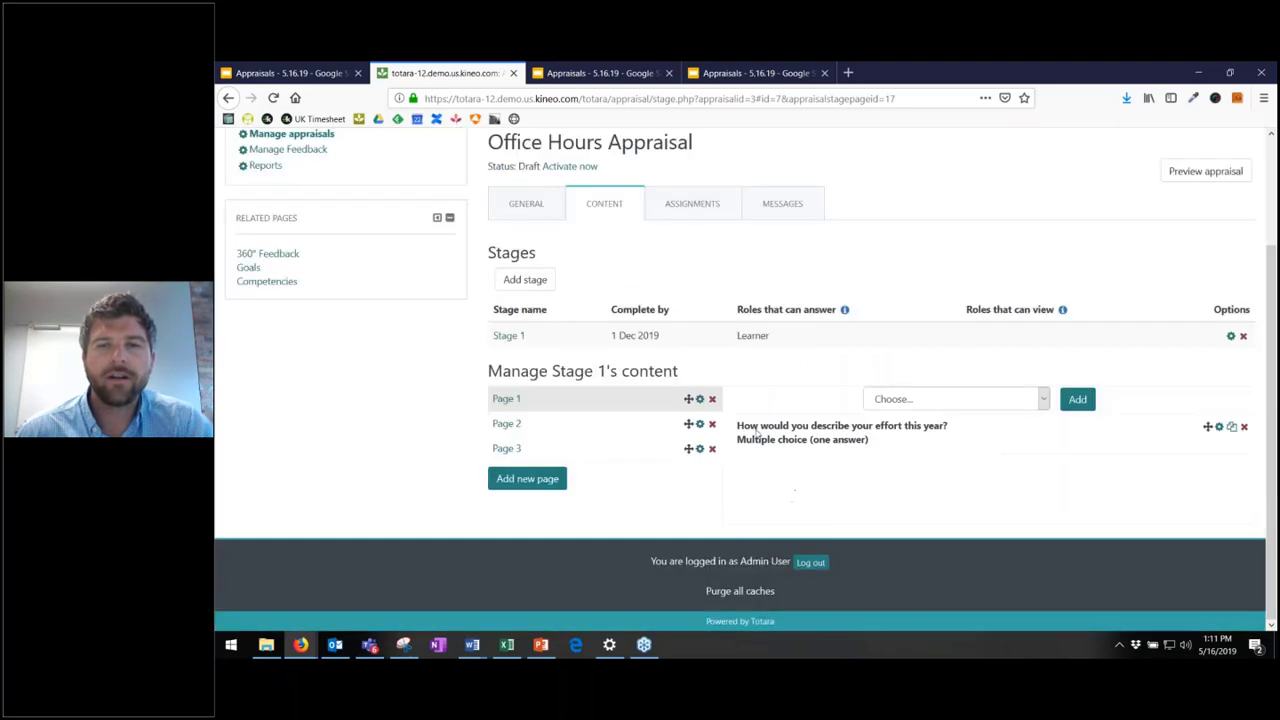
- Add a second single-answer multiple choice question: 'Describe your passion this year?'
mouse_move(755, 339)
left_mouse_down()
mouse_move(785, 345)
mouse_move(755, 323)
mouse_move(763, 336)
mouse_move(738, 336)
left_mouse_up()
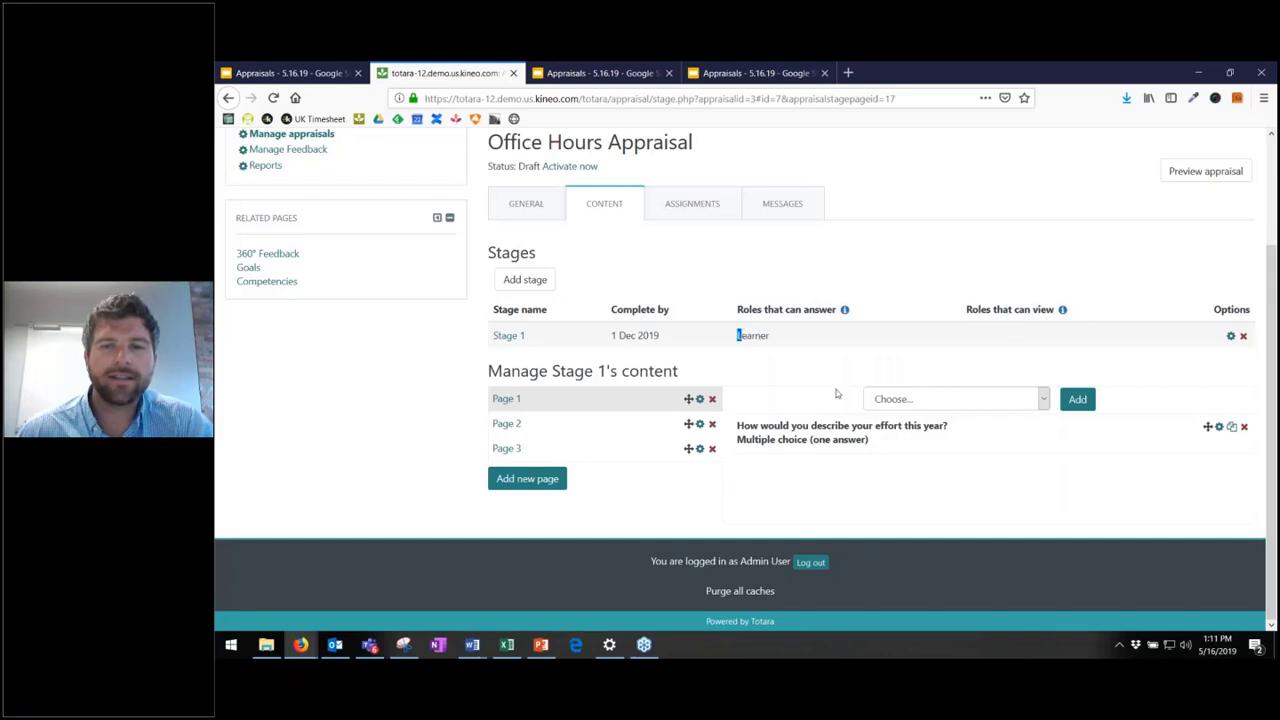
left_click(980, 399)
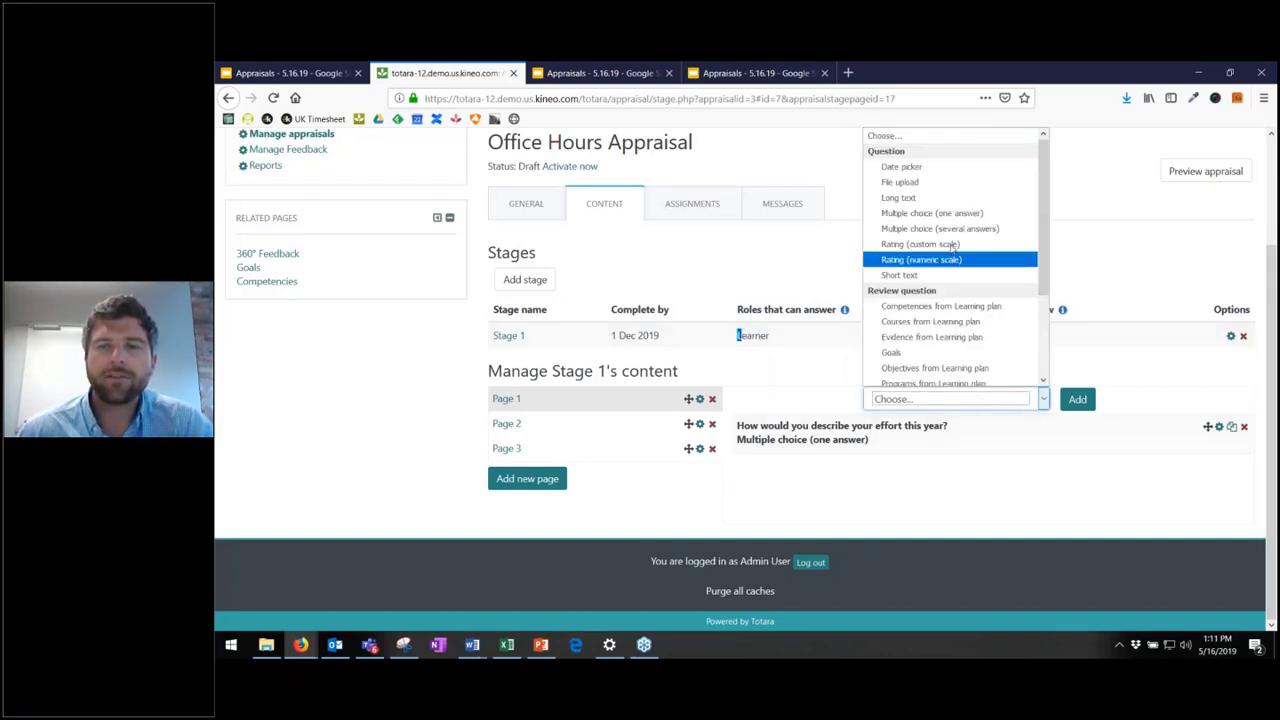
left_click(931, 213)
left_click(1076, 400)
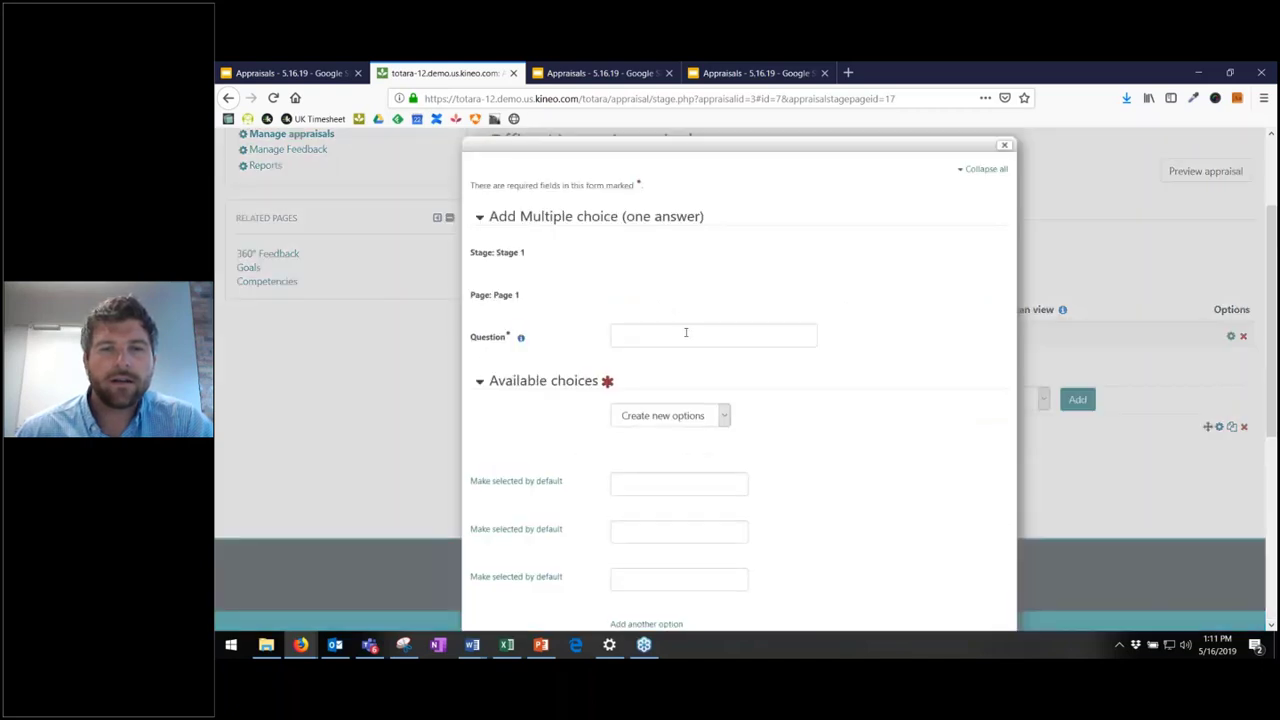
left_click(686, 335)
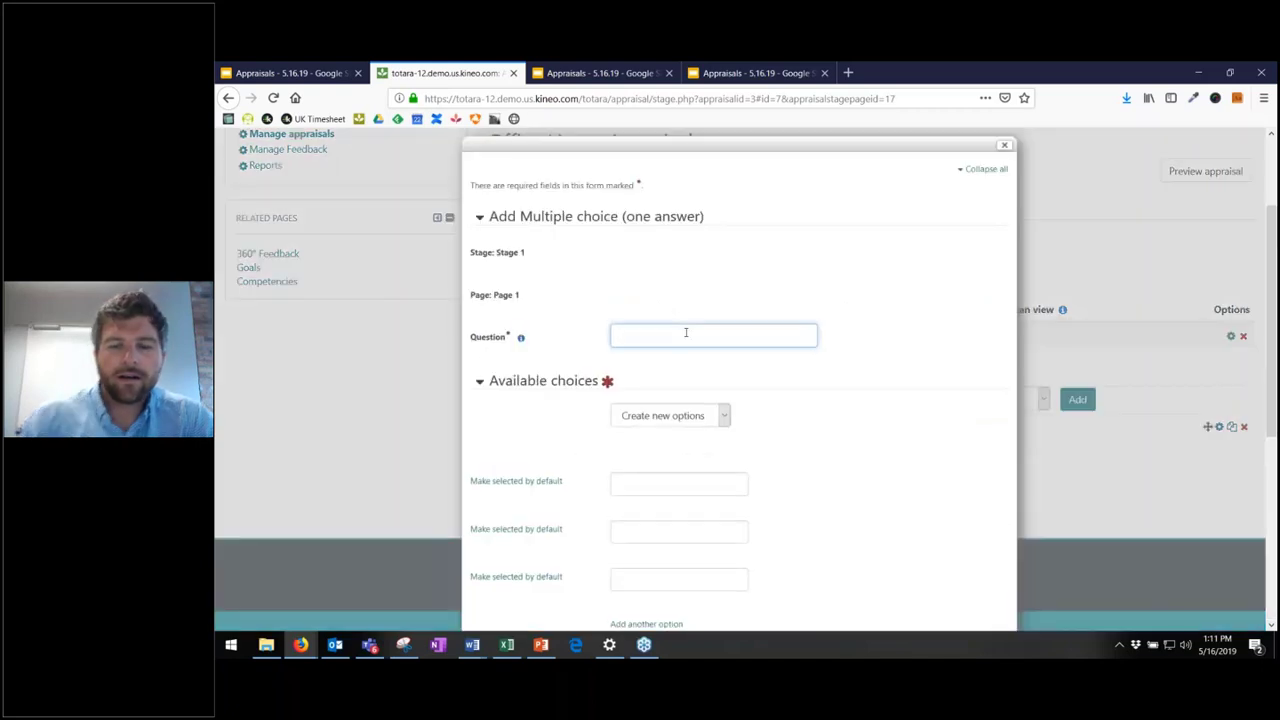
type("Describe y")
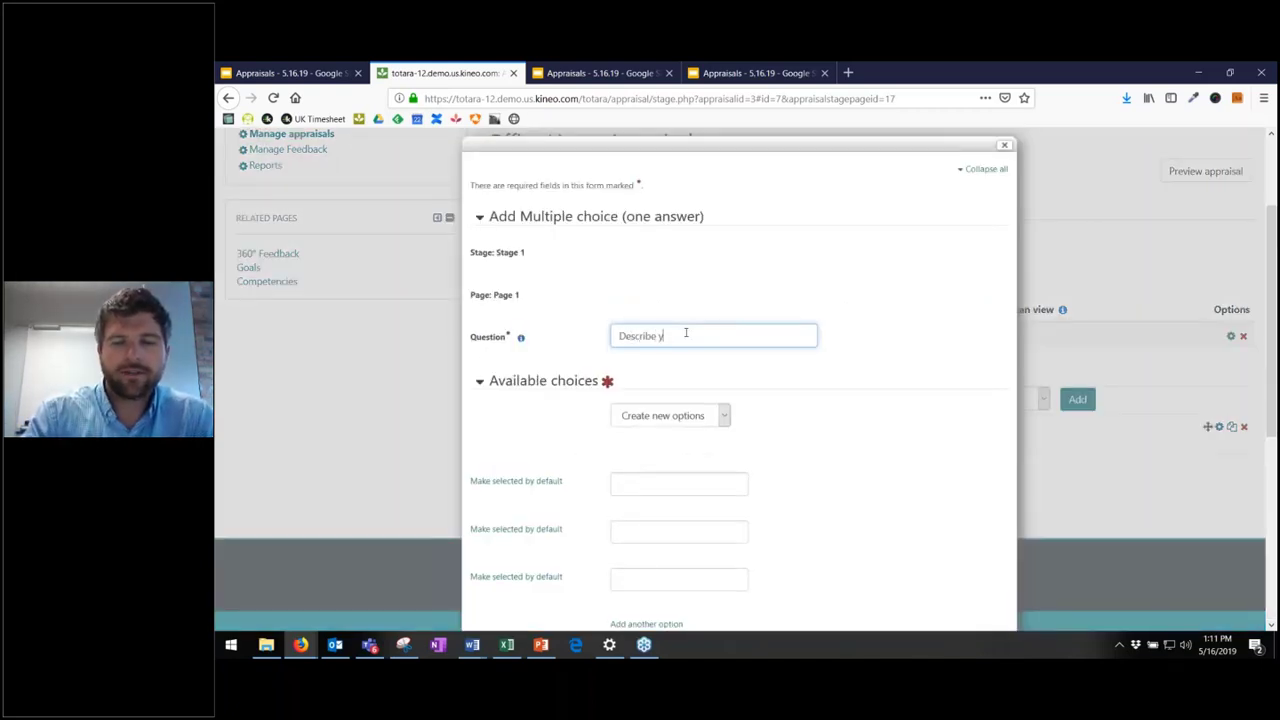
type("our passion ")
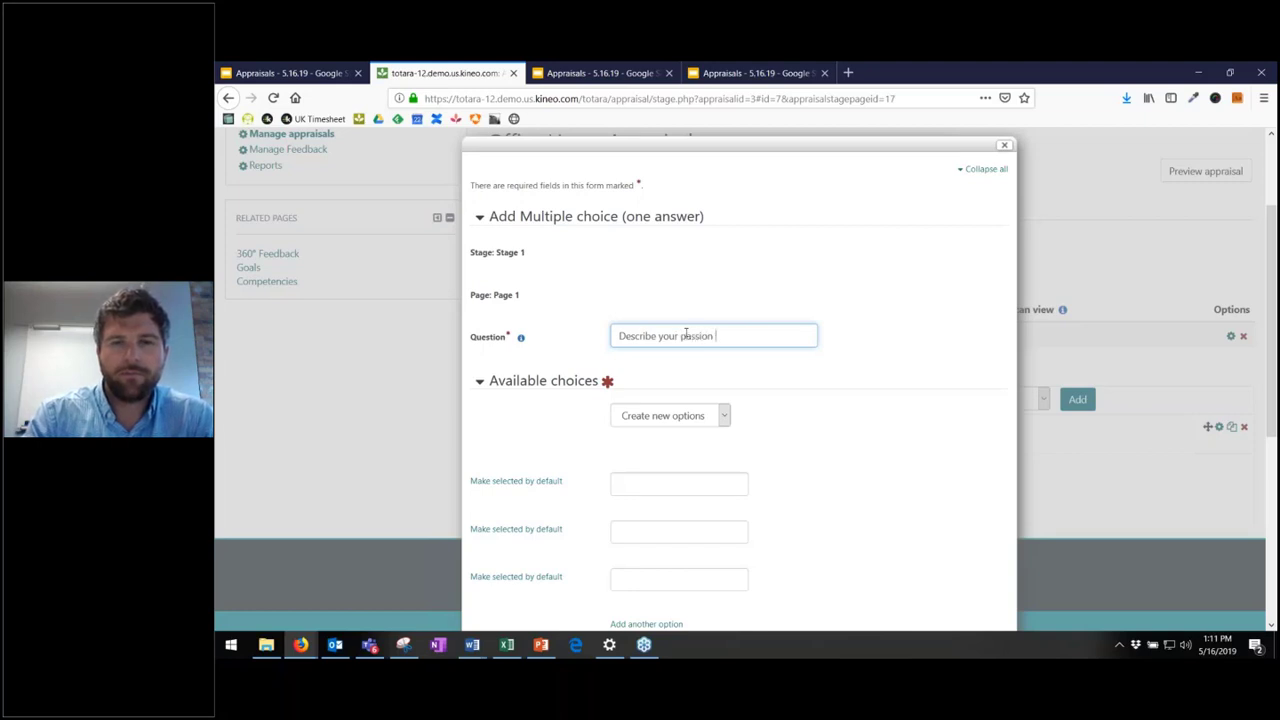
type("this year")
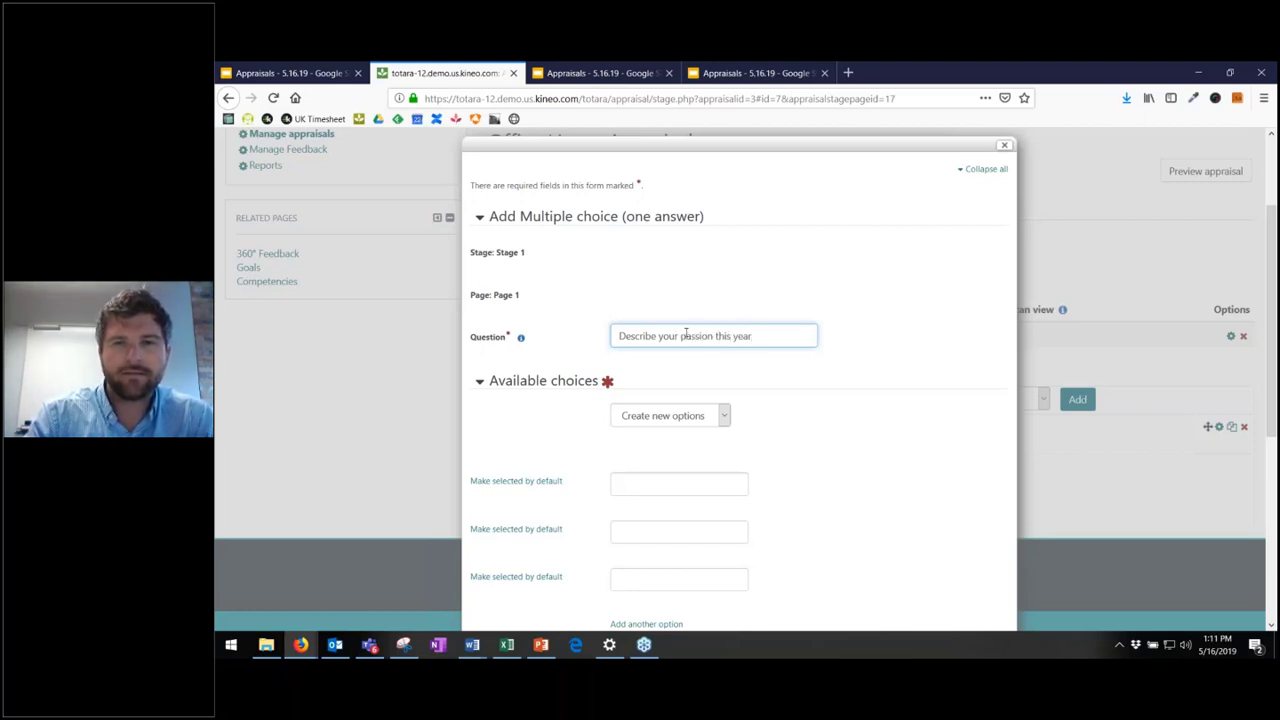
type("?")
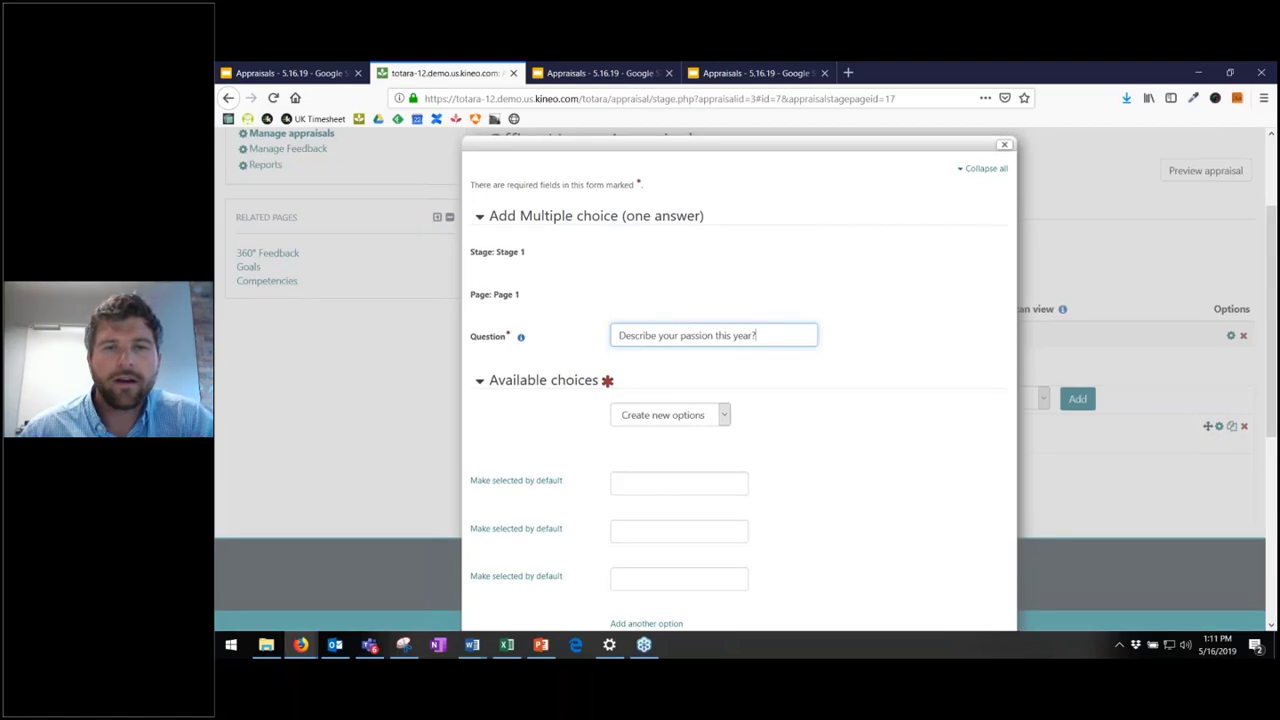
- Use the Great/OK/Not Great answer set, displayed as a menu of choices
scroll(685, 333, "down", 1)
scroll(660, 300, "down", 3)
left_click(662, 270)
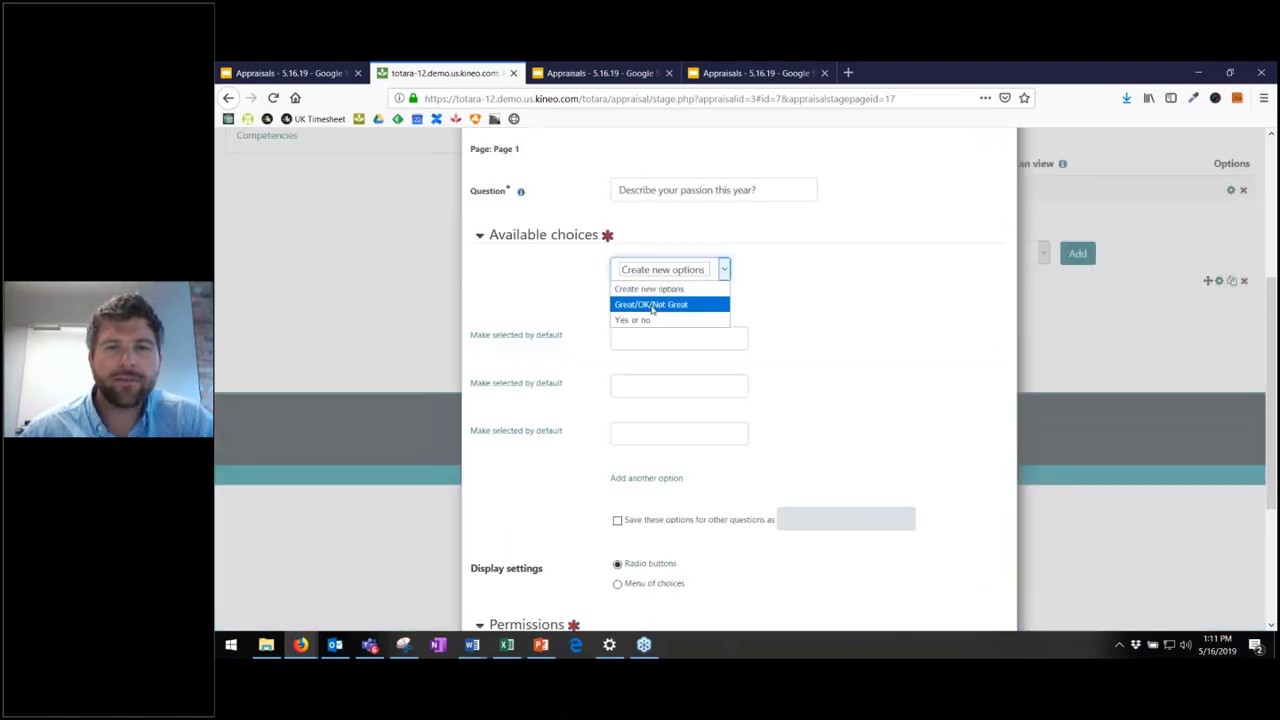
left_click(651, 305)
scroll(851, 348, "down", 1)
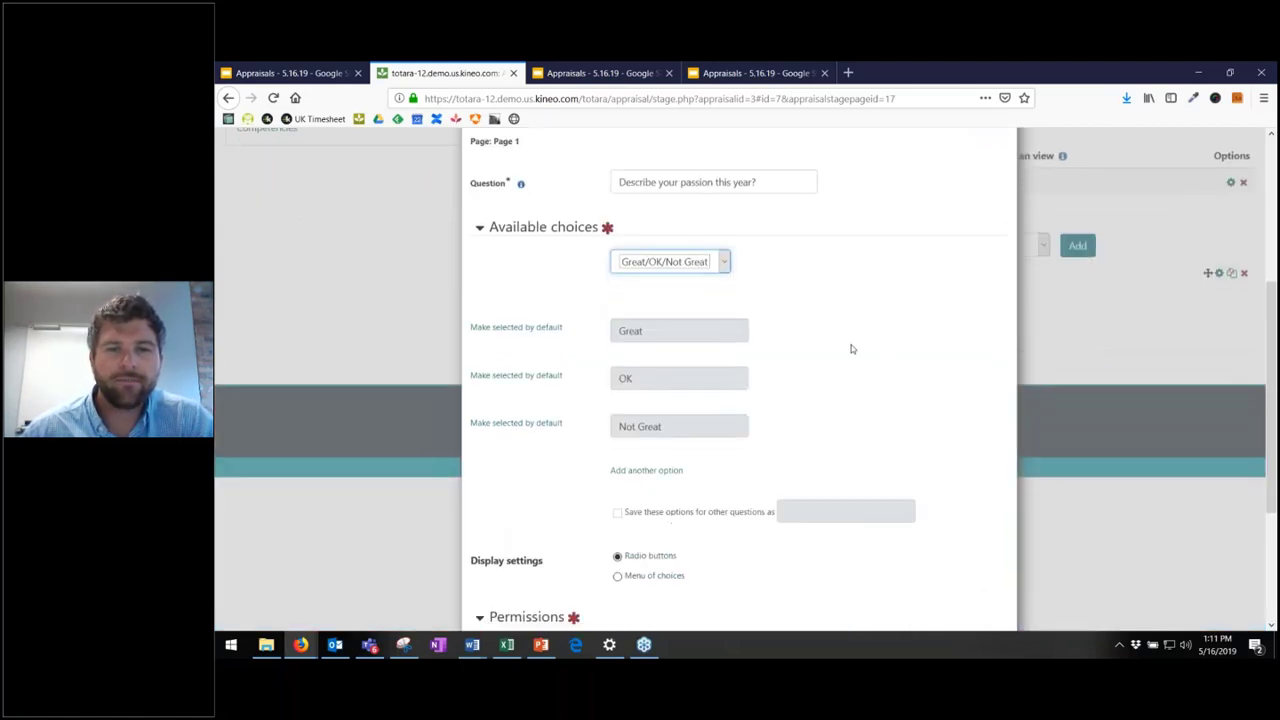
scroll(851, 348, "down", 3)
left_click(638, 436)
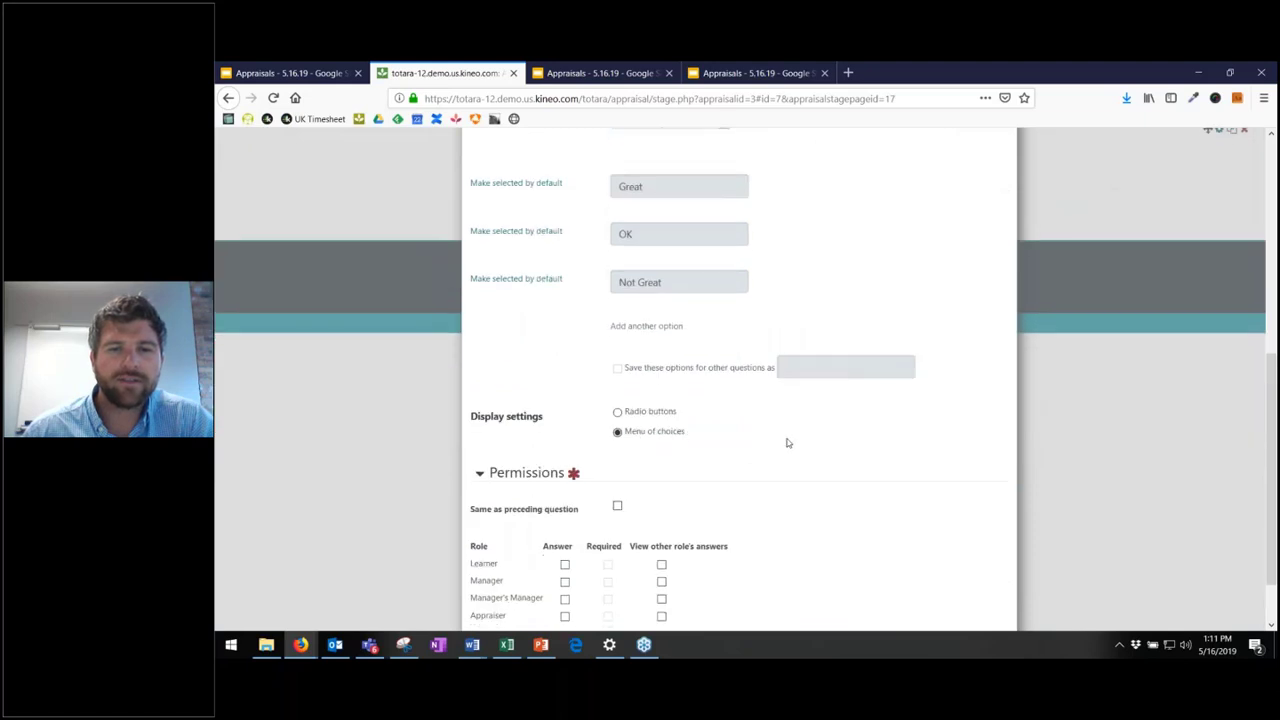
- Give the question the preceding question's permissions and save it
scroll(770, 430, "down", 1)
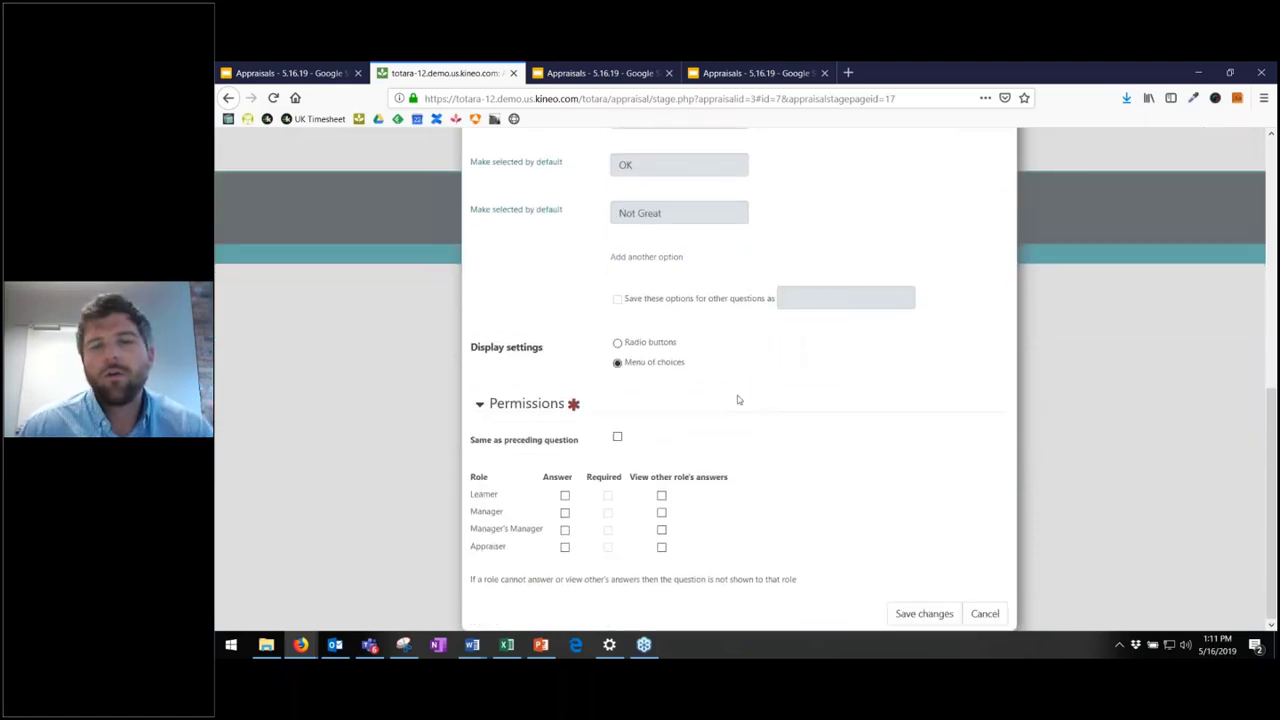
scroll(706, 331, "up", 1)
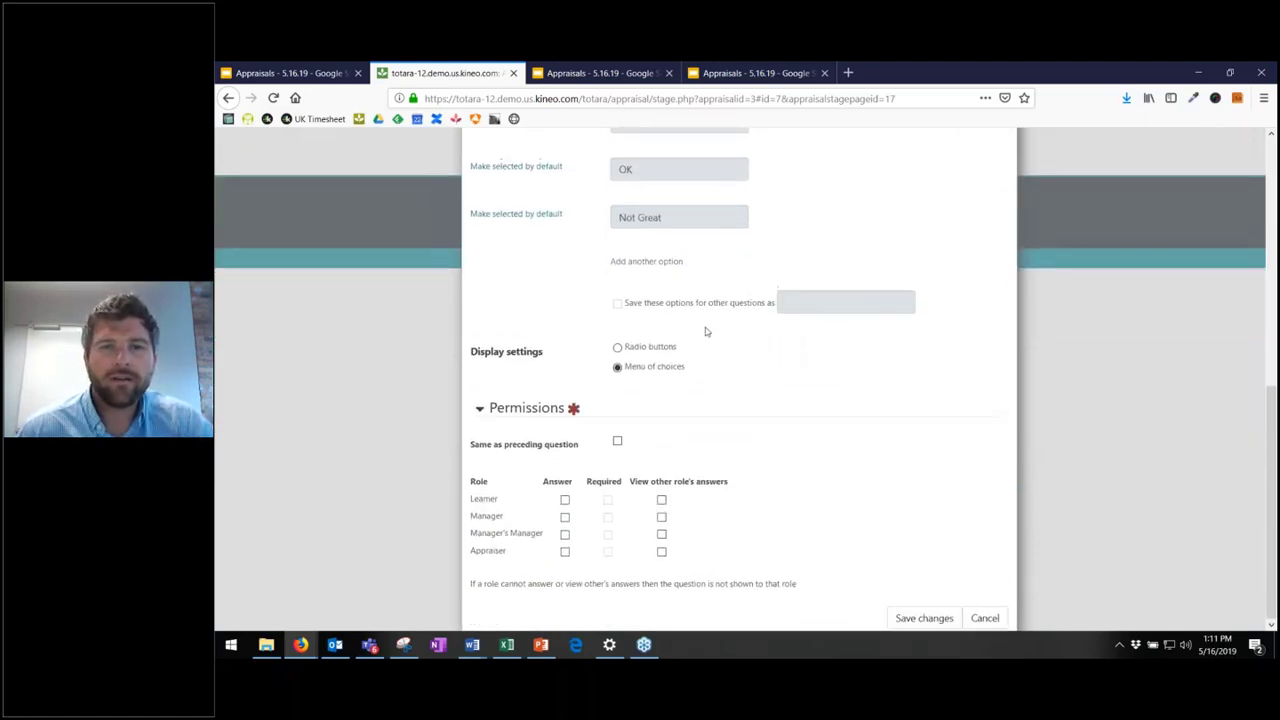
scroll(724, 318, "up", 2)
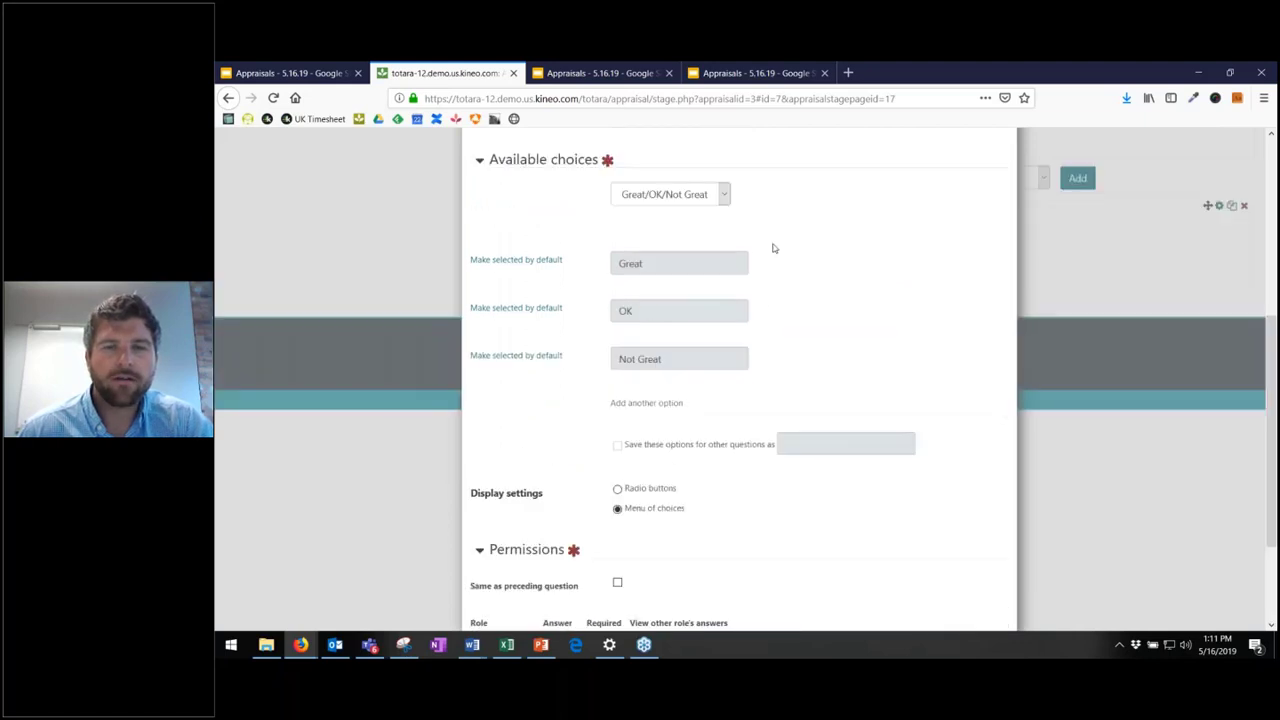
scroll(713, 352, "down", 1)
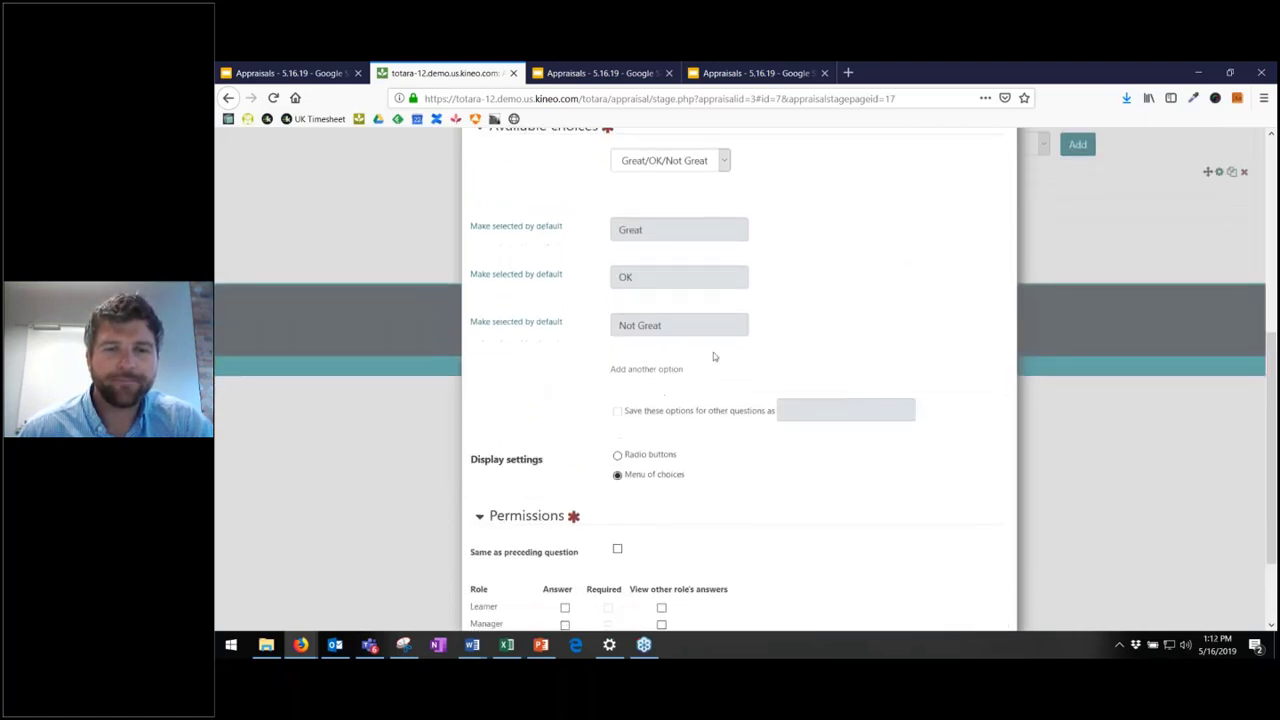
scroll(706, 331, "down", 2)
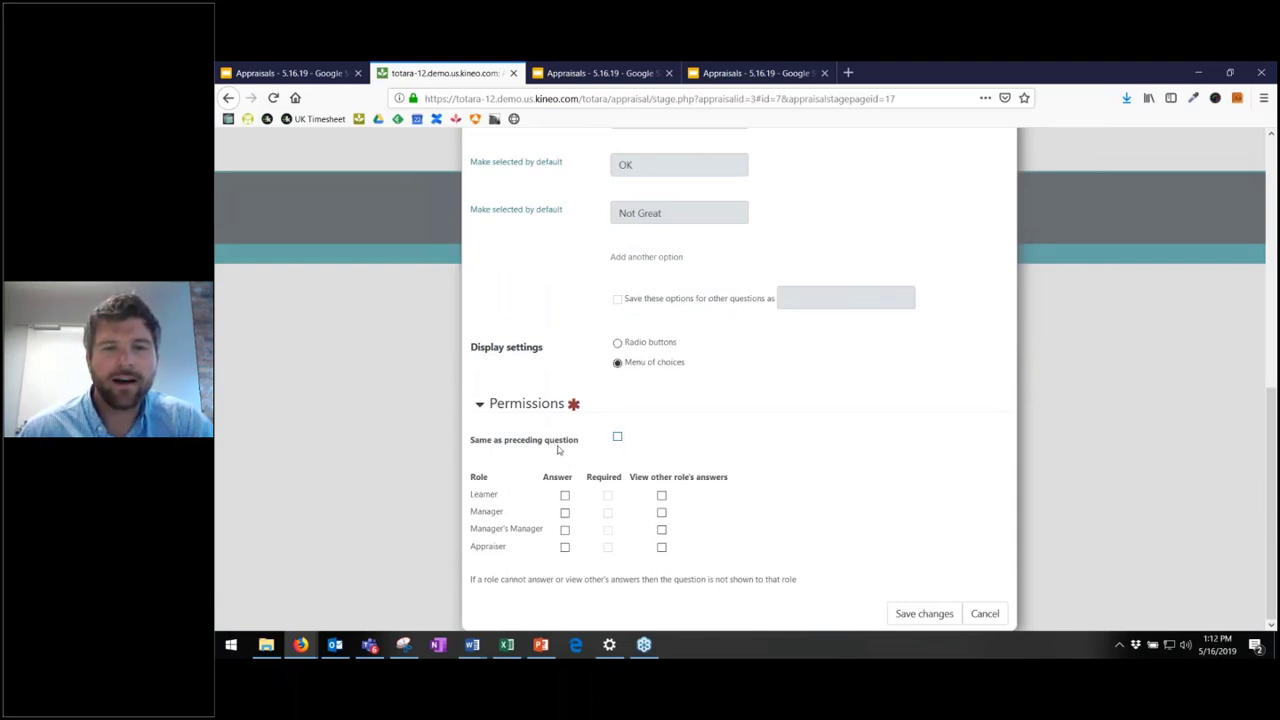
left_click(617, 438)
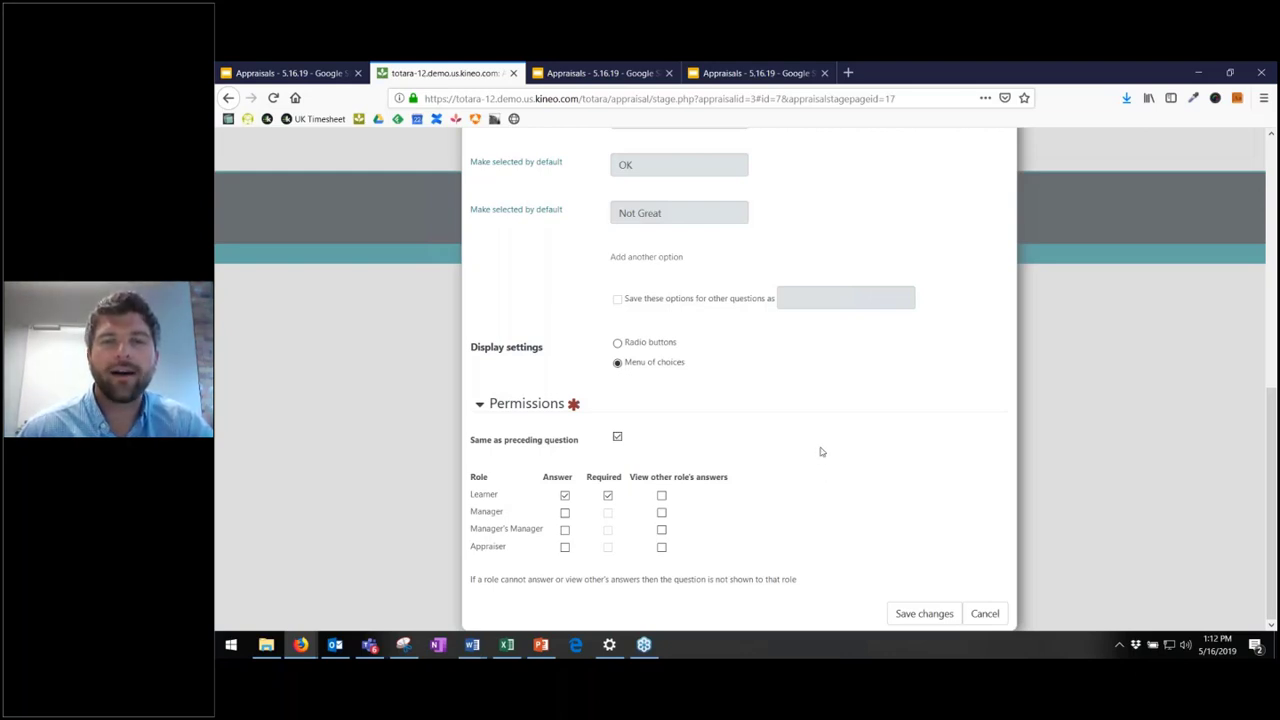
left_click(923, 614)
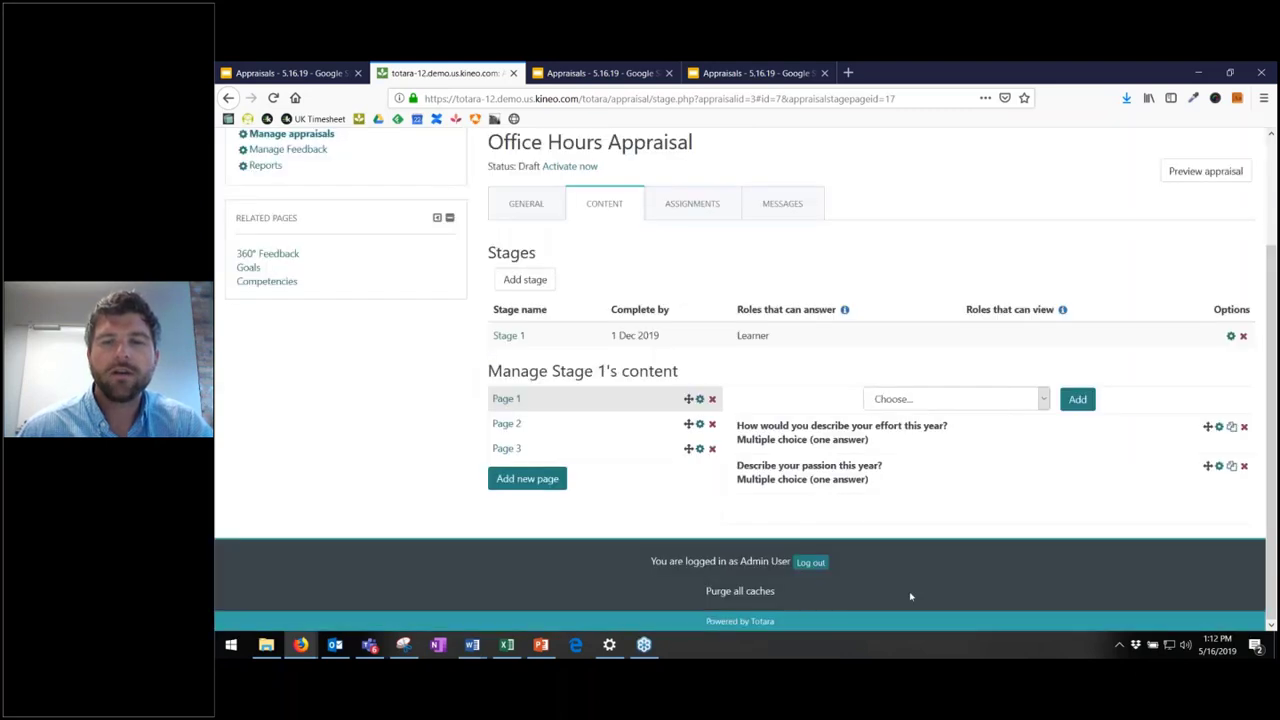
left_click(1202, 182)
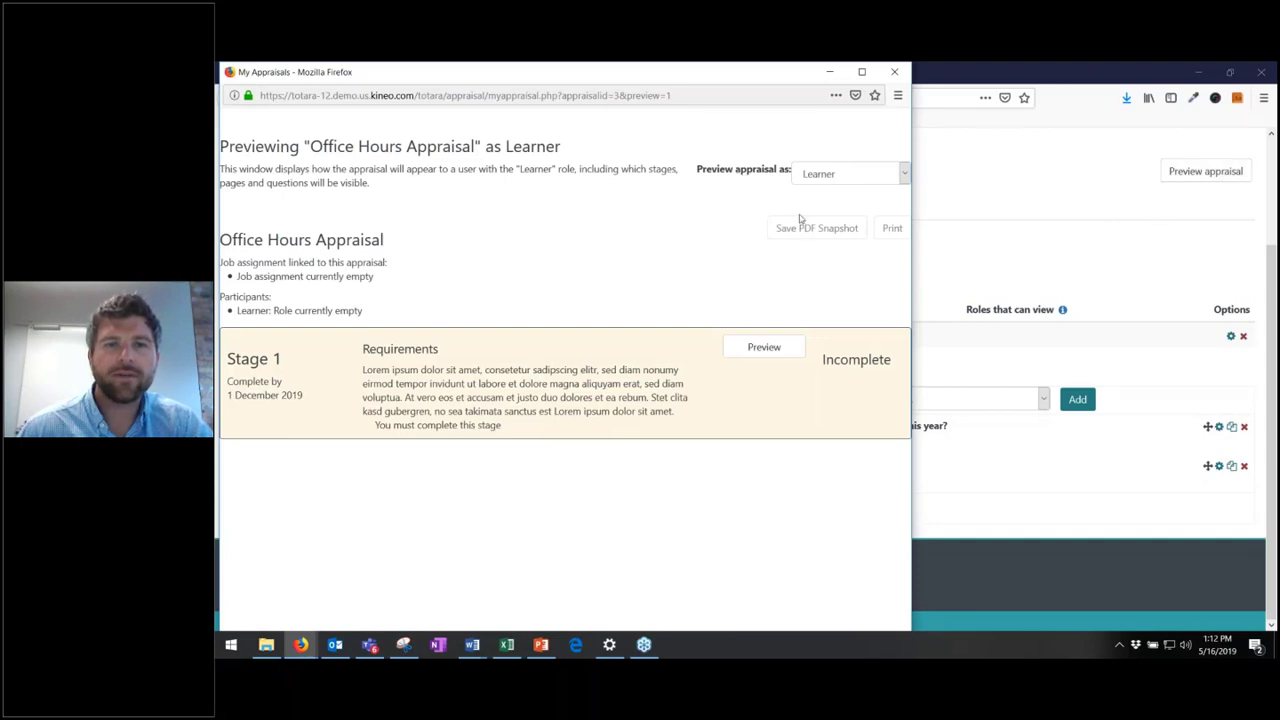
left_click(775, 346)
left_click(763, 346)
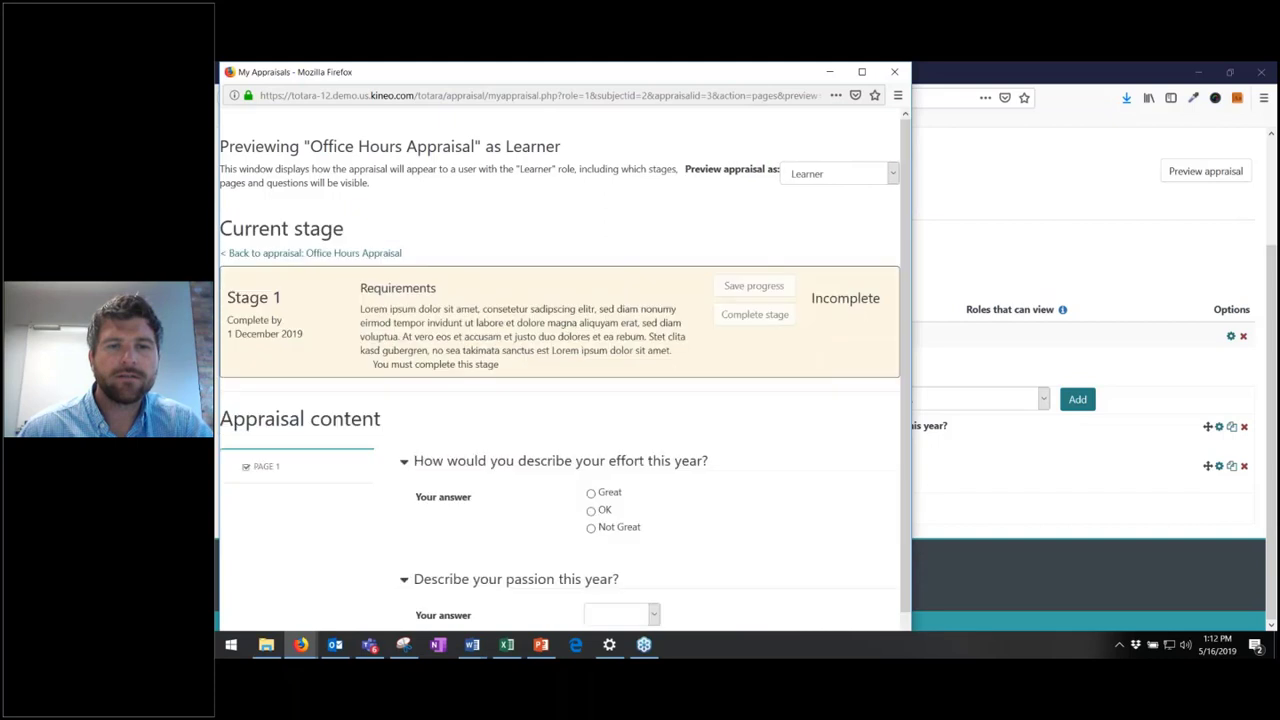
scroll(645, 557, "down", 1)
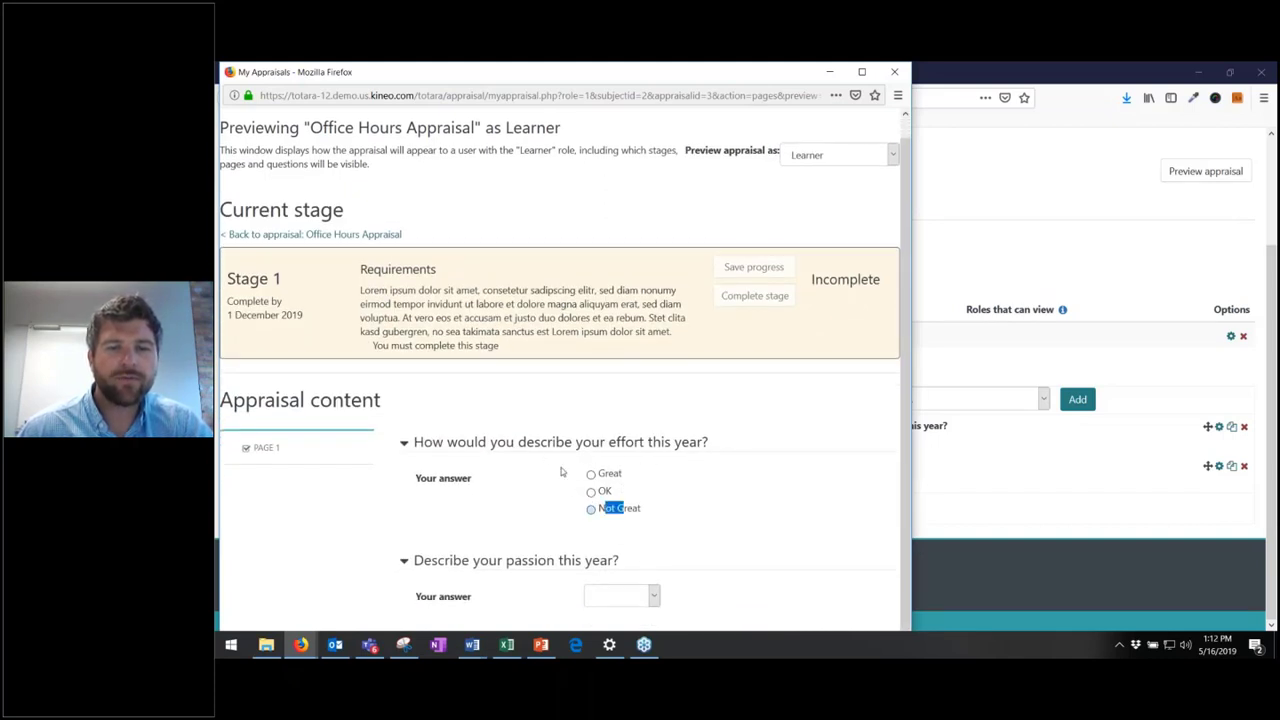
left_click(650, 597)
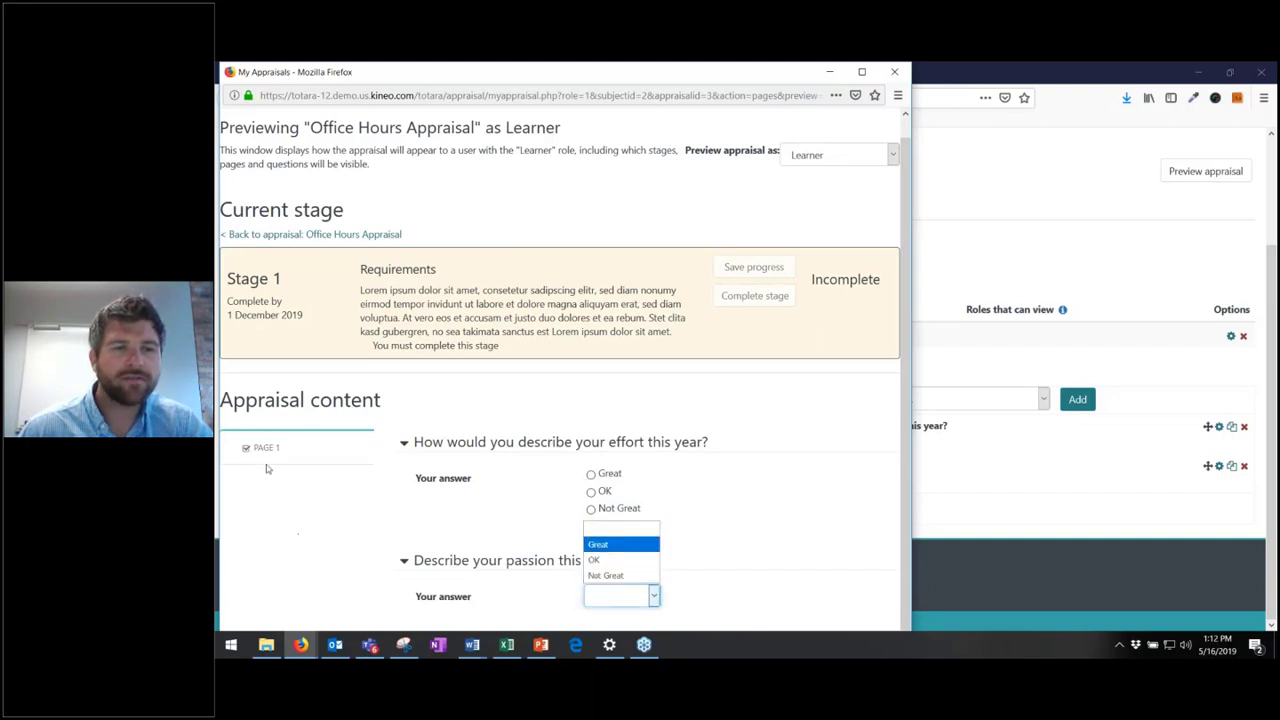
left_click(386, 464)
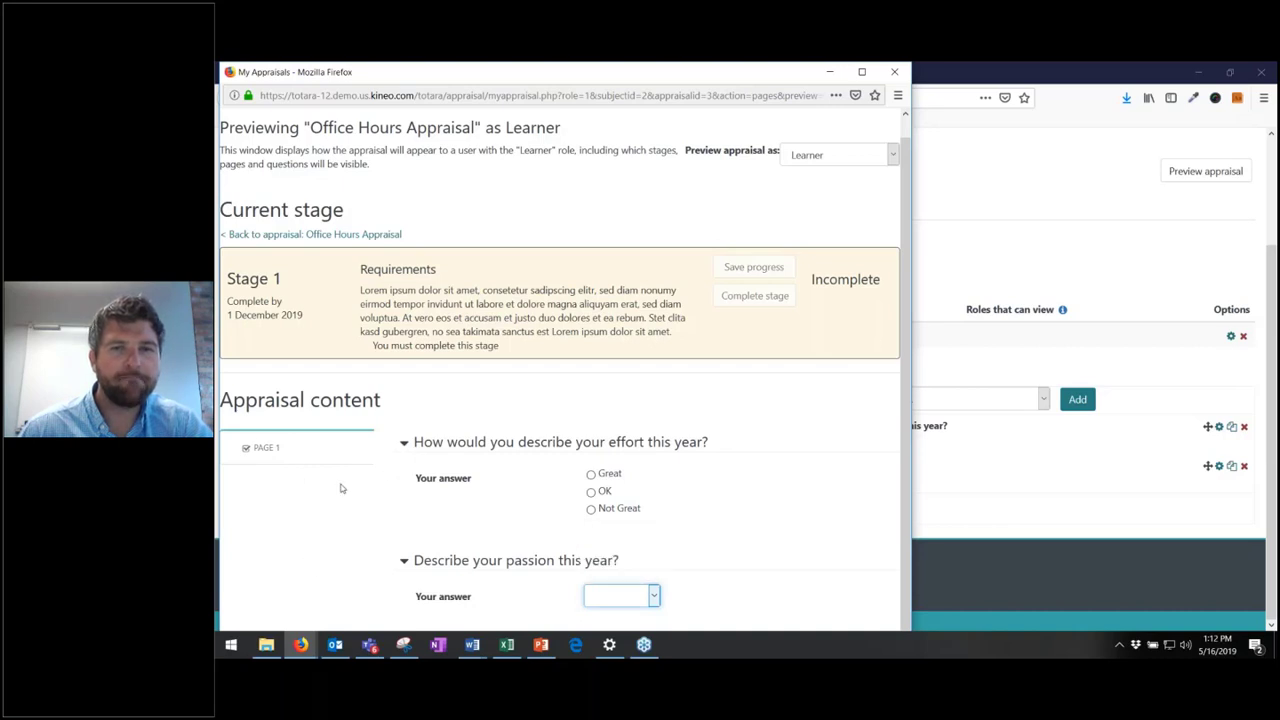
left_click(890, 72)
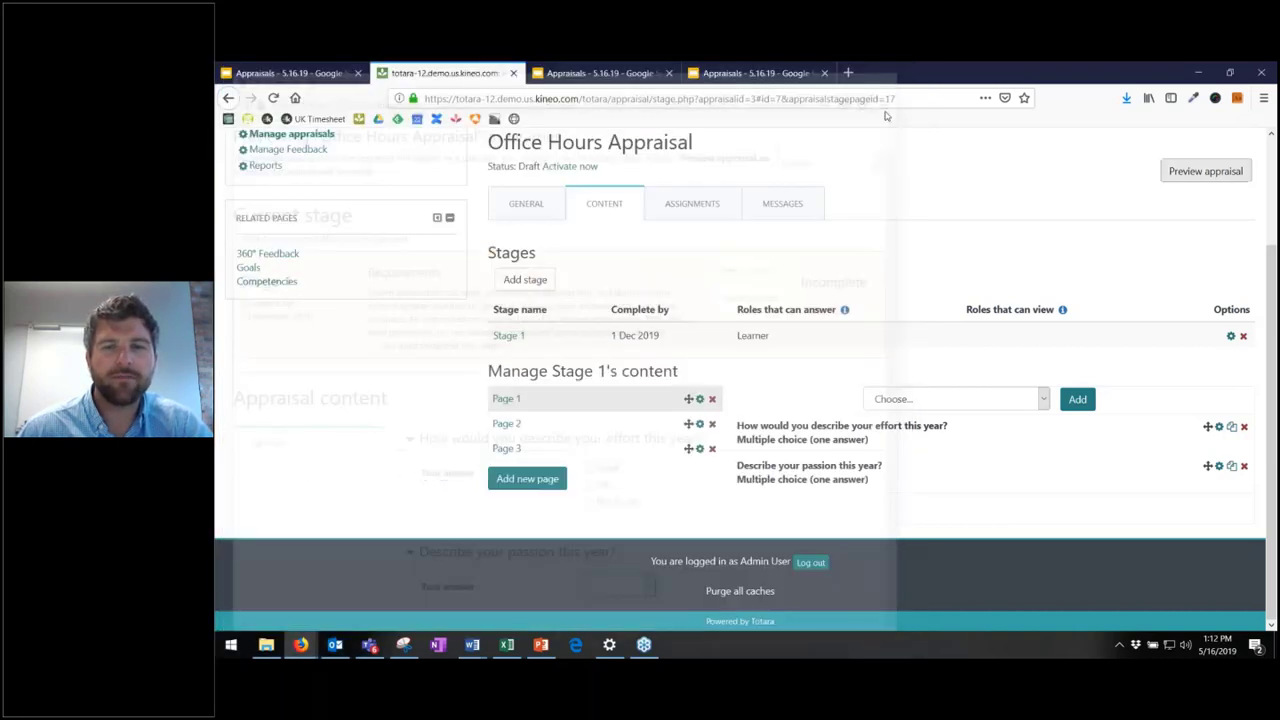
- Add a Competencies from Learning plan question to Page 1 and focus its Question field
left_click(1008, 405)
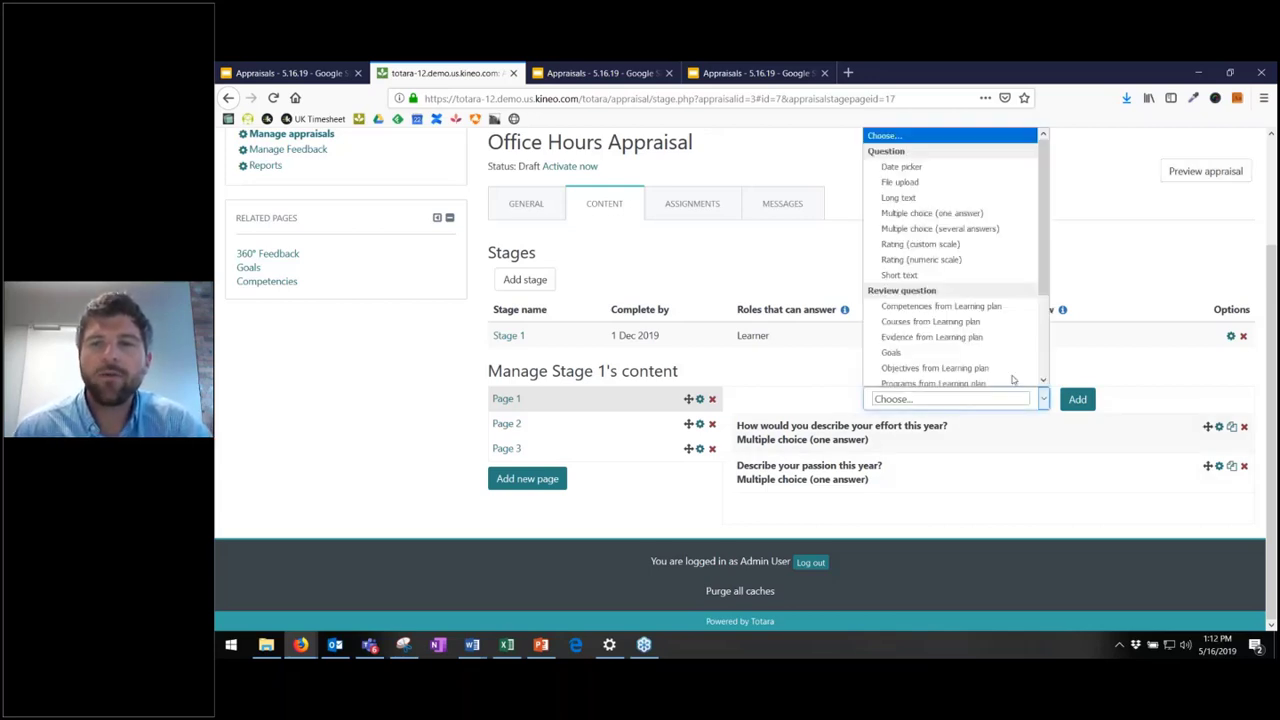
left_click_drag(1043, 198, 1058, 263)
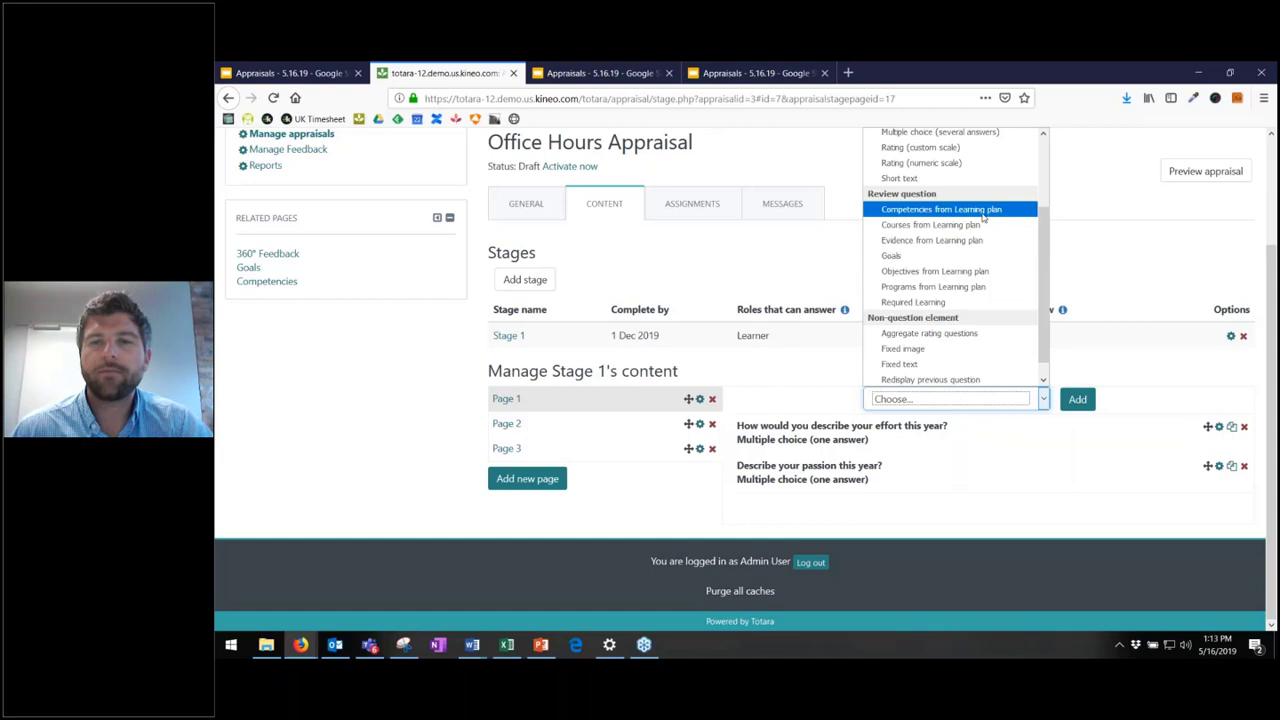
left_click(984, 217)
left_click(1084, 404)
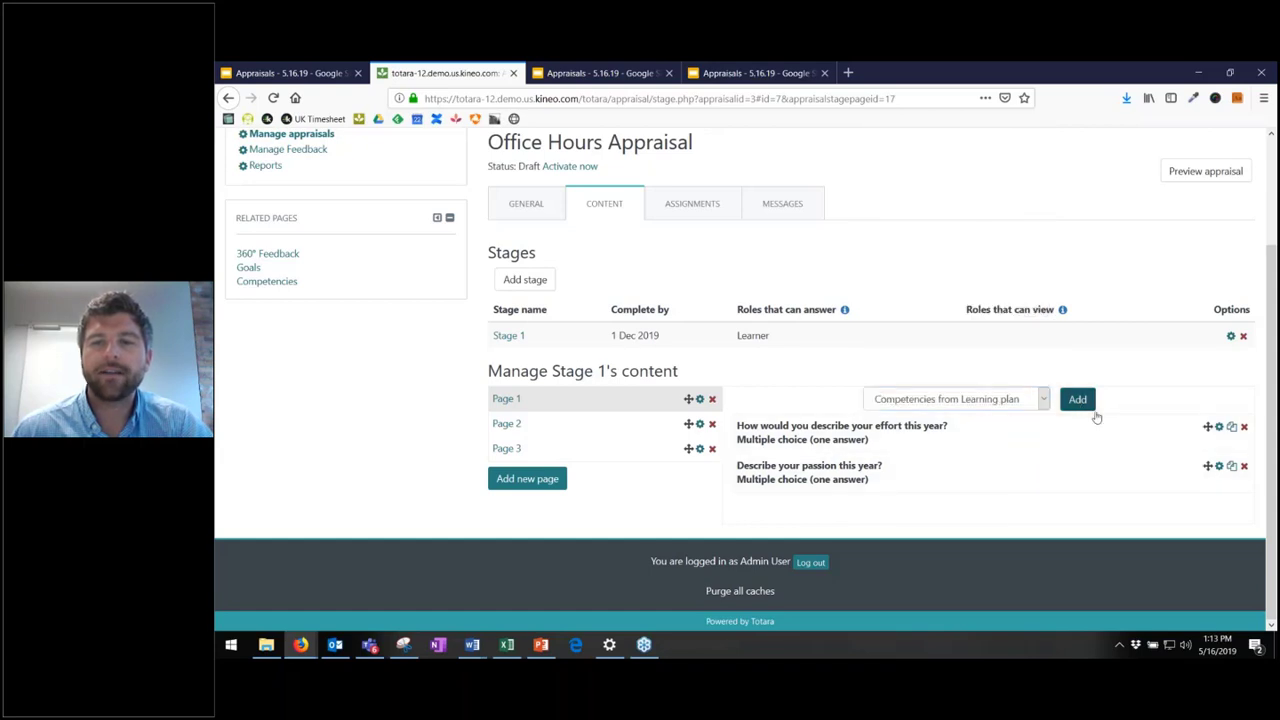
left_click(685, 329)
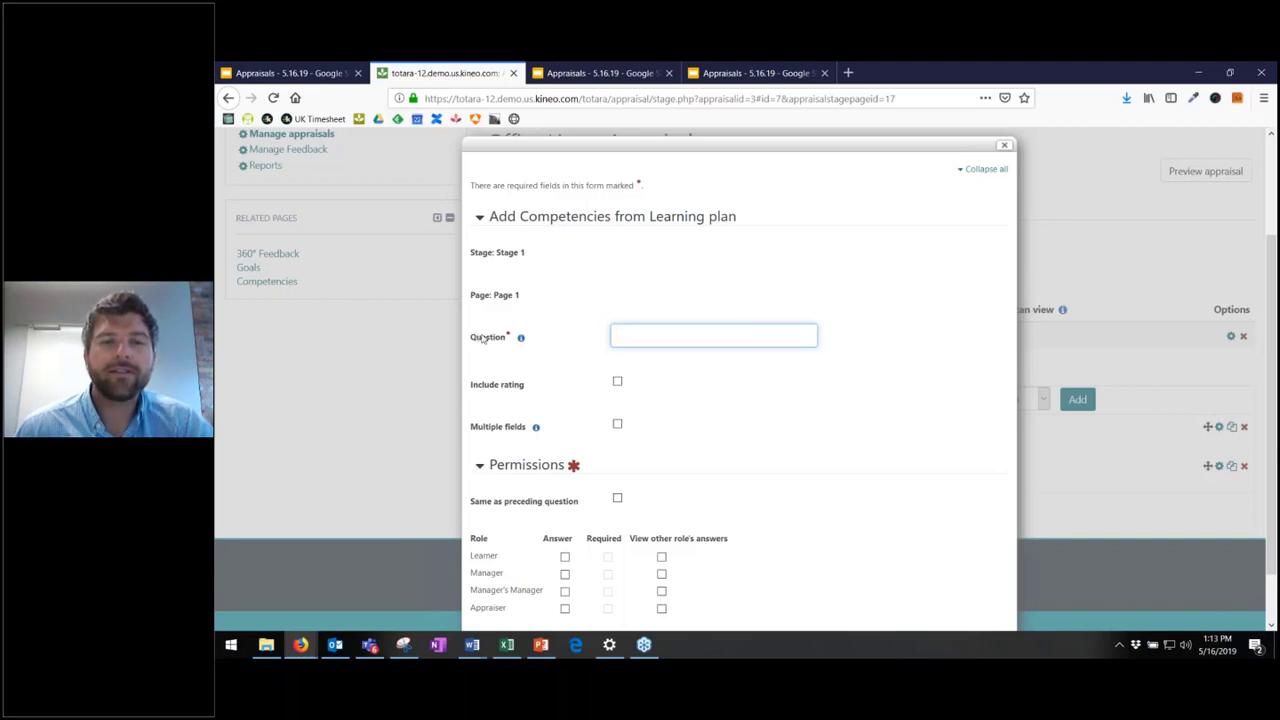
- Allow several fields per competency using the Competency set (Accomplishments, Areas of Improvement)
left_click_drag(472, 337, 512, 340)
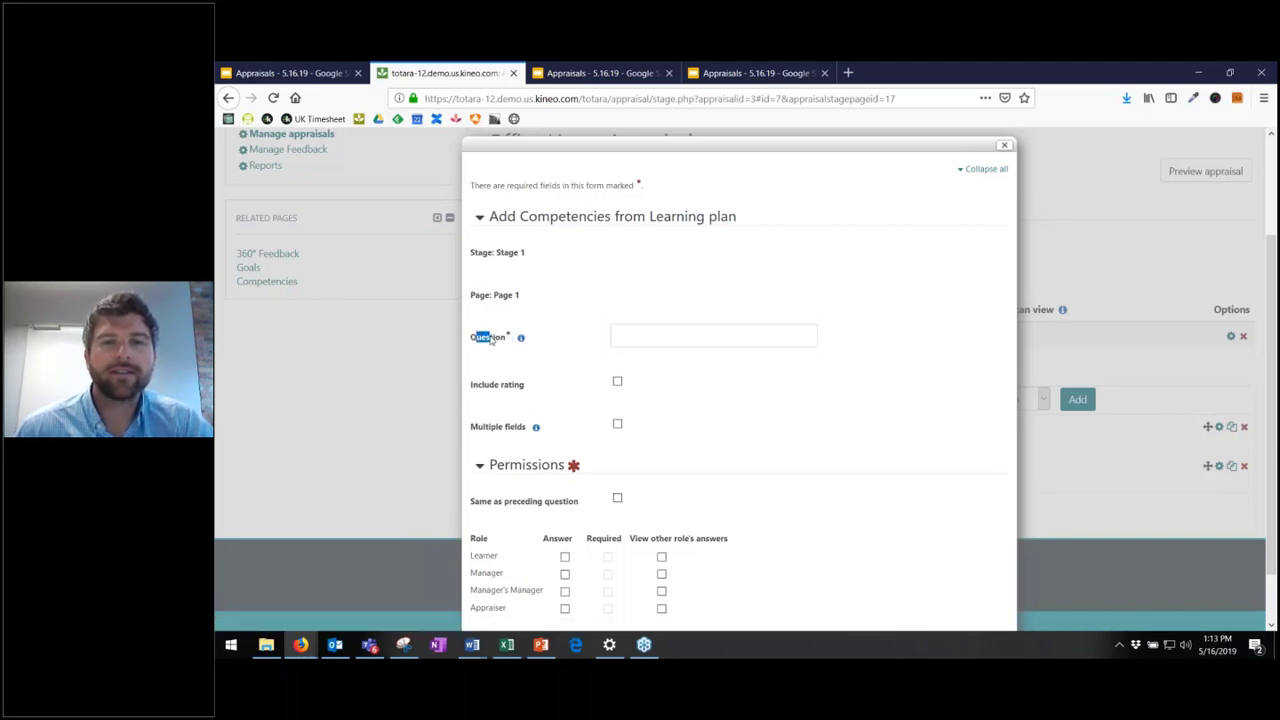
left_click(664, 344)
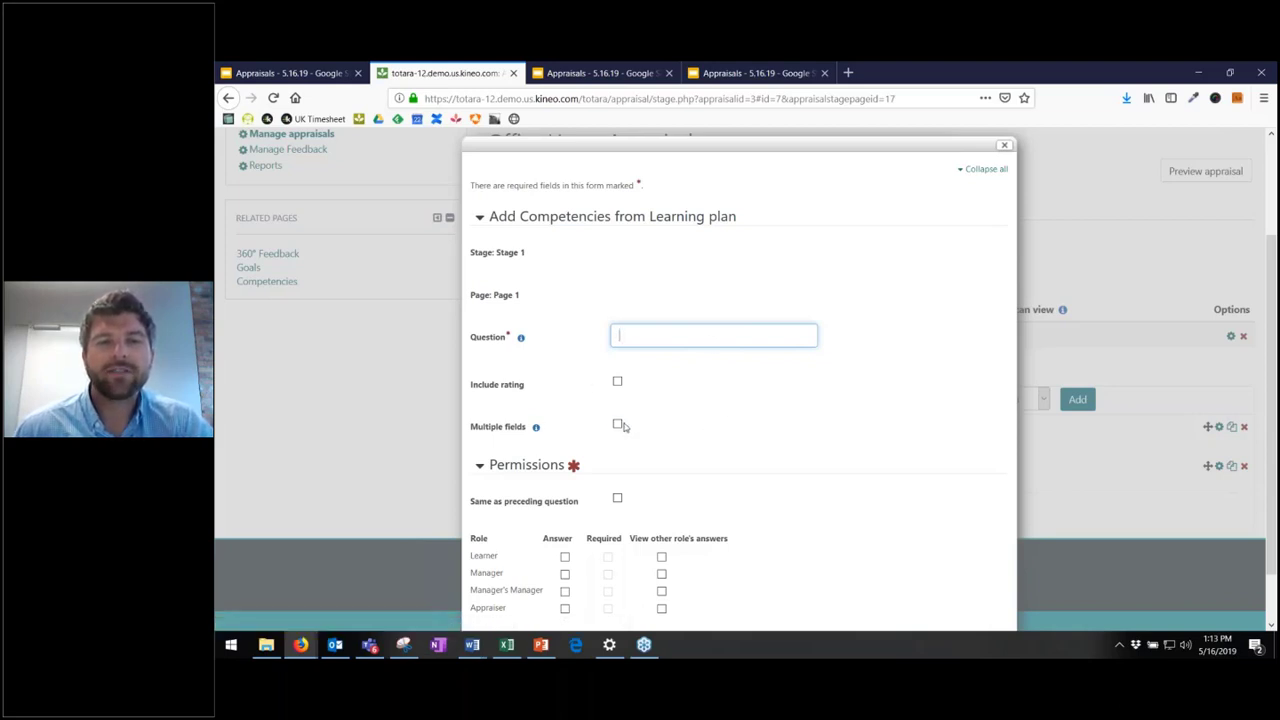
left_click(618, 426)
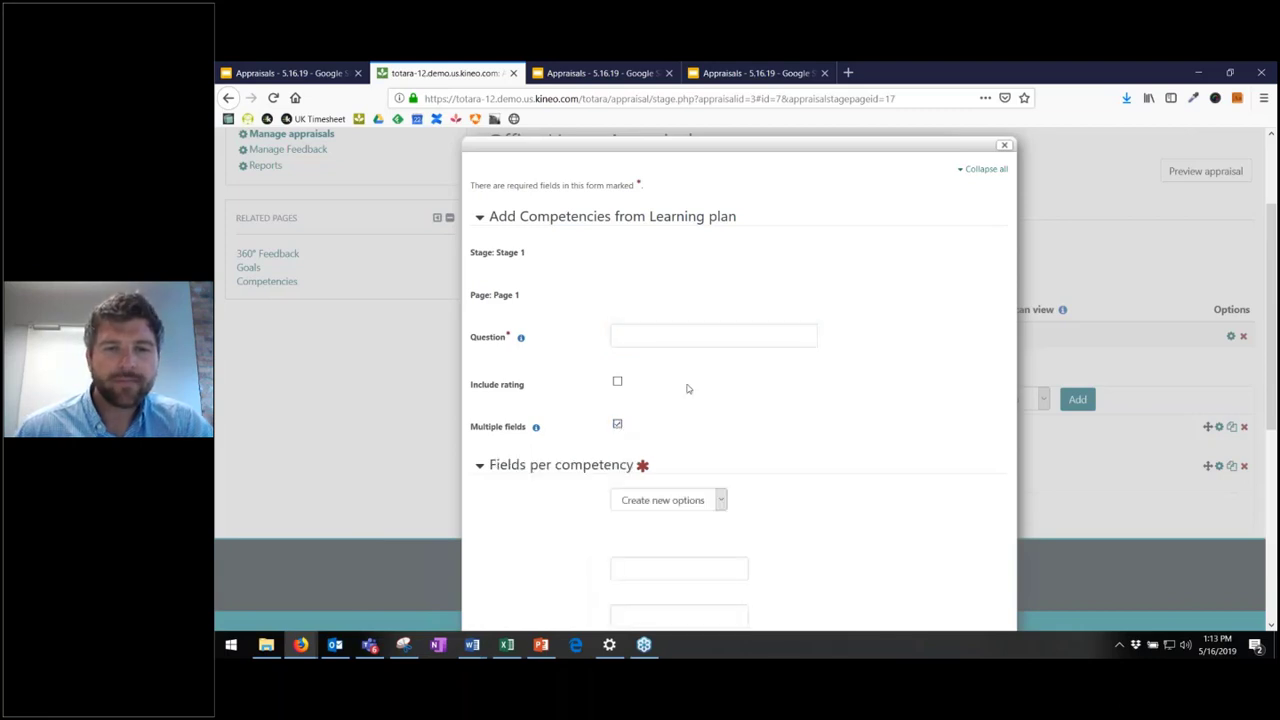
scroll(682, 382, "down", 3)
scroll(682, 290, "down", 2)
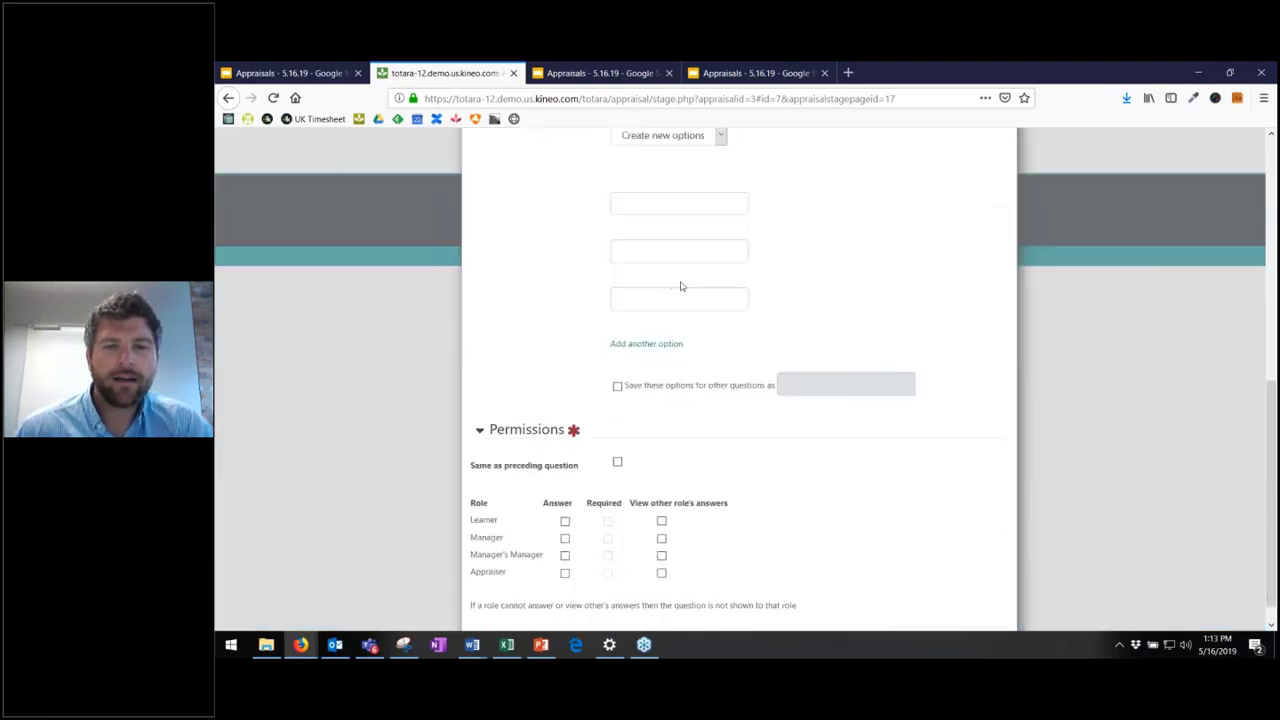
scroll(700, 310, "up", 5)
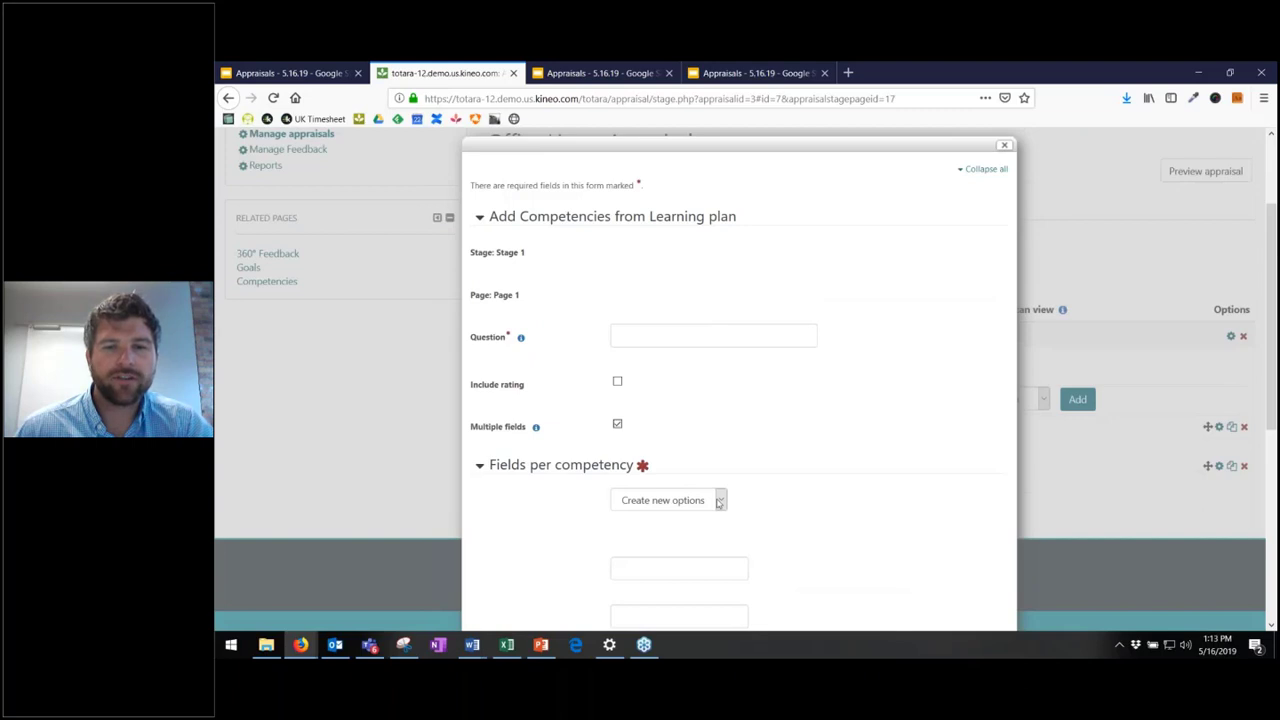
left_click(720, 502)
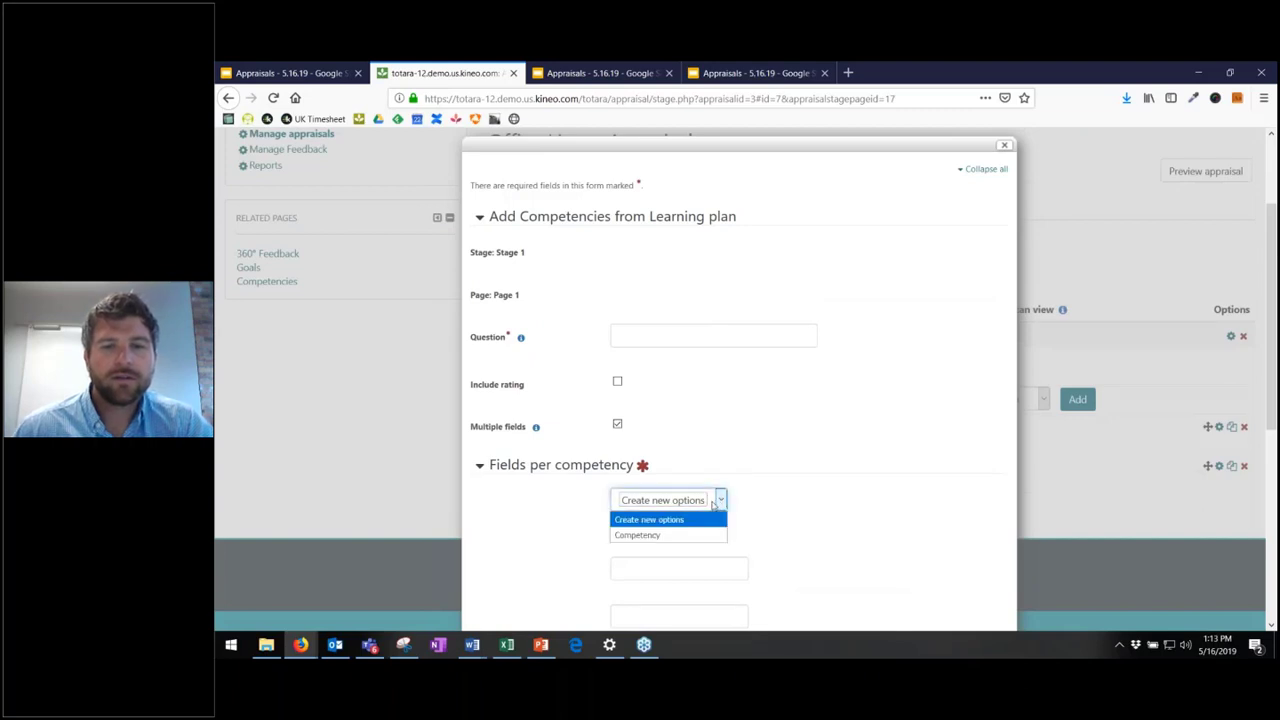
scroll(706, 440, "down", 1)
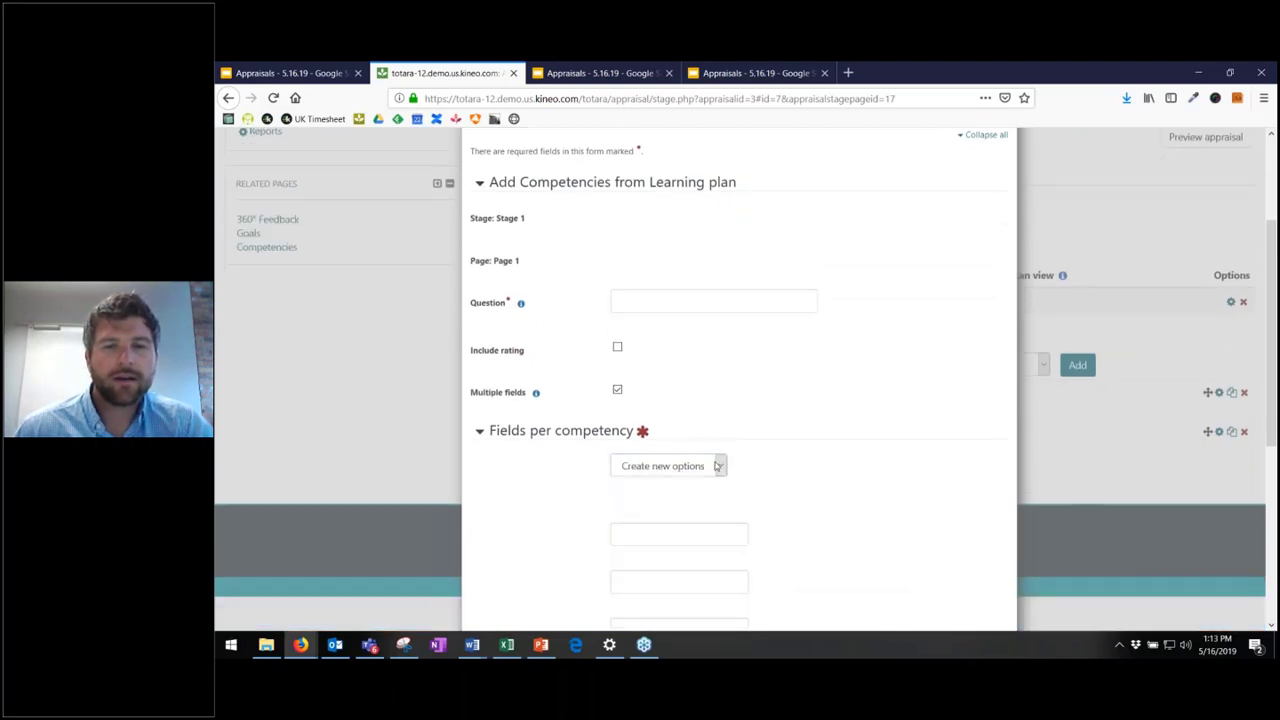
left_click(720, 466)
left_click(700, 500)
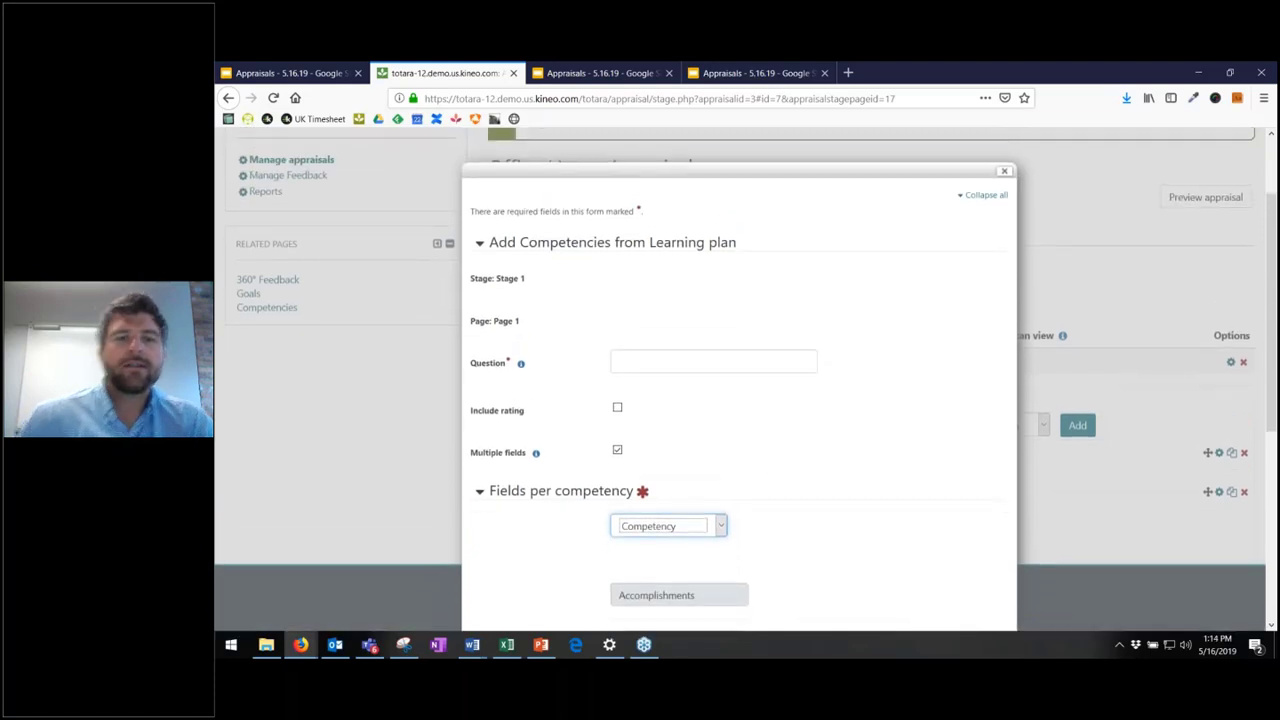
- Enter the question text 'Choose you competency'
left_click(674, 309)
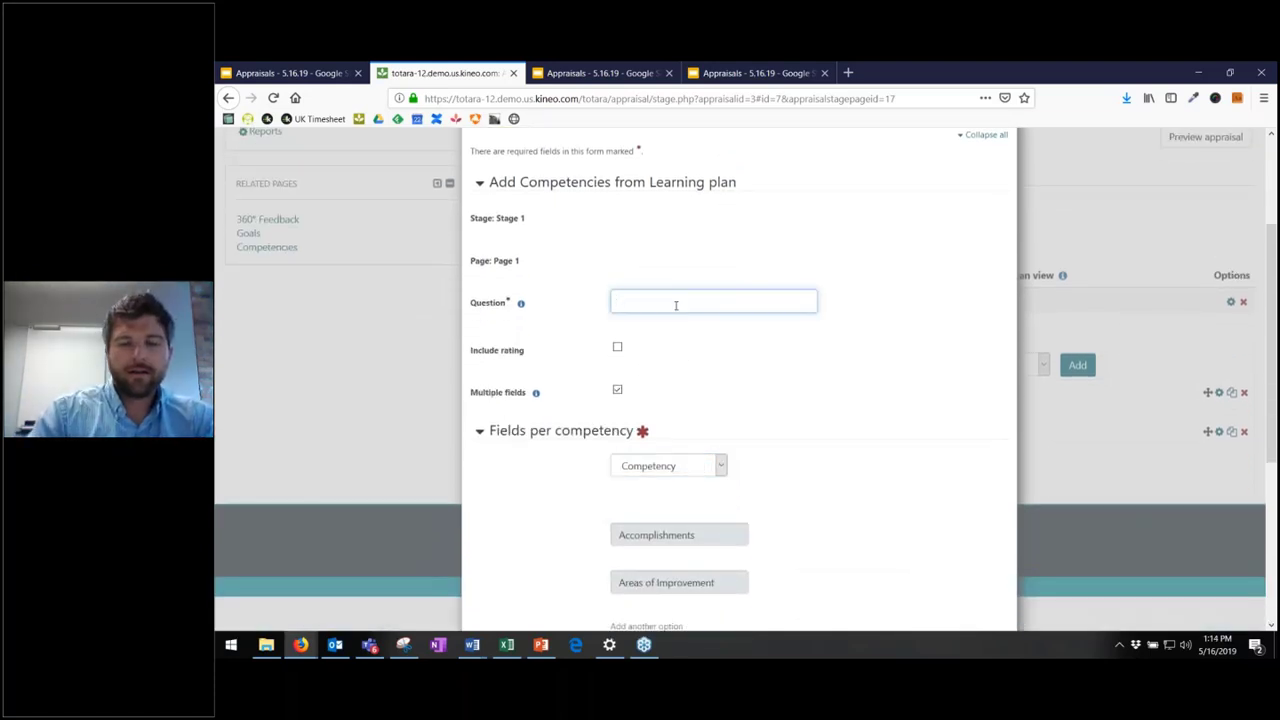
type("Choose you")
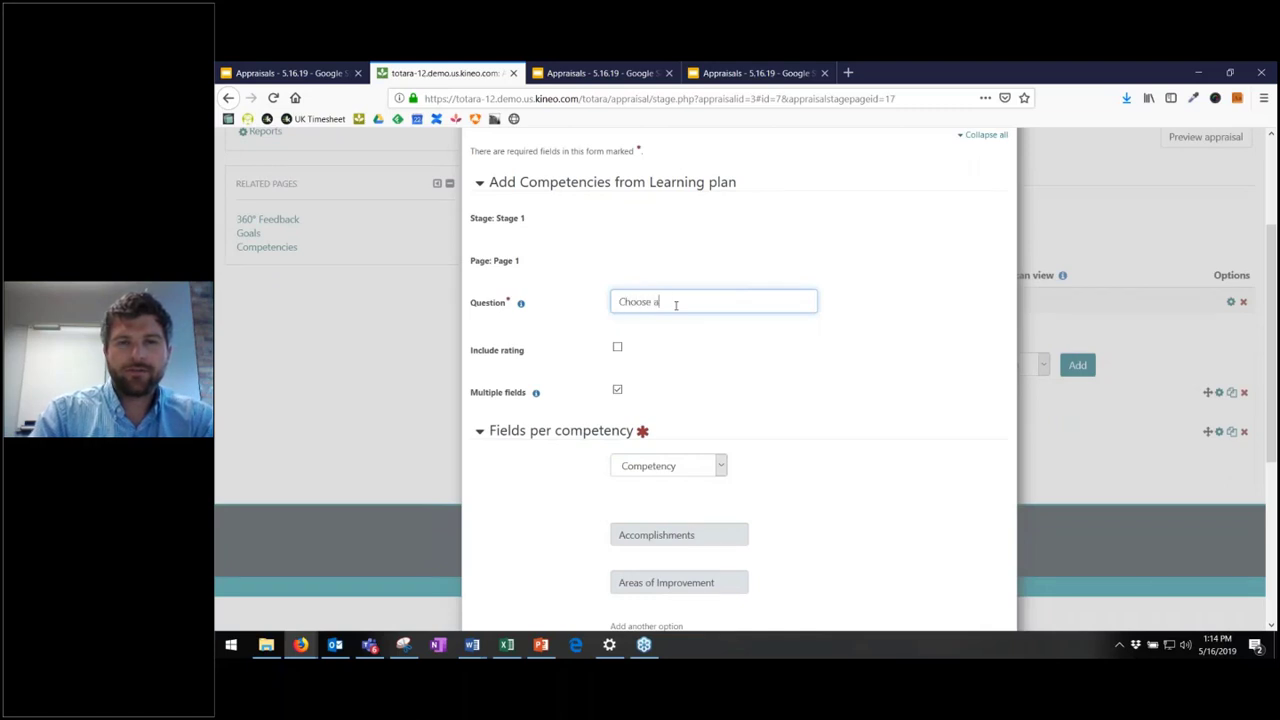
type(" competency")
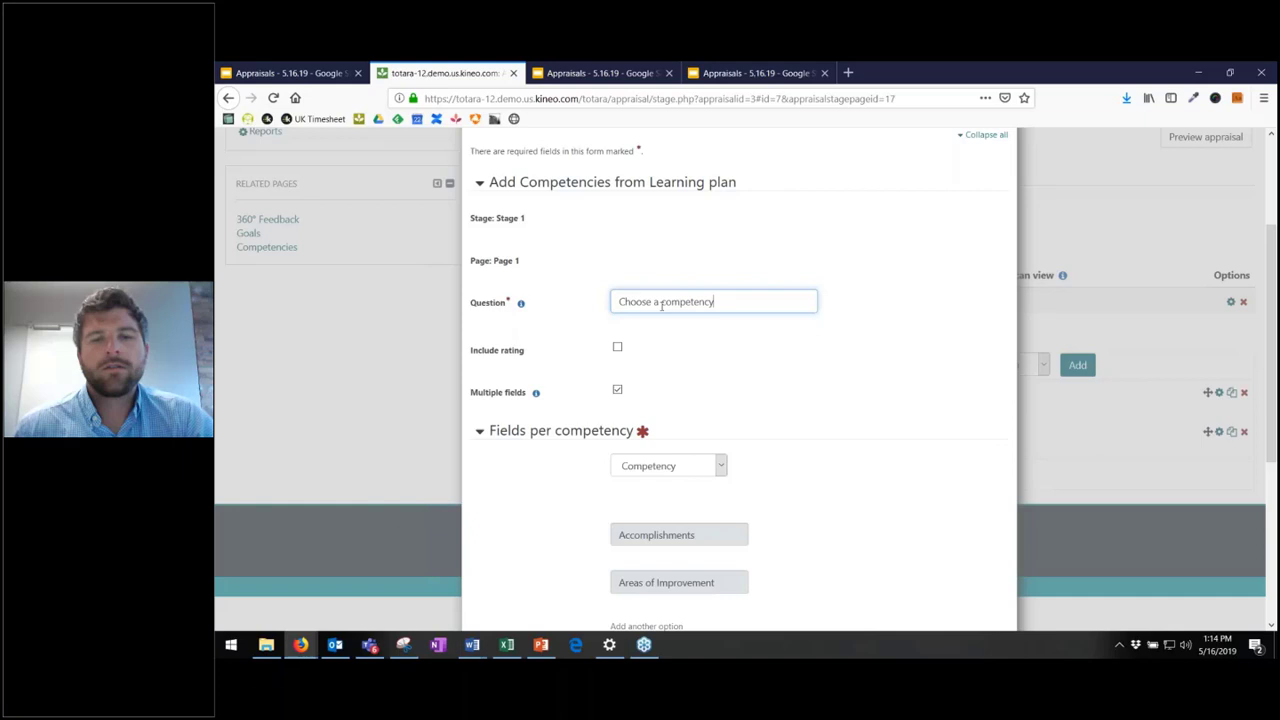
scroll(676, 305, "down", 3)
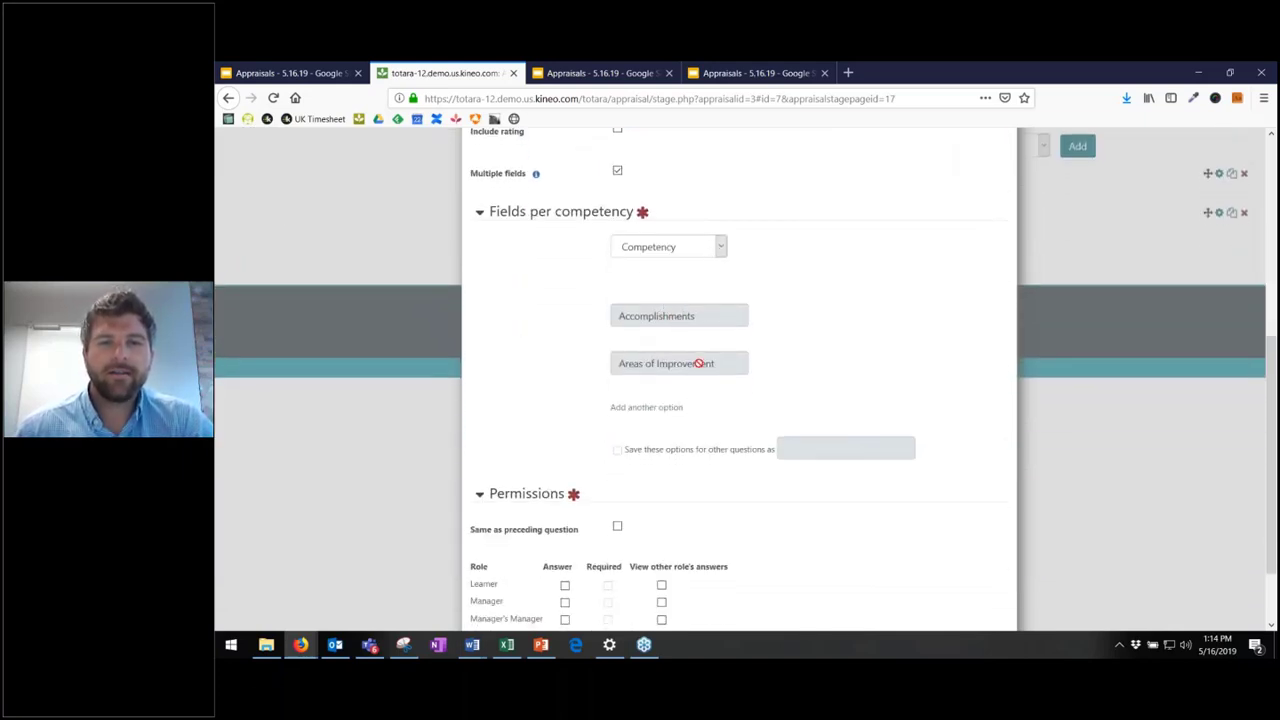
scroll(640, 294, "up", 1)
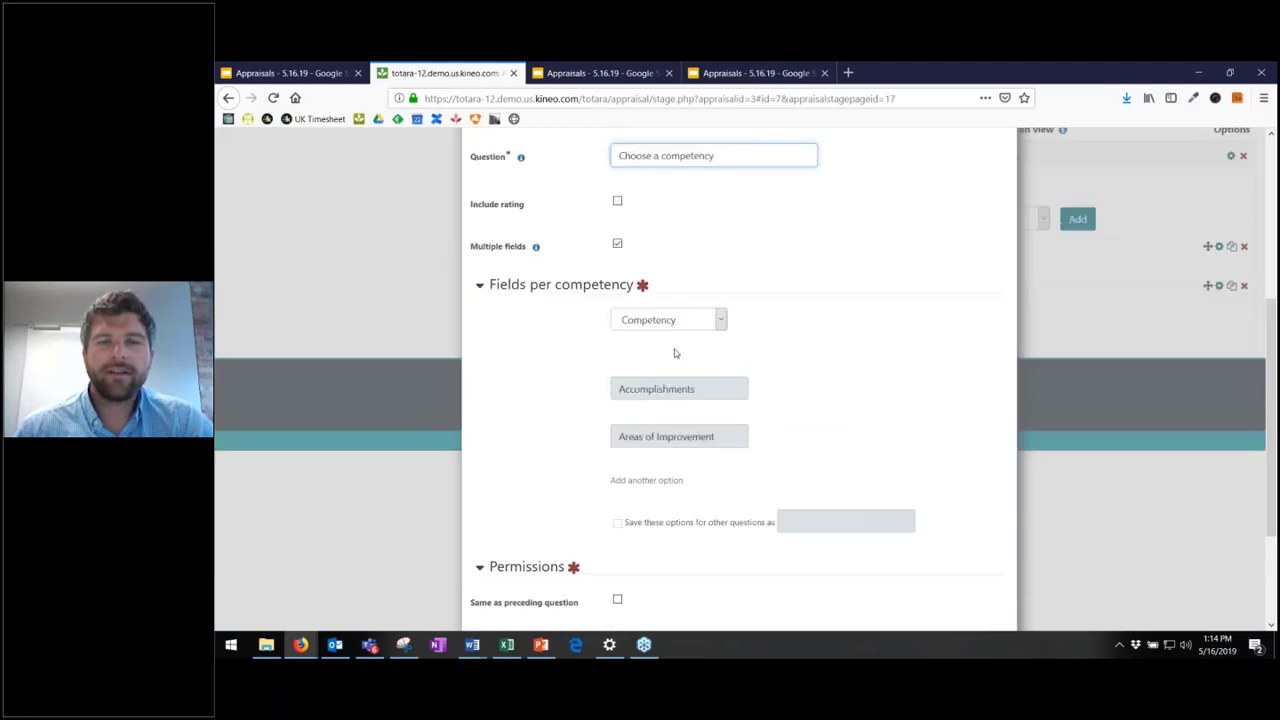
left_click(706, 390)
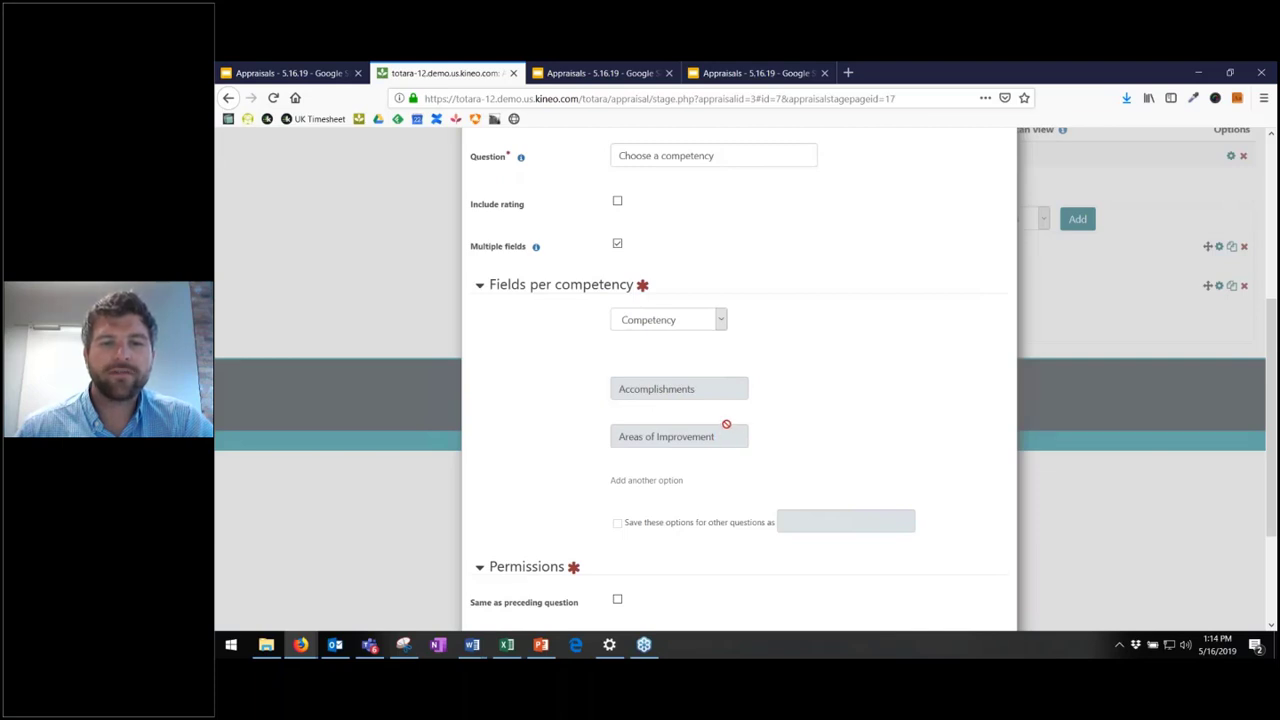
- Give the question the same permissions as the preceding one and save it
scroll(740, 428, "down", 1)
scroll(748, 432, "down", 2)
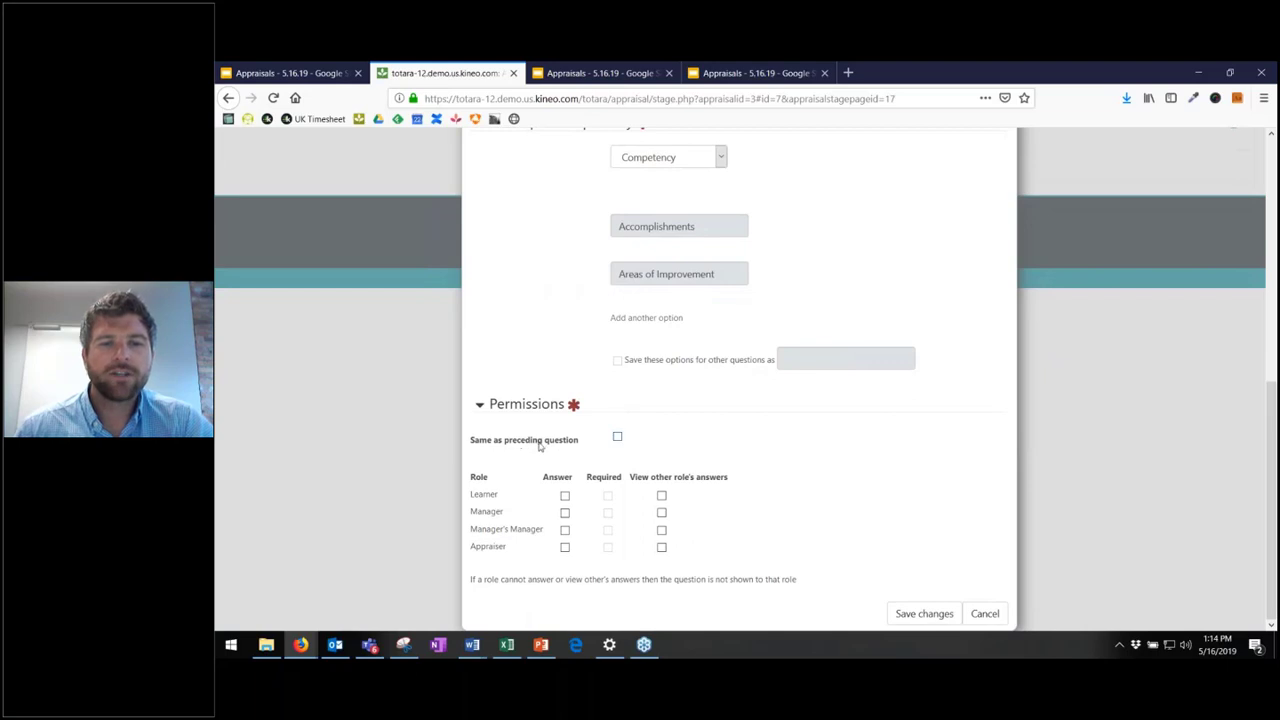
left_click(617, 437)
left_click(924, 618)
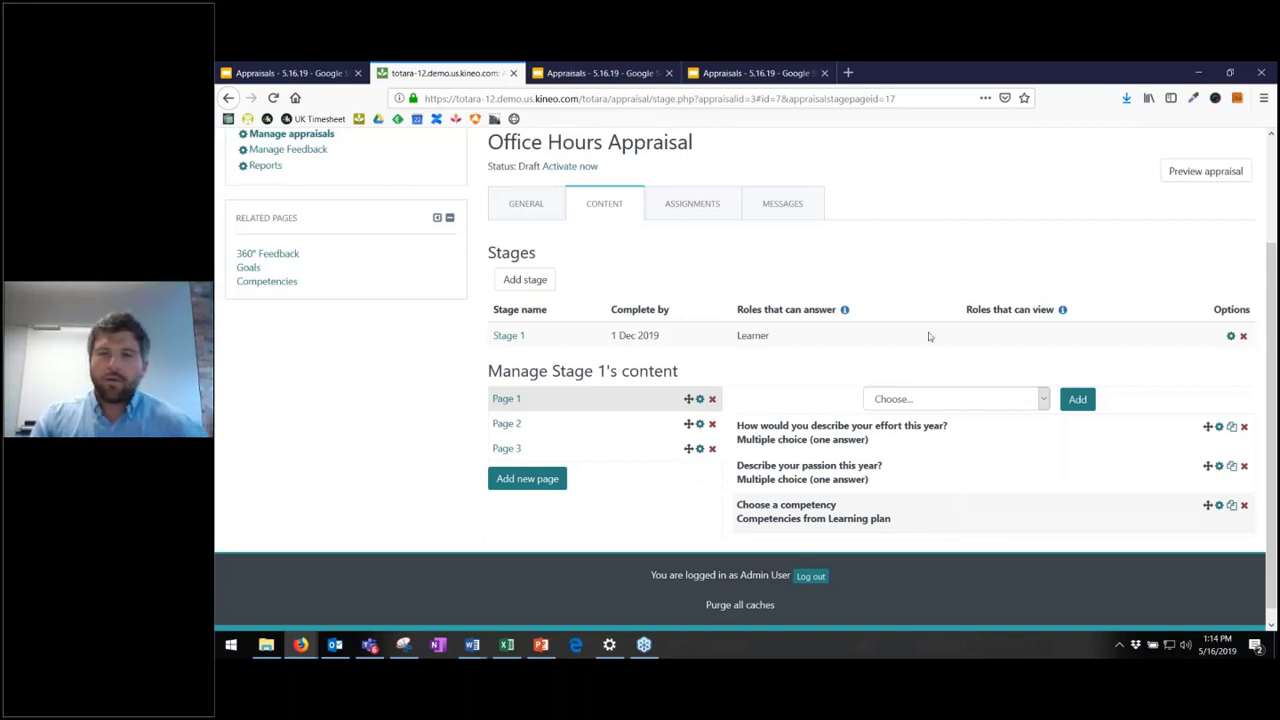
left_click(962, 402)
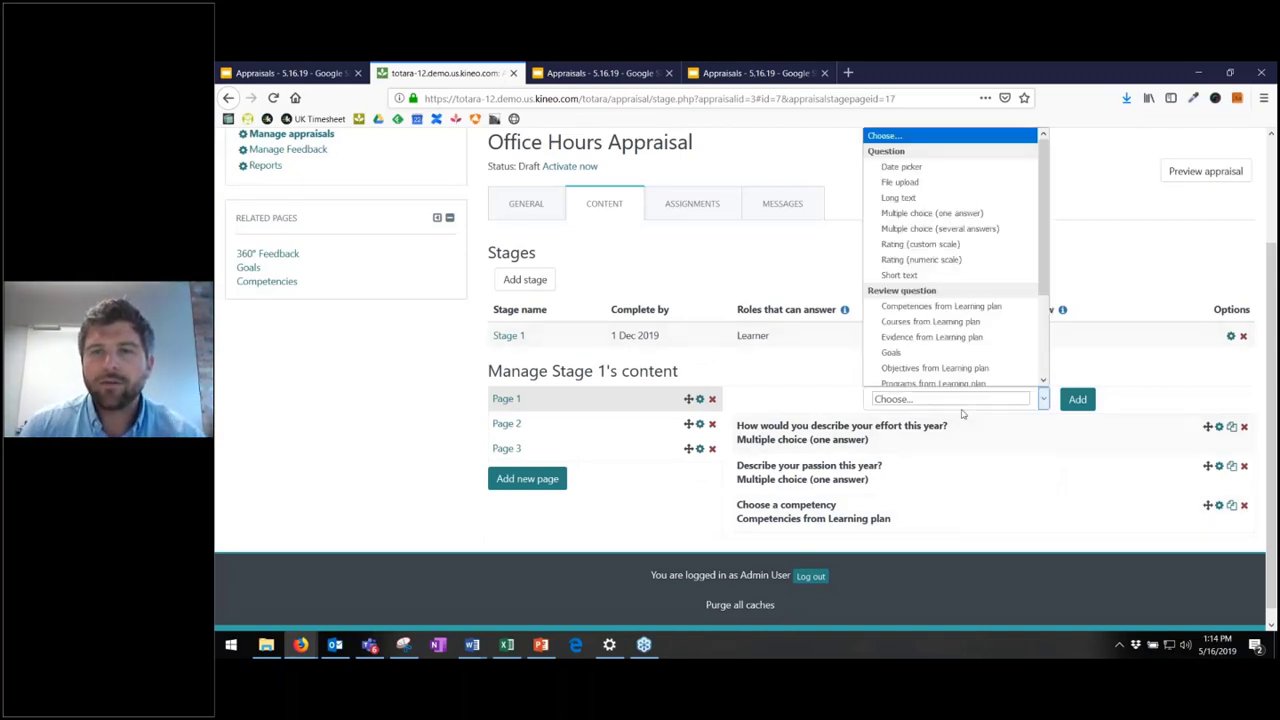
scroll(1041, 271, "down", 2)
scroll(1041, 271, "down", 2)
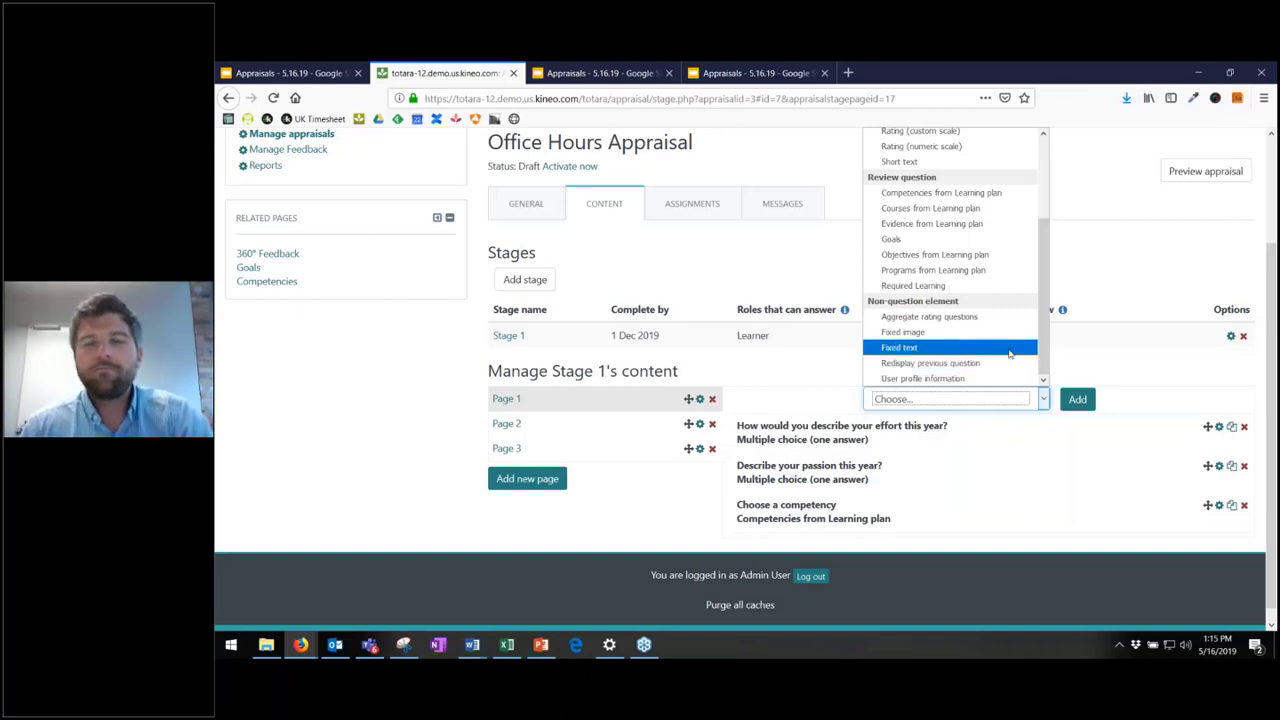
left_click(818, 362)
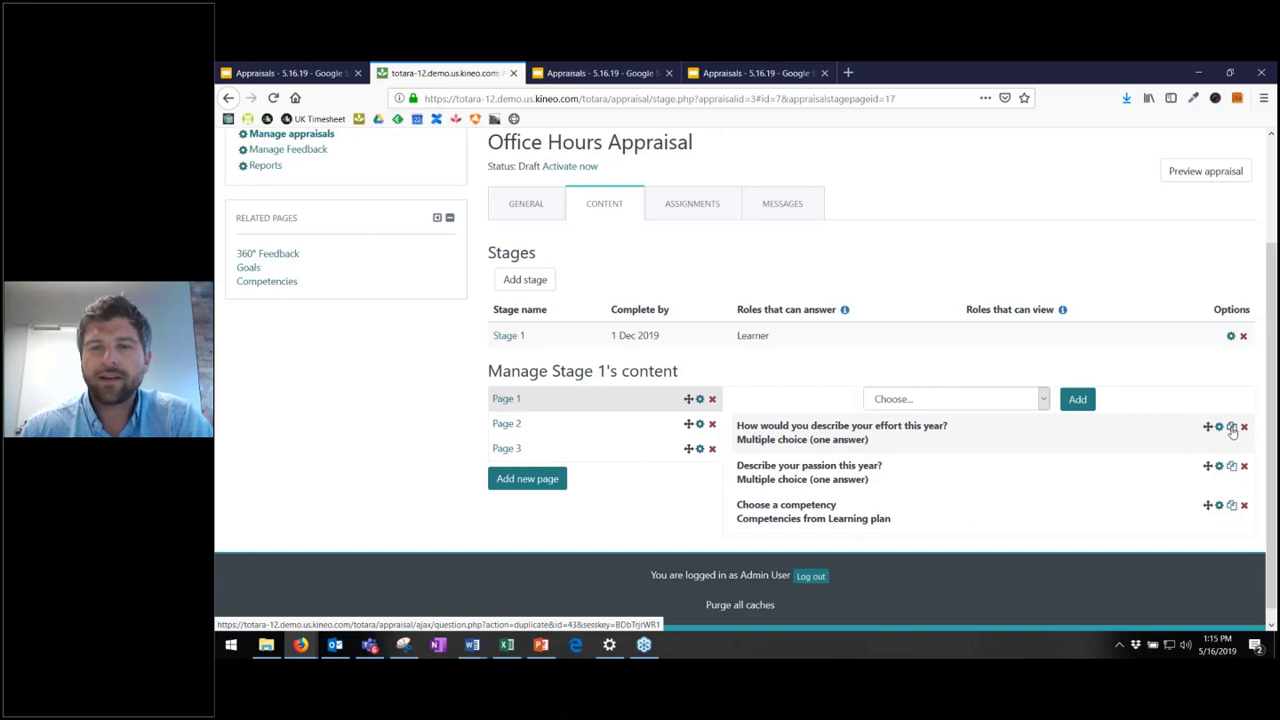
- Duplicate the effort question and drag the copy onto Page 2
left_click(1232, 428)
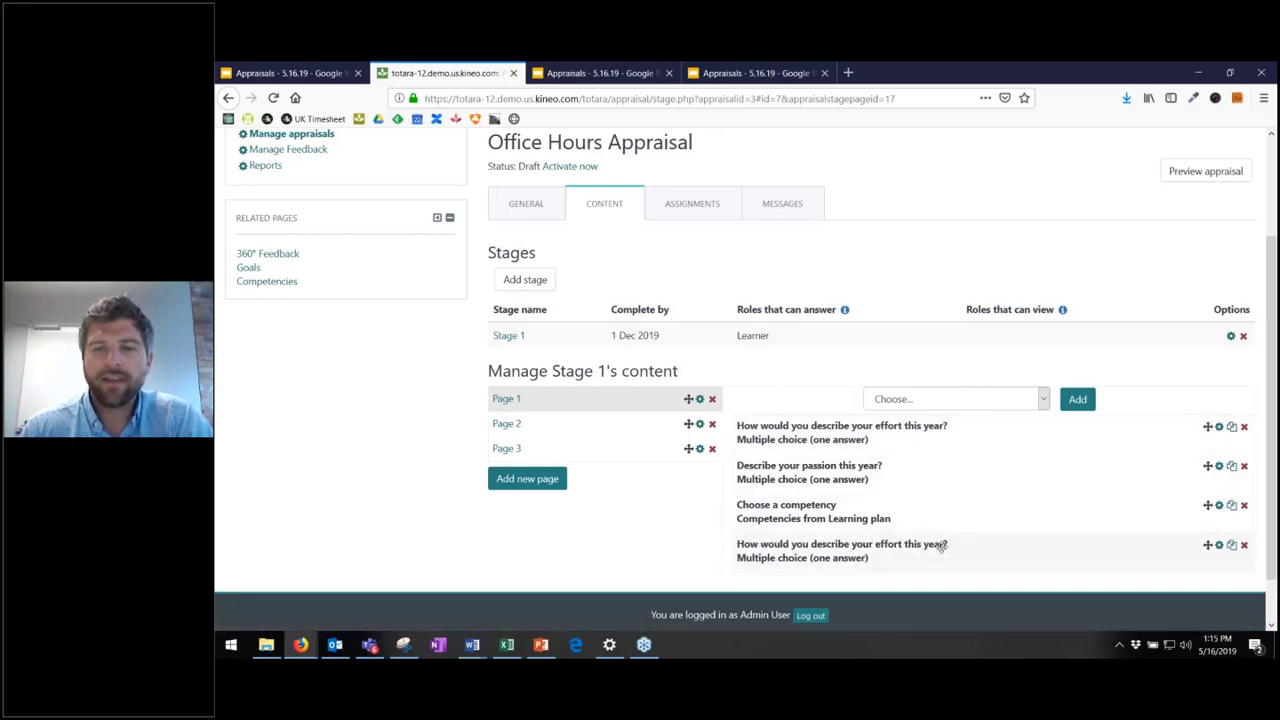
mouse_move(940, 546)
left_mouse_down()
mouse_move(637, 422)
mouse_move(550, 430)
mouse_move(555, 446)
mouse_move(594, 458)
mouse_move(633, 411)
mouse_move(645, 336)
mouse_move(663, 446)
mouse_move(951, 546)
mouse_move(945, 500)
mouse_move(586, 357)
mouse_move(588, 340)
mouse_move(592, 355)
mouse_move(735, 368)
mouse_move(966, 517)
mouse_move(951, 491)
mouse_move(940, 502)
mouse_move(931, 486)
mouse_move(943, 551)
left_mouse_up()
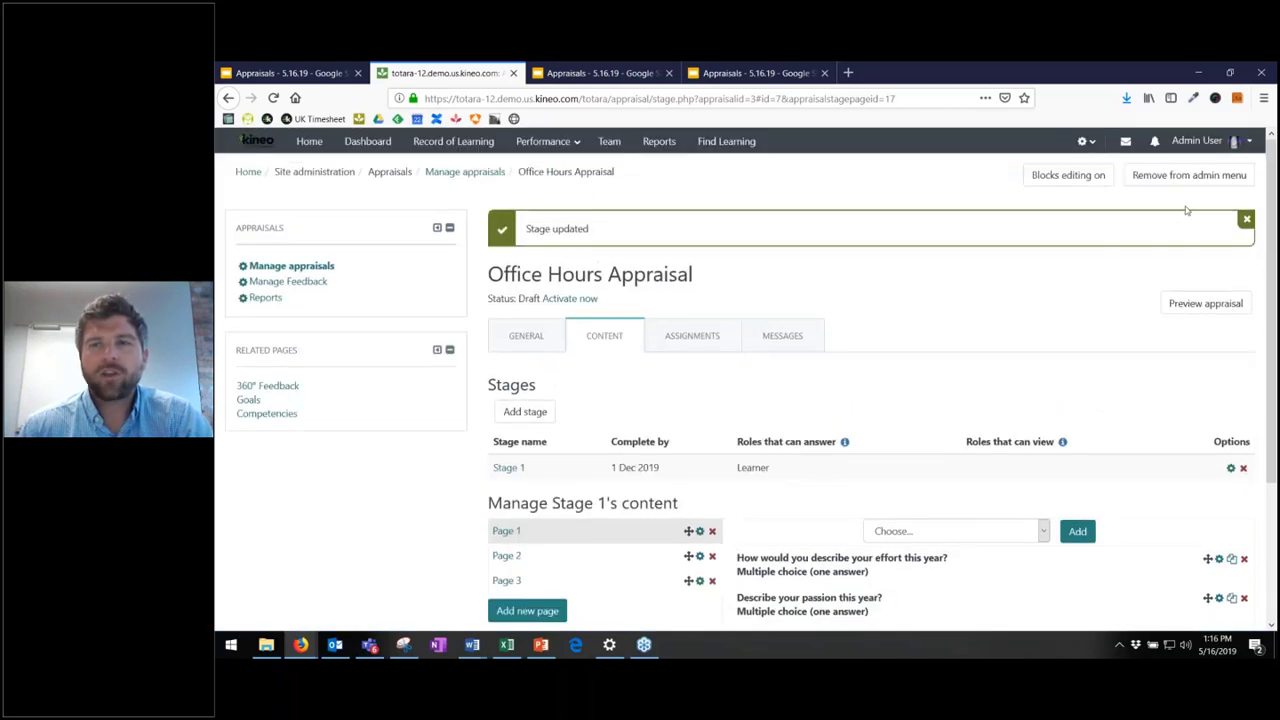
- Log out of the admin account and sign in with the learner's username and password
left_click(1197, 140)
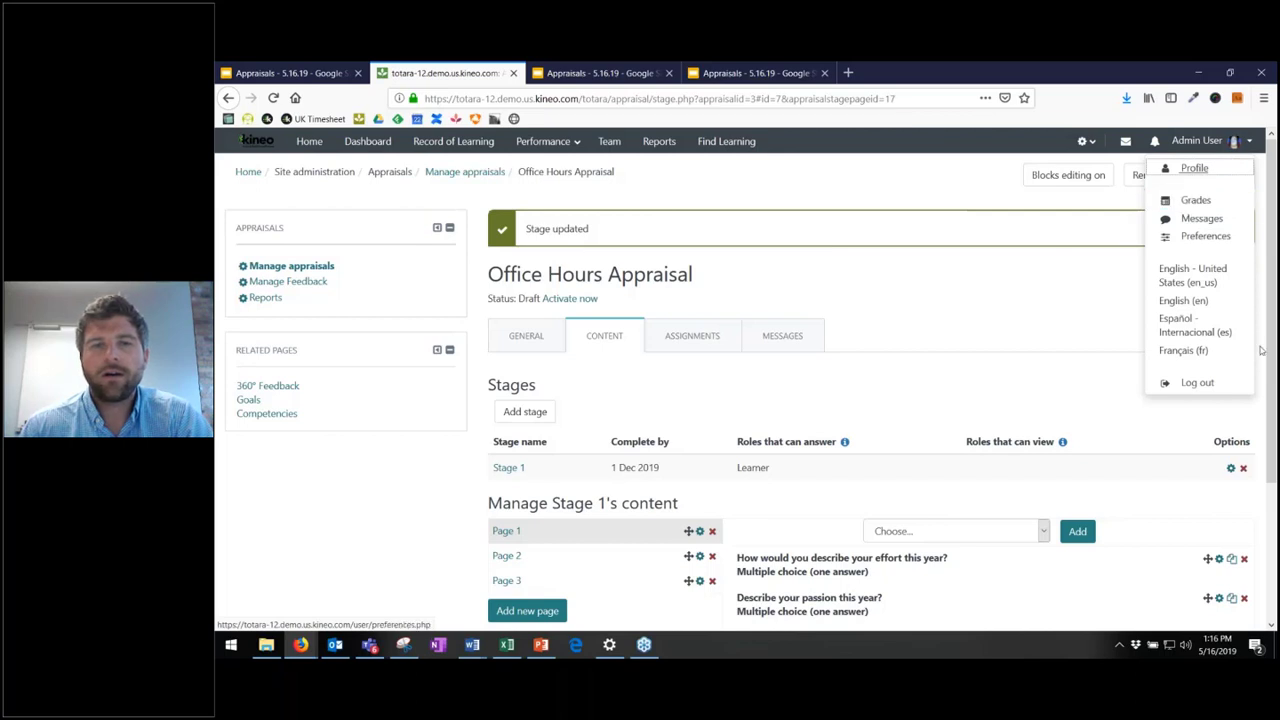
left_click(1197, 382)
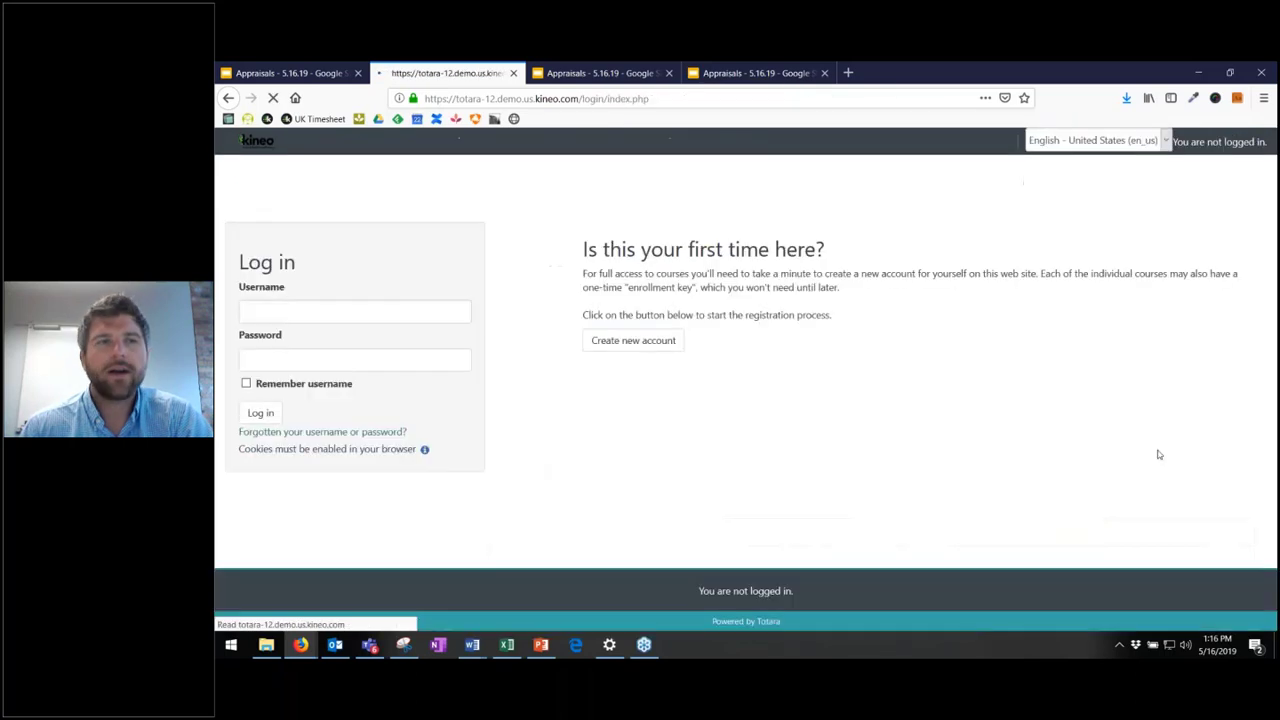
left_click(360, 313)
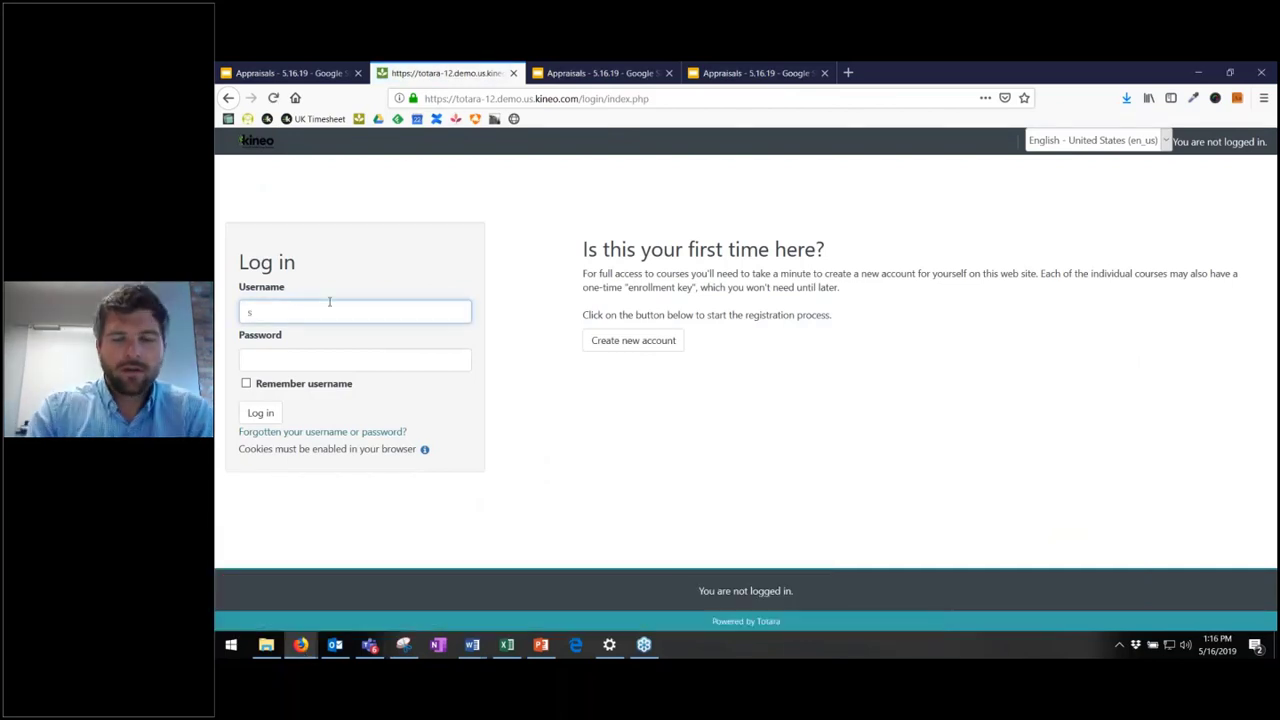
type("spongebob")
key("Tab")
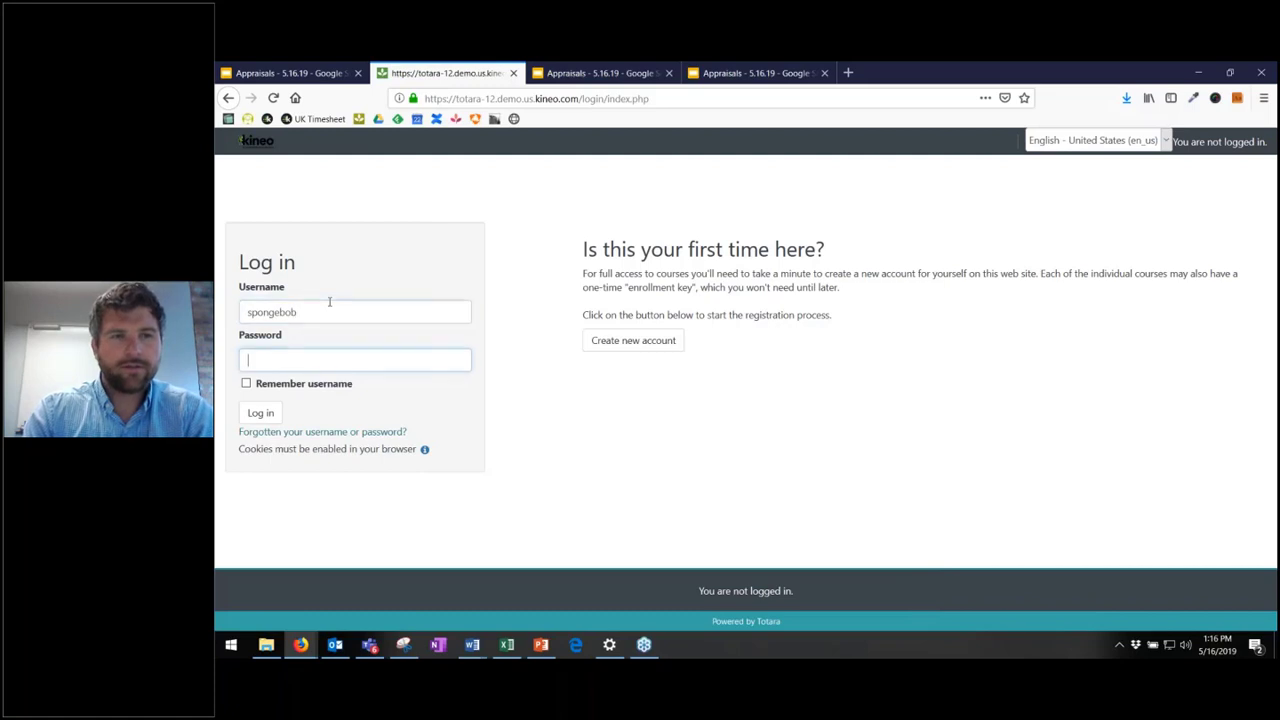
type("•••••••")
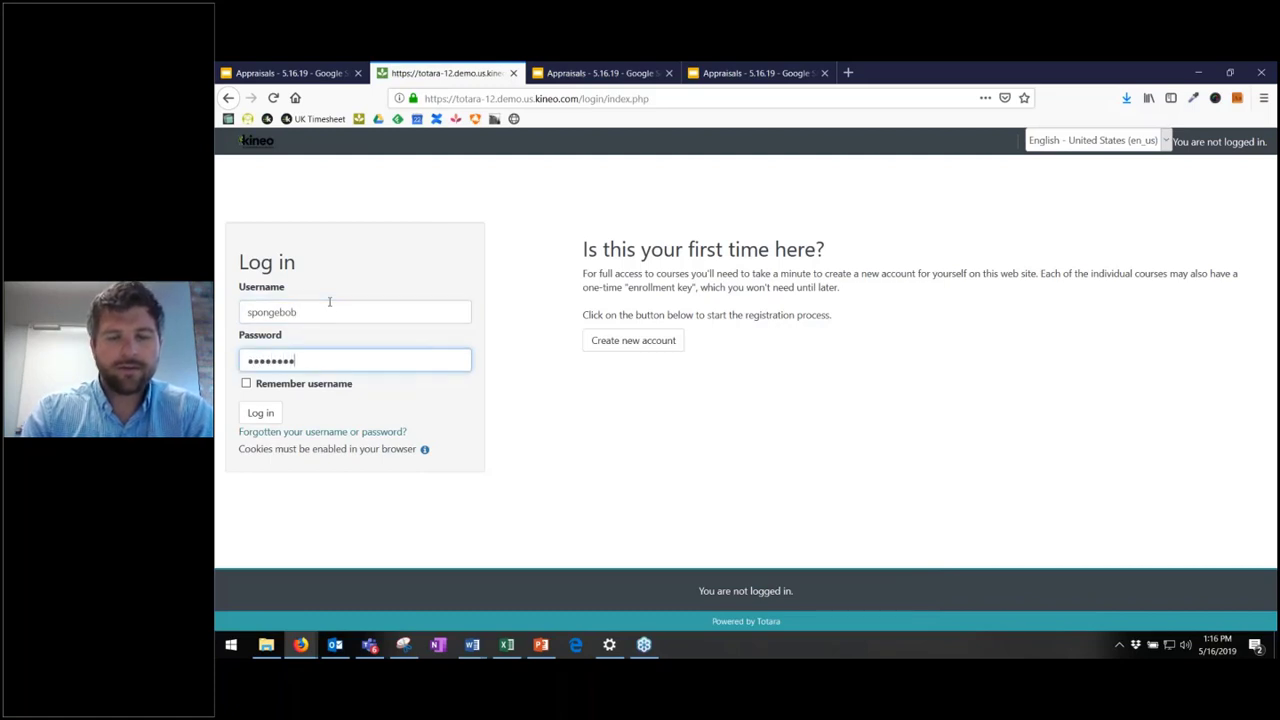
type("•••")
key("Return")
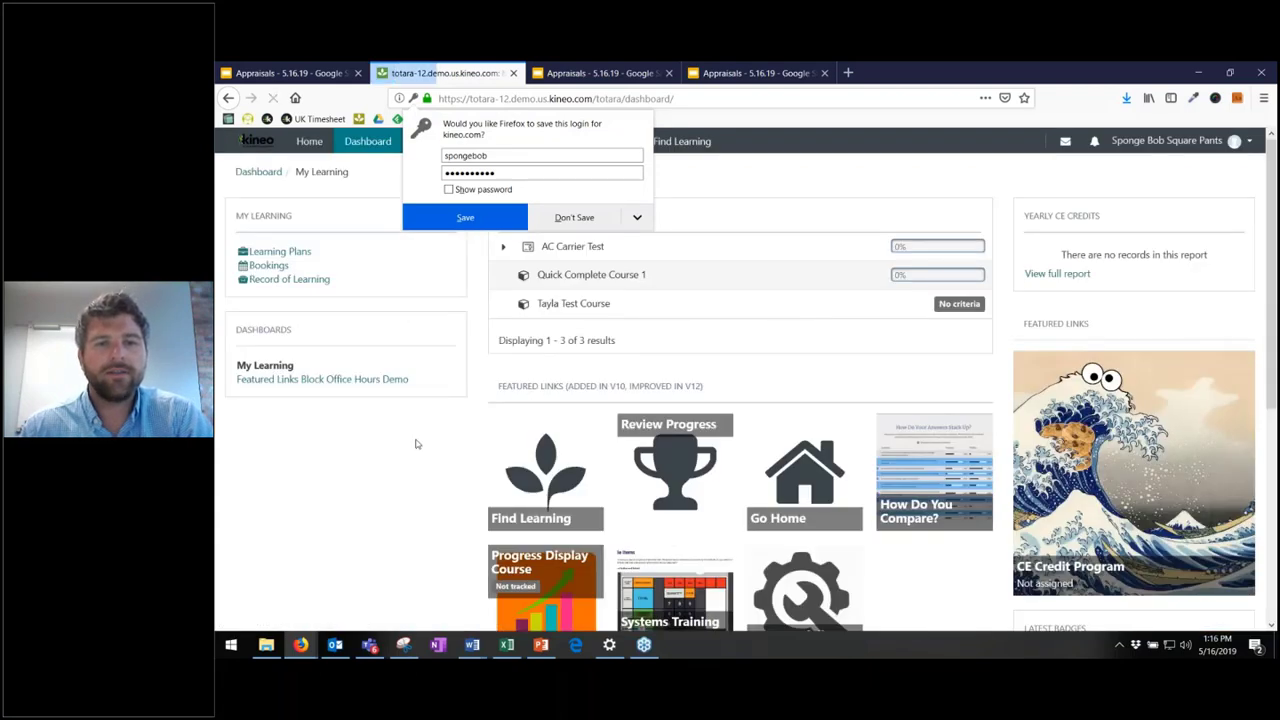
- Dismiss the browser's save-login prompt and open Performance > Latest Appraisal
left_click(416, 443)
left_click(566, 142)
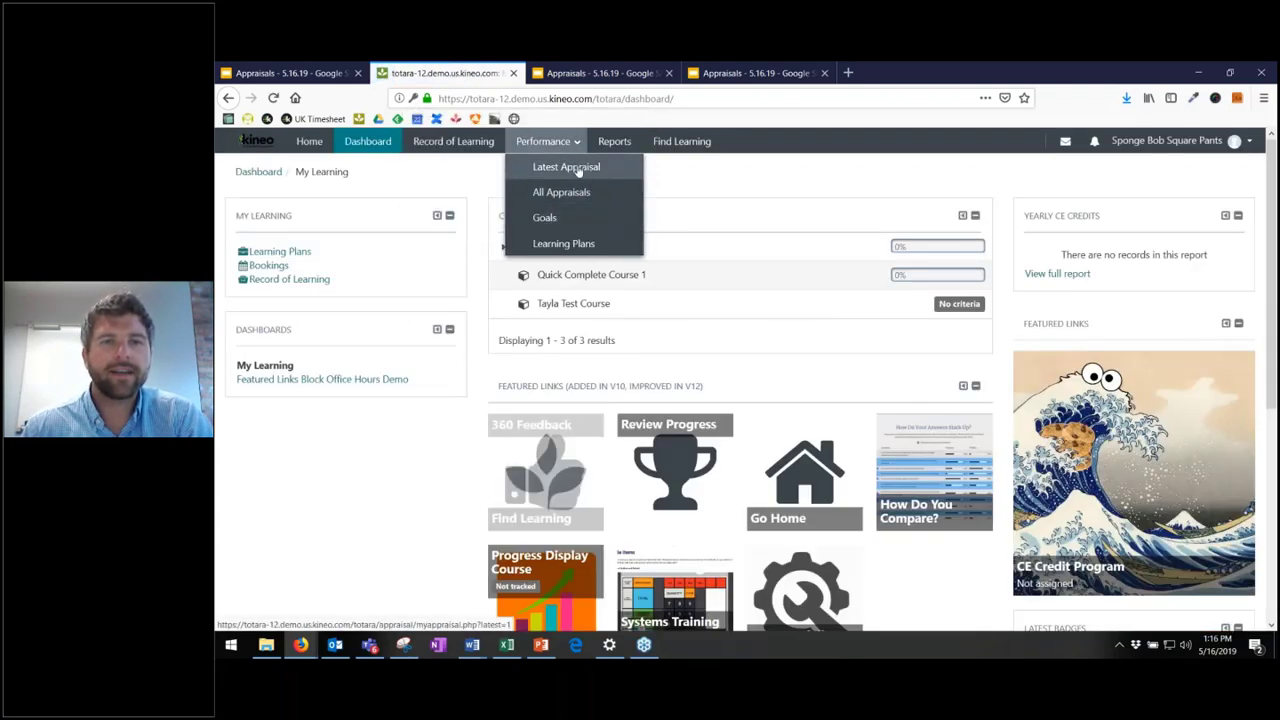
left_click(577, 170)
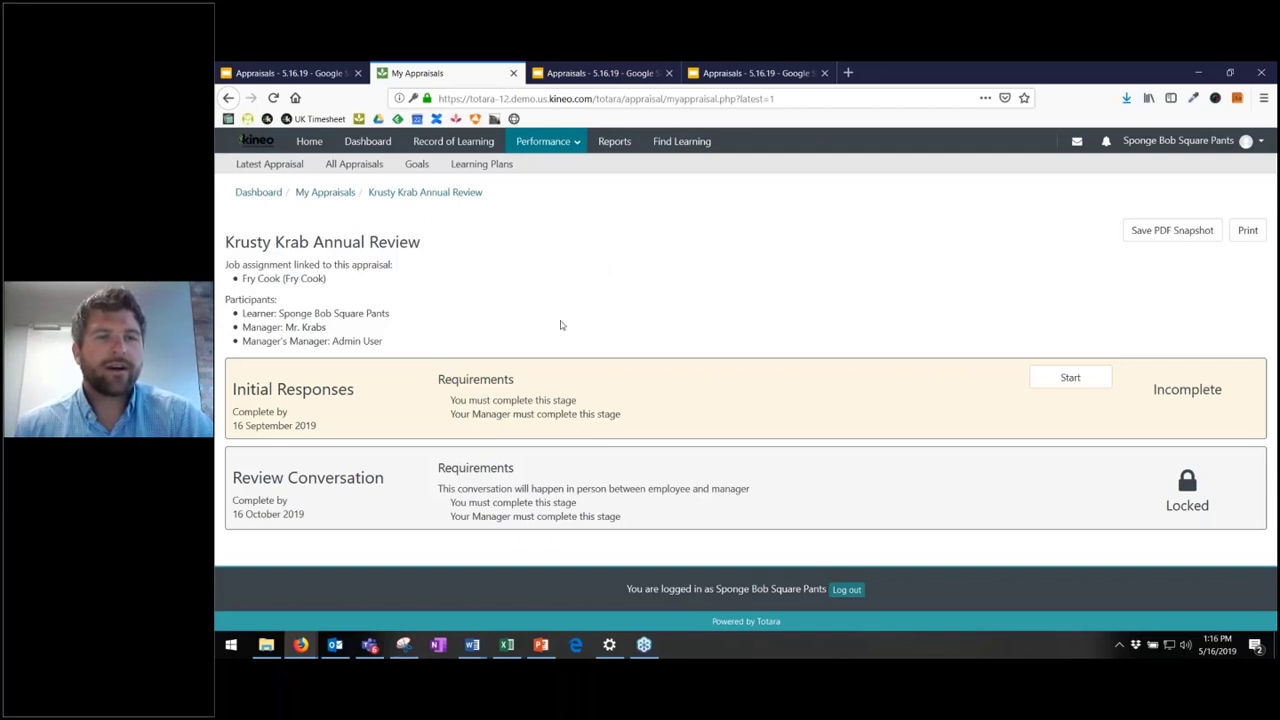
- Highlight the appraisal's Fry Cook job assignment and its learner and manager lines
left_click_drag(279, 278, 329, 282)
left_click(477, 302)
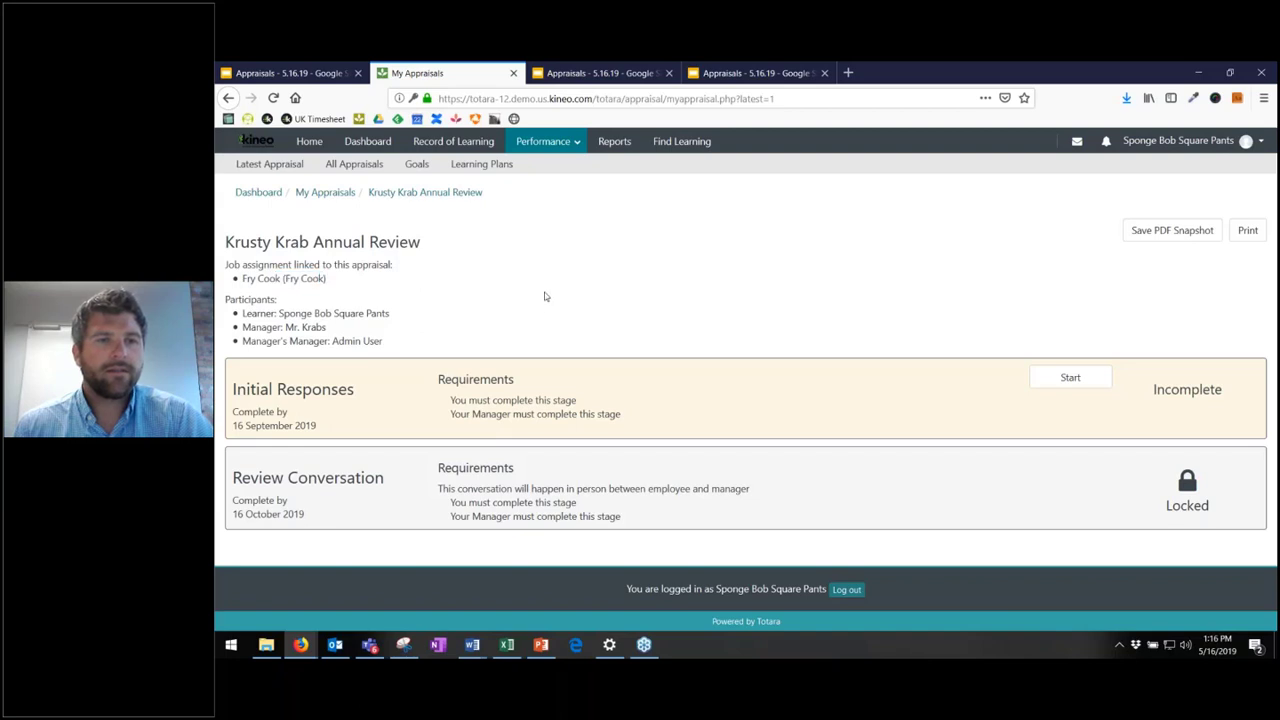
left_click_drag(312, 313, 436, 345)
left_click(312, 313)
left_click(470, 323)
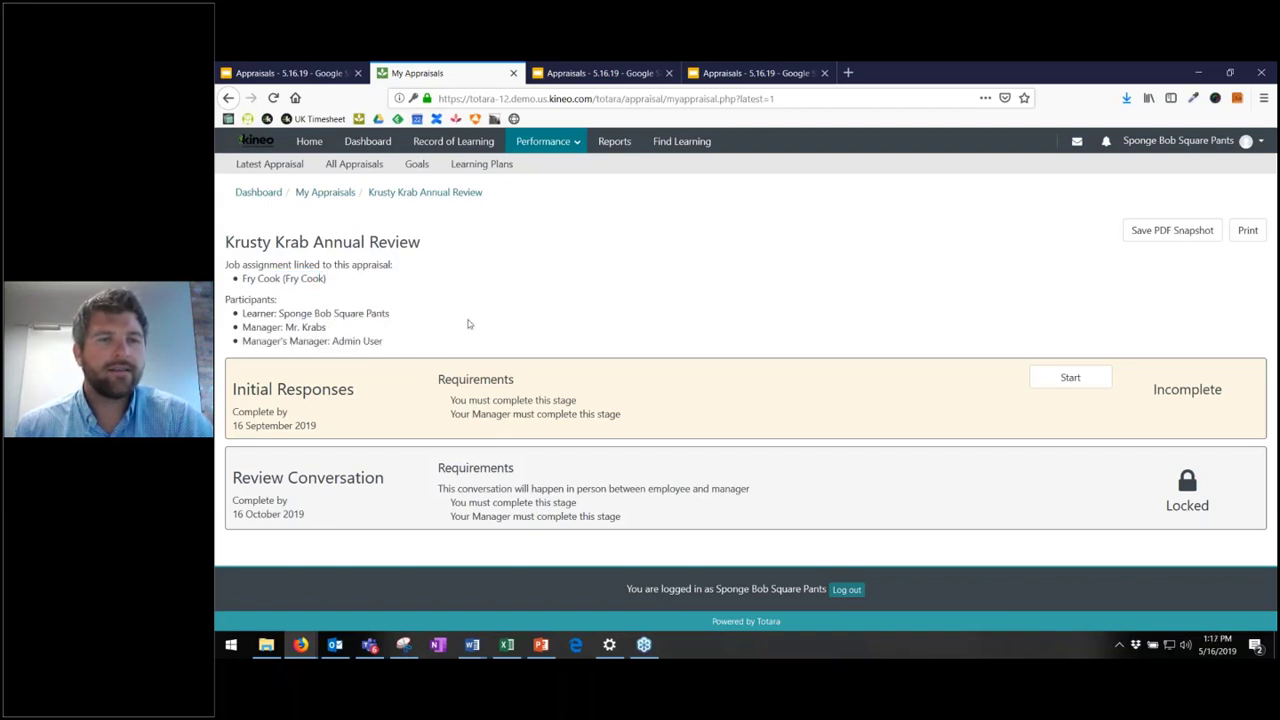
left_click_drag(317, 313, 389, 333)
left_click(380, 337)
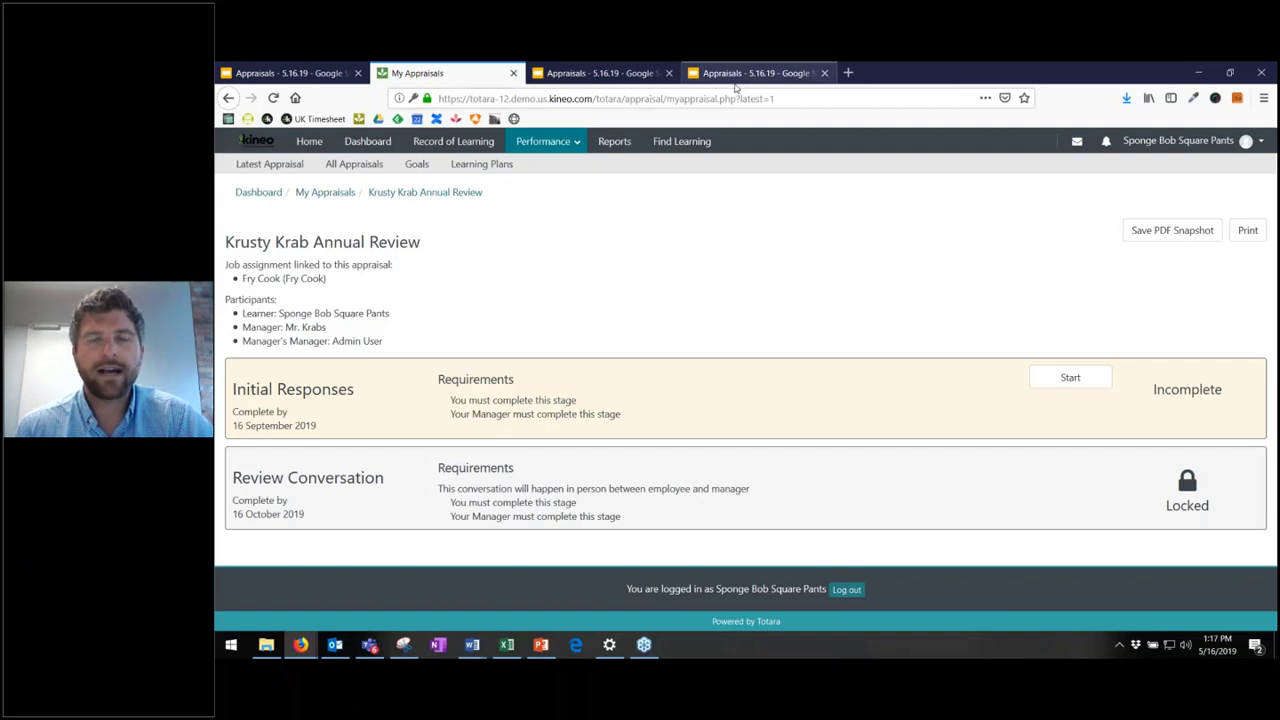
- Advance the Google Slides deck to the Workflow slide, then return to My Appraisals in the browser
mouse_move(298, 647)
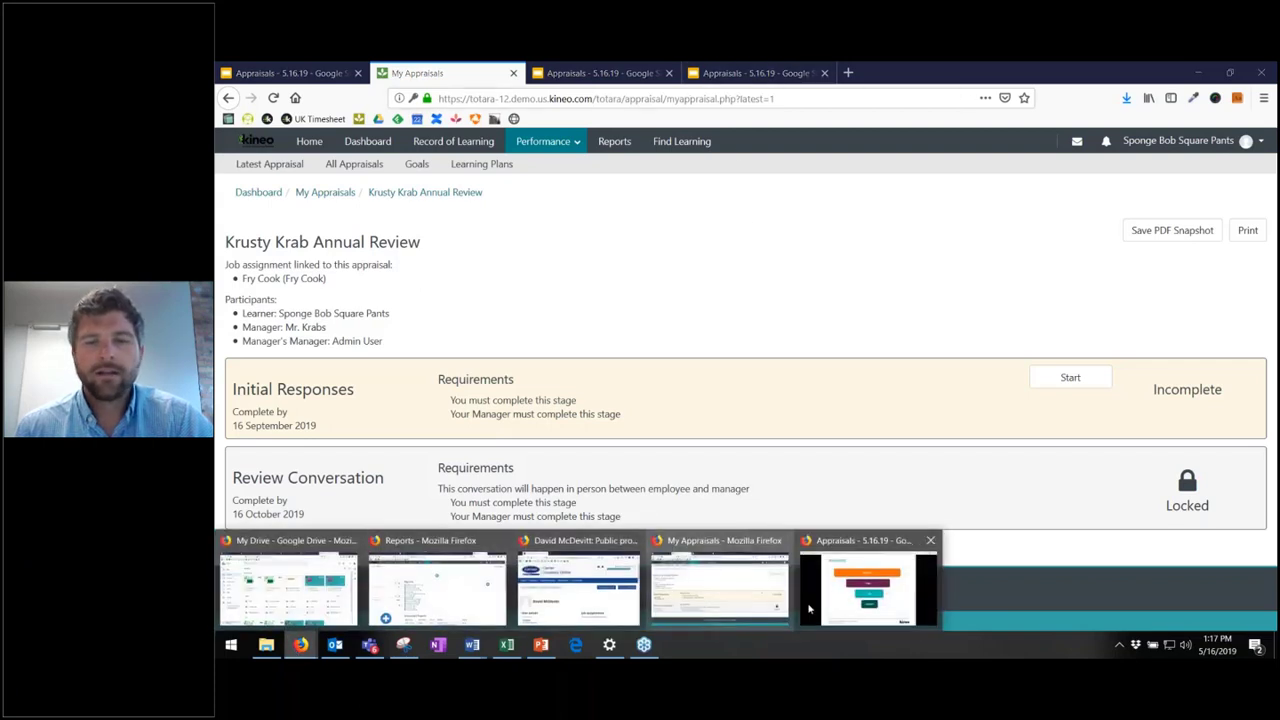
left_click(856, 592)
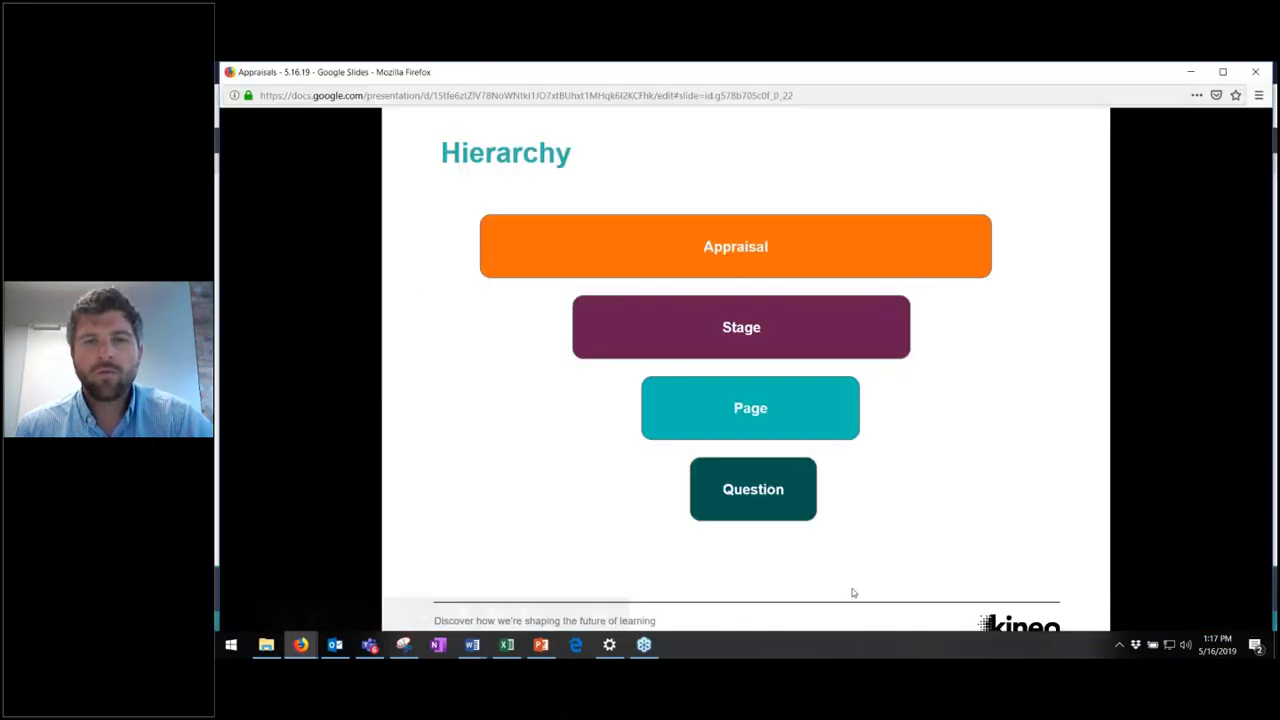
left_click(1051, 322)
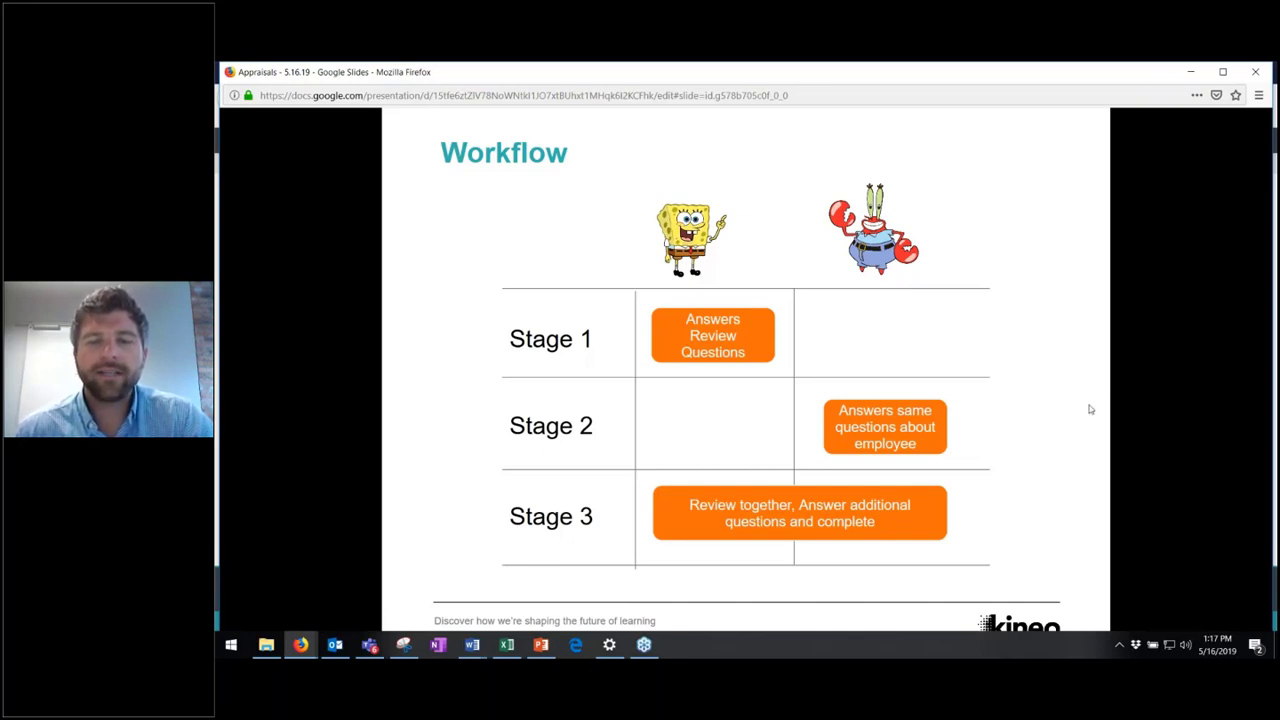
left_click(300, 645)
left_click(734, 589)
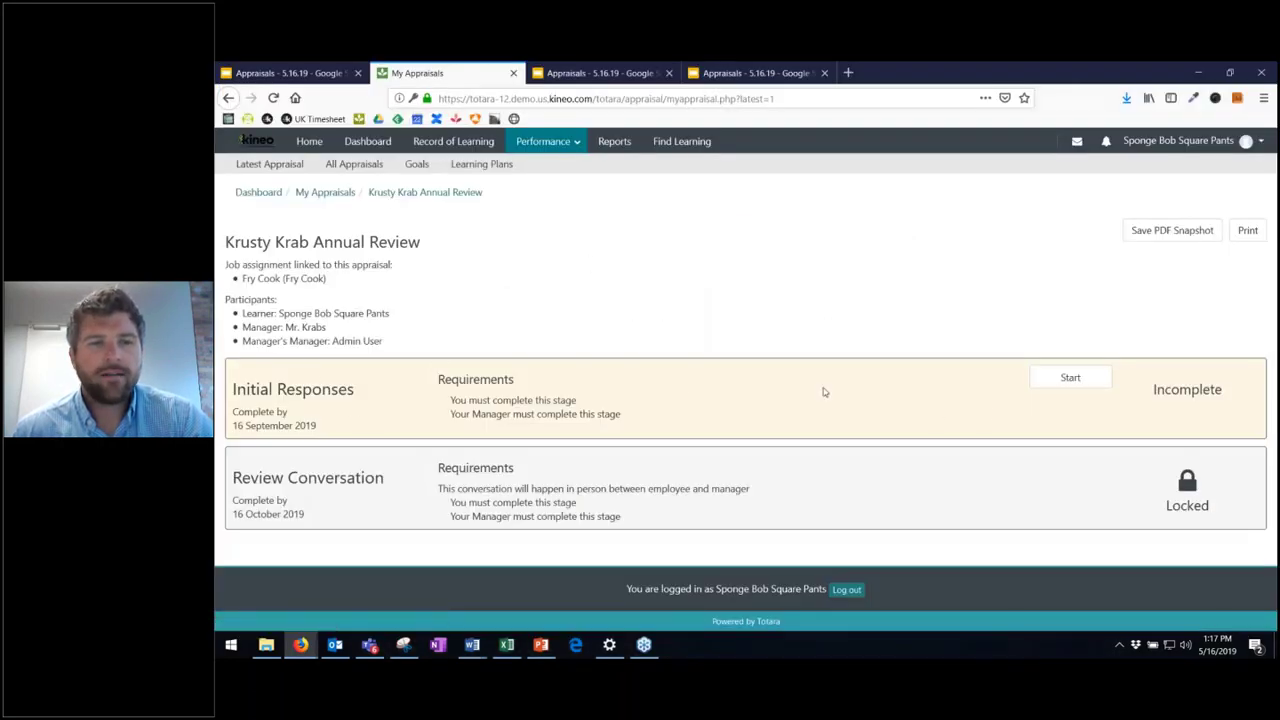
- Start Initial Responses, rate Soft Skills #1, #2 and #3 as 2, 3 and 4, and continue to the next page
left_click(1066, 378)
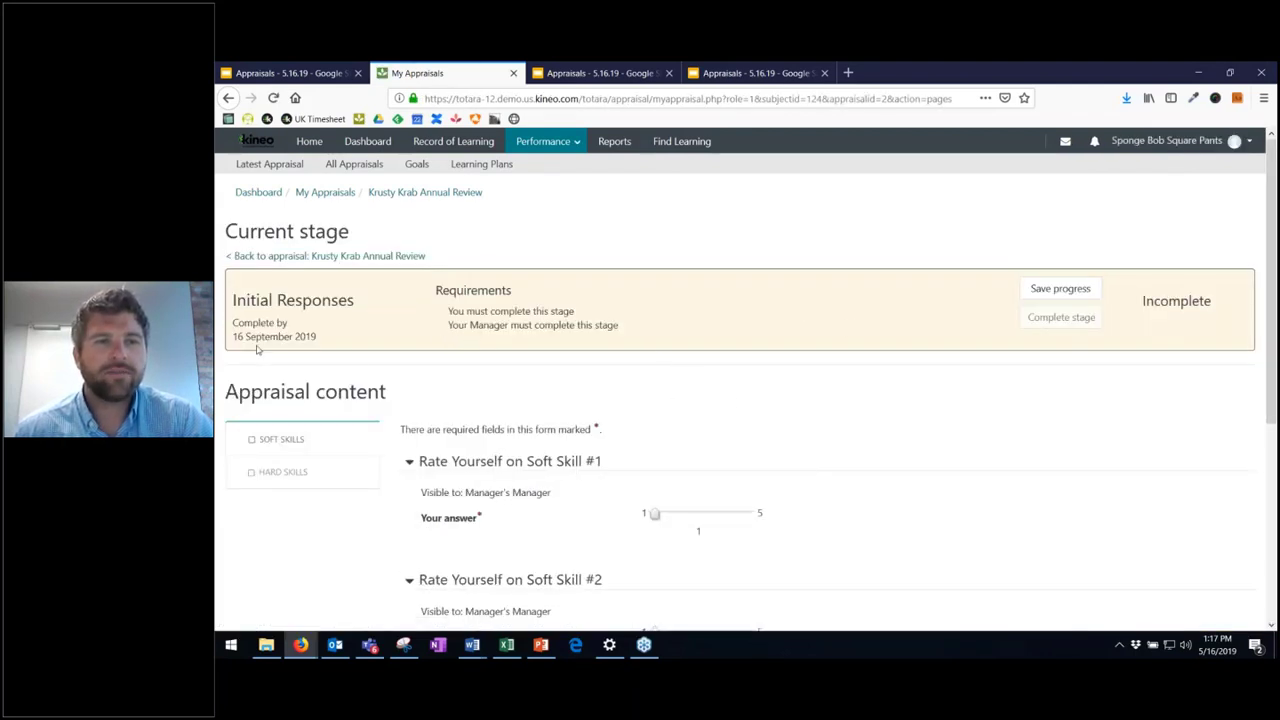
scroll(775, 363, "down", 3)
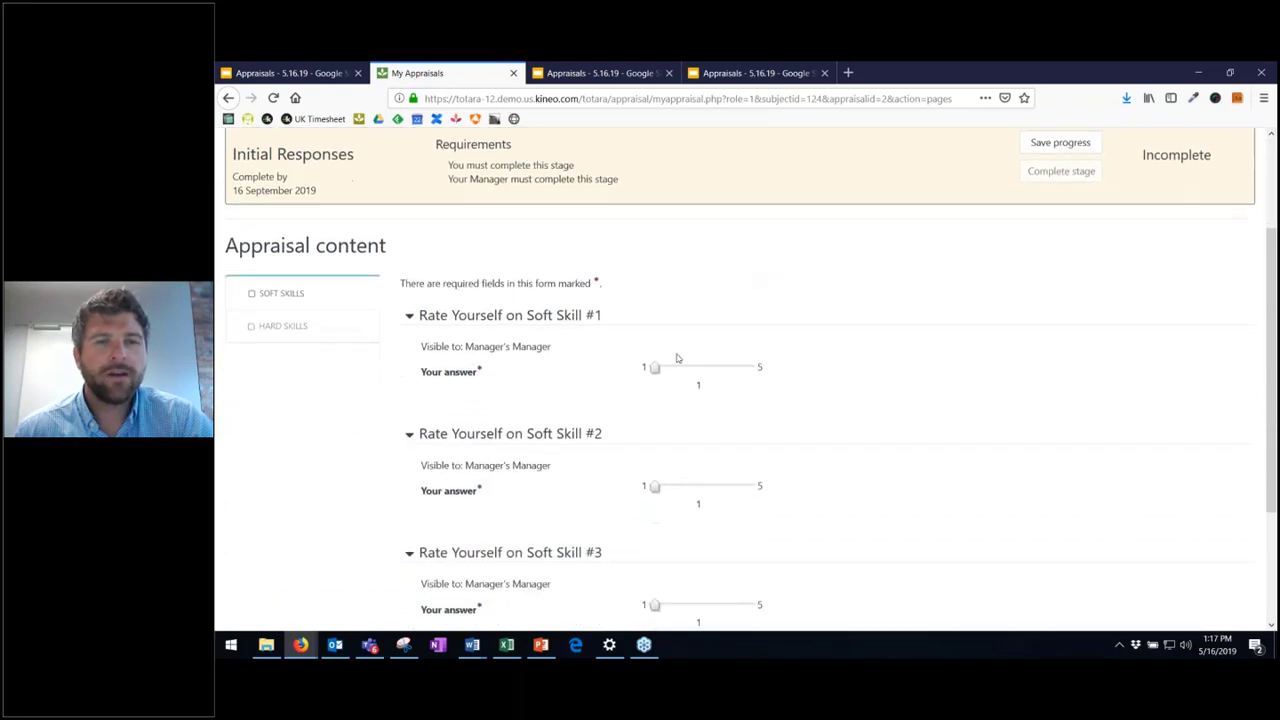
scroll(718, 328, "down", 2)
left_click_drag(656, 295, 683, 294)
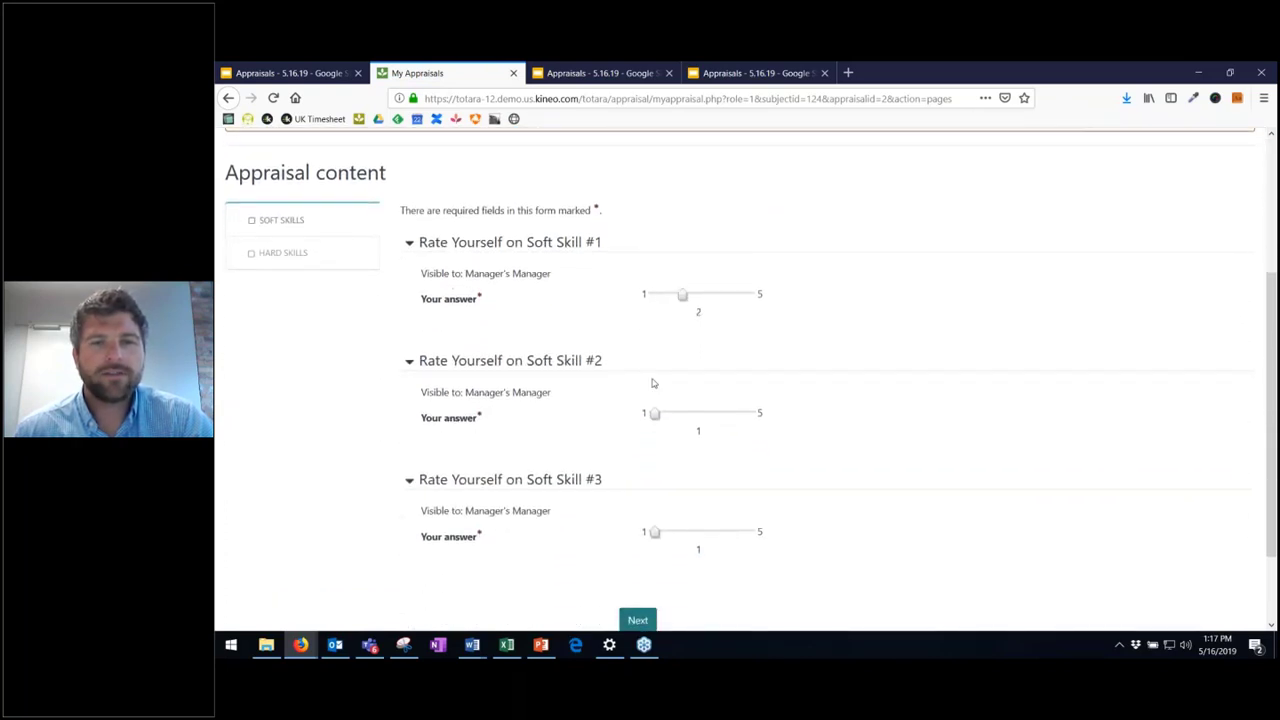
left_click_drag(655, 414, 707, 414)
left_click_drag(655, 532, 716, 533)
scroll(760, 530, "down", 2)
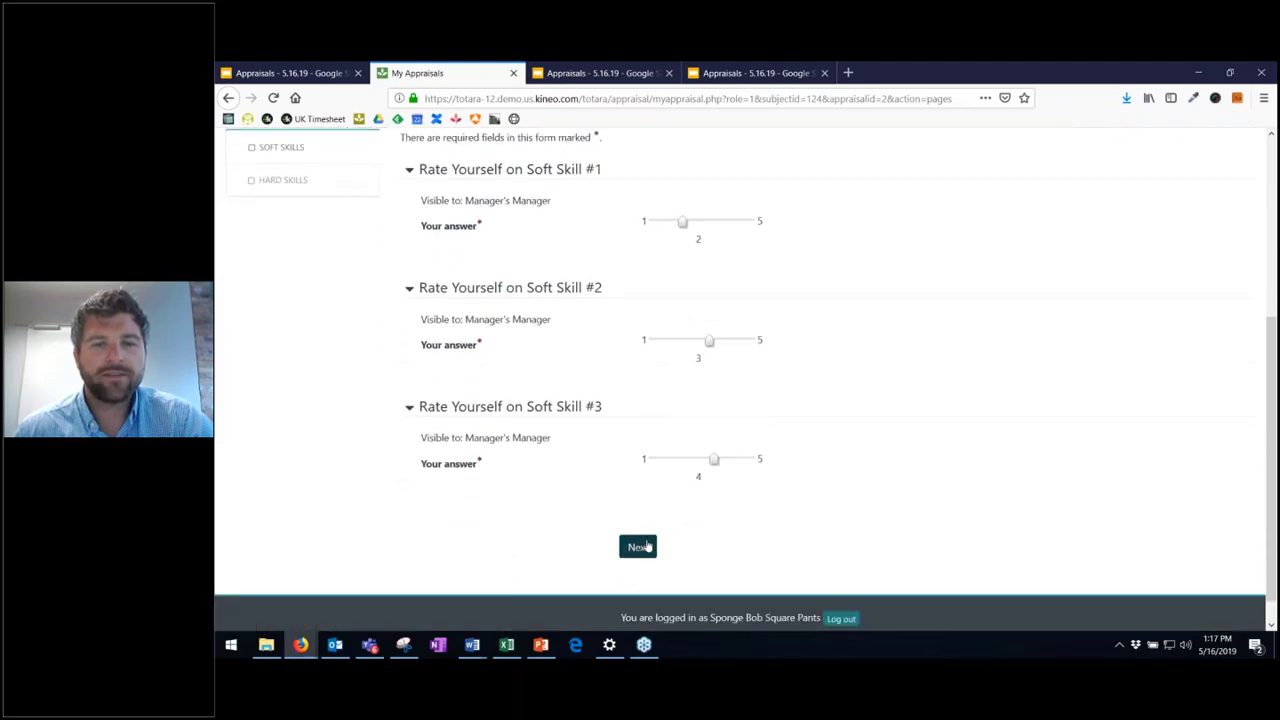
left_click(645, 546)
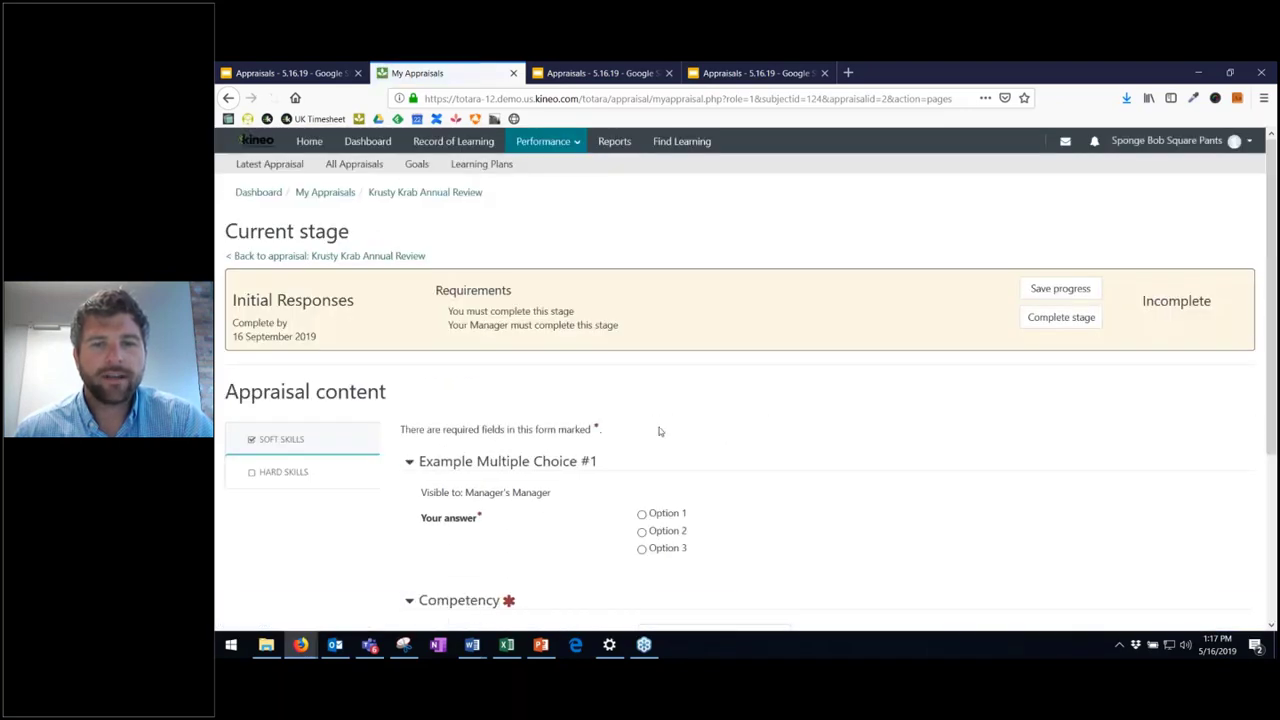
scroll(658, 436, "down", 3)
- Answer the multiple choice with Option 2 and add the Fryer Maintenance competency to review
left_click(642, 313)
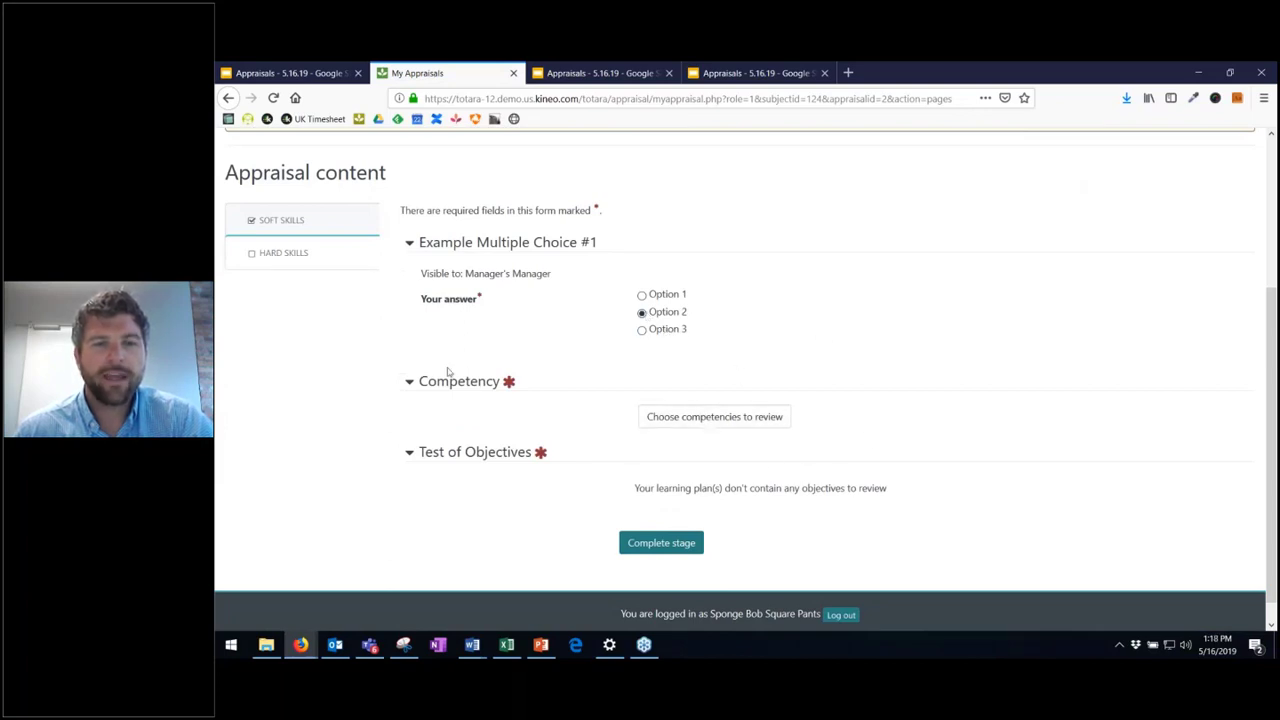
left_click(716, 420)
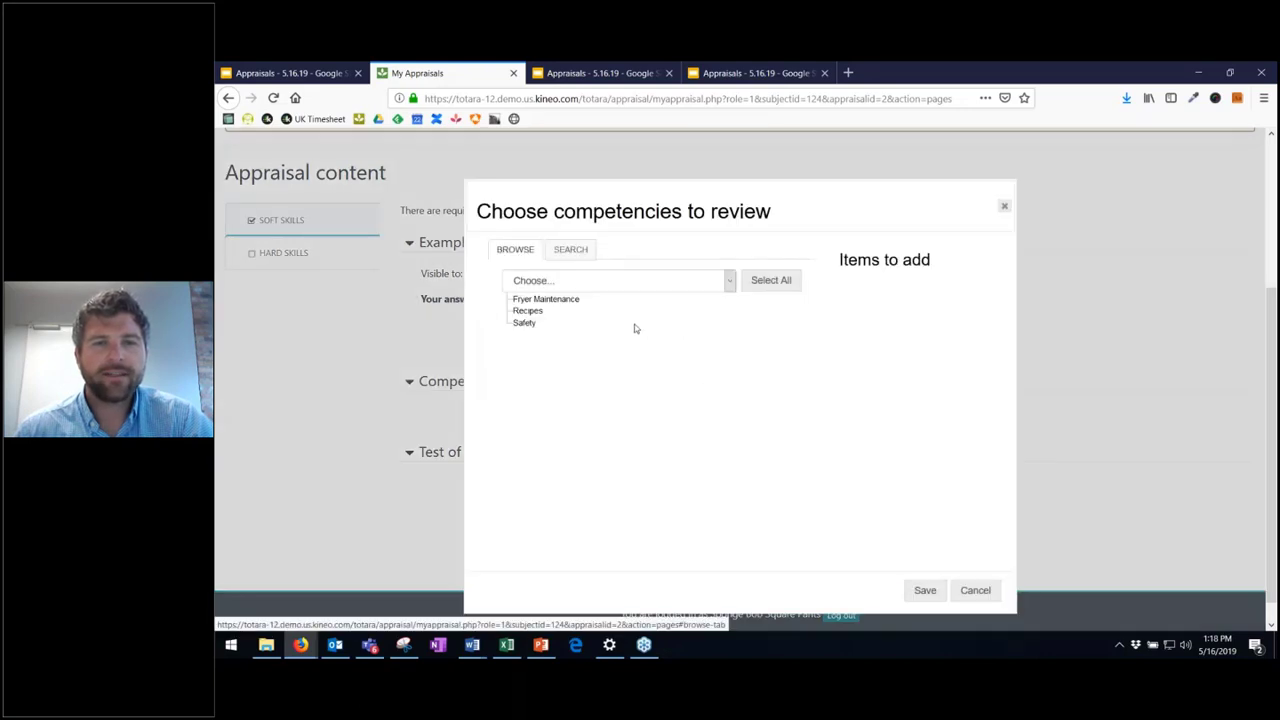
left_click(545, 300)
left_click(925, 591)
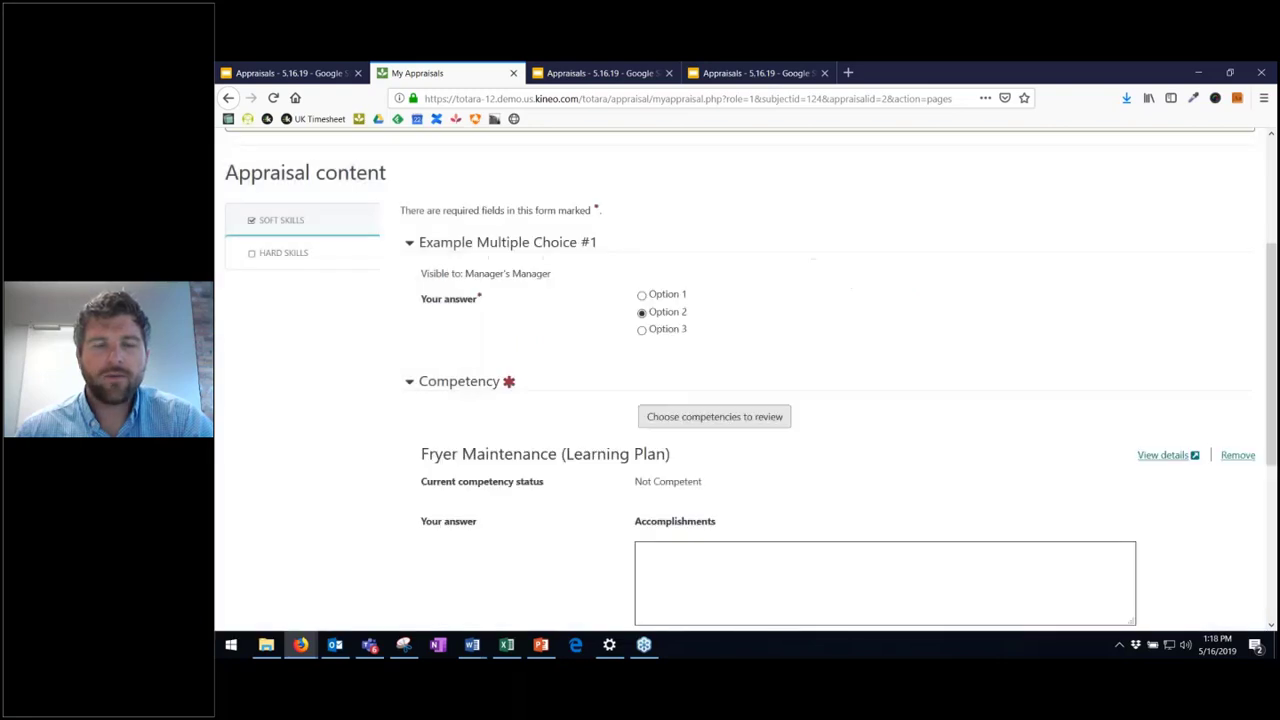
- Enter 'Test' under Accomplishments and Areas of Improvement, then complete the stage
scroll(850, 368, "down", 3)
left_click_drag(594, 334, 700, 346)
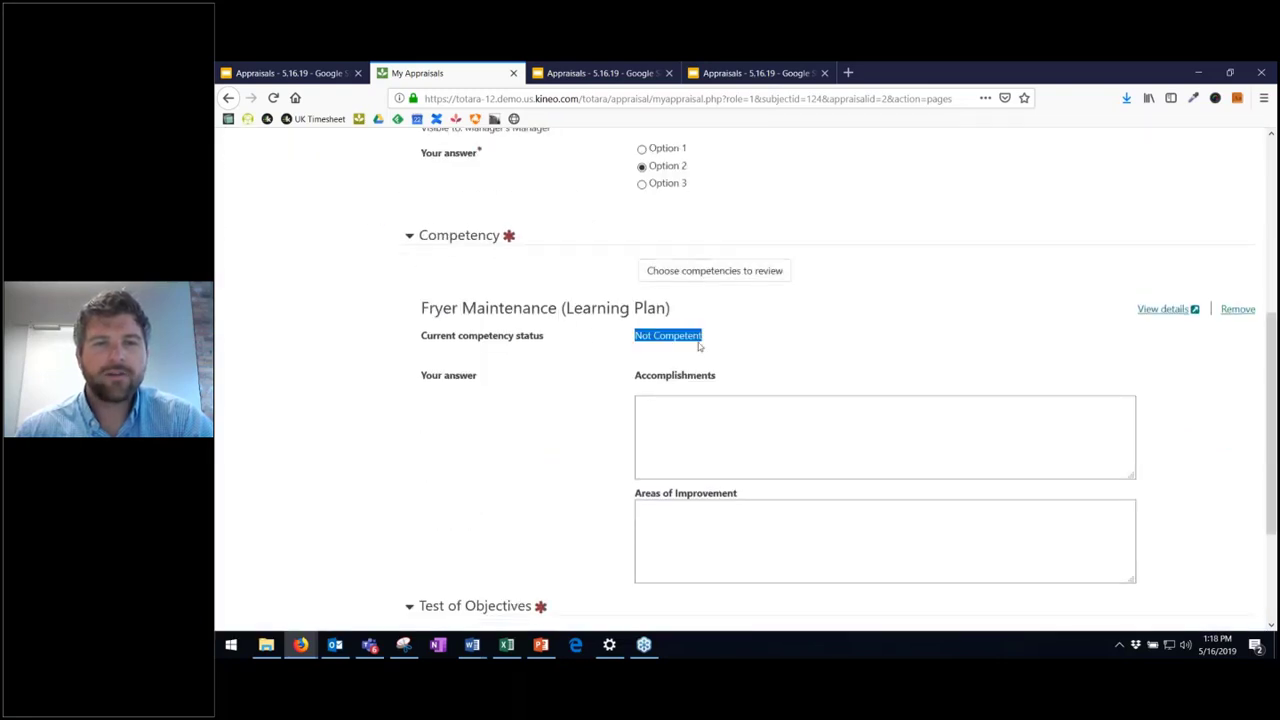
left_click(708, 337)
scroll(650, 345, "down", 3)
left_click(694, 304)
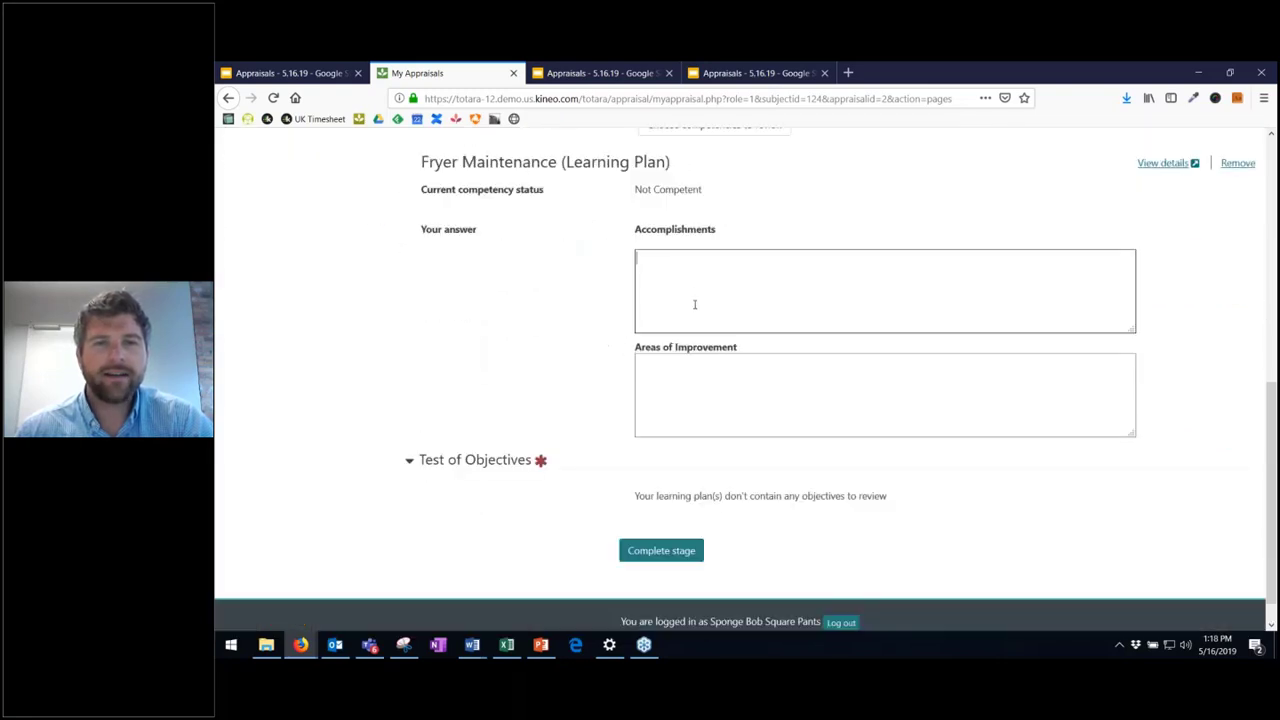
left_click(695, 378)
left_click(700, 304)
type("T")
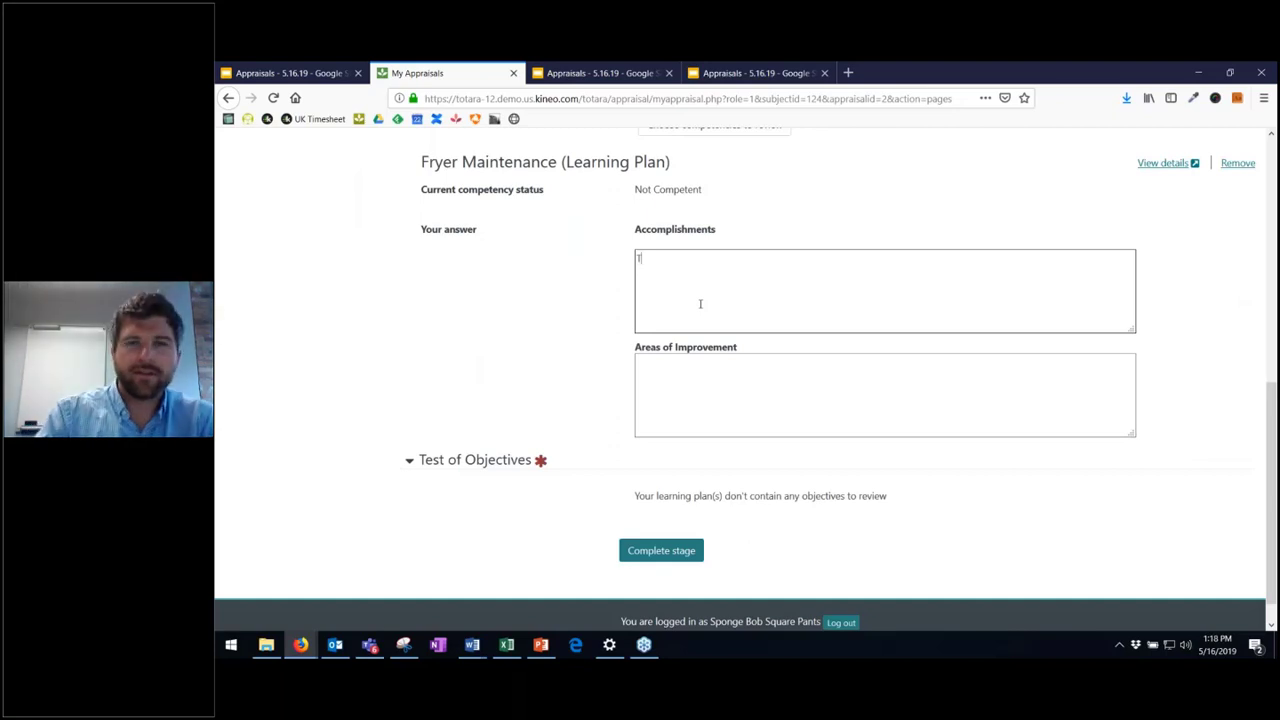
type("est")
key("Tab")
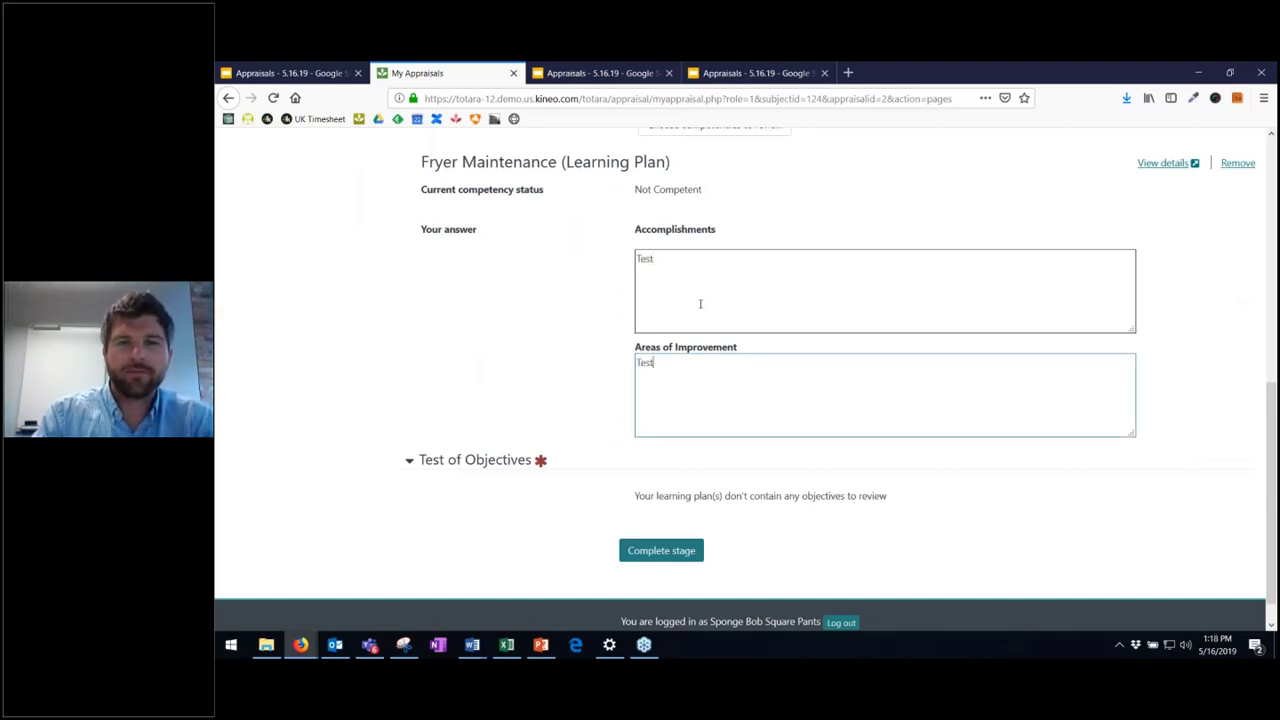
left_click(685, 555)
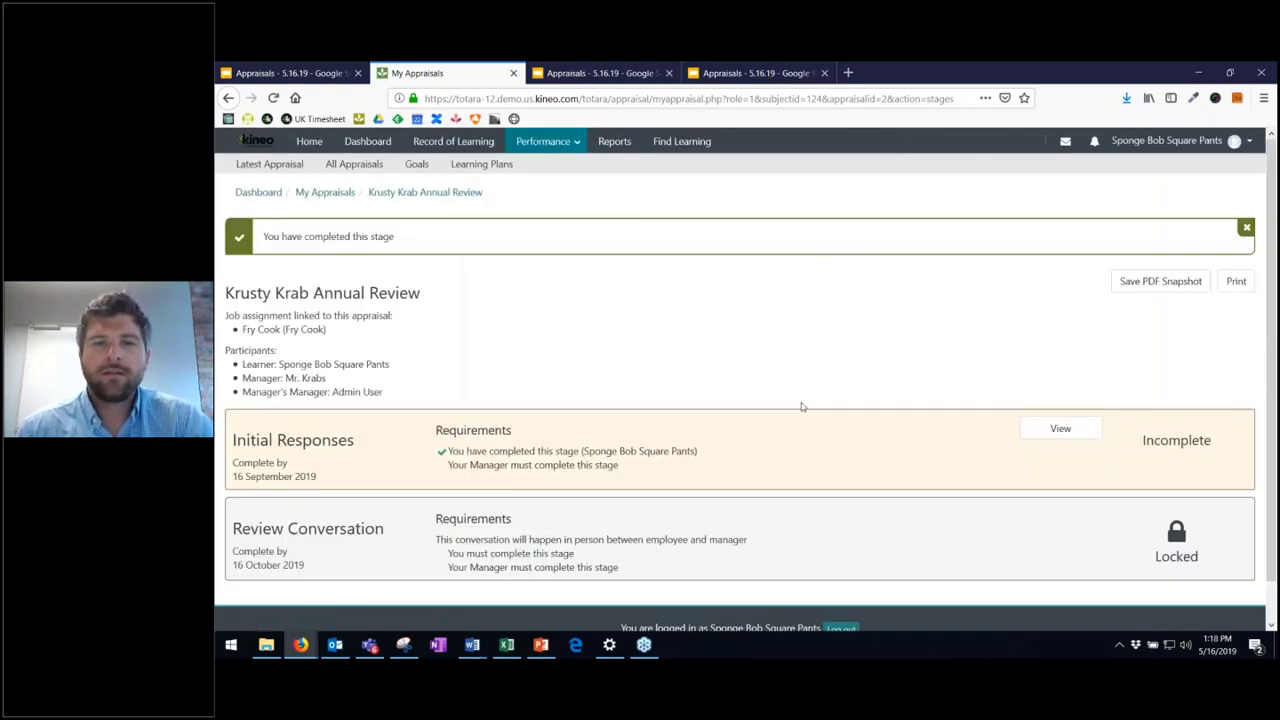
- Highlight the note that the manager must still complete, plus the Review Conversation's in-person requirement
left_click_drag(605, 466, 455, 462)
left_click(456, 461)
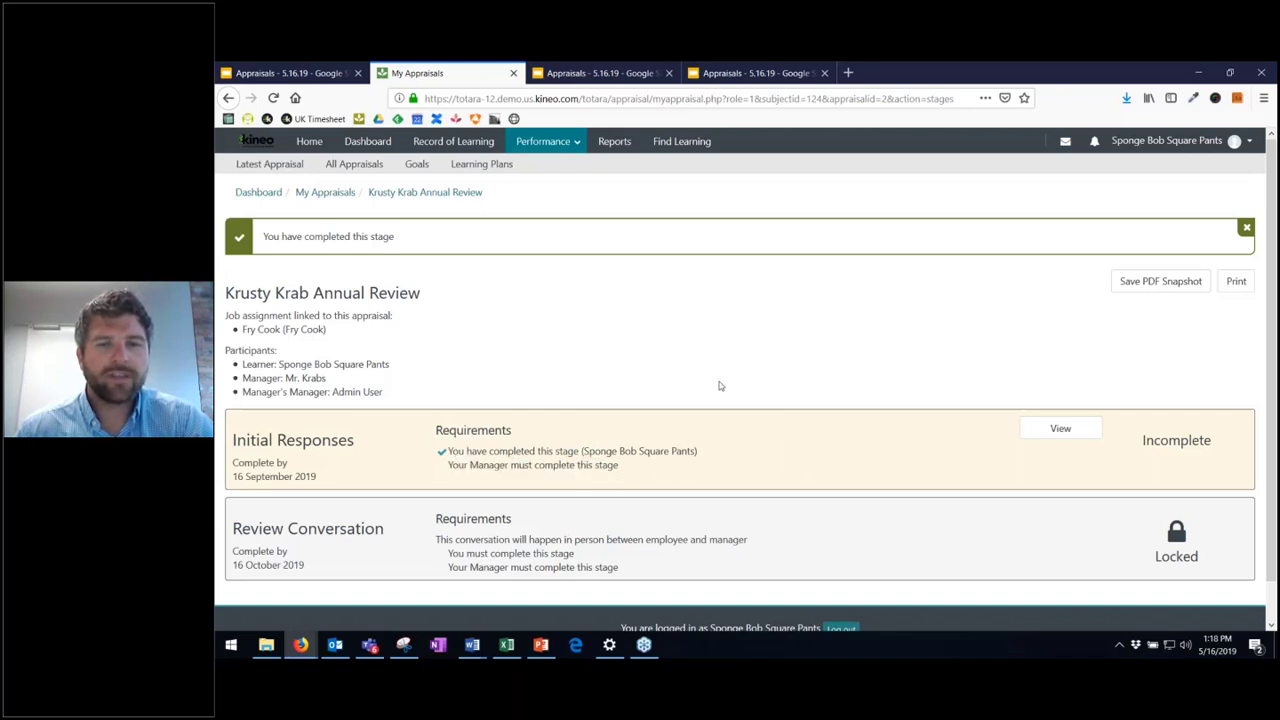
scroll(719, 385, "down", 1)
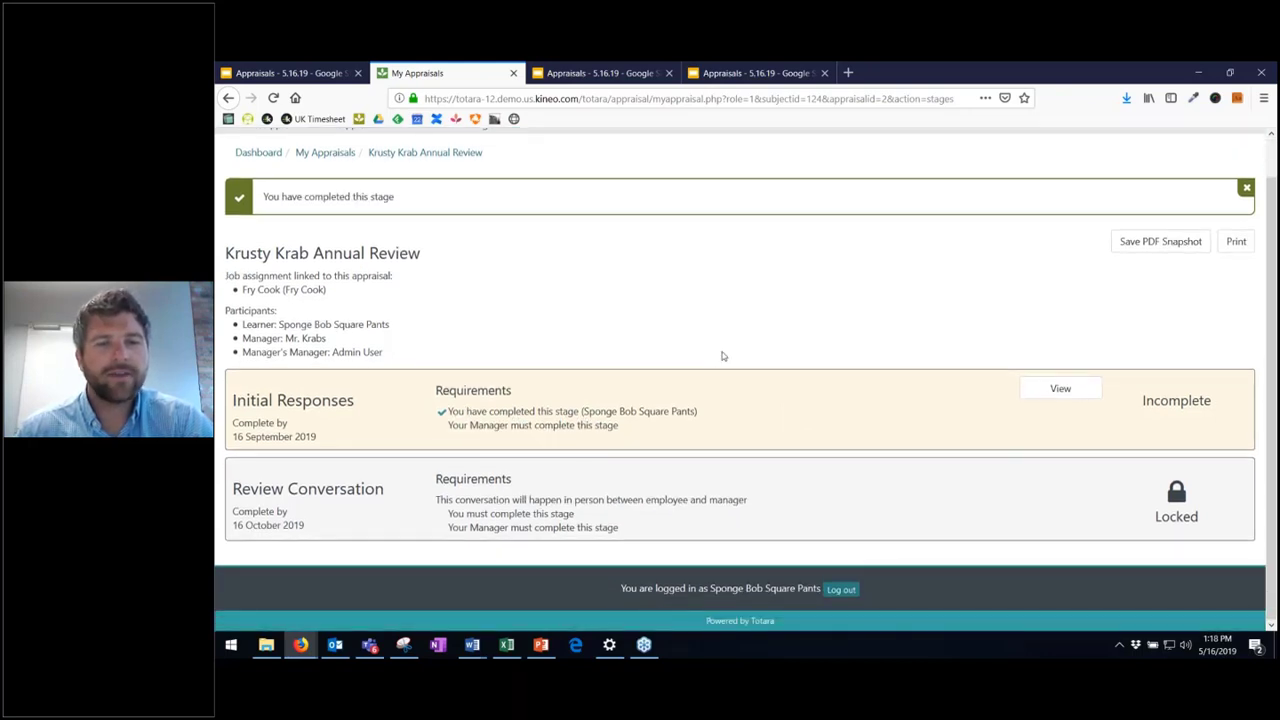
left_click_drag(597, 374, 577, 391)
left_click(579, 394)
left_click_drag(232, 489, 342, 490)
left_click_drag(505, 499, 722, 499)
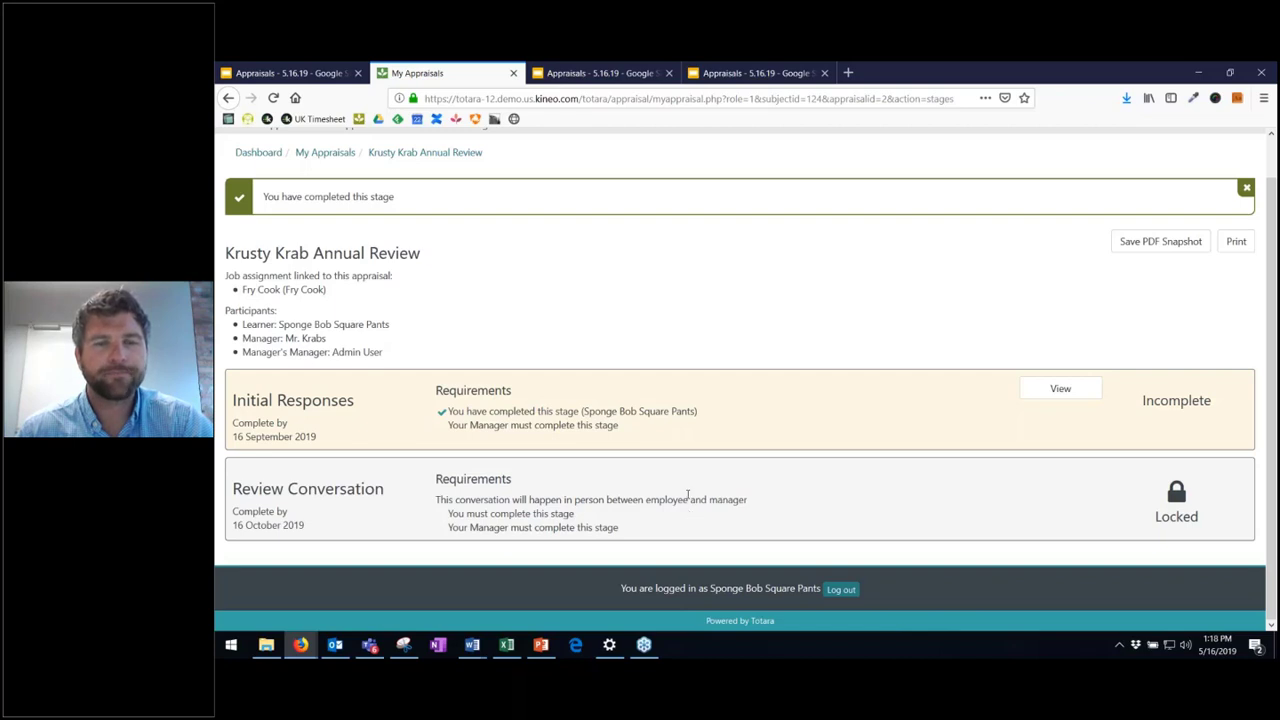
scroll(938, 224, "up", 1)
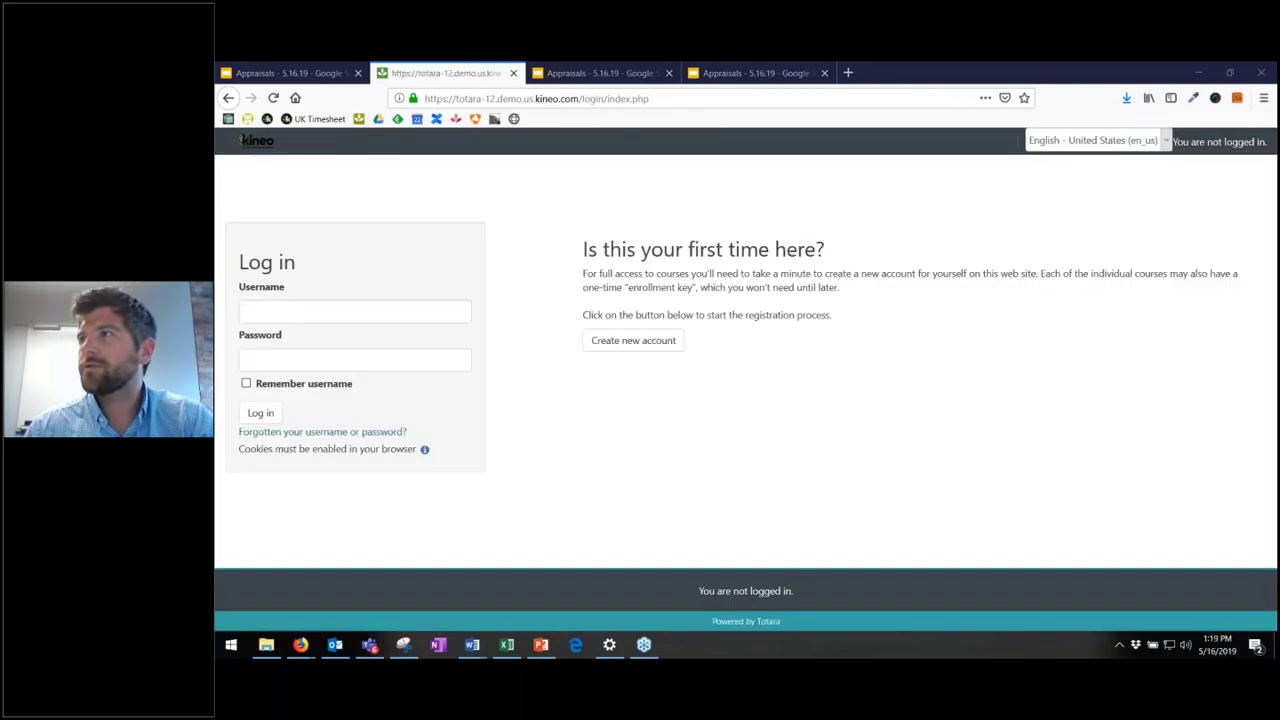
- Sign in with the administrator credentials and go to Performance > Appraisals from the gear menu
left_click(376, 320)
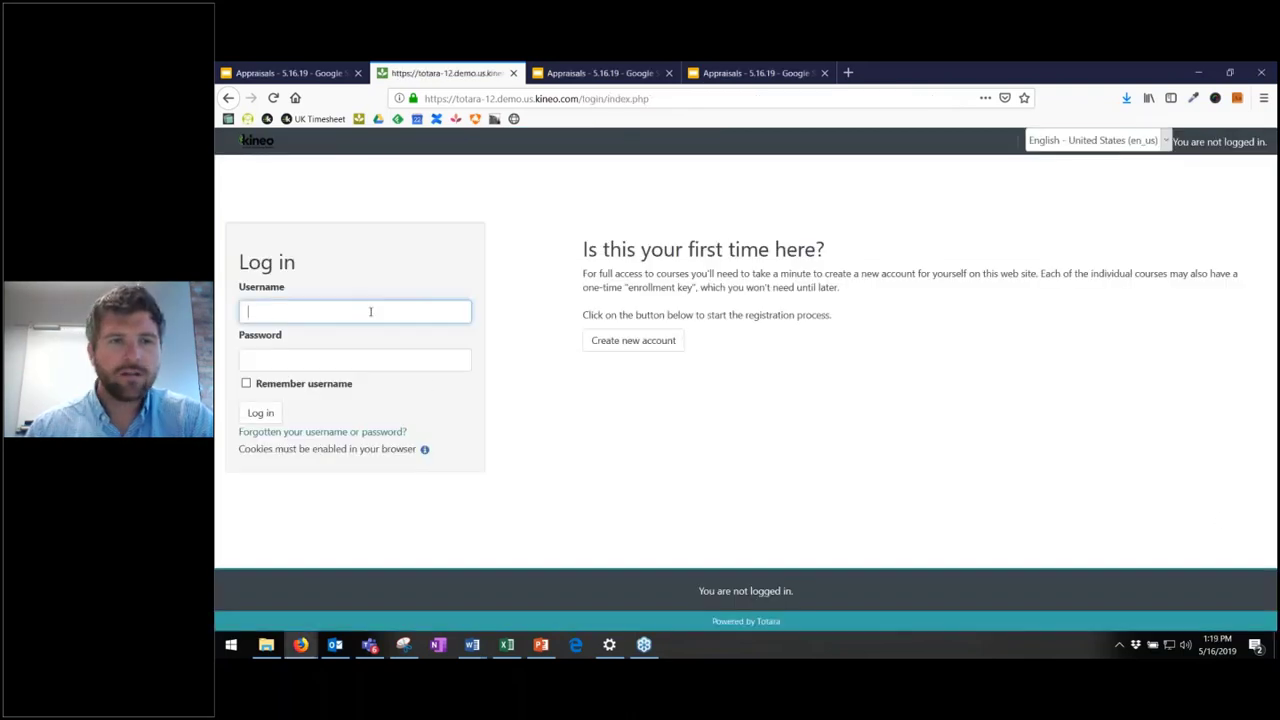
type("admin")
key("Tab")
key("ctrl+v")
key("Return")
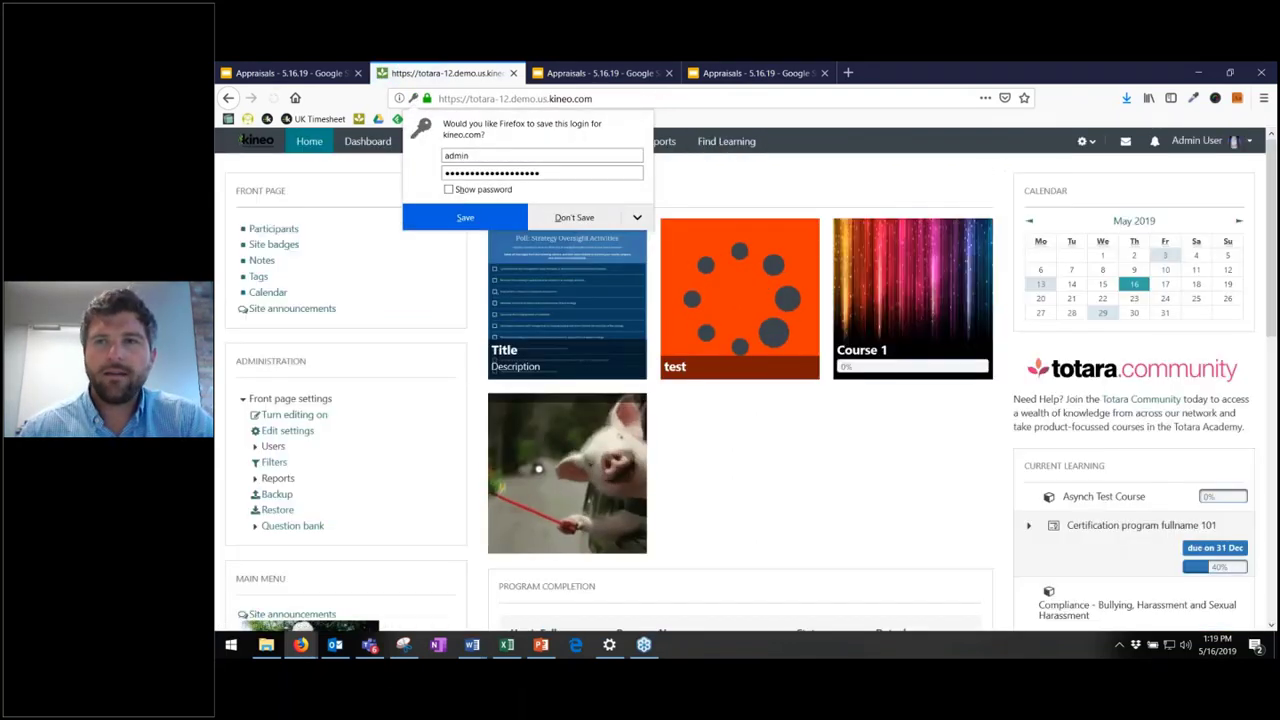
left_click(1082, 141)
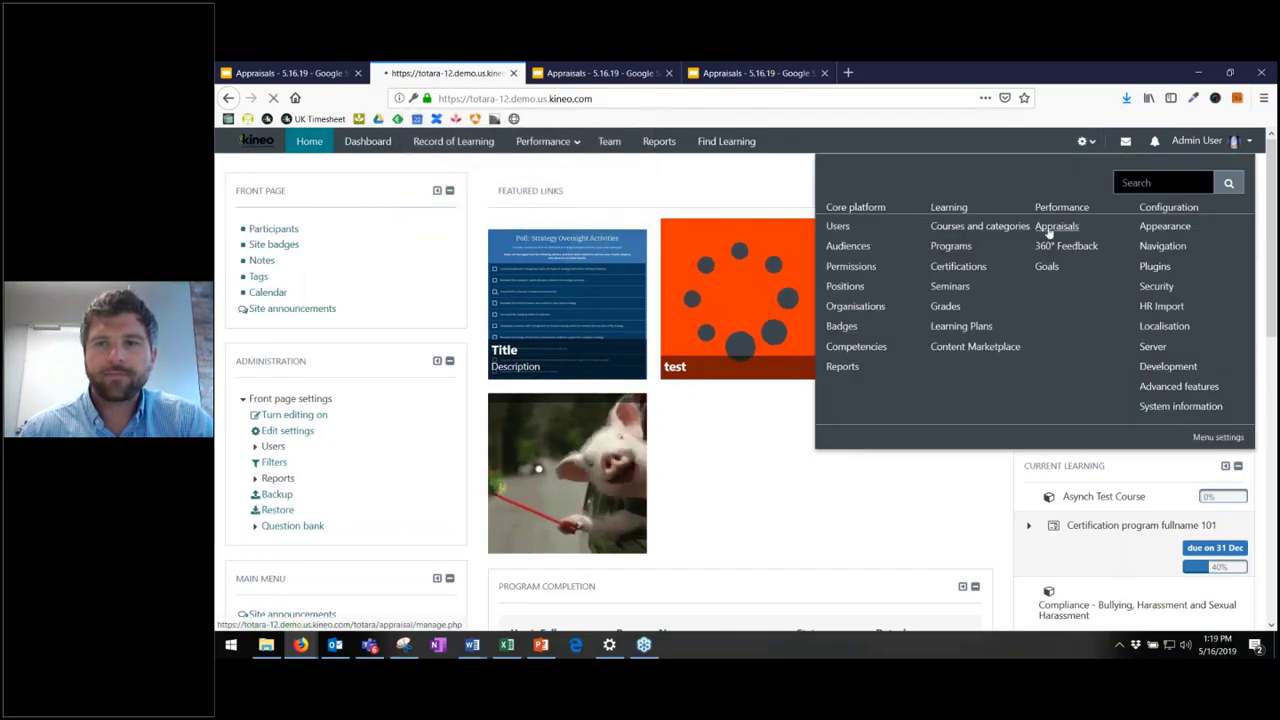
left_click(1050, 228)
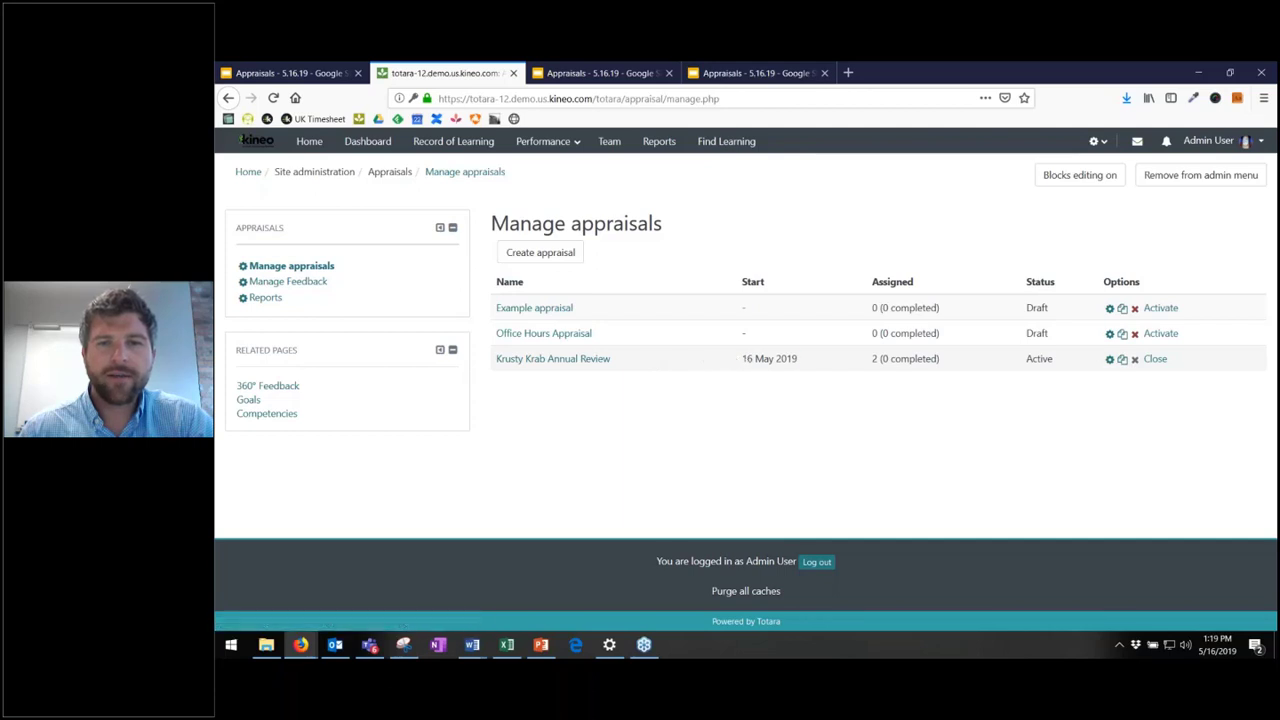
- Open the Krusty Krab Annual Review and view its Content tab of stages and questions
left_click_drag(734, 362, 969, 366)
left_click(968, 364)
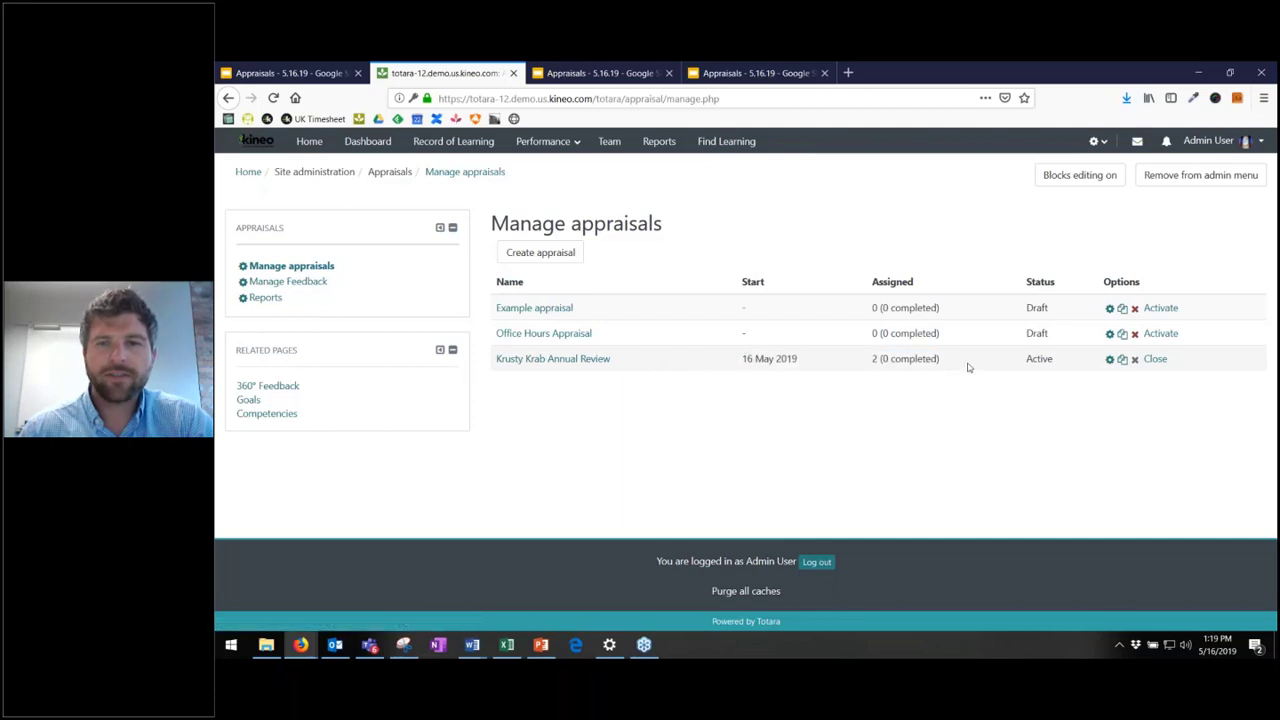
left_click(553, 360)
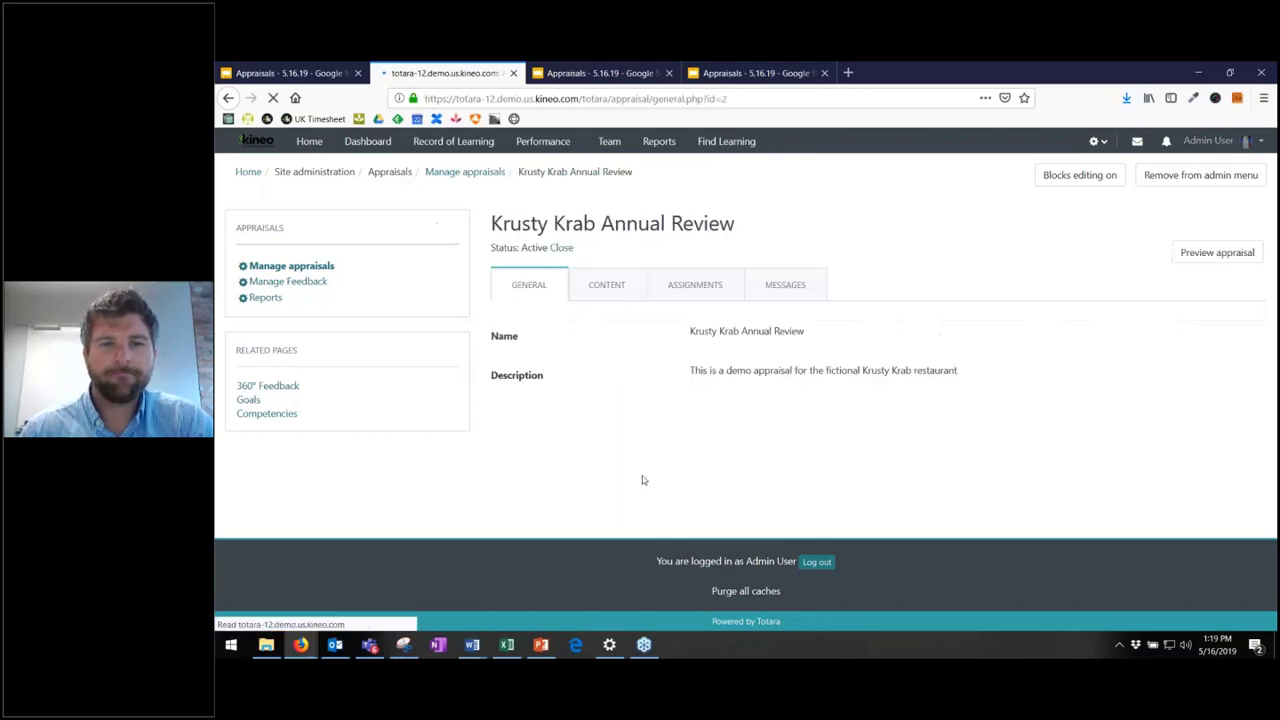
left_click(622, 285)
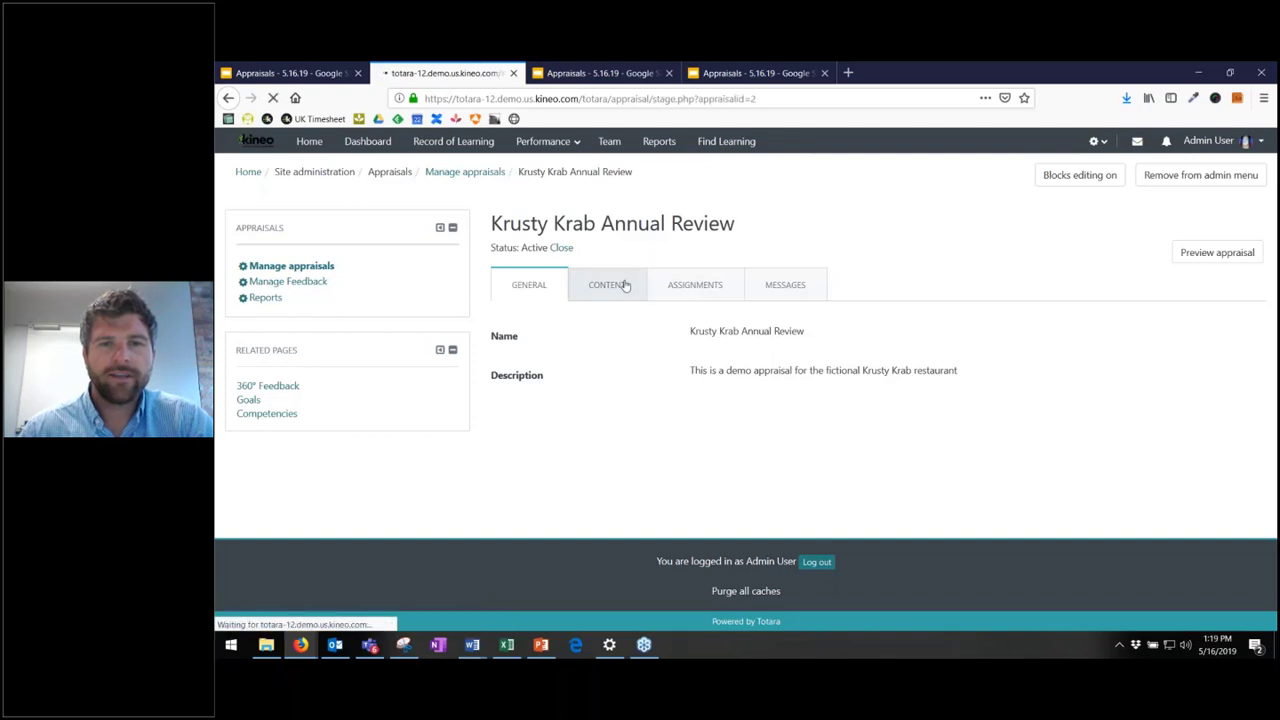
- Review the Review Conversation stage's questions, then view the review's assignments
scroll(512, 334, "down", 2)
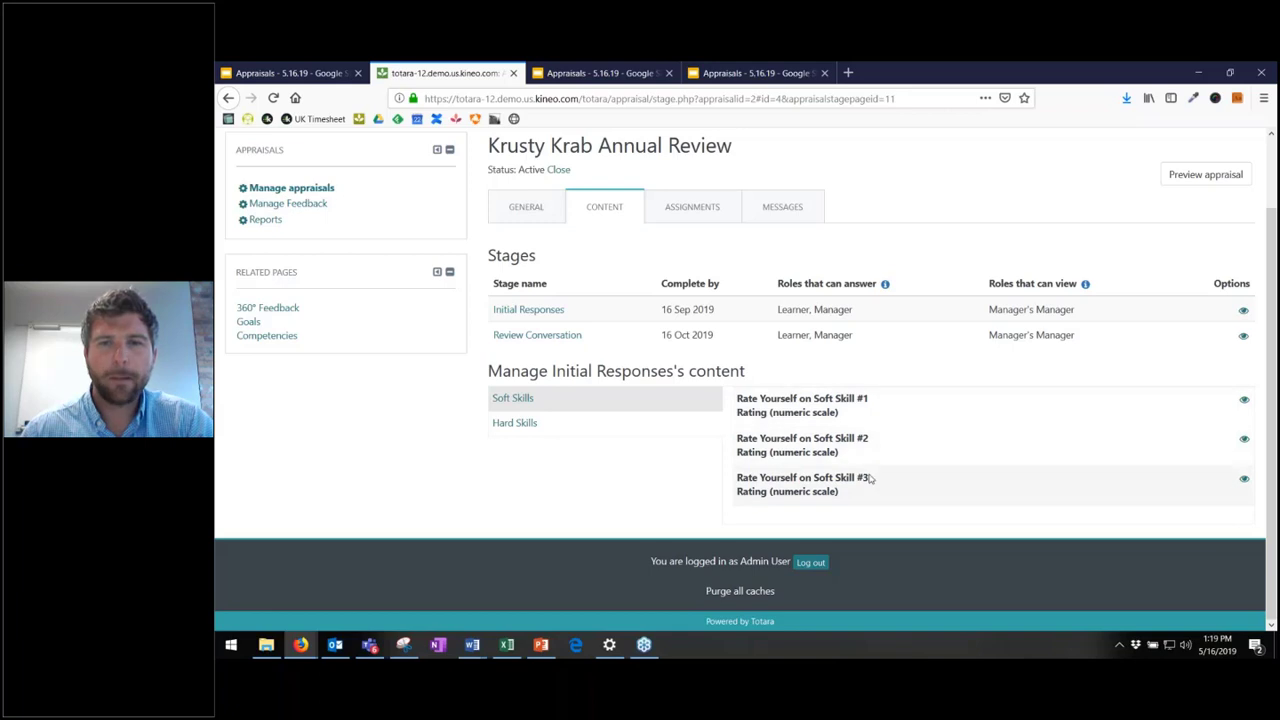
left_click(534, 336)
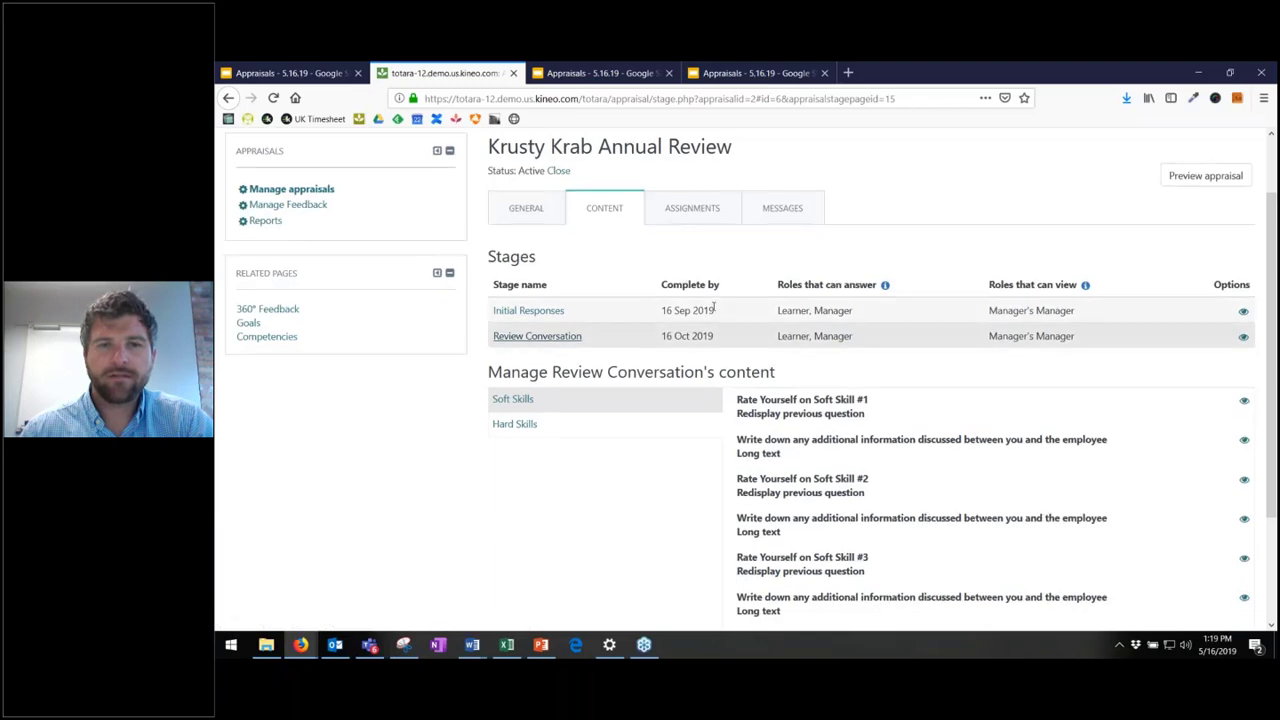
scroll(797, 292, "down", 2)
scroll(945, 299, "up", 3)
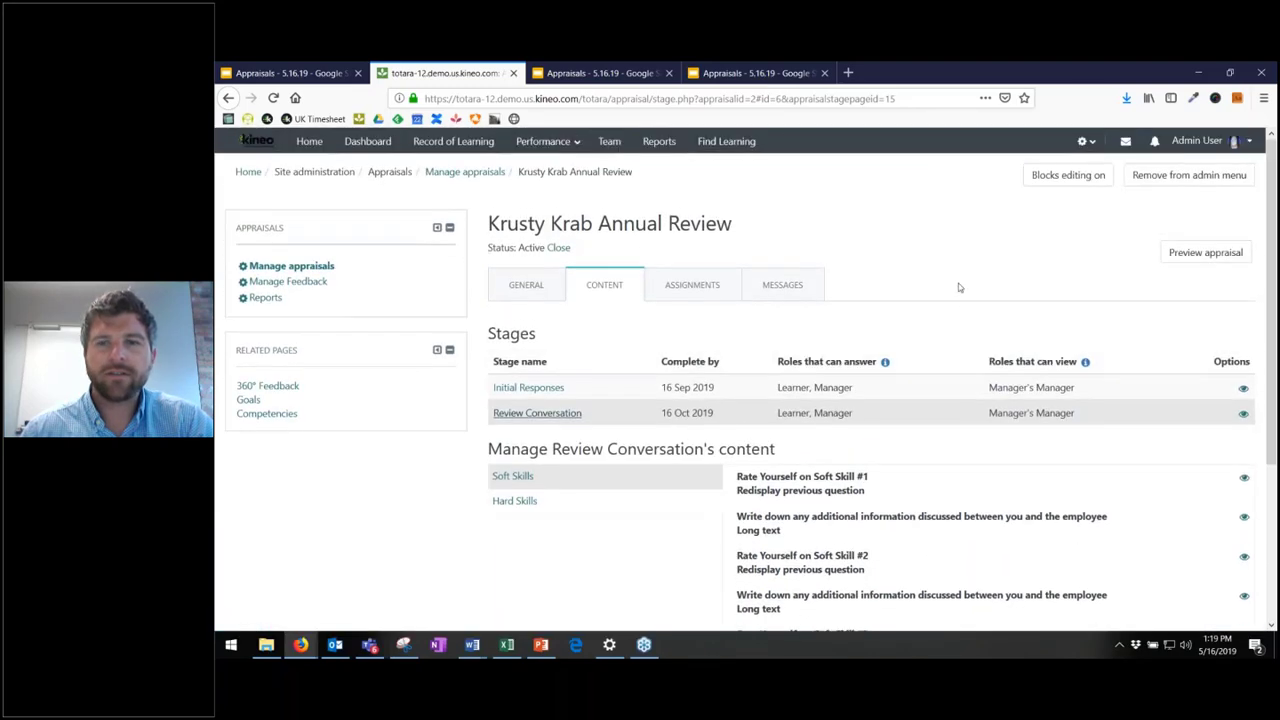
scroll(958, 287, "down", 3)
scroll(957, 286, "up", 3)
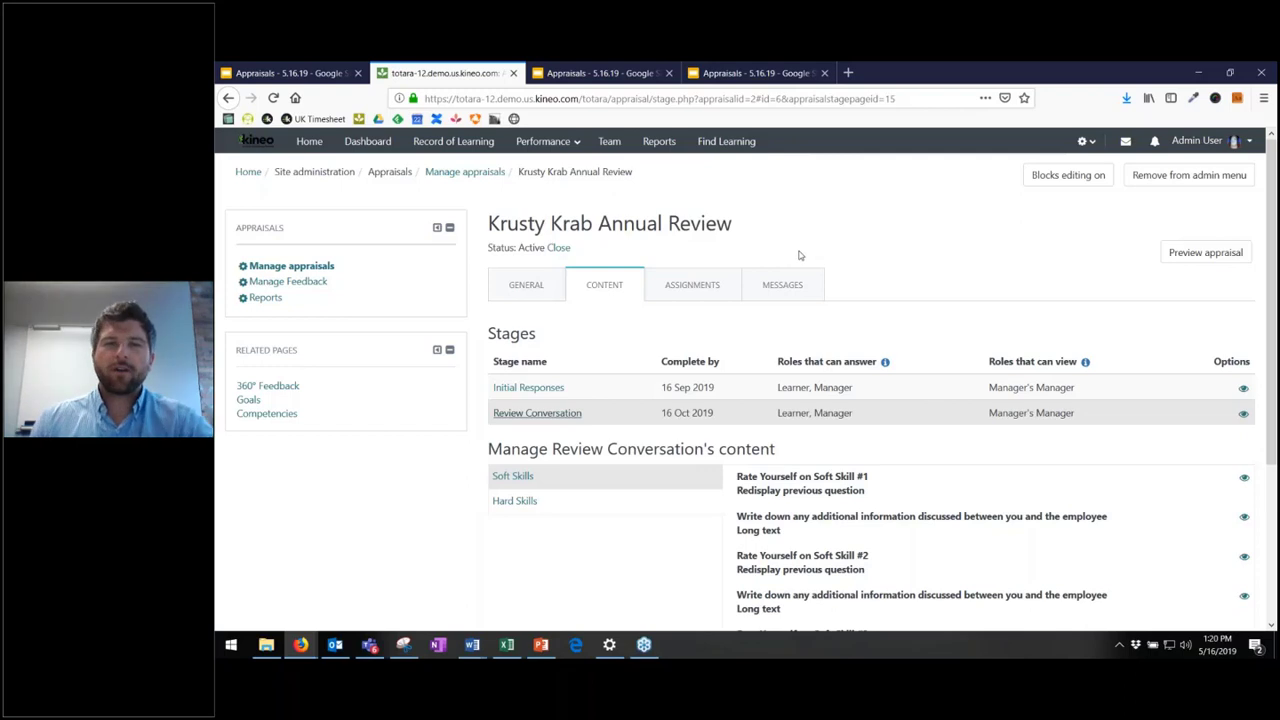
left_click(679, 288)
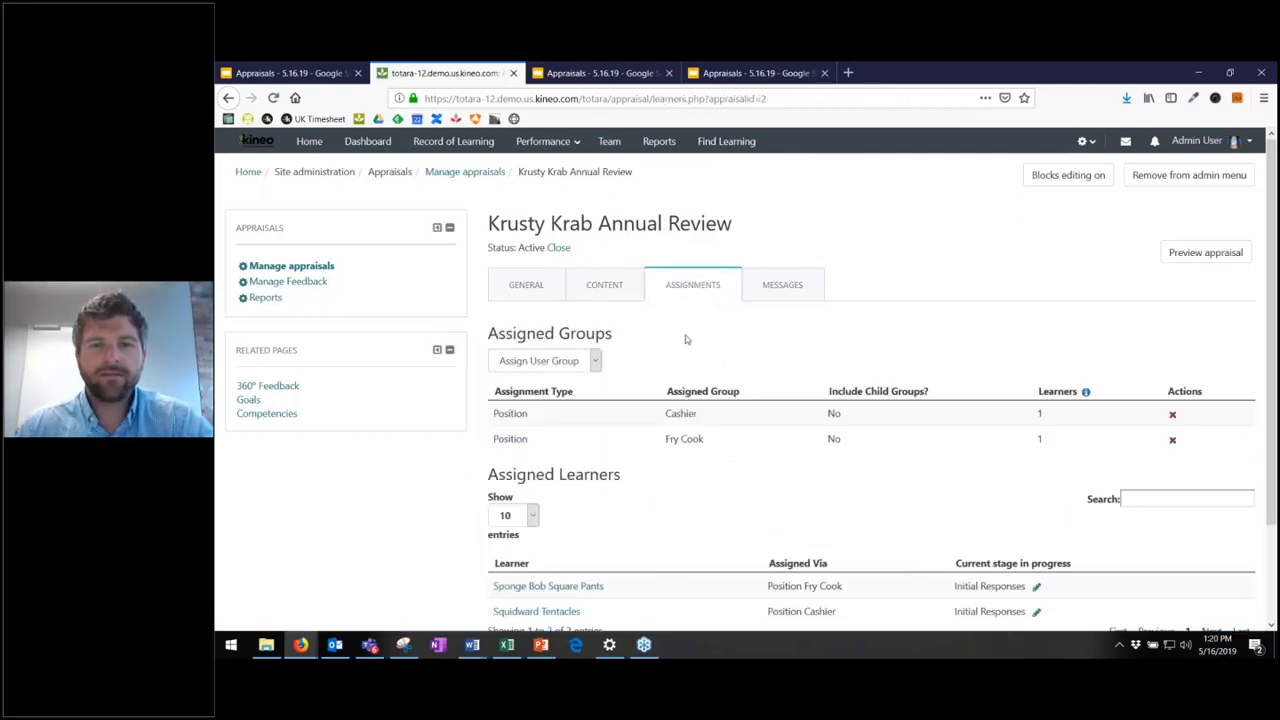
- Look over the assigned groups and learners, then view the review's notification messages
scroll(695, 337, "down", 2)
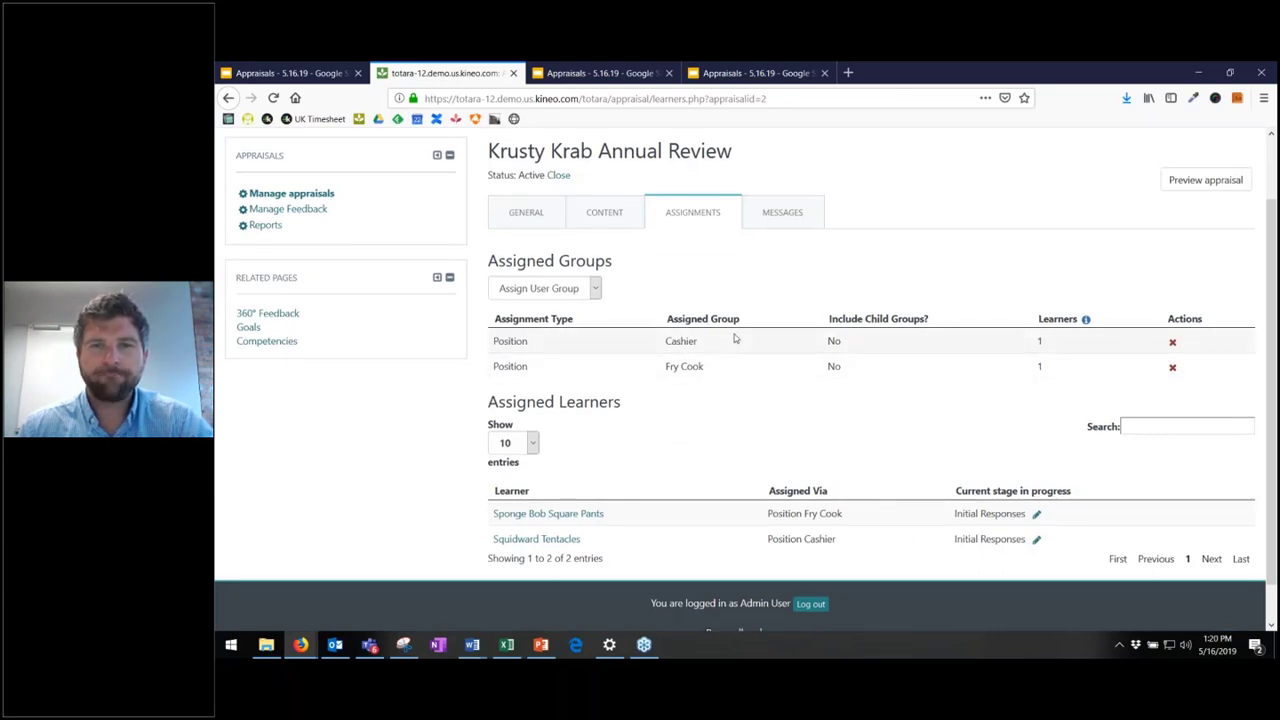
scroll(733, 338, "up", 2)
left_click(785, 284)
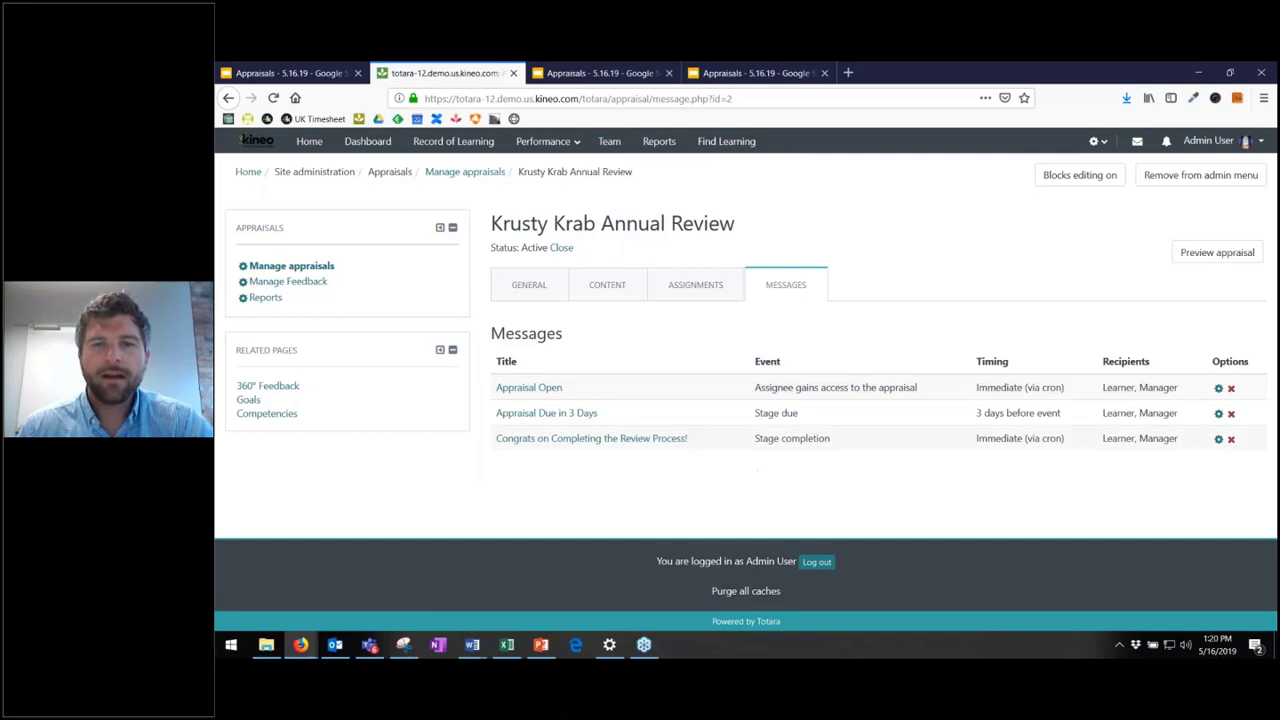
left_click_drag(818, 433, 831, 437)
left_click(803, 431)
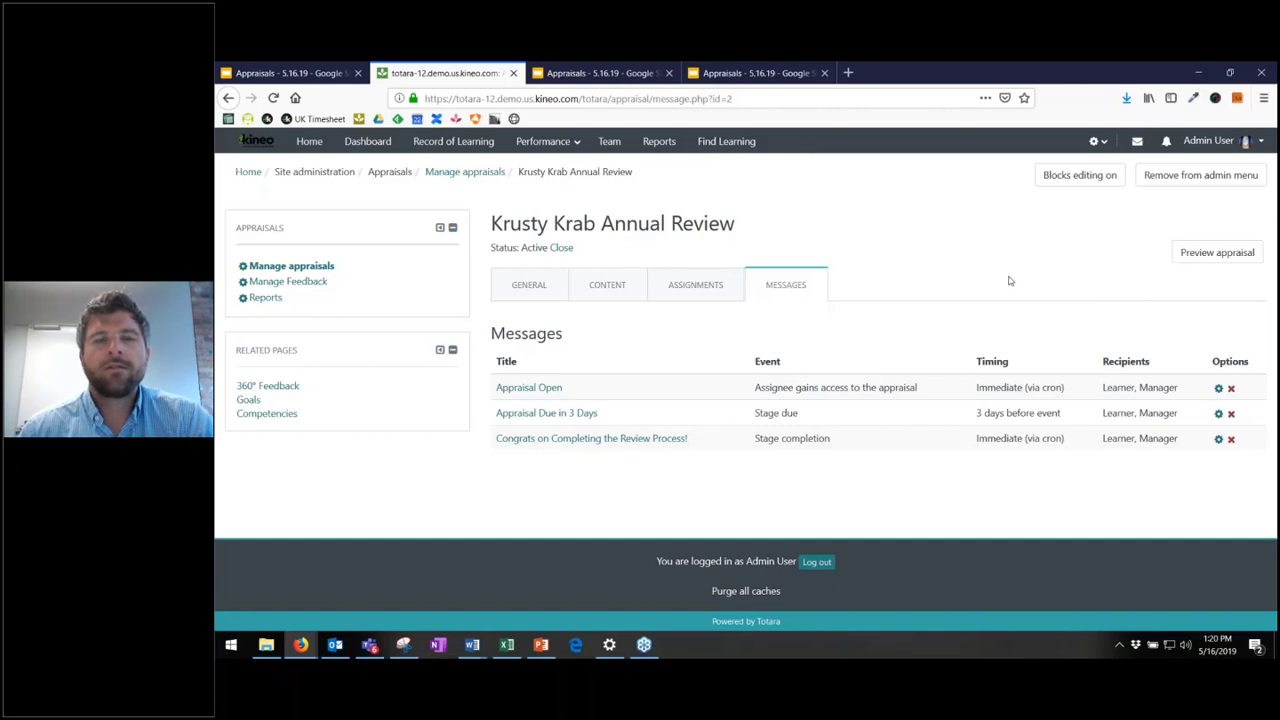
- Log out of the administrator account and sign in with the manager's username and password
left_click(1210, 141)
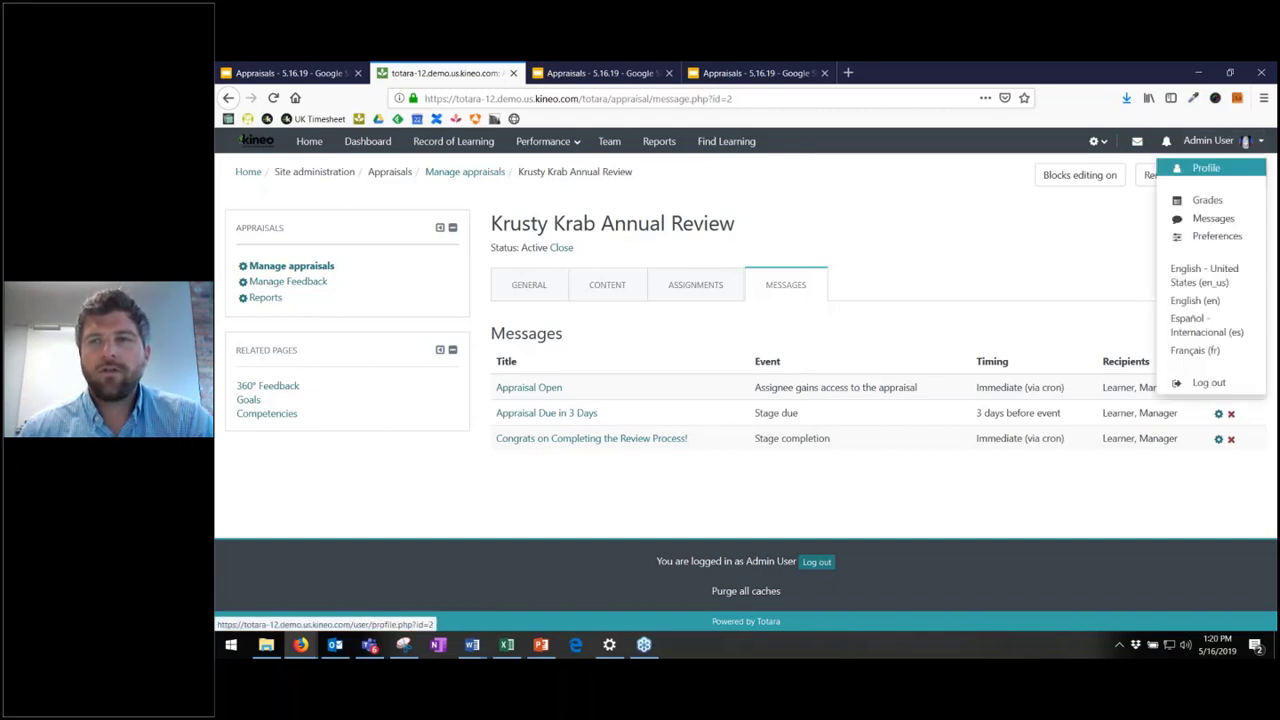
left_click(1210, 382)
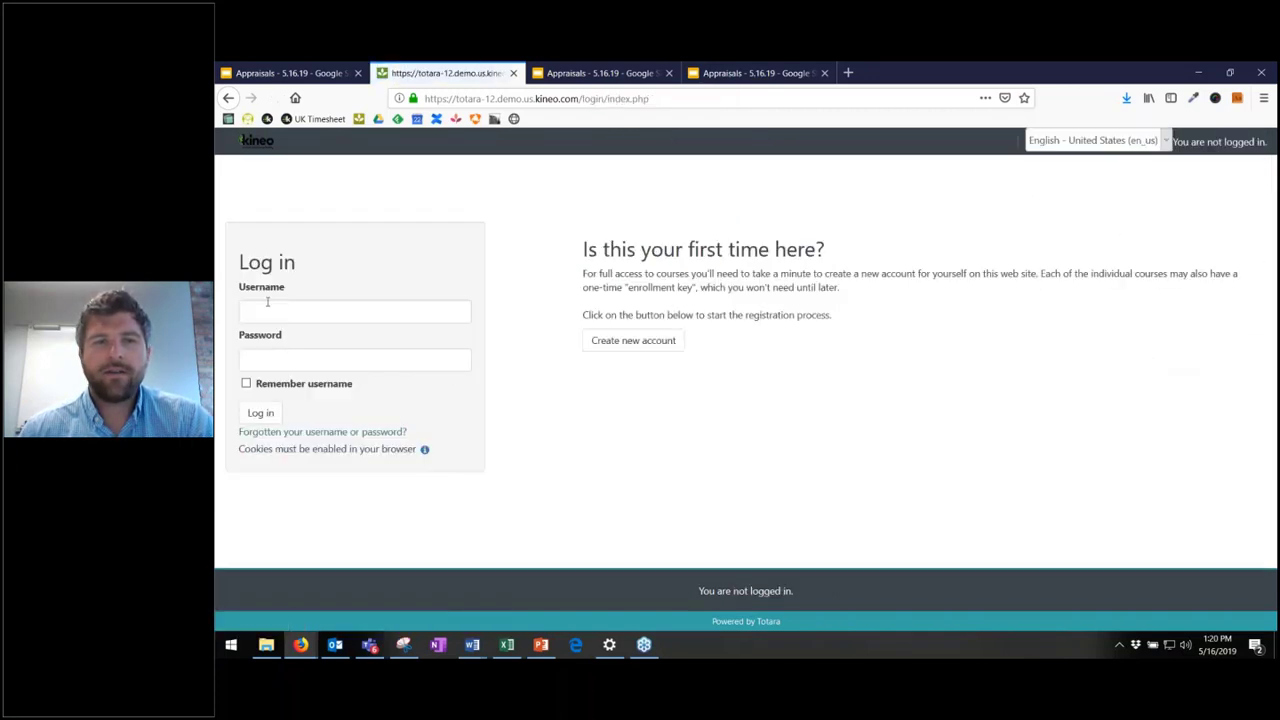
left_click(274, 310)
type("mrkrabs")
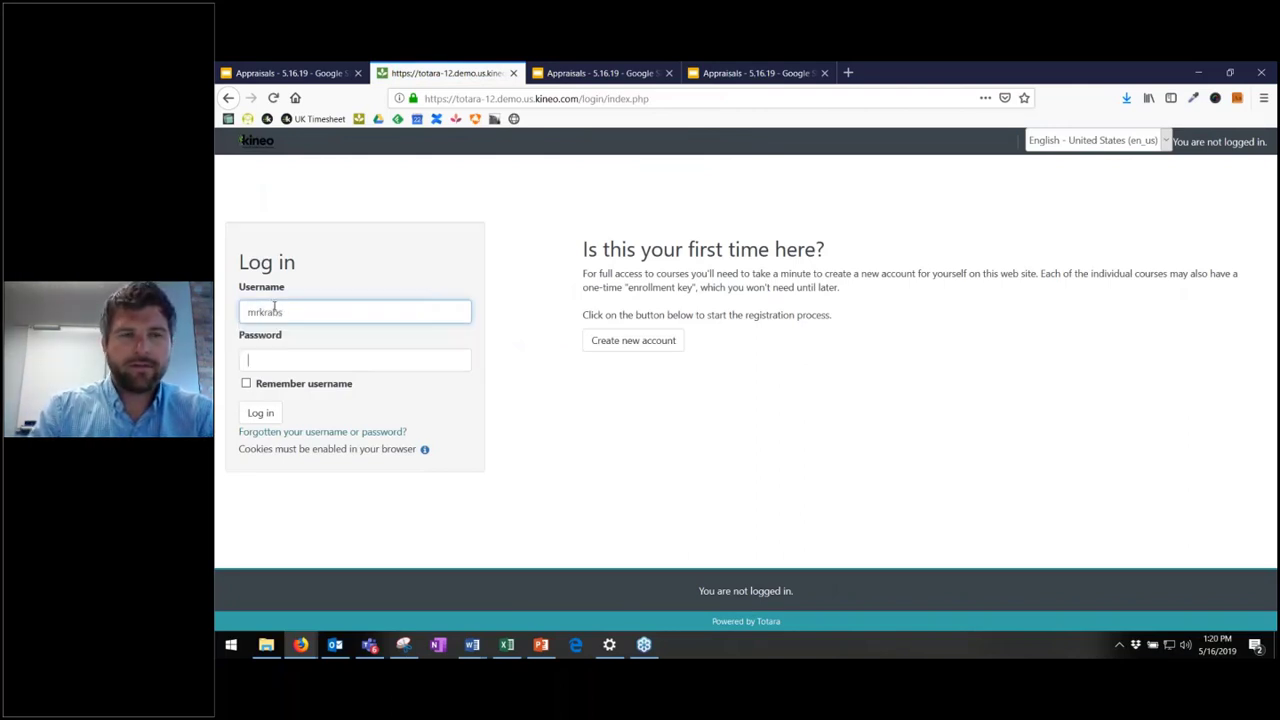
key("Tab")
type("•••")
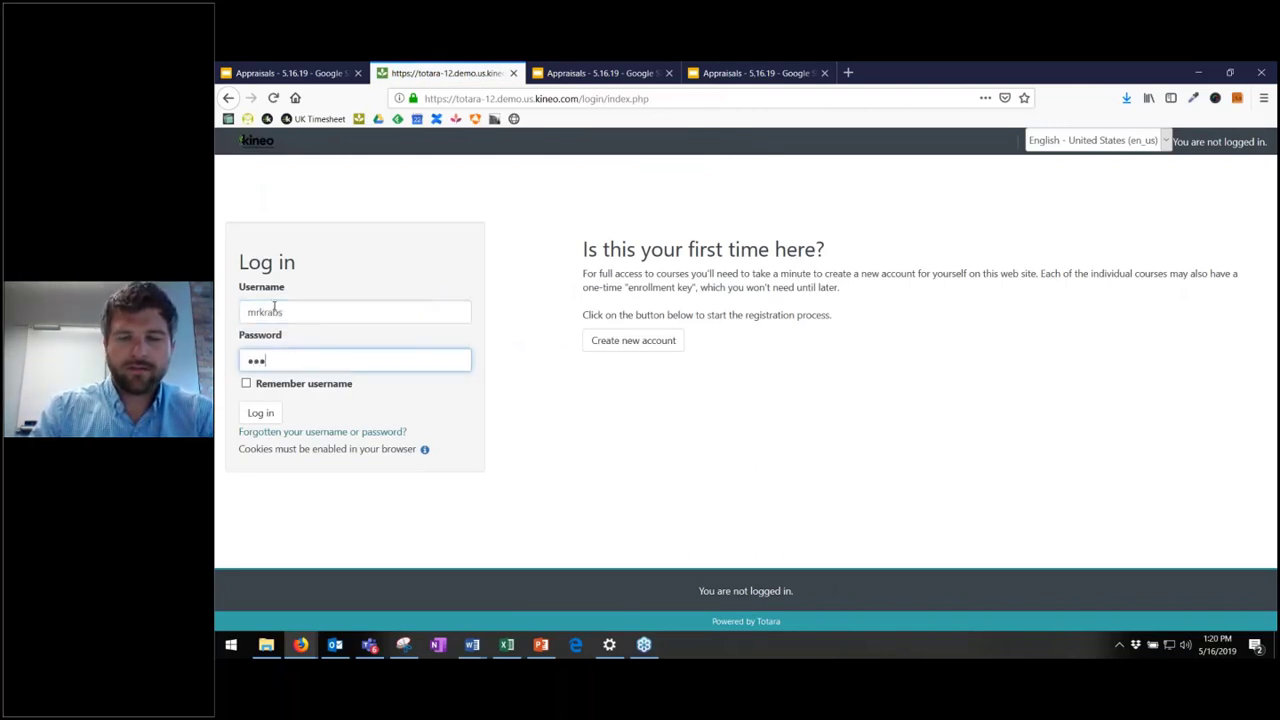
type("•••")
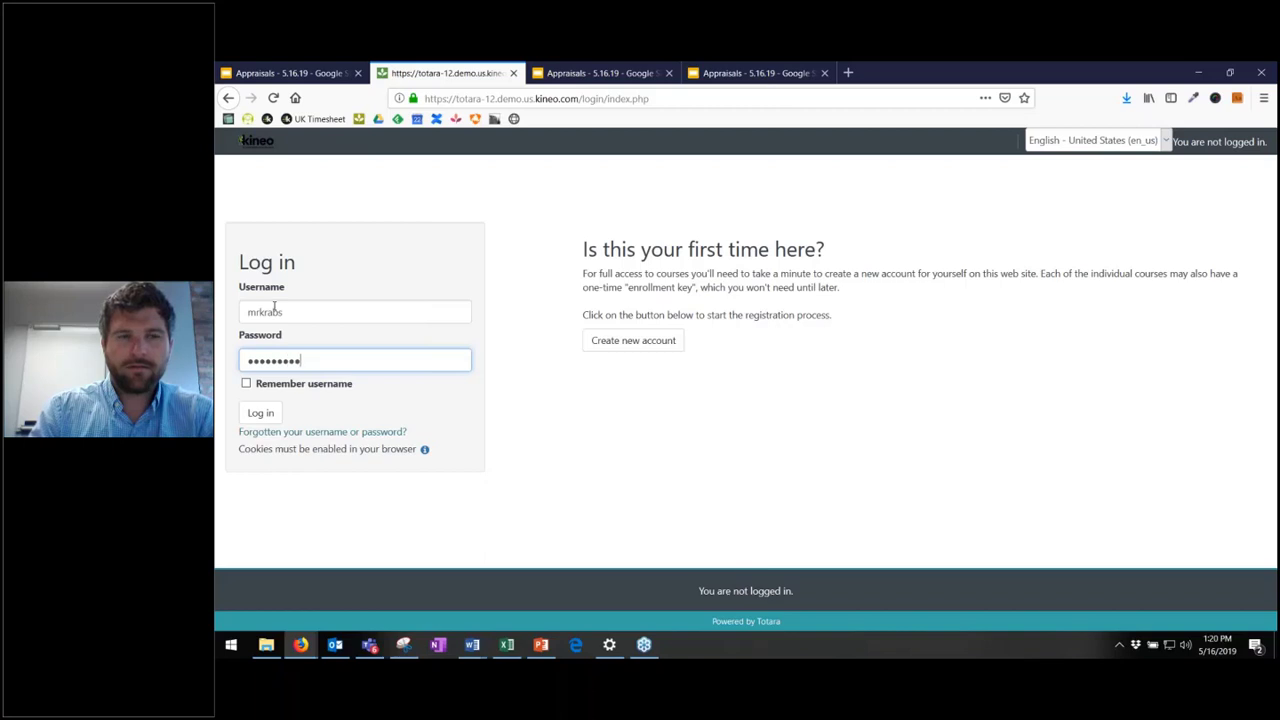
type("•")
key("Return")
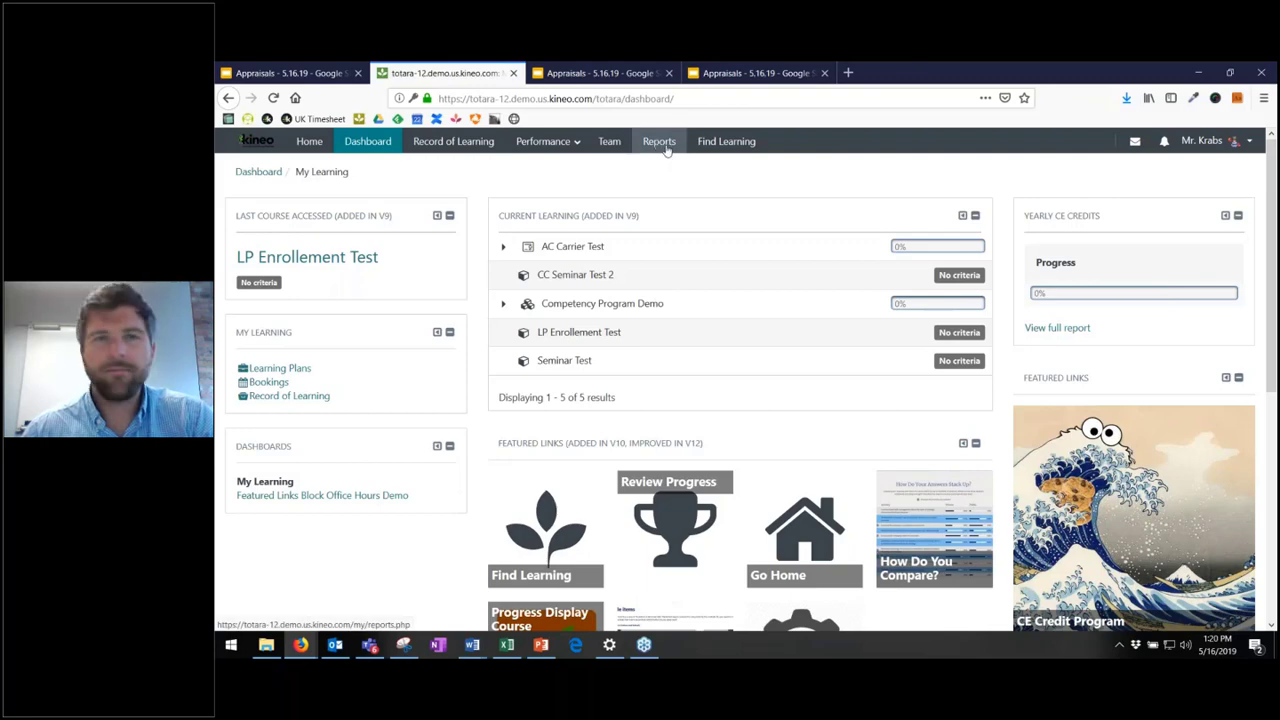
- From Performance > All Appraisals, open the Cashier's Krusty Krab Annual Review
left_click(545, 141)
left_click(566, 172)
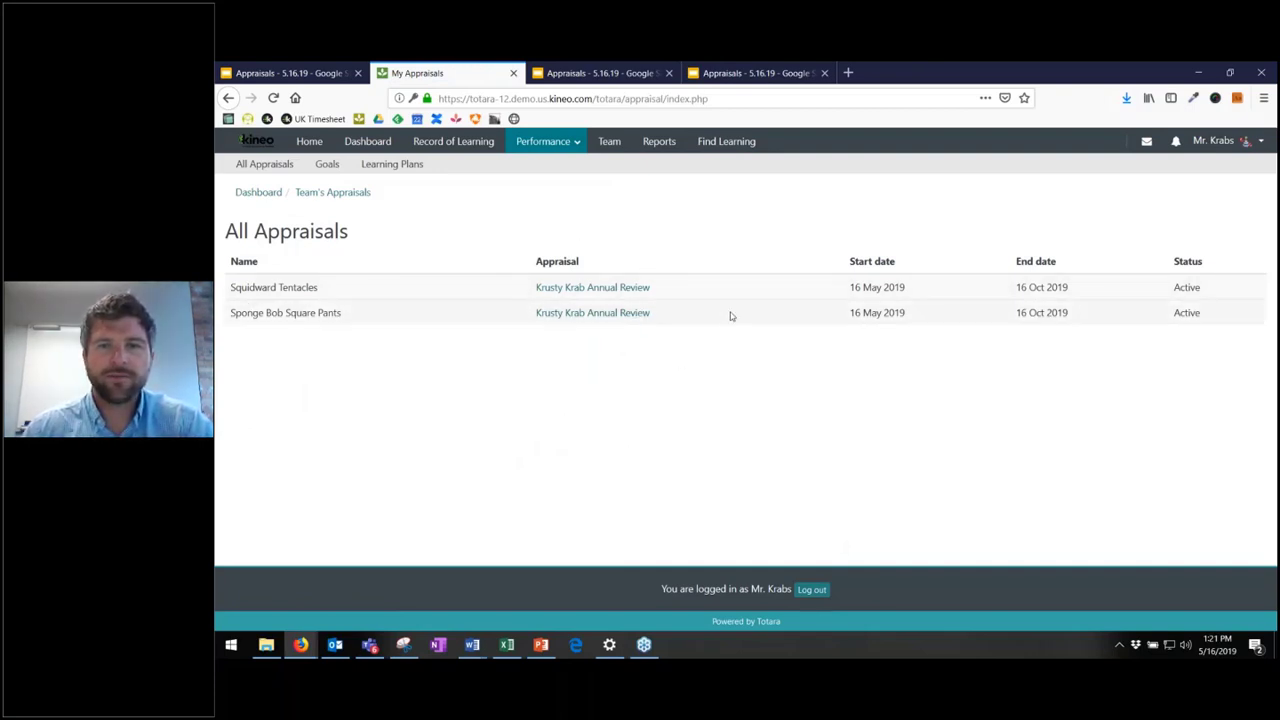
left_click(566, 290)
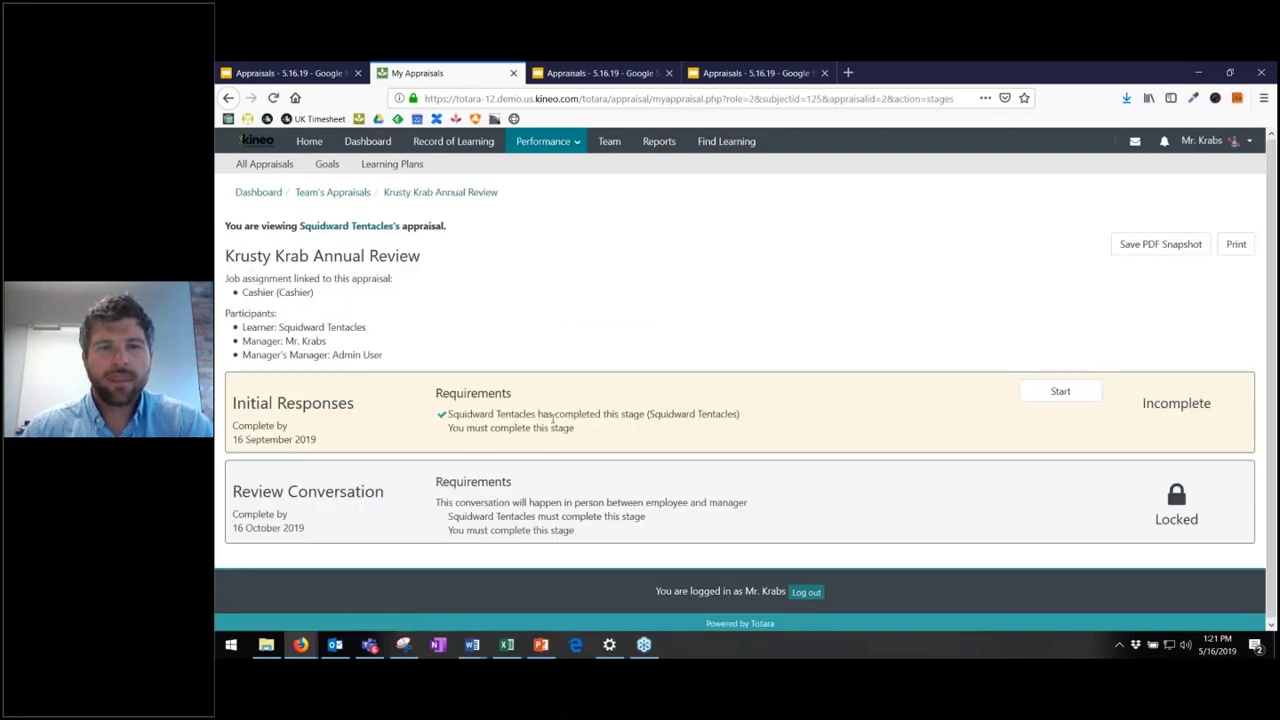
- Start the manager's Initial Responses and rate Soft Skills #1 and #3 at 2
left_click(1079, 395)
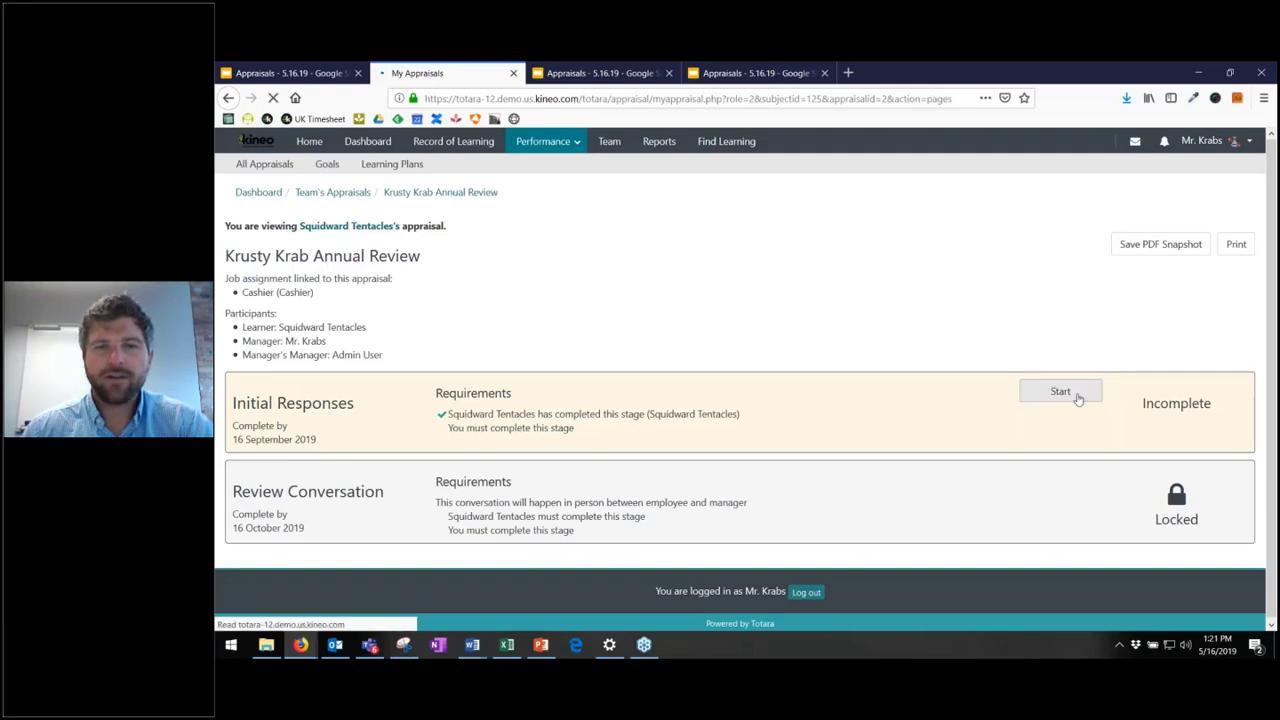
scroll(704, 363, "down", 3)
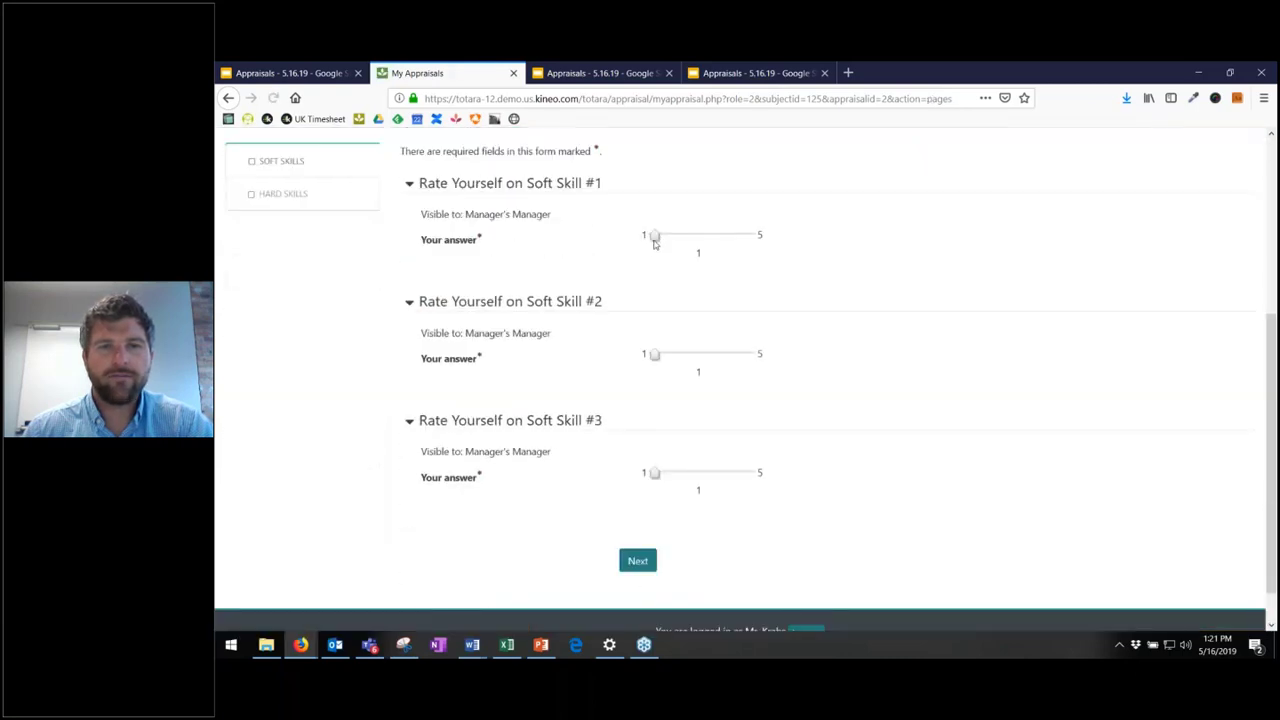
left_click_drag(660, 240, 677, 240)
left_click_drag(657, 476, 677, 477)
left_click(641, 565)
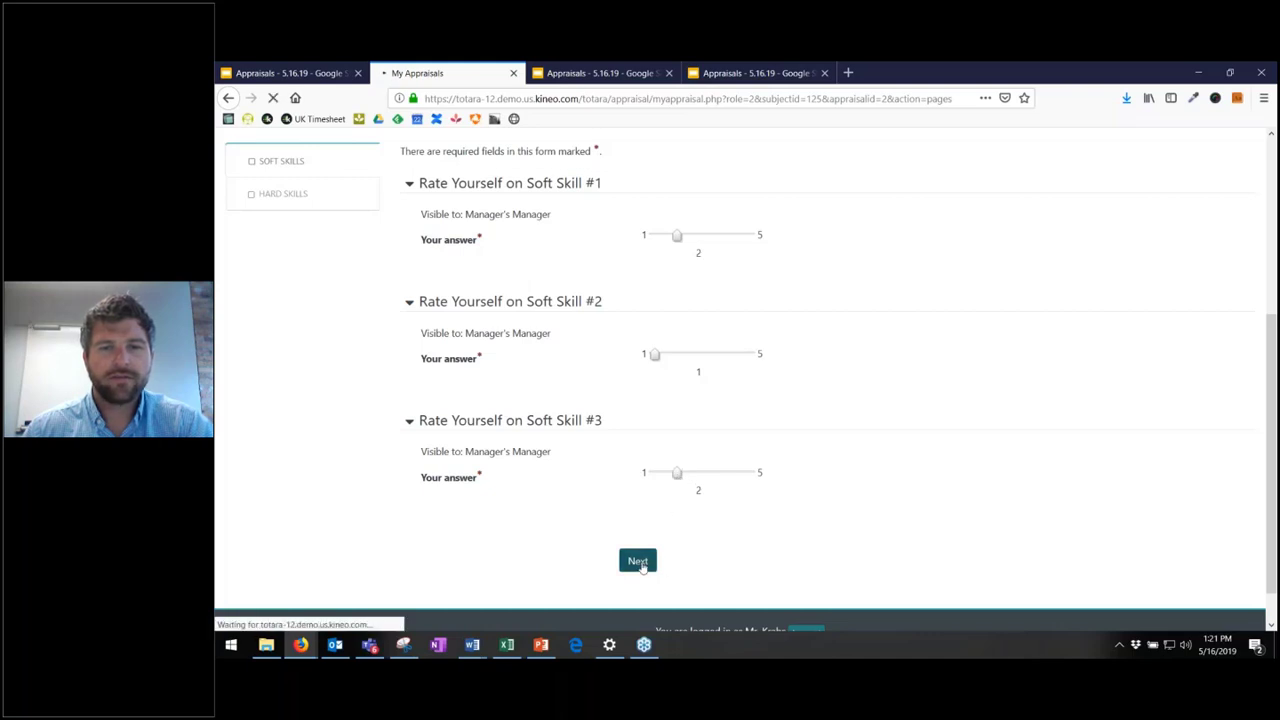
- Choose Option 2, enter Test for Accomplishments and Areas of Improvement, and complete the stage
scroll(743, 369, "down", 4)
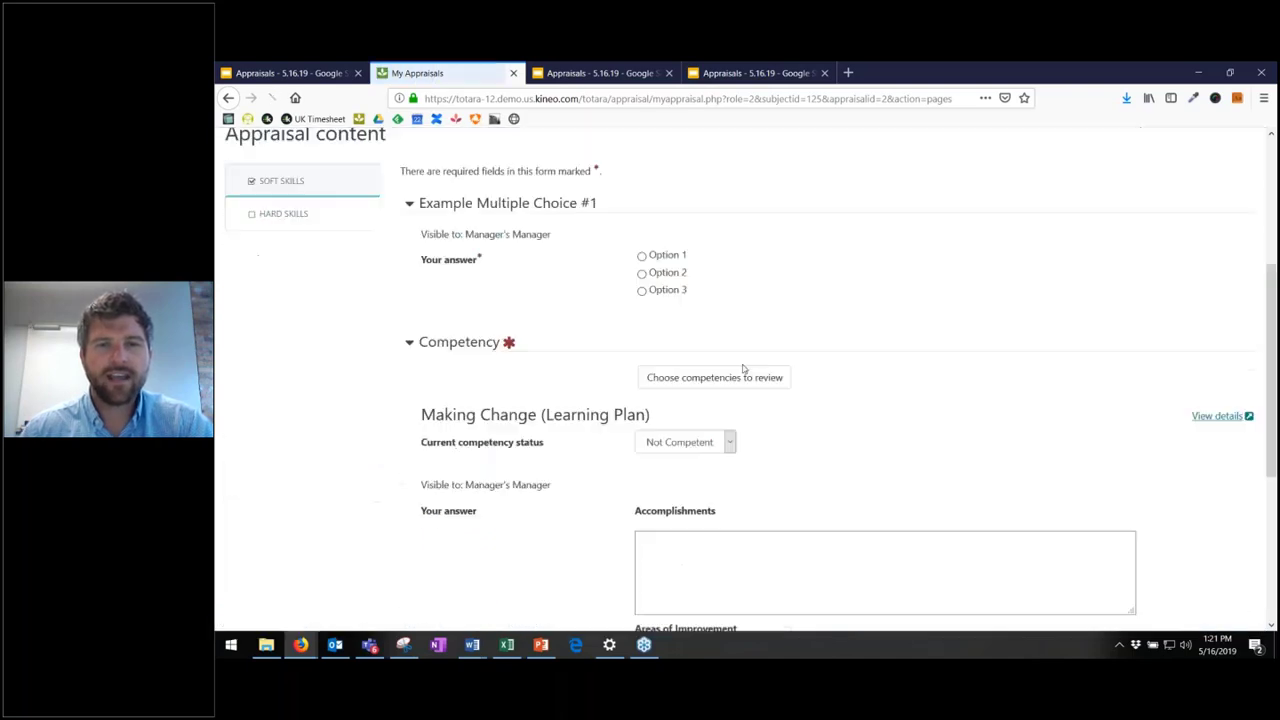
left_click(642, 180)
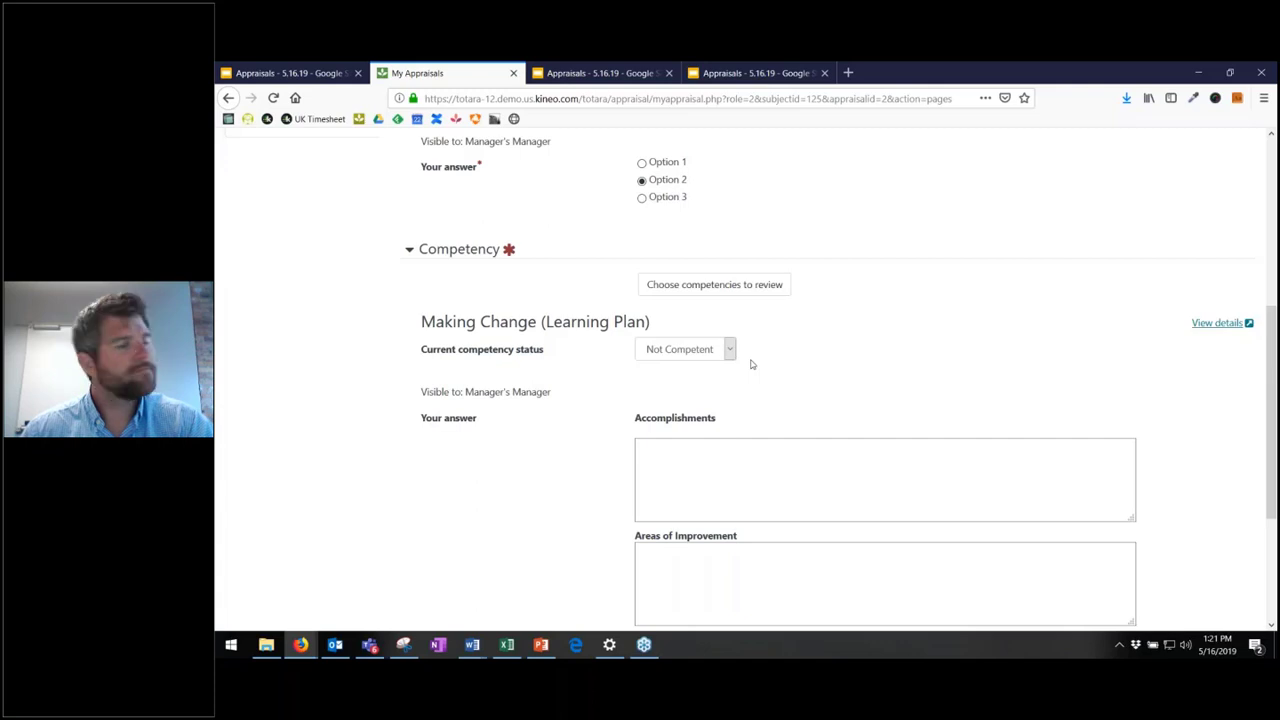
scroll(740, 392, "down", 1)
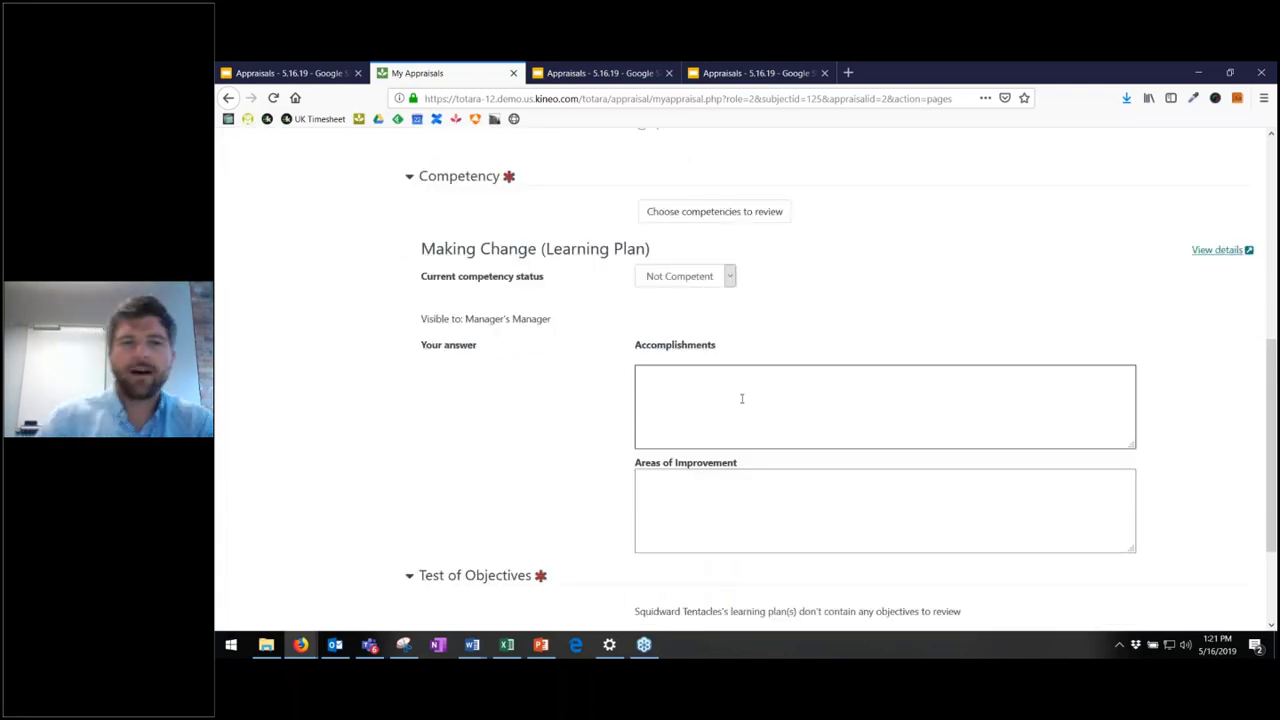
left_click(741, 398)
type("Te")
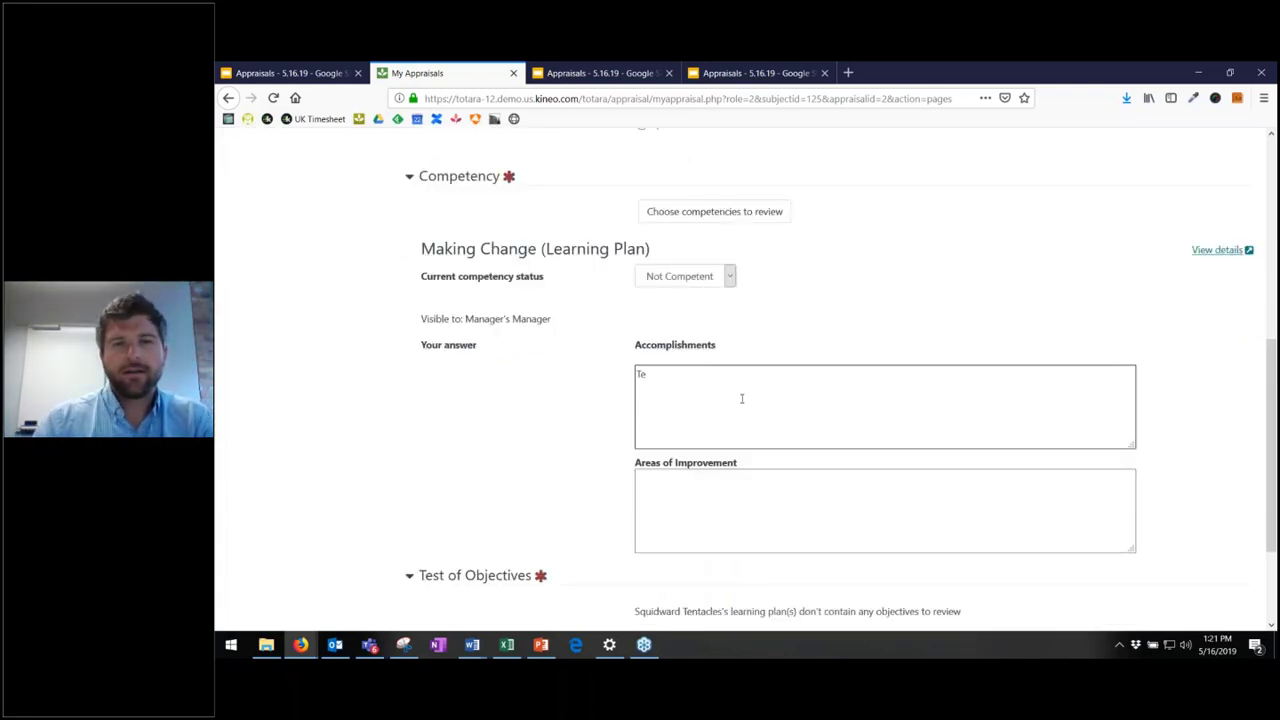
type("st")
left_click(776, 530)
type("Test")
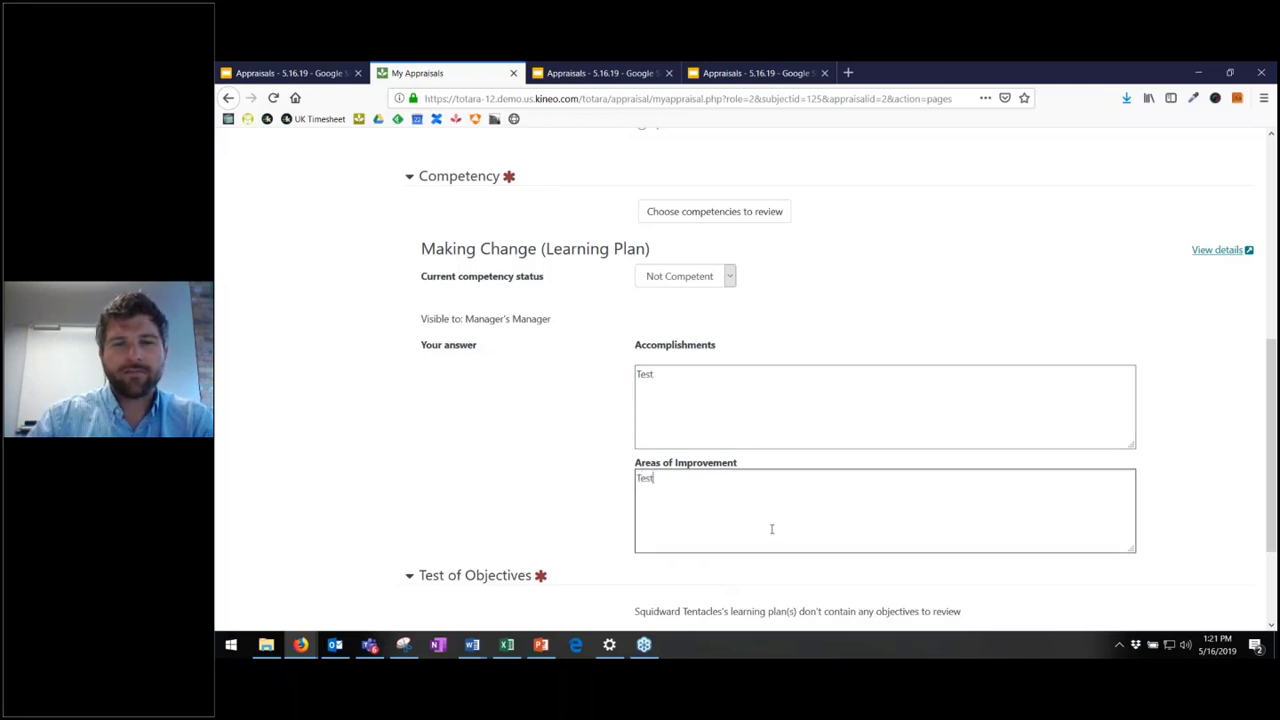
scroll(549, 486, "down", 2)
left_click(662, 521)
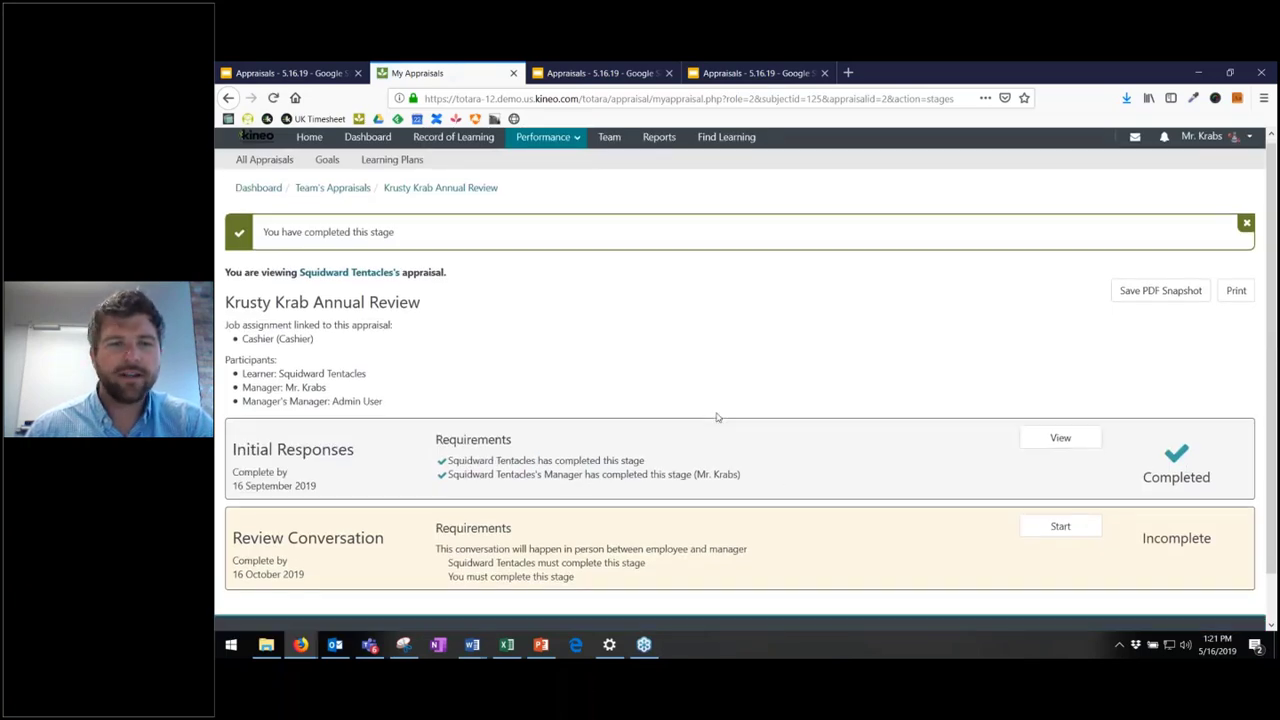
- Start the Review Conversation stage, noting its in-person conversation requirement
scroll(559, 500, "down", 1)
left_click_drag(444, 497, 740, 500)
left_click(731, 504)
left_click(714, 520)
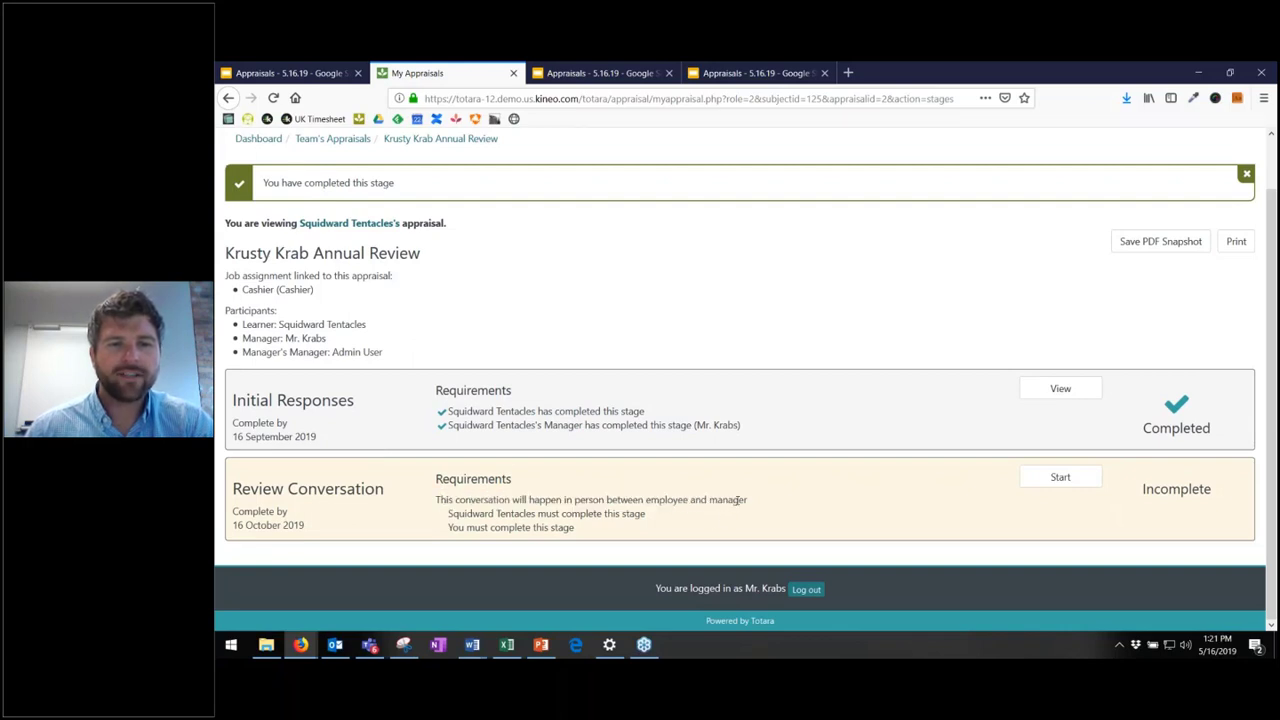
left_click(1060, 478)
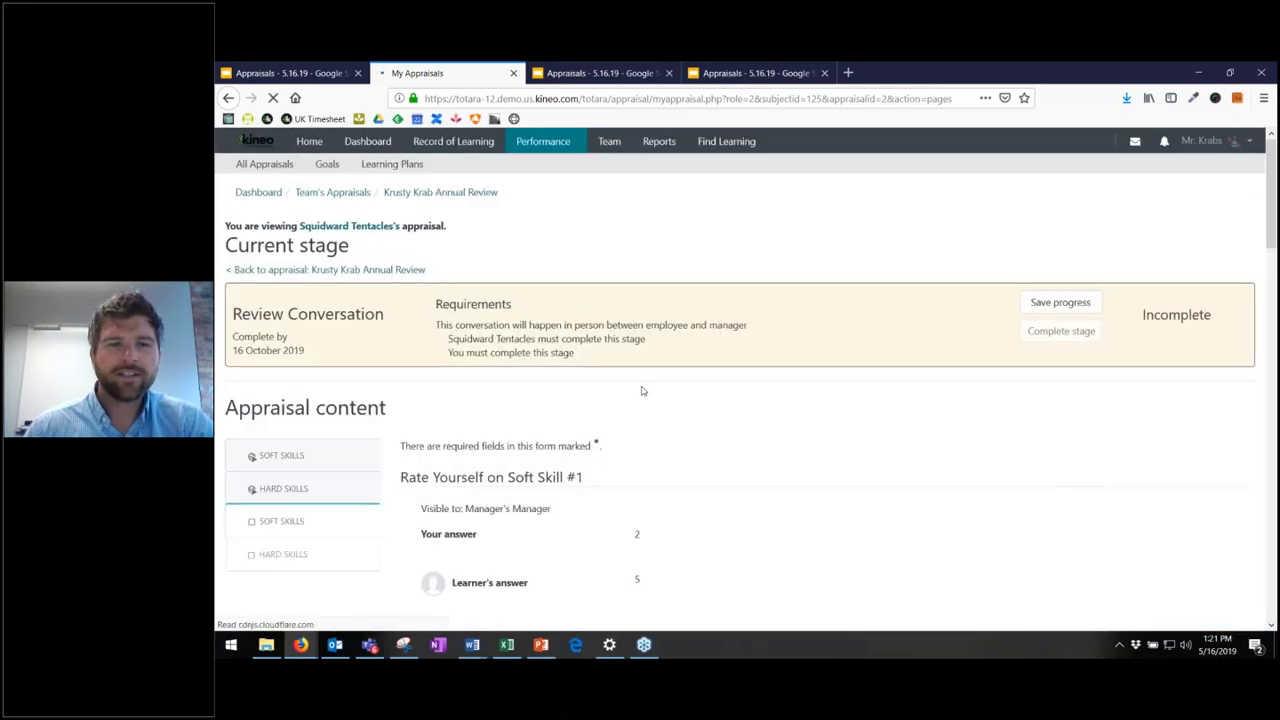
- Compare the manager's rating of 2 with the learner's rating
scroll(640, 386, "down", 3)
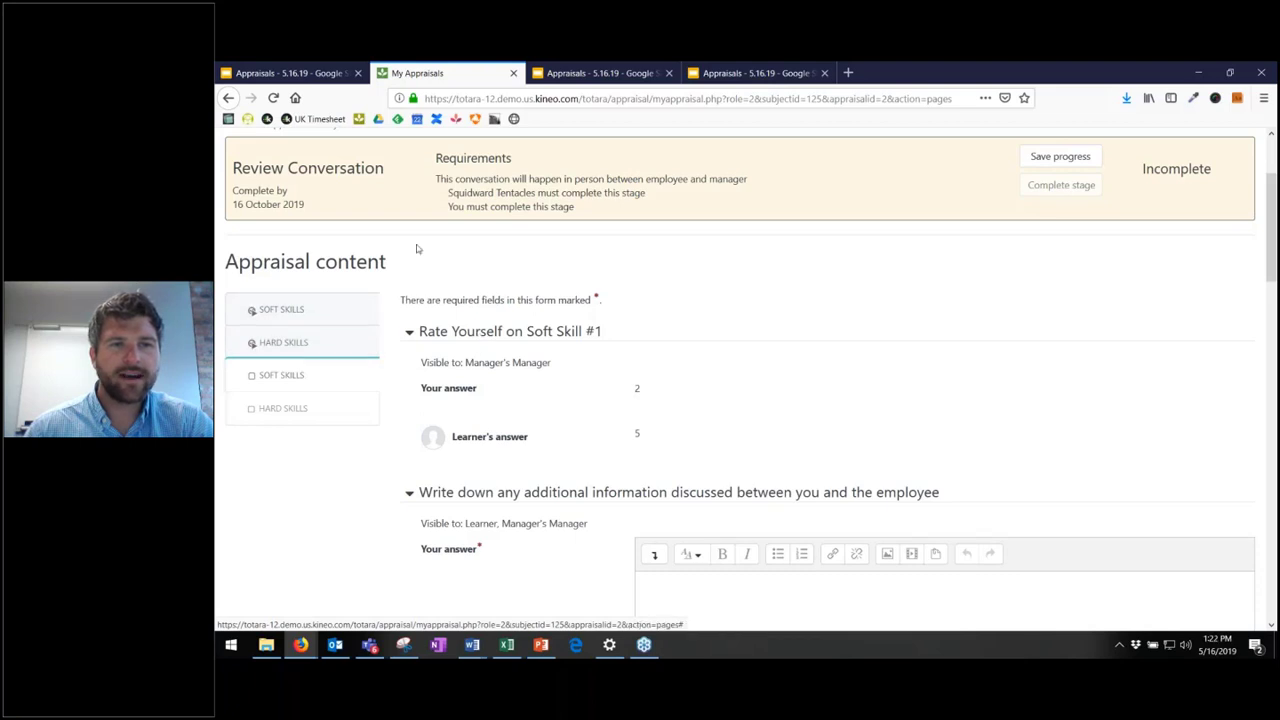
scroll(506, 362, "down", 1)
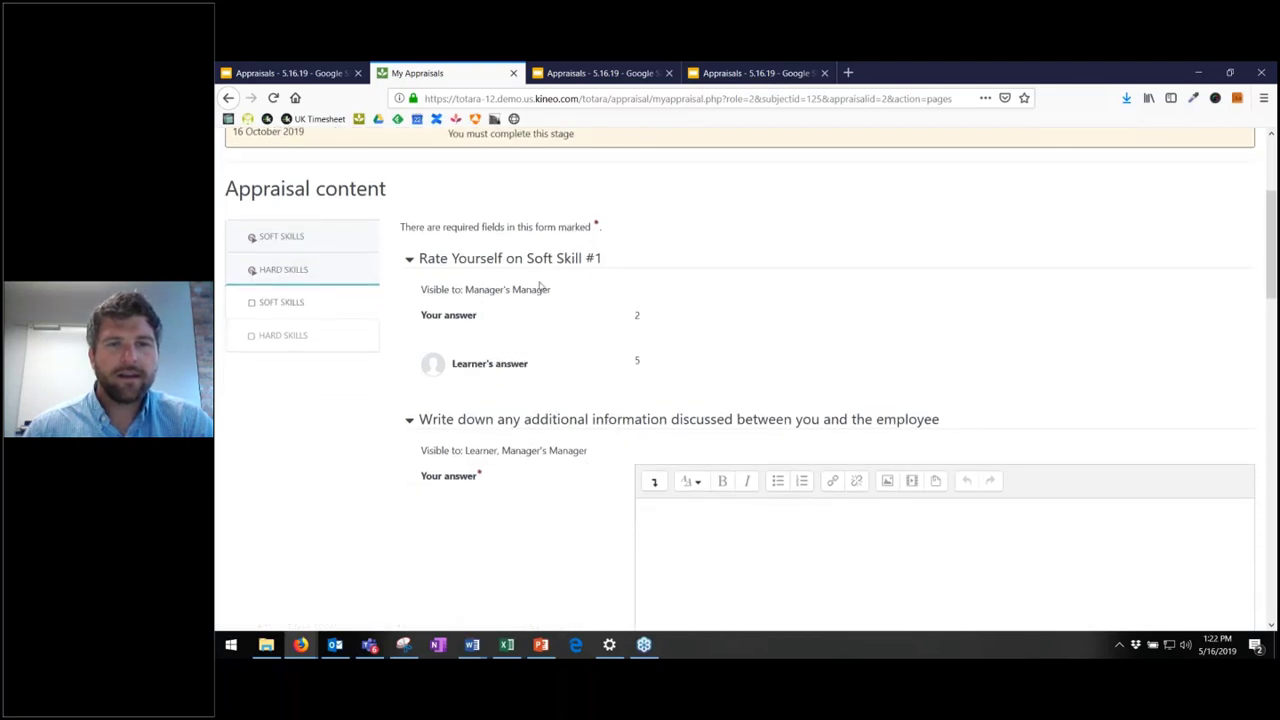
left_click_drag(642, 317, 714, 377)
left_click(480, 319)
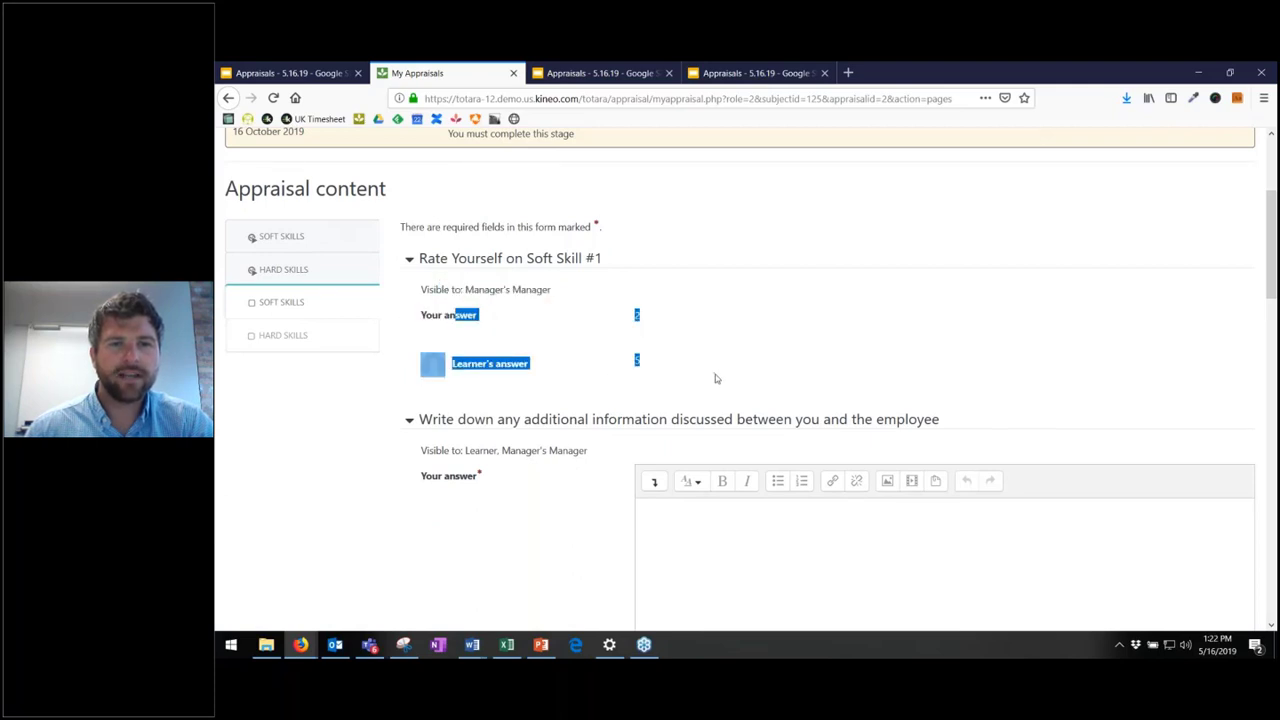
left_click(715, 374)
- Review the learner and manager average scores, then submit the first page
scroll(697, 274, "down", 2)
scroll(655, 269, "down", 2)
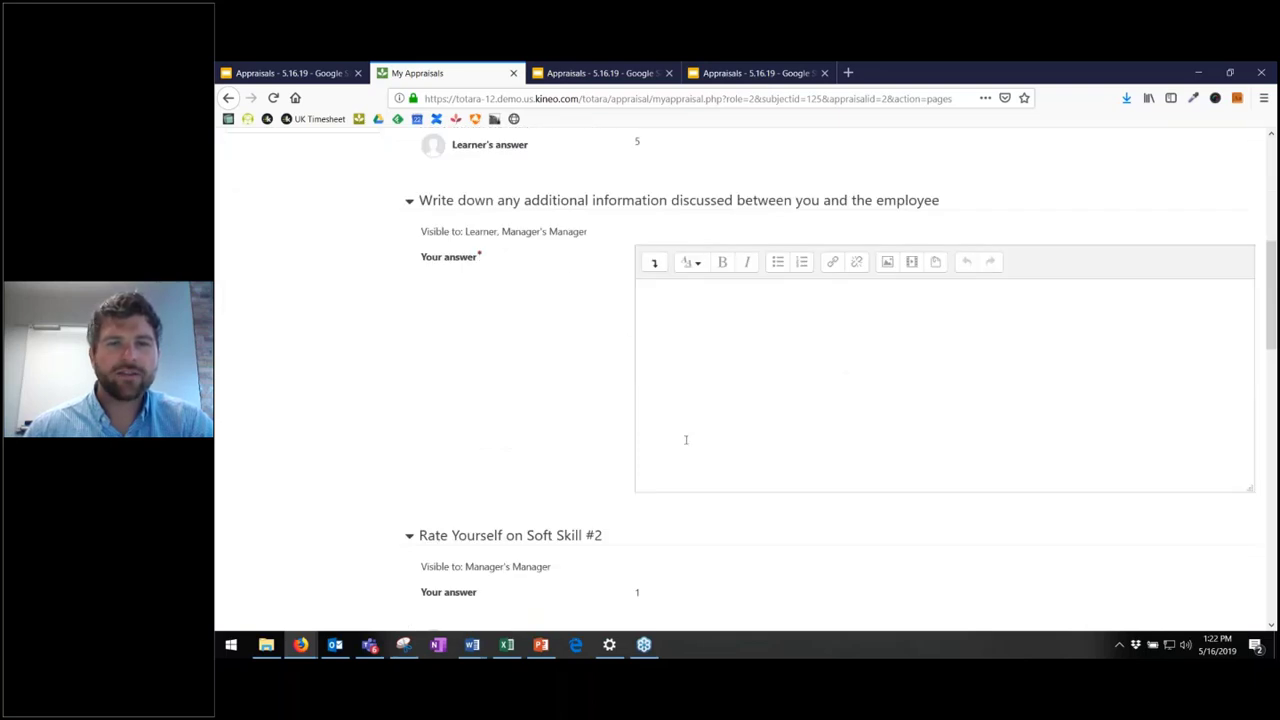
scroll(806, 375, "down", 4)
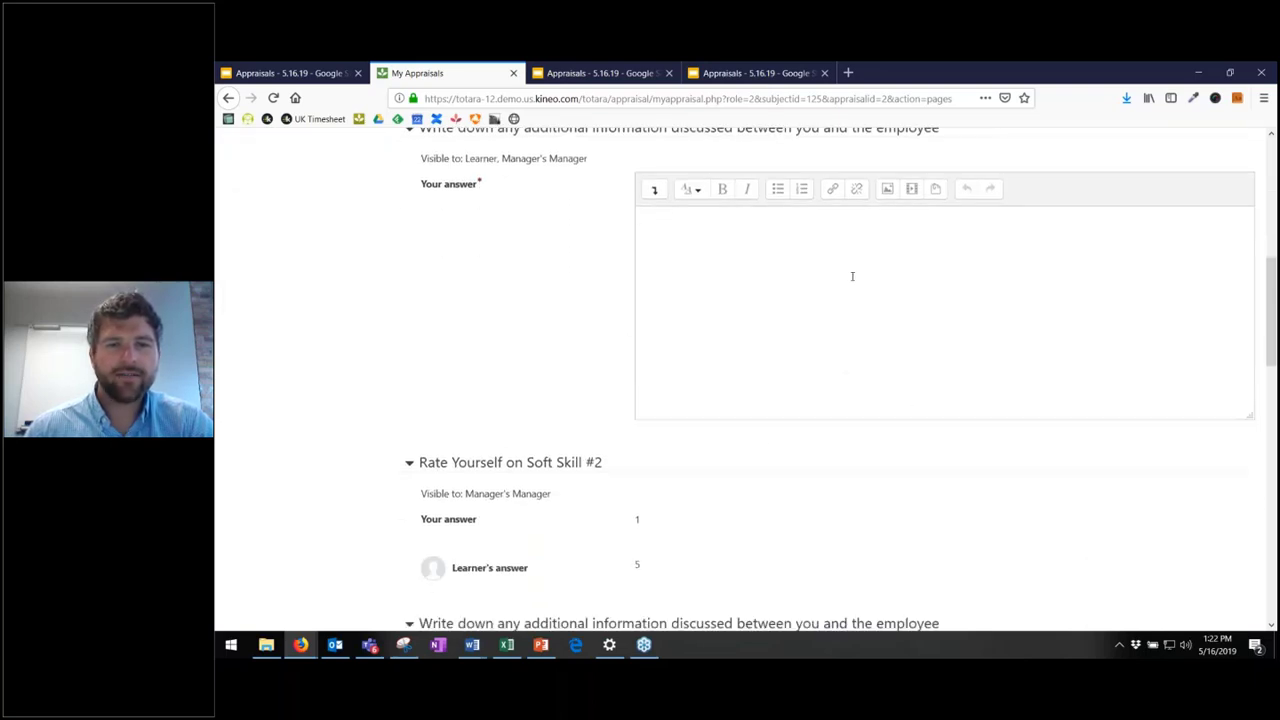
scroll(547, 316, "down", 1)
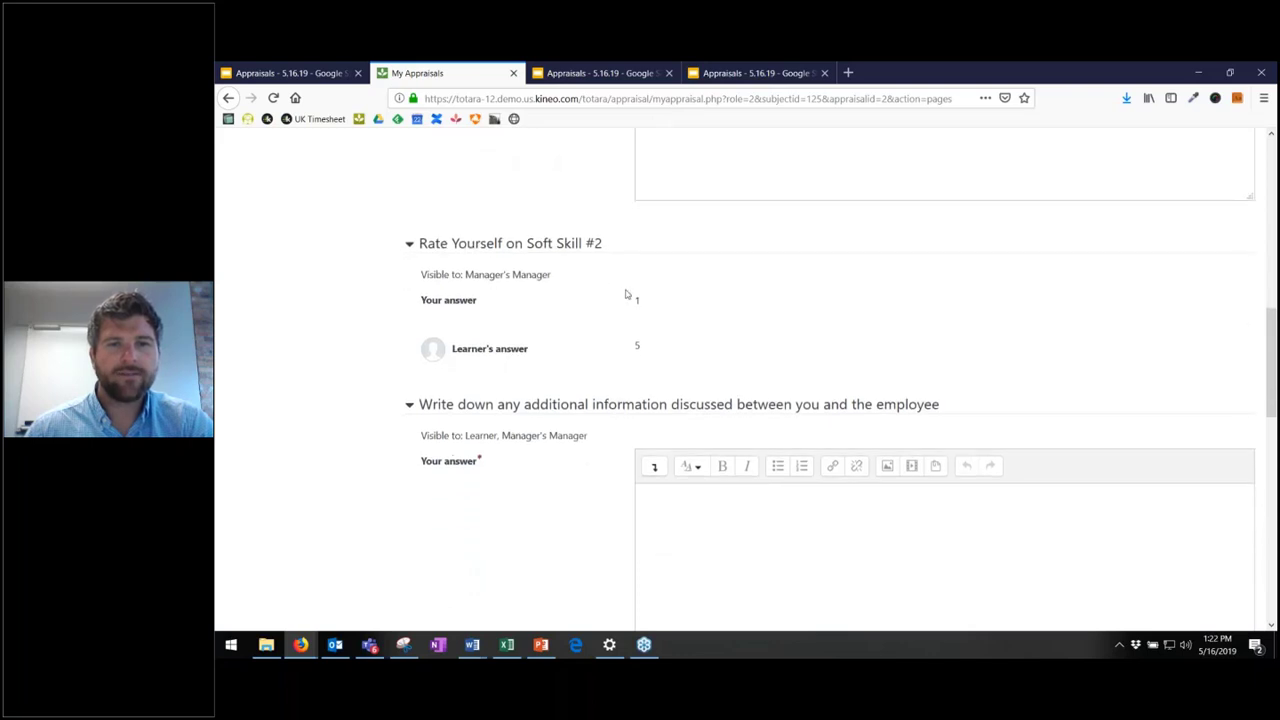
scroll(626, 294, "down", 5)
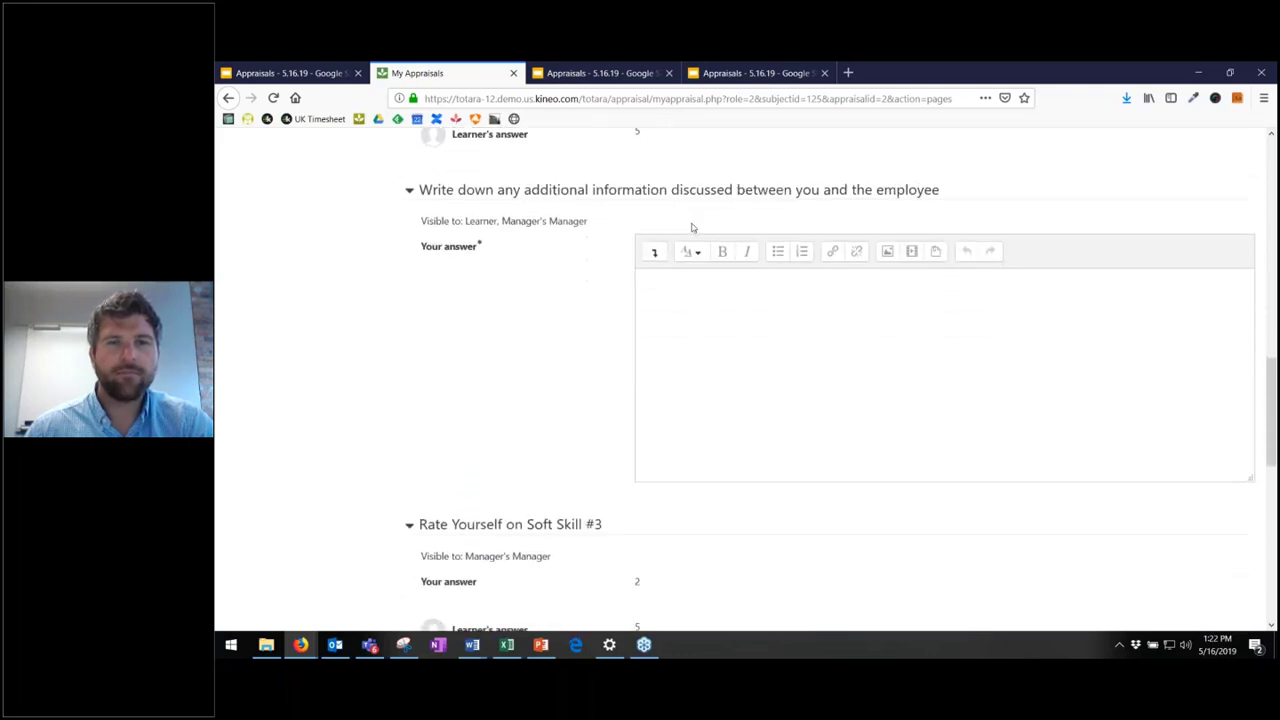
scroll(716, 266, "down", 8)
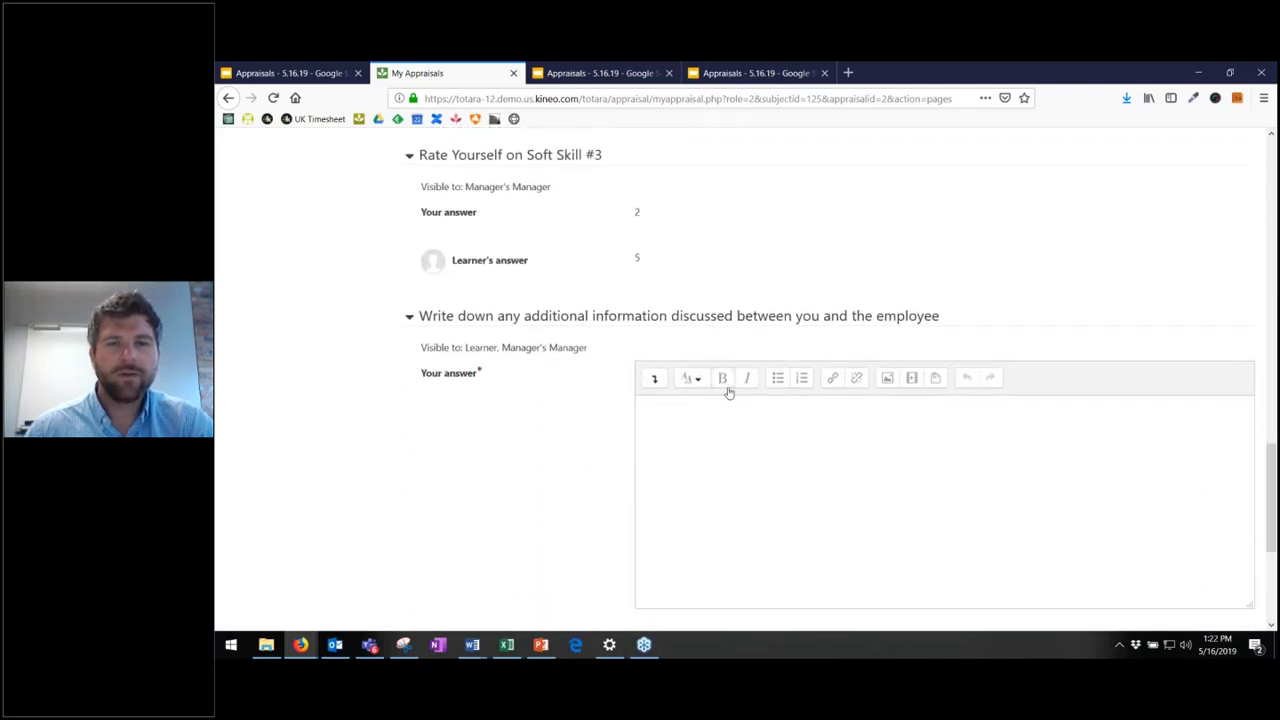
scroll(711, 345, "down", 3)
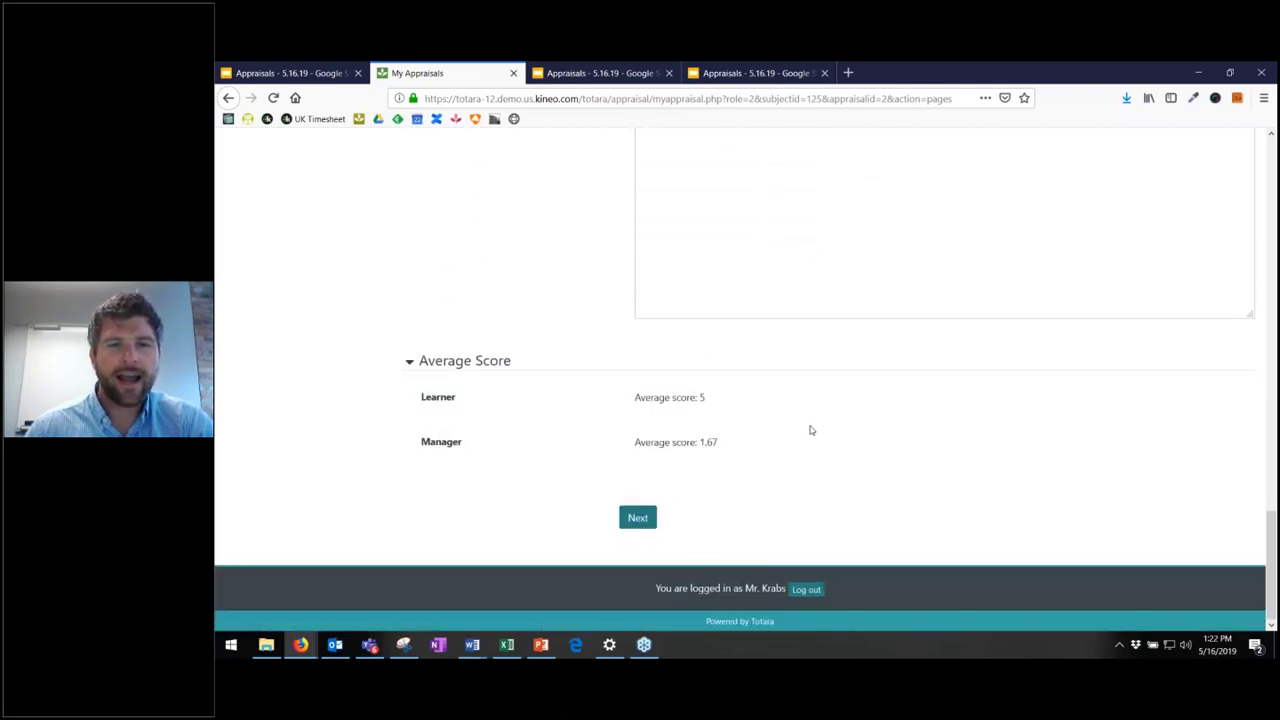
left_click_drag(774, 440, 616, 395)
left_click(603, 378)
left_click(783, 454)
left_click(628, 393)
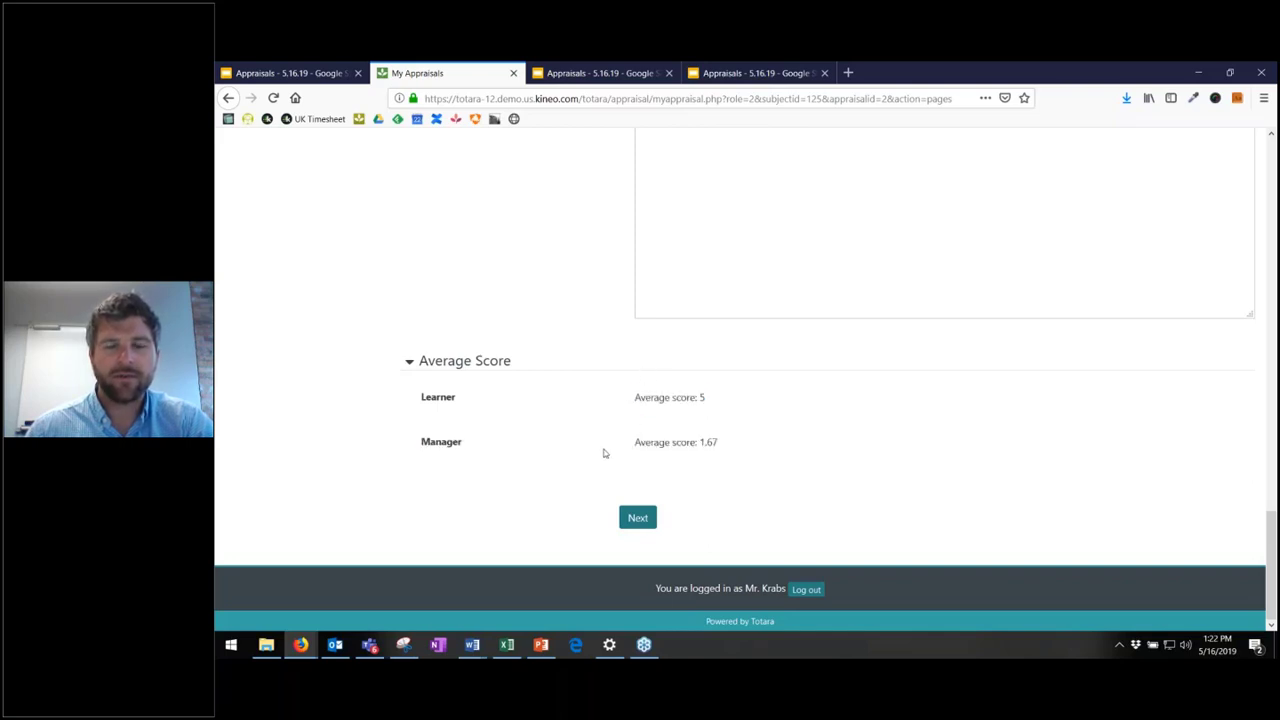
left_click(637, 517)
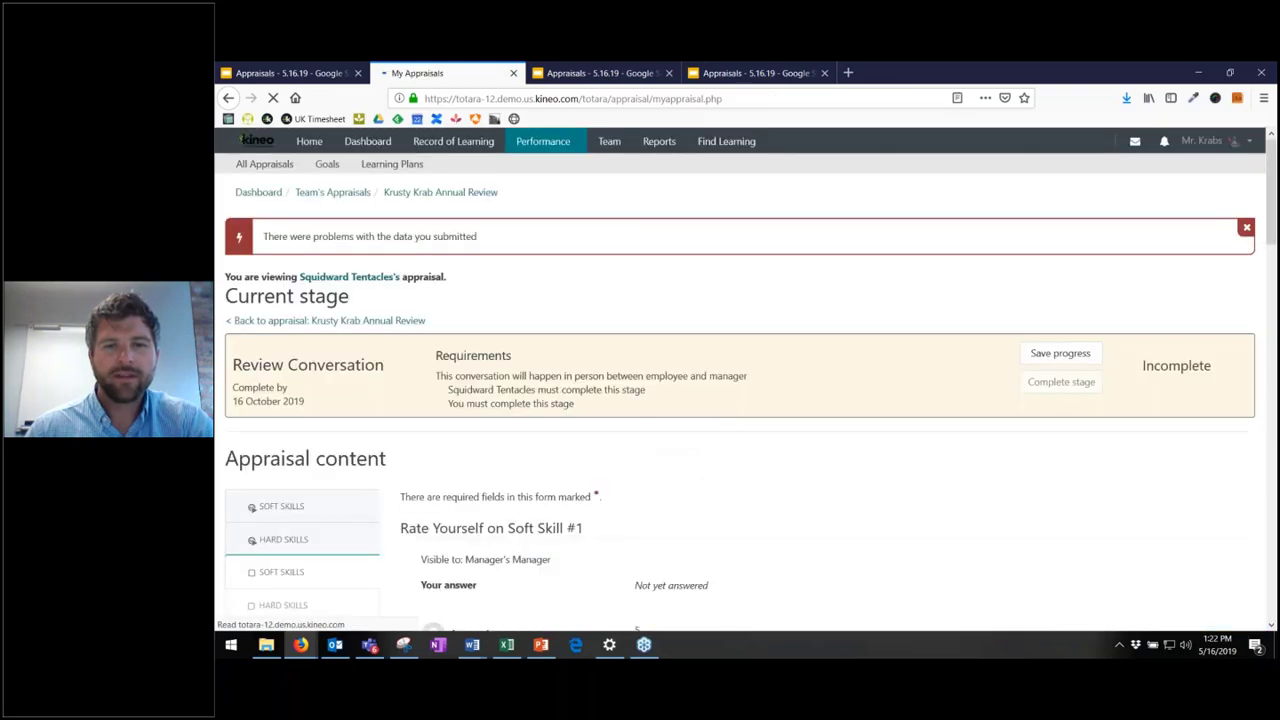
- Scroll through the returned page and submit the Review Conversation answers again
scroll(688, 425, "down", 3)
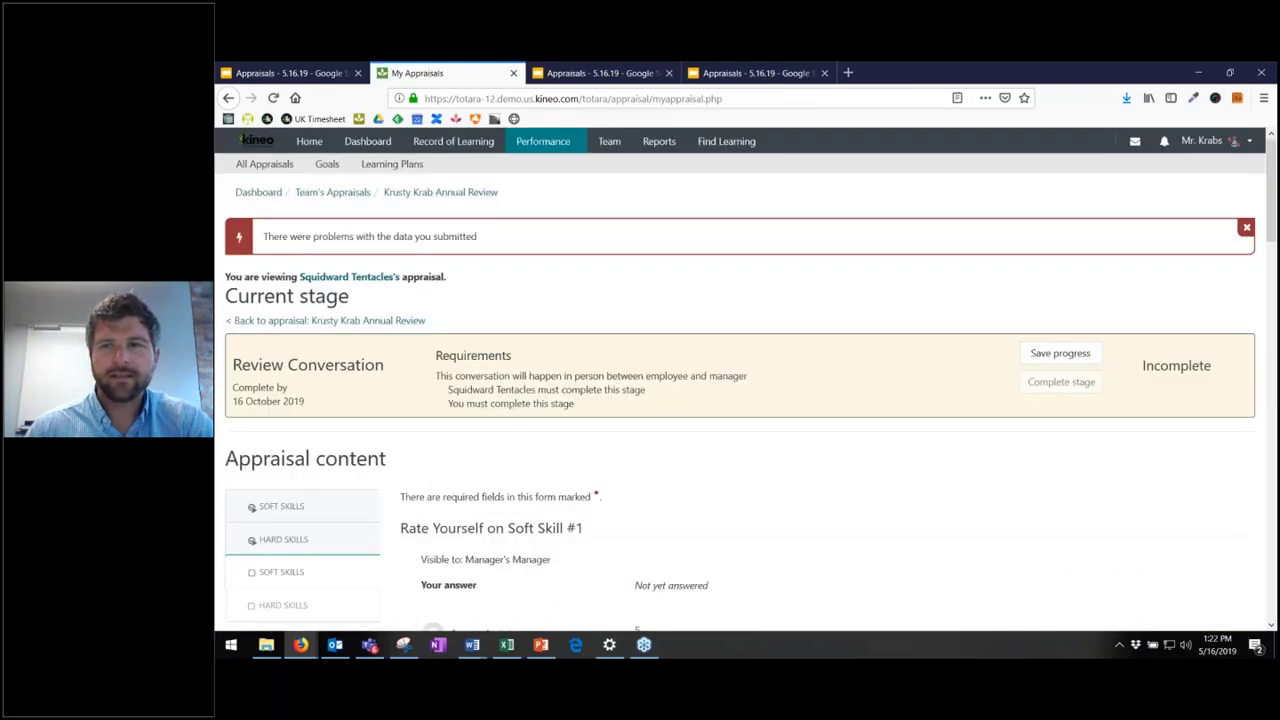
scroll(700, 329, "down", 3)
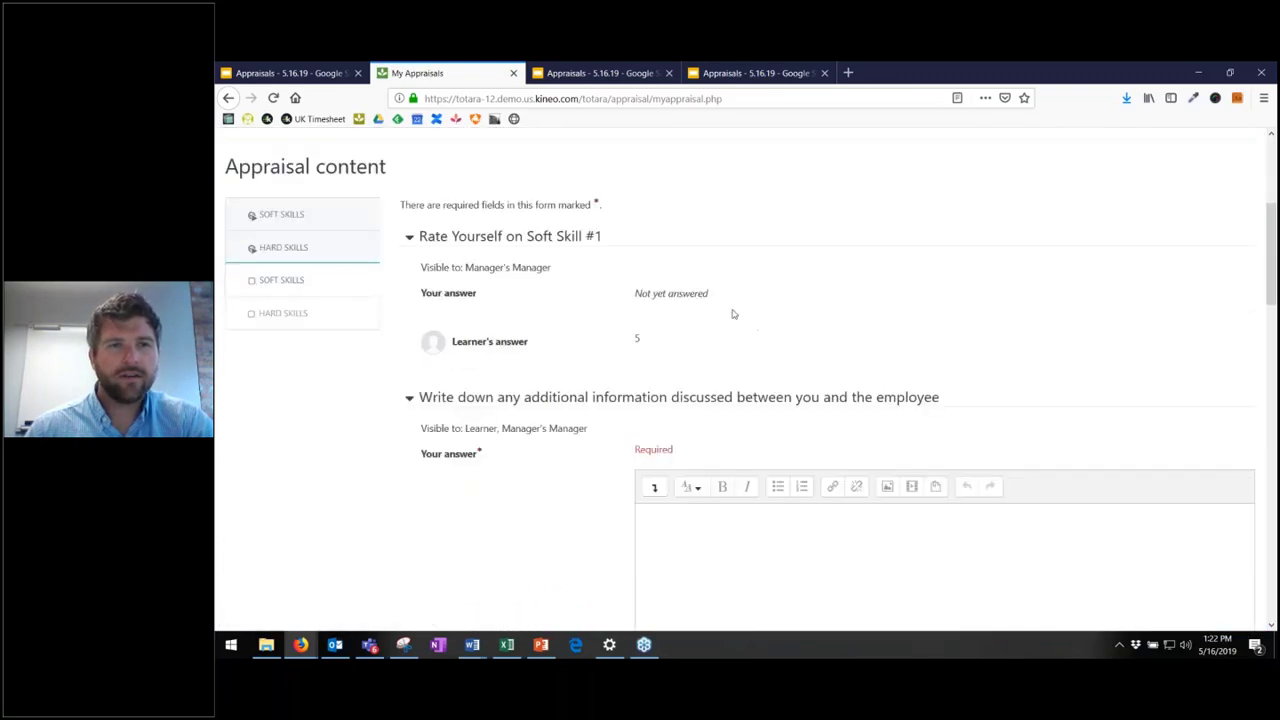
scroll(729, 314, "down", 1)
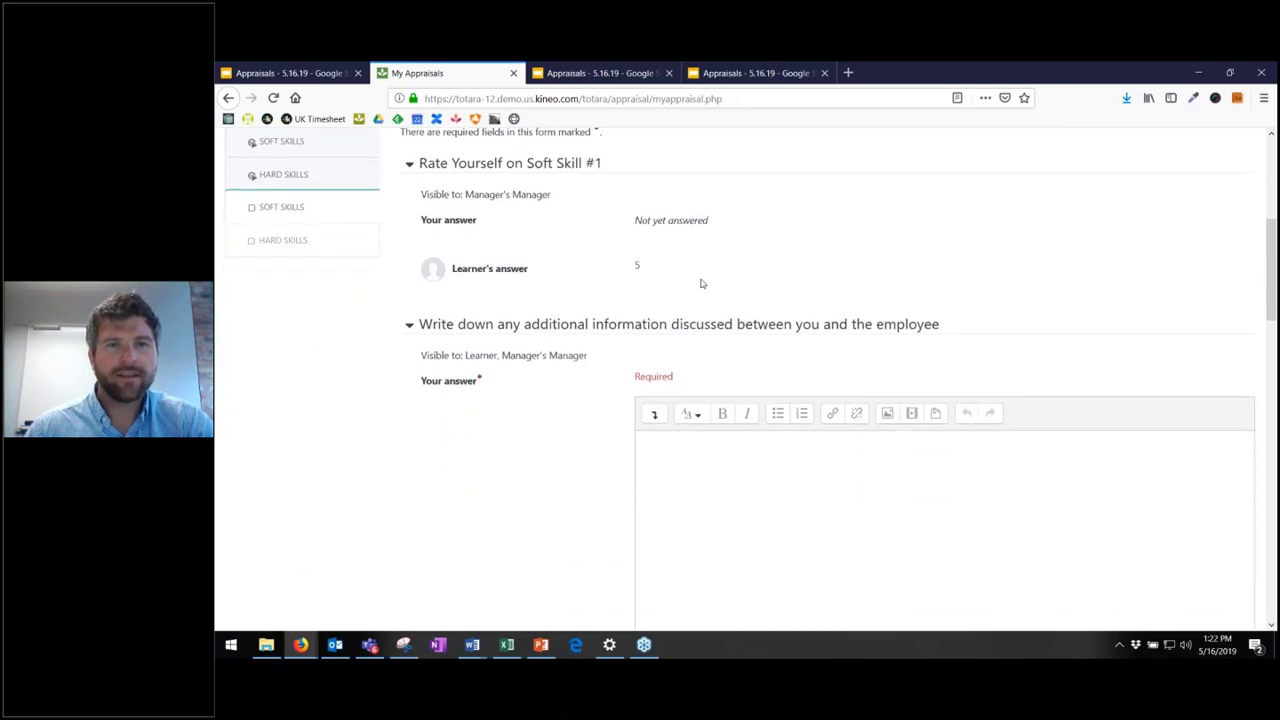
scroll(701, 284, "down", 20)
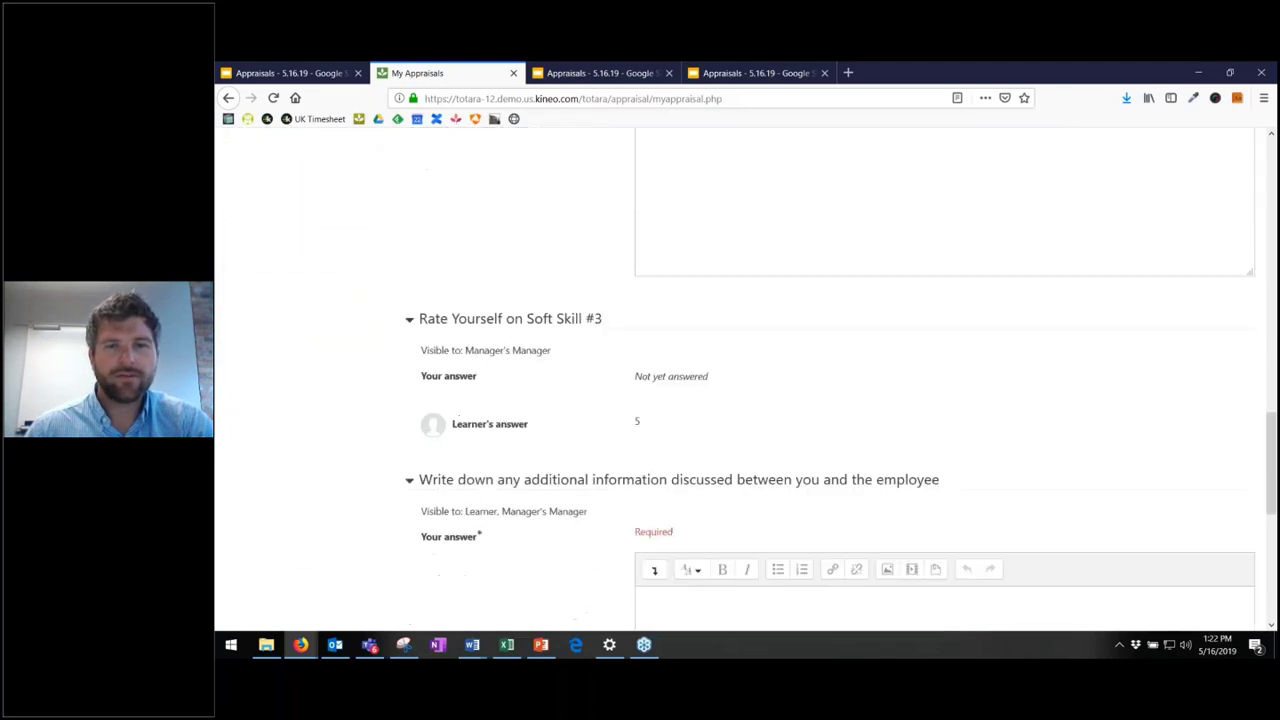
scroll(692, 286, "down", 1)
left_click(638, 516)
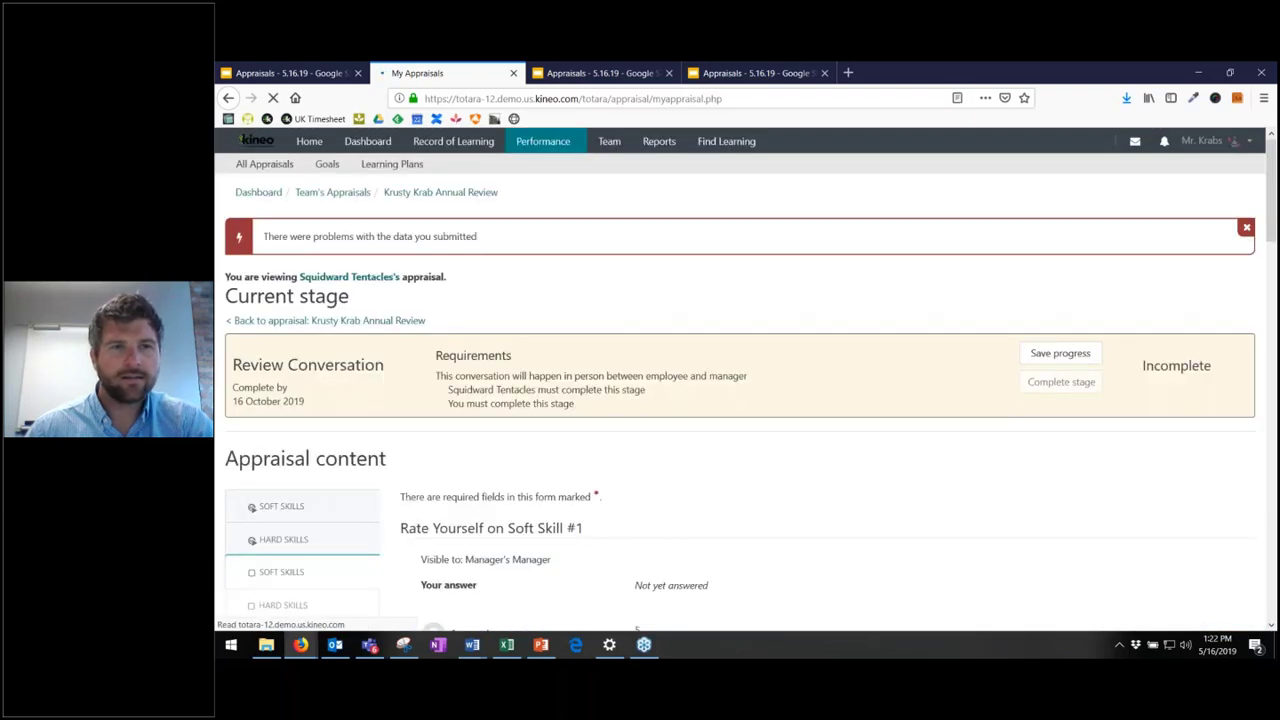
- Enter Test in all three additional-information answers and submit the page
scroll(797, 394, "down", 5)
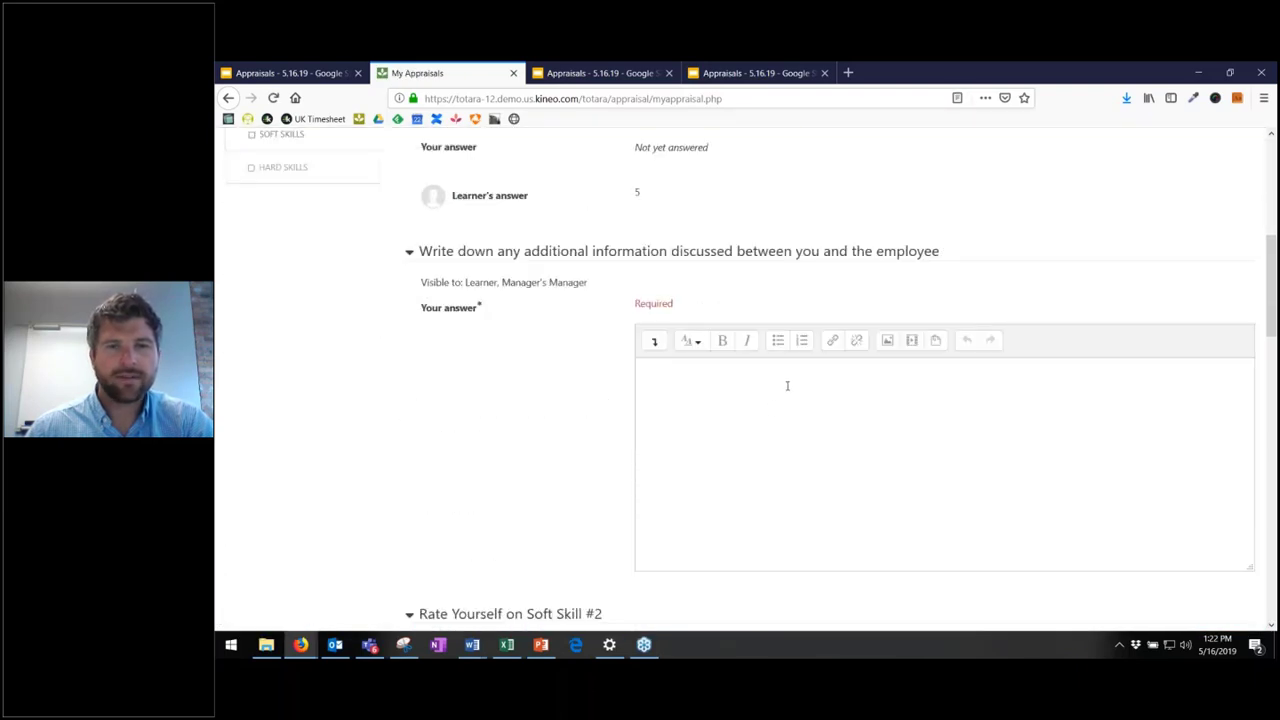
type("Test")
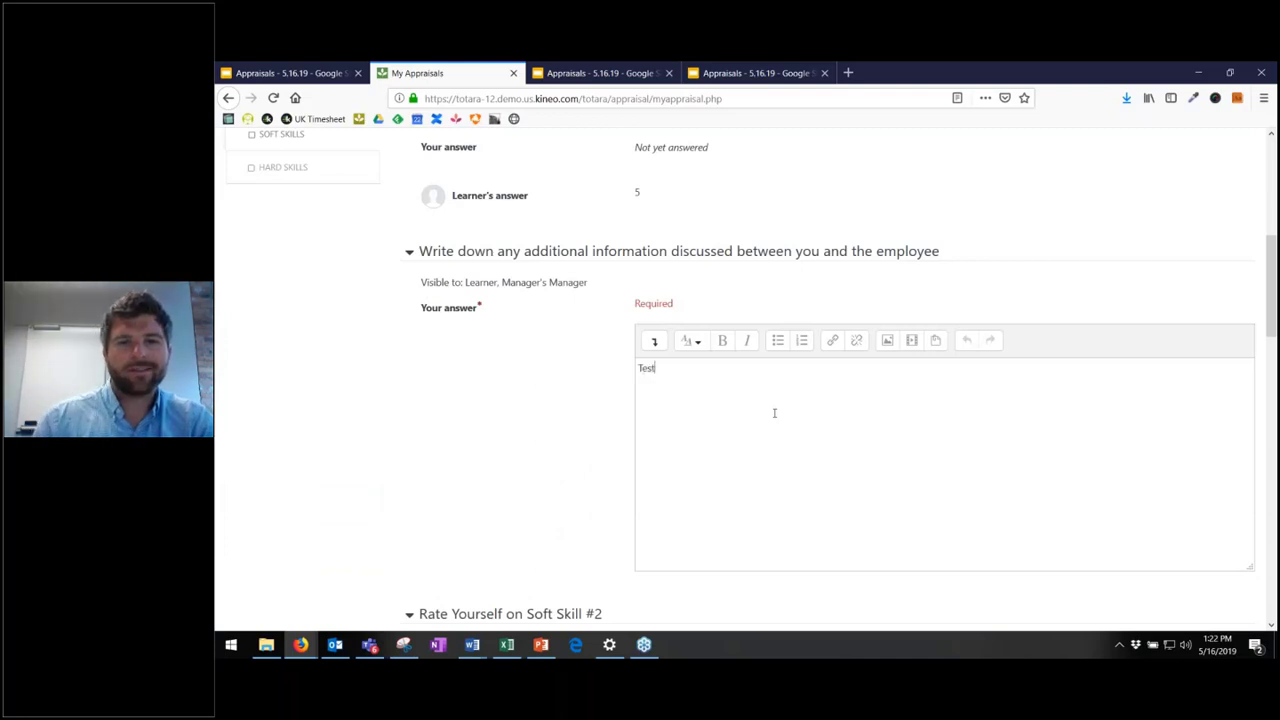
left_click_drag(771, 411, 525, 352)
key("ctrl+c")
scroll(780, 417, "down", 6)
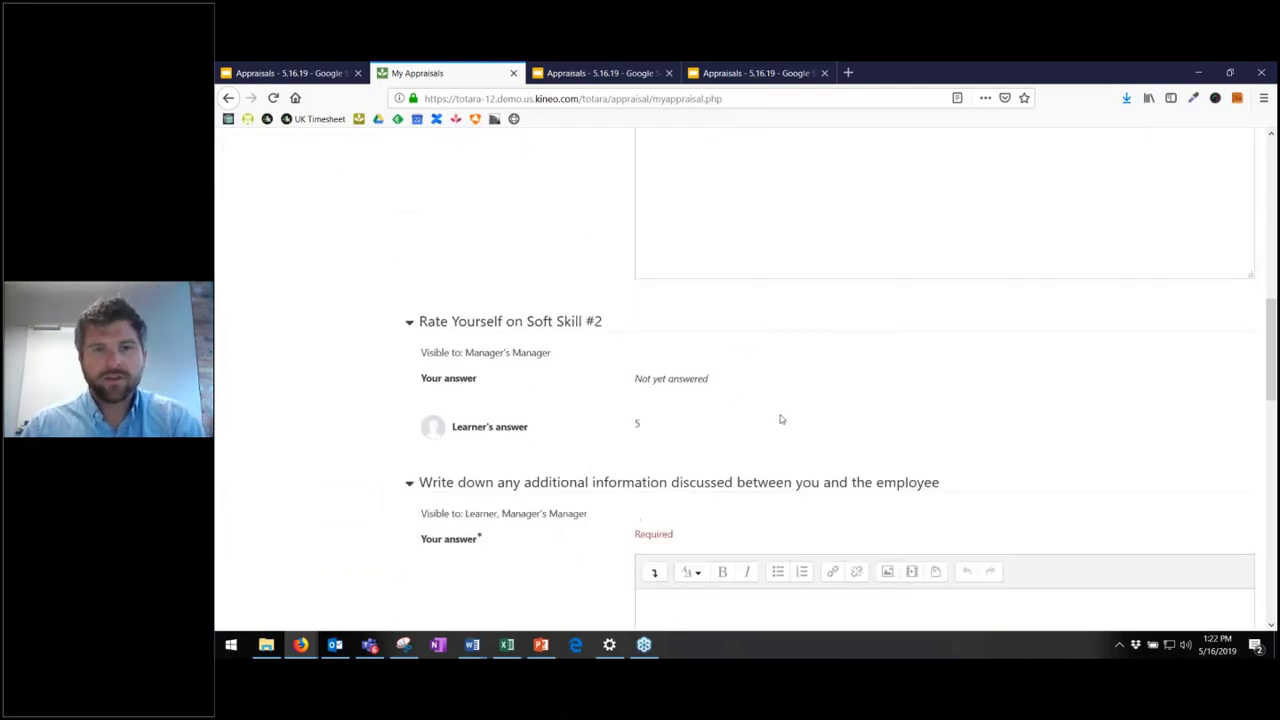
left_click(745, 457)
key("ctrl+v")
scroll(745, 457, "down", 4)
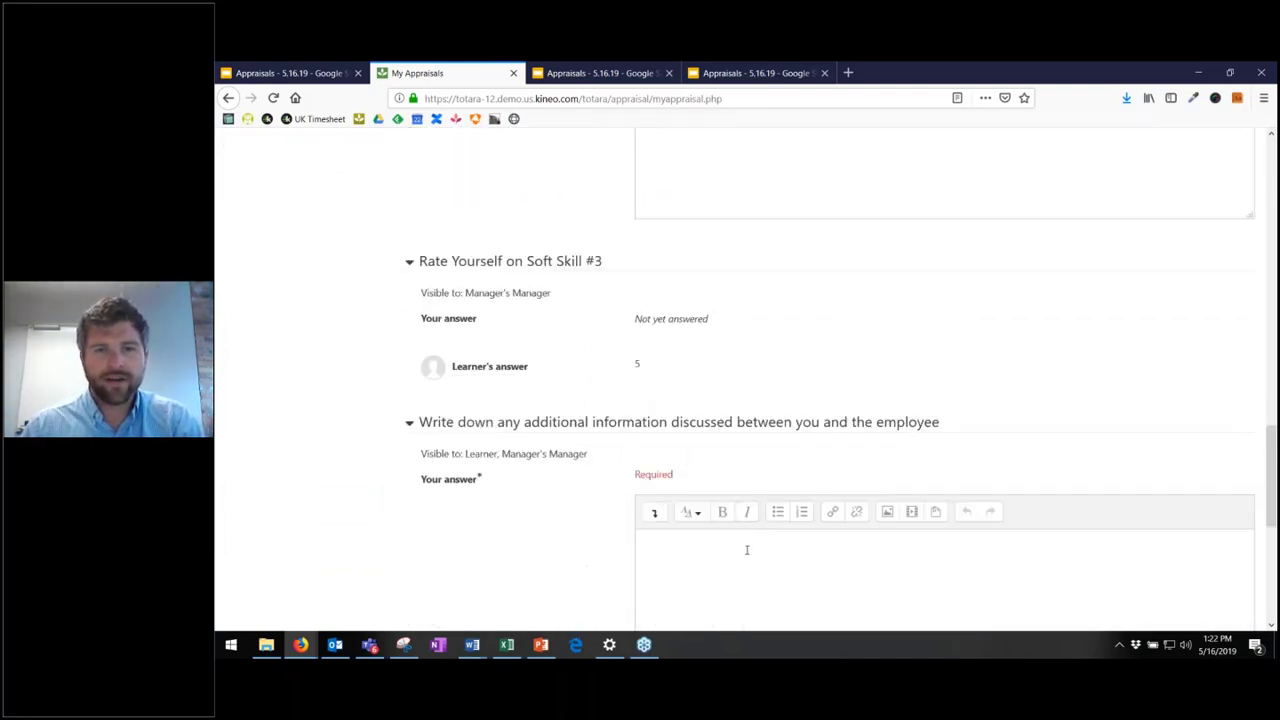
left_click(746, 549)
key("ctrl+v")
scroll(746, 549, "down", 5)
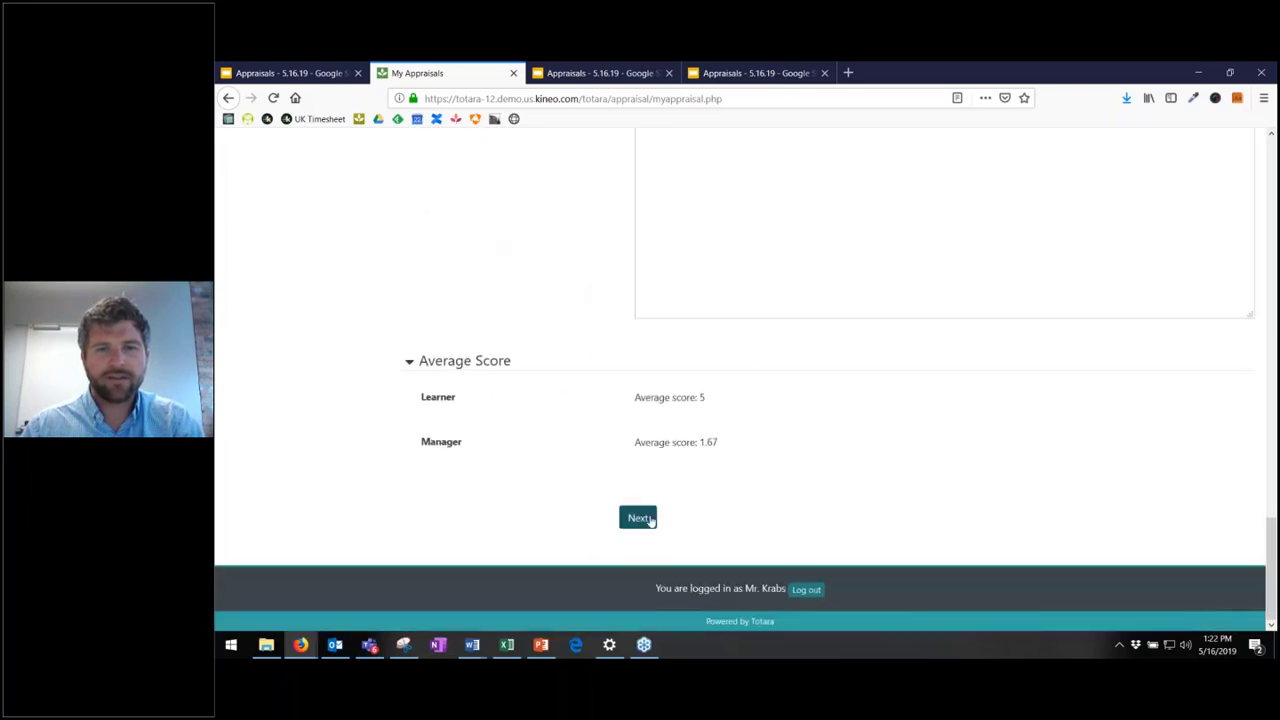
left_click(638, 518)
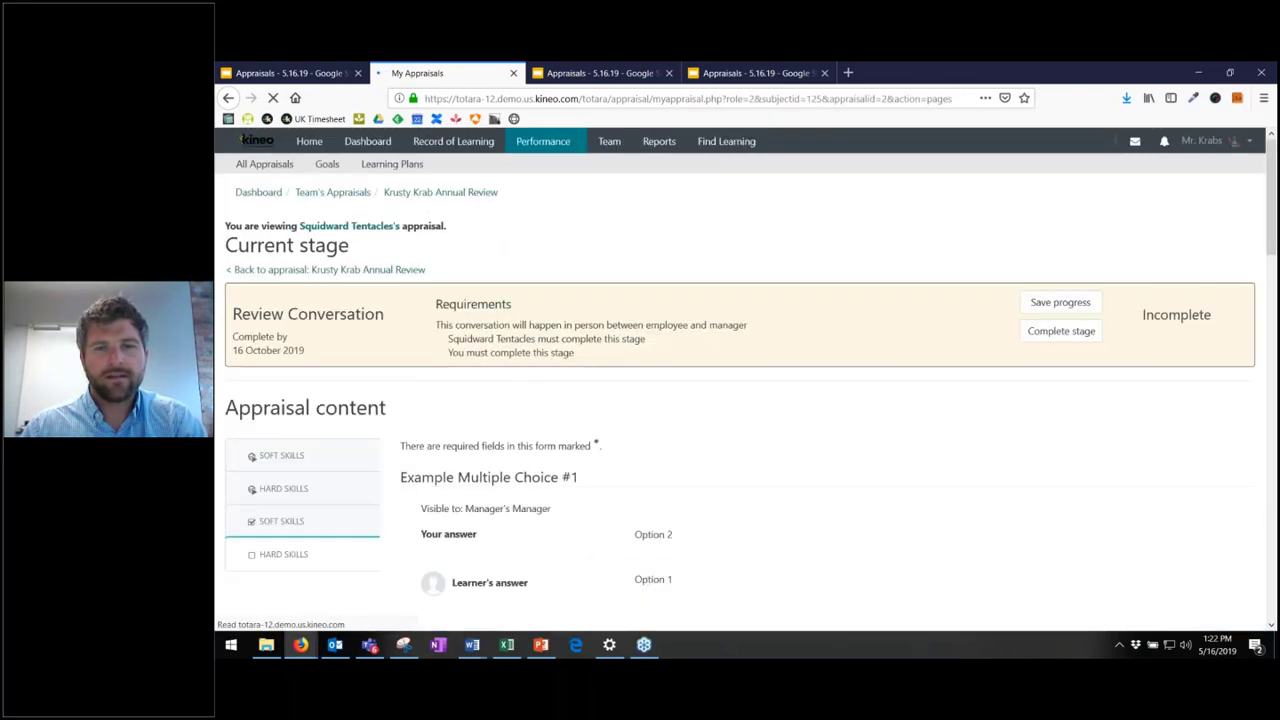
- Enter Test in the first additional-information answer and review the earlier competency answers
scroll(734, 394, "down", 5)
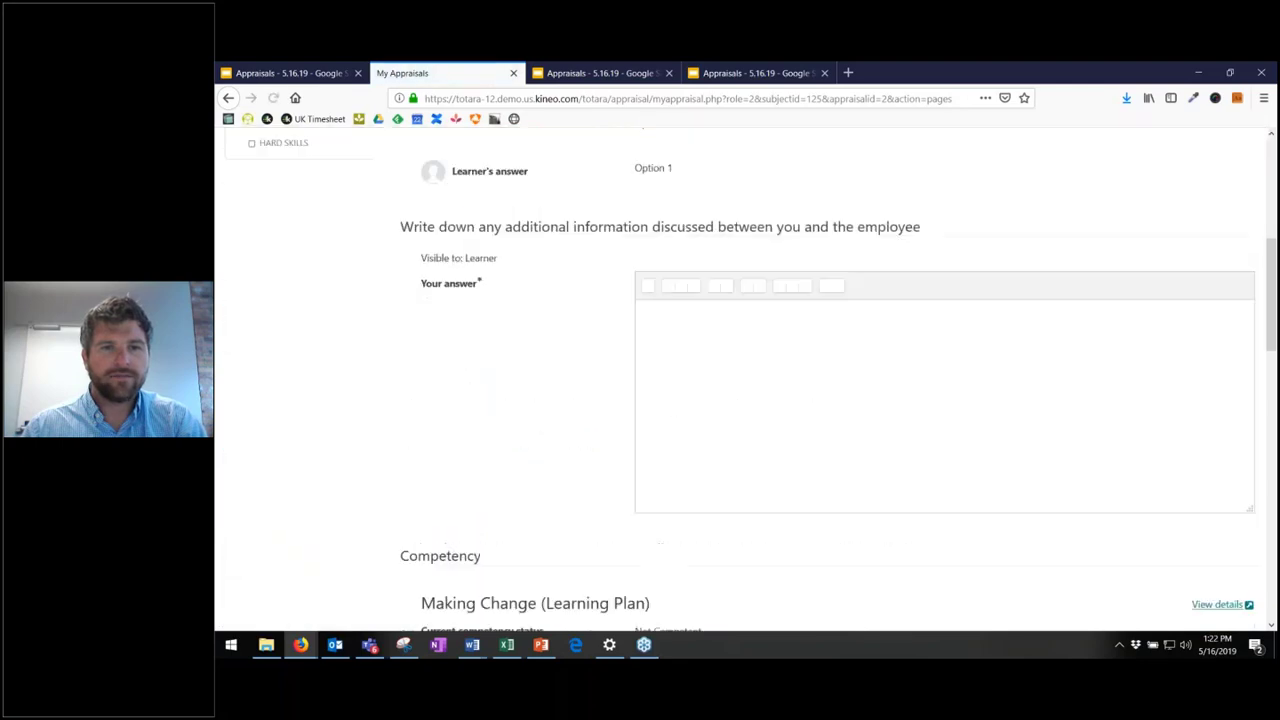
scroll(743, 400, "up", 1)
left_click(743, 400)
type("Test")
scroll(743, 380, "up", 3)
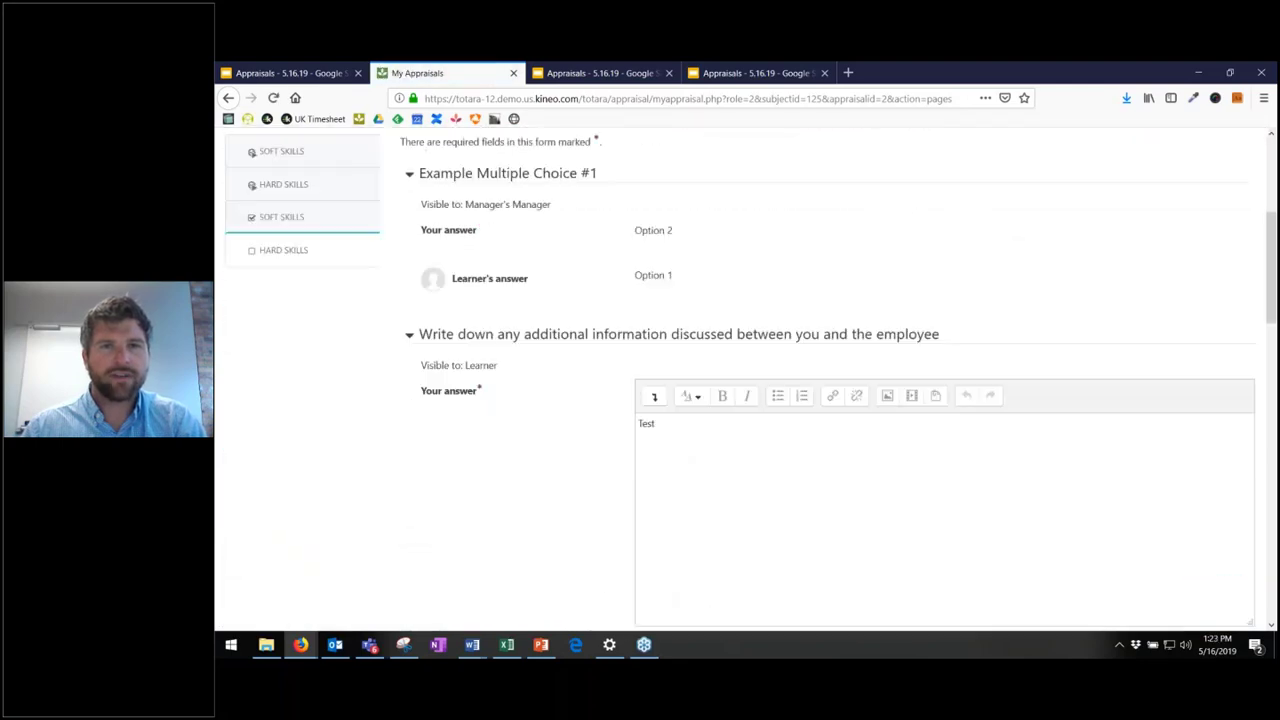
scroll(738, 352, "down", 4)
left_click_drag(634, 305, 784, 357)
left_click(776, 356)
left_click_drag(654, 317, 788, 360)
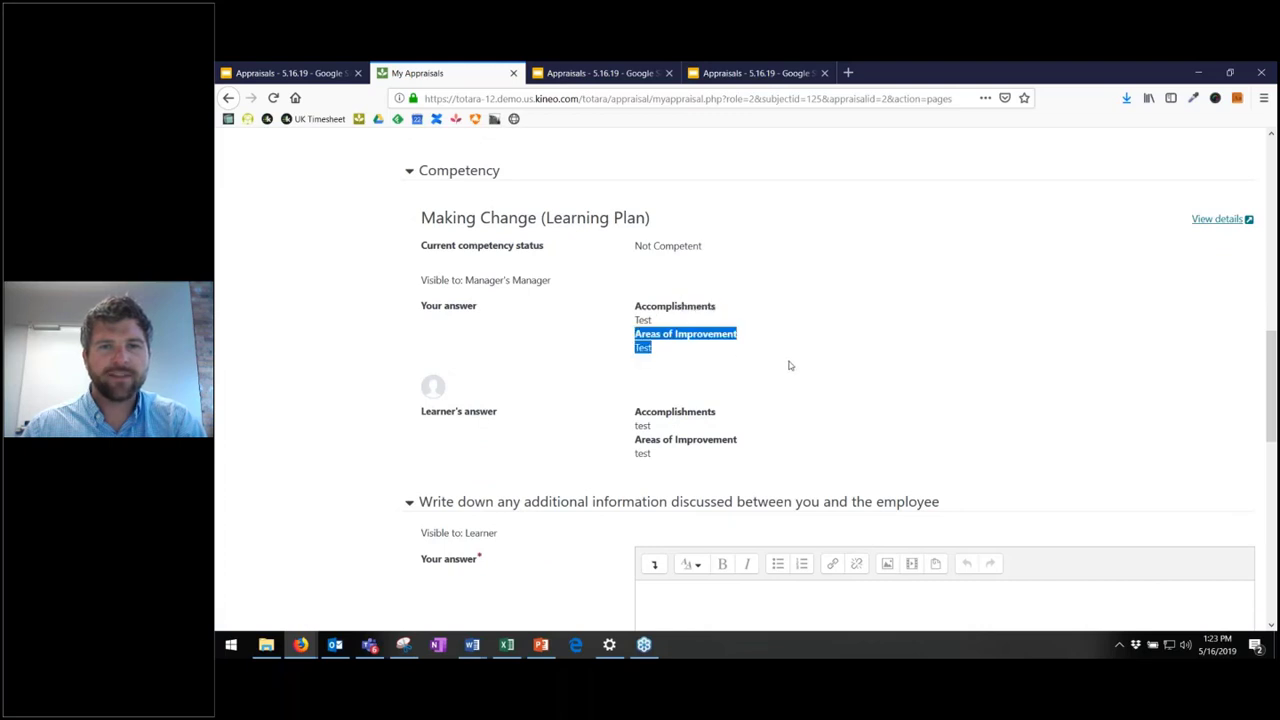
left_click(788, 361)
left_click_drag(651, 320, 733, 331)
left_click(718, 334)
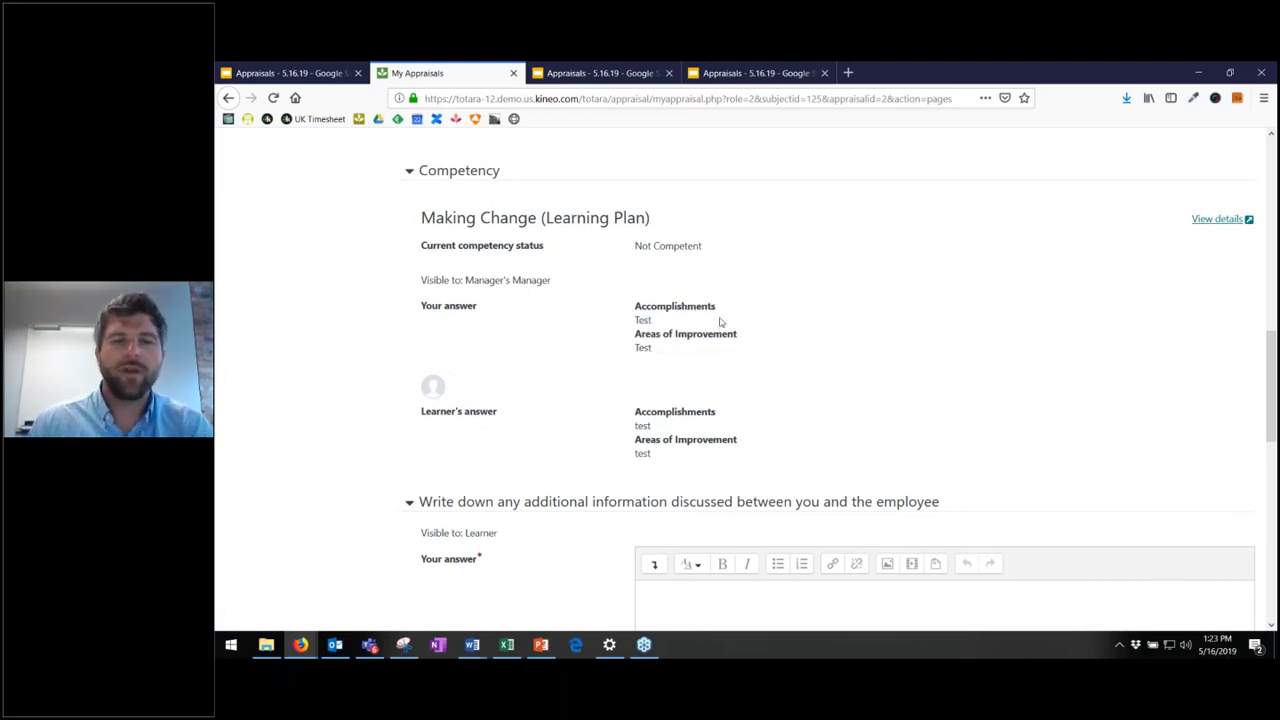
- Enter Test in the second additional-information answer and complete the Review Conversation stage
scroll(674, 390, "down", 3)
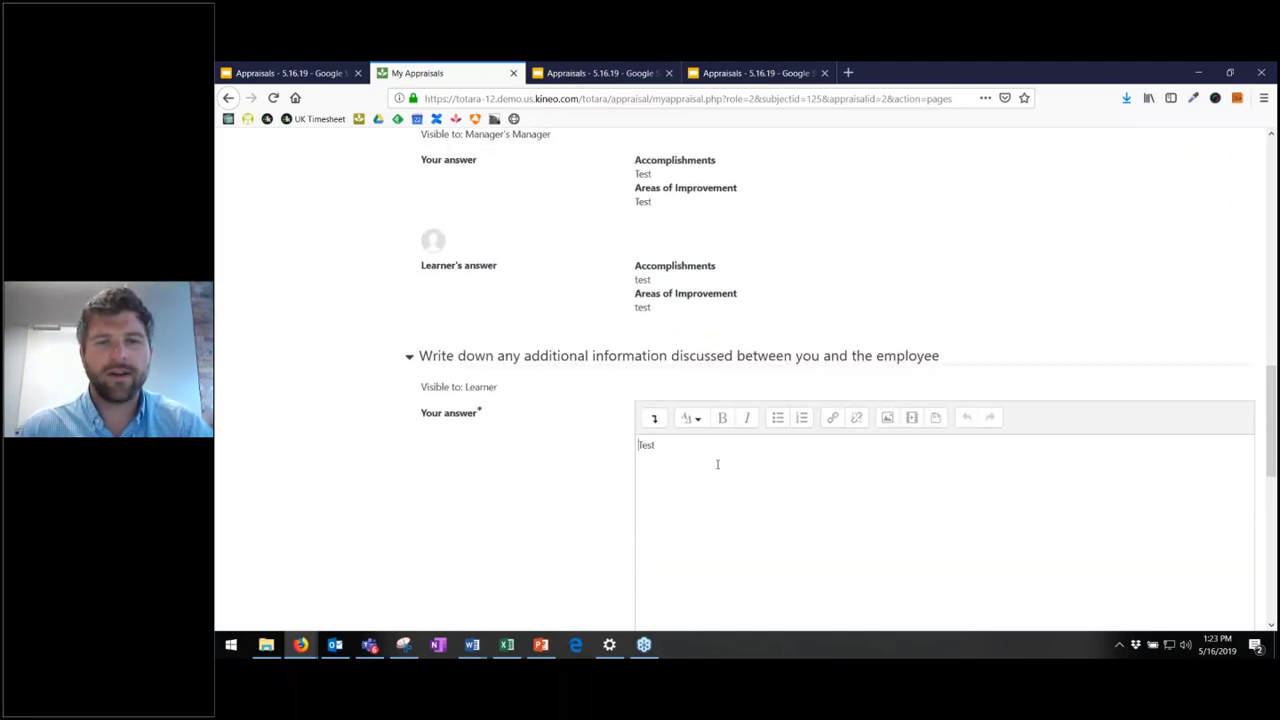
scroll(696, 307, "down", 7)
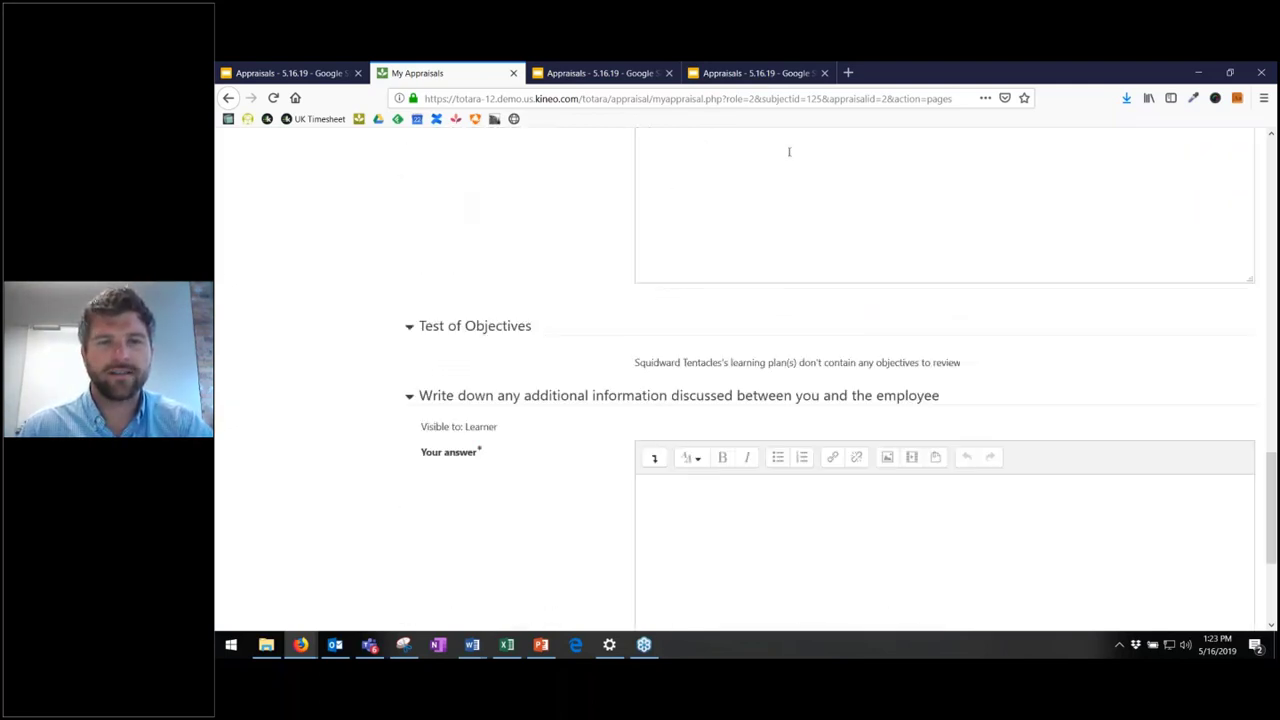
scroll(812, 423, "down", 3)
left_click(812, 423)
type("Test")
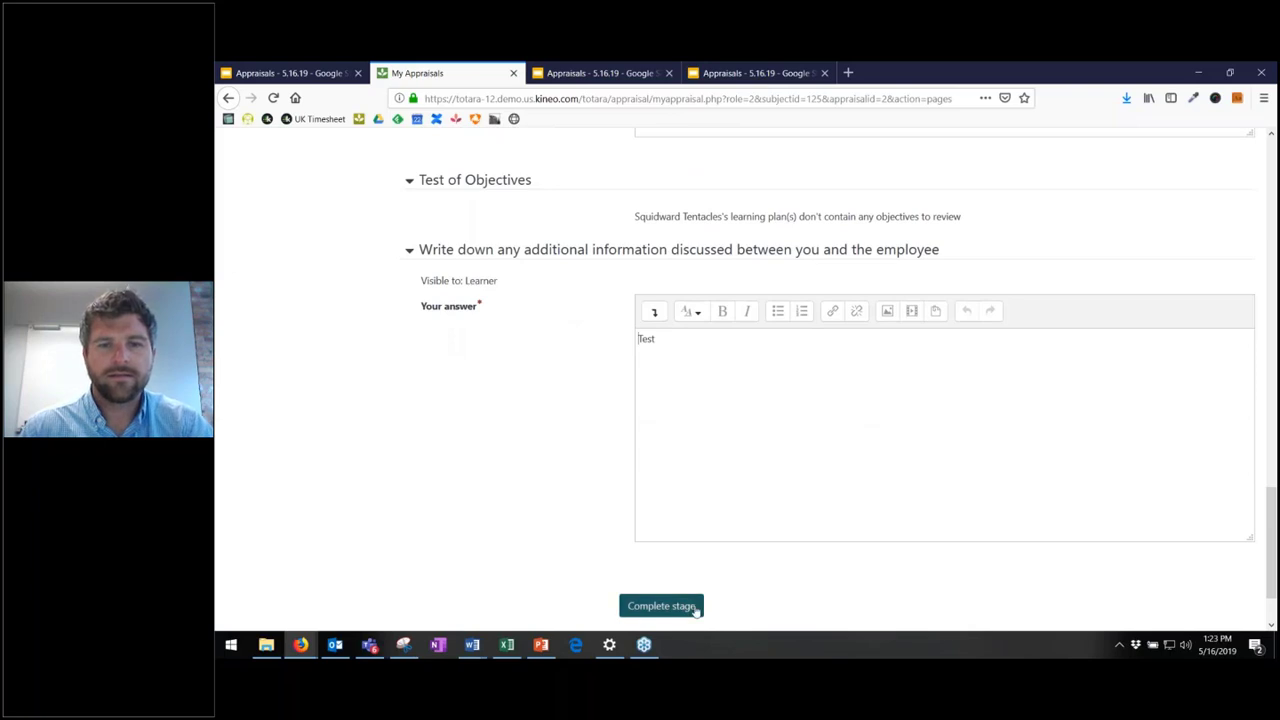
left_click(697, 607)
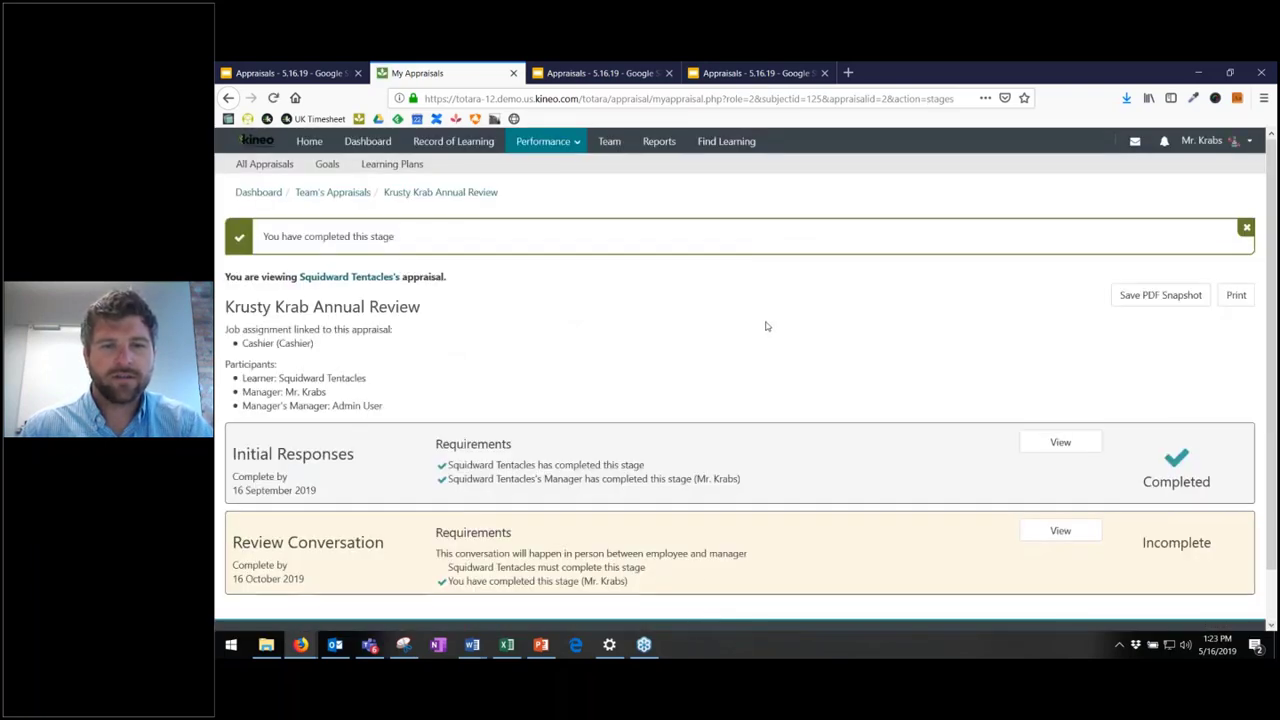
- Check the appraisal overview, then open the manager's user menu at the top right
scroll(711, 394, "down", 2)
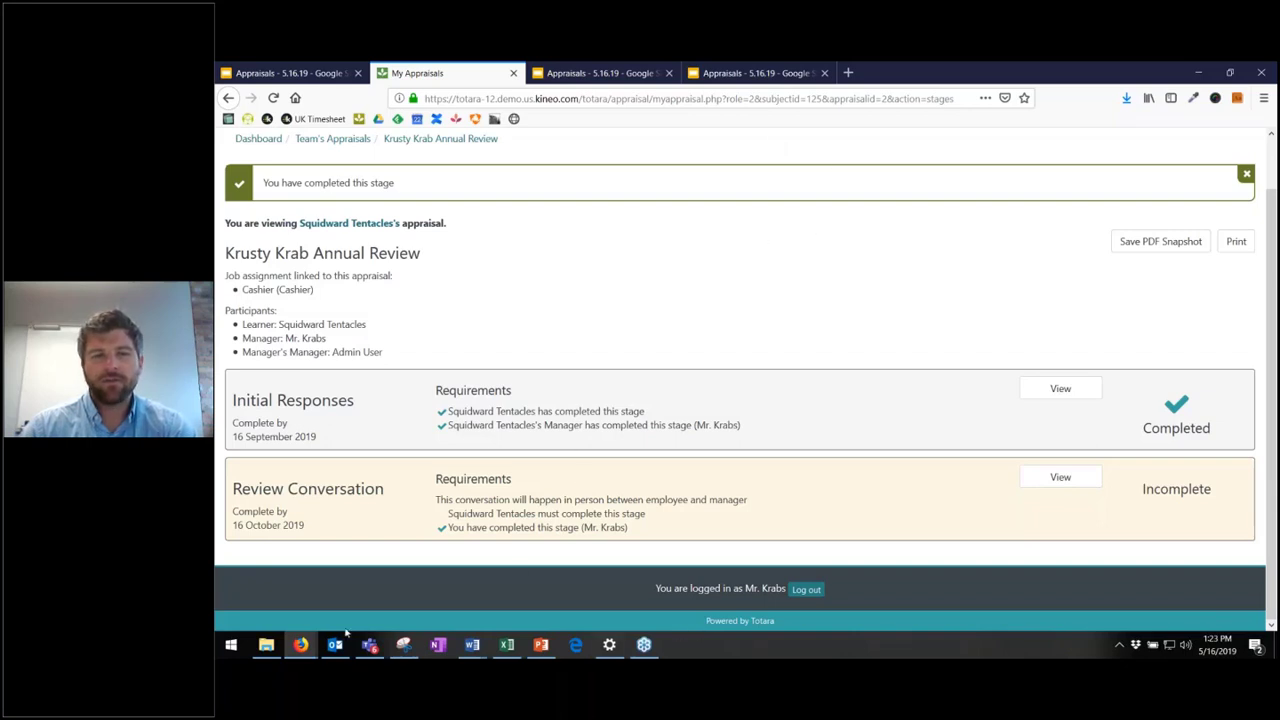
left_click(300, 645)
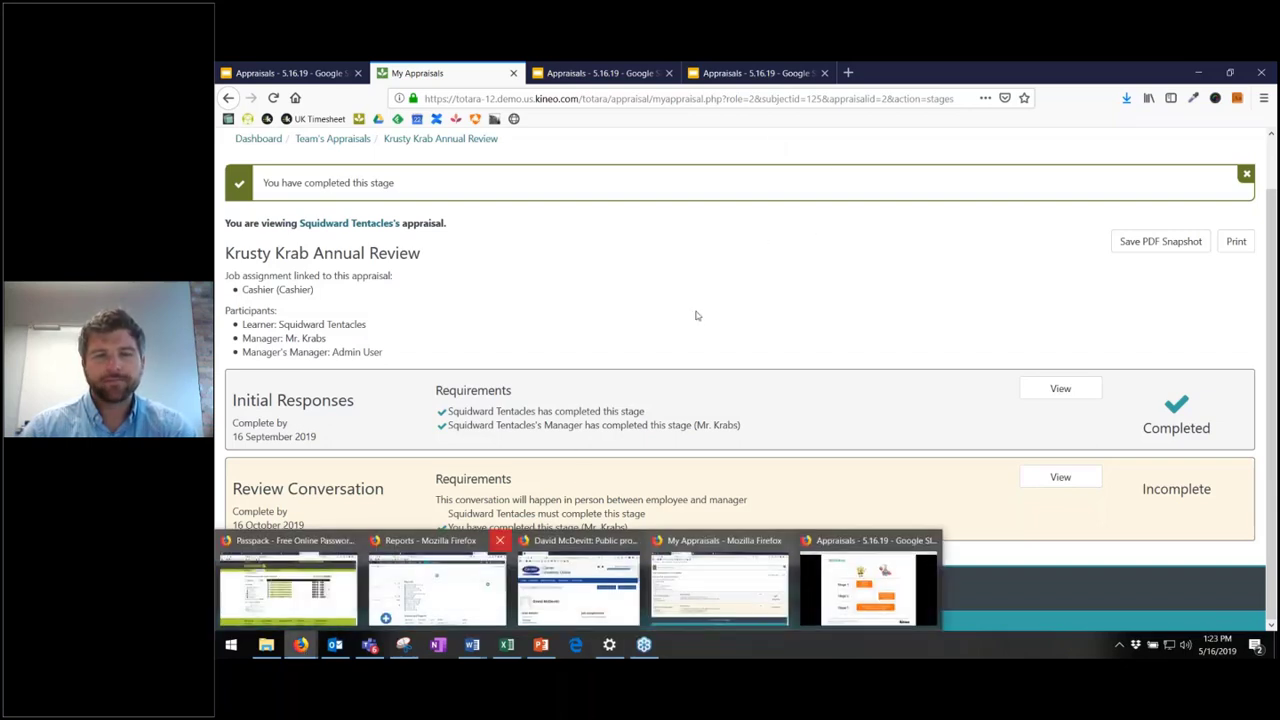
scroll(703, 309, "up", 1)
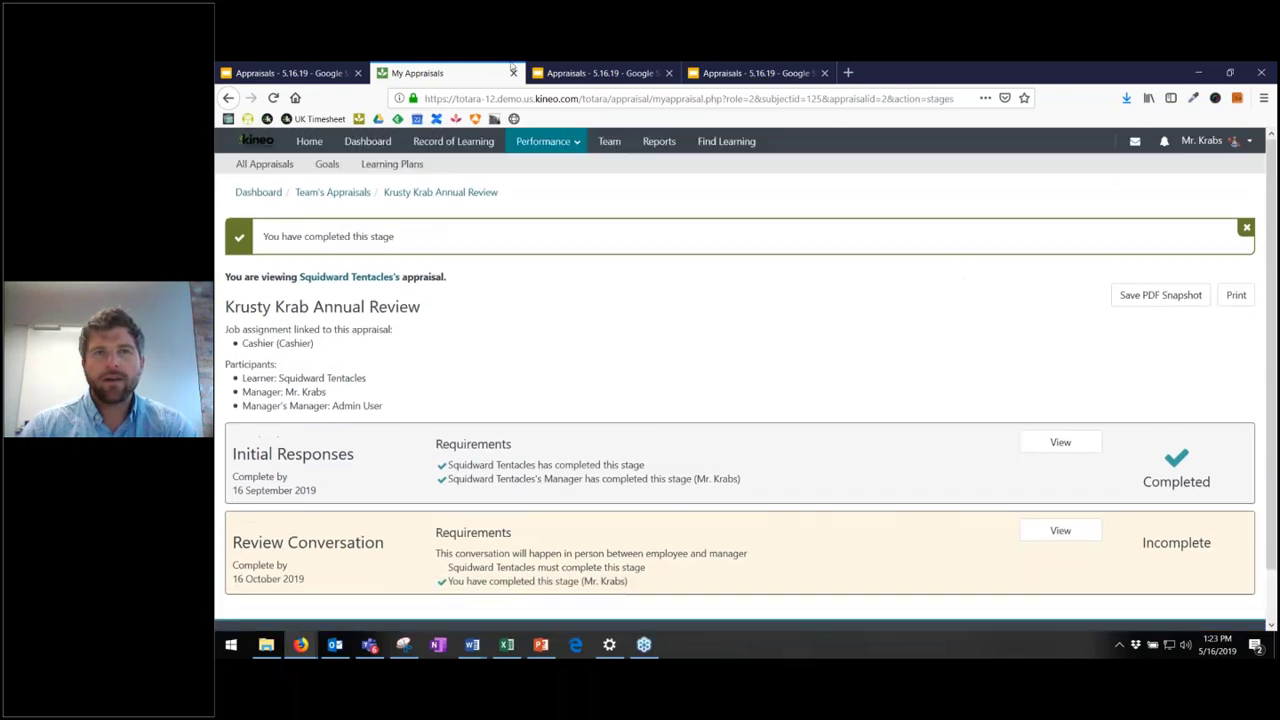
left_click(1230, 140)
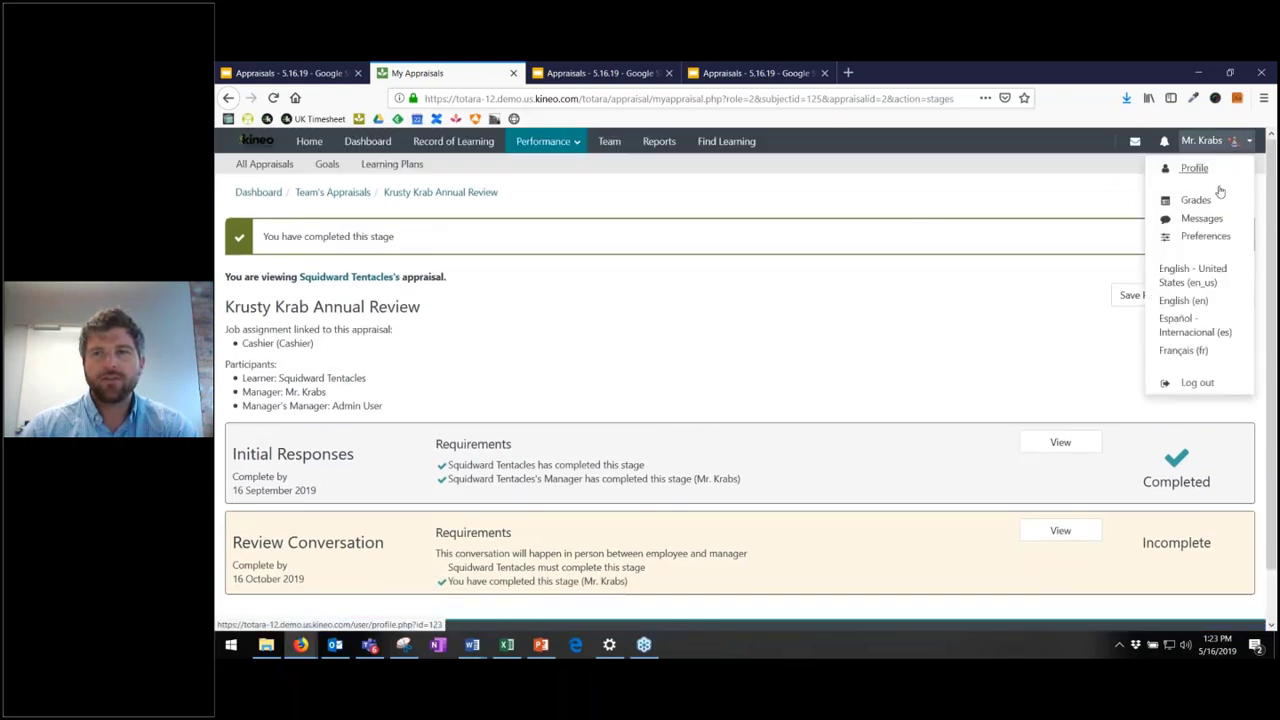
- Log out of the manager account and try signing in as admin
left_click(1200, 383)
left_click(383, 314)
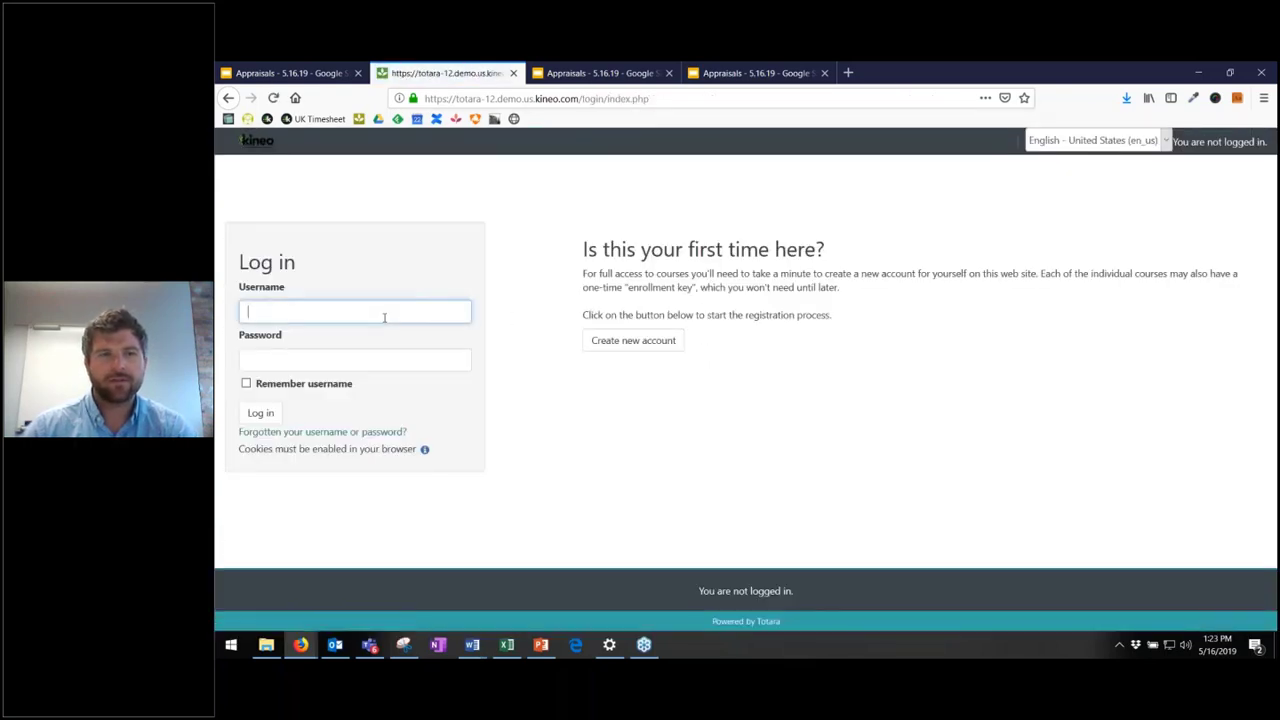
type("admin")
key("Tab")
type("****")
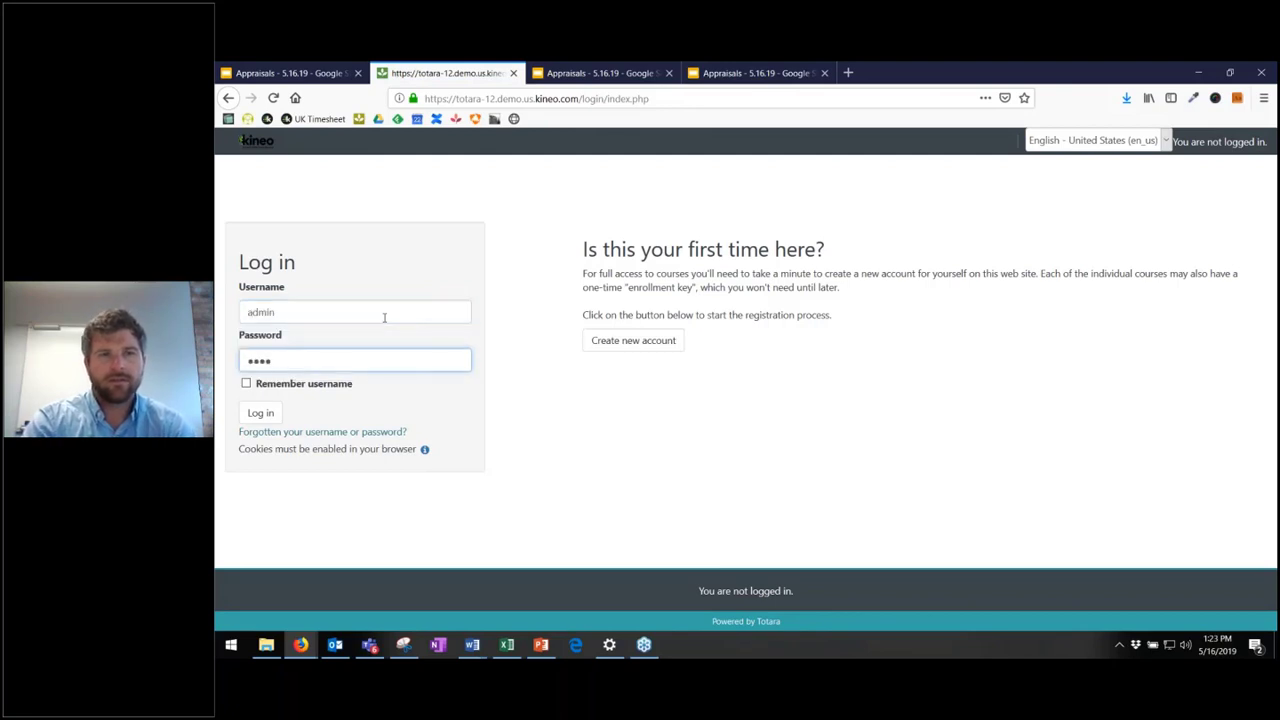
key("Return")
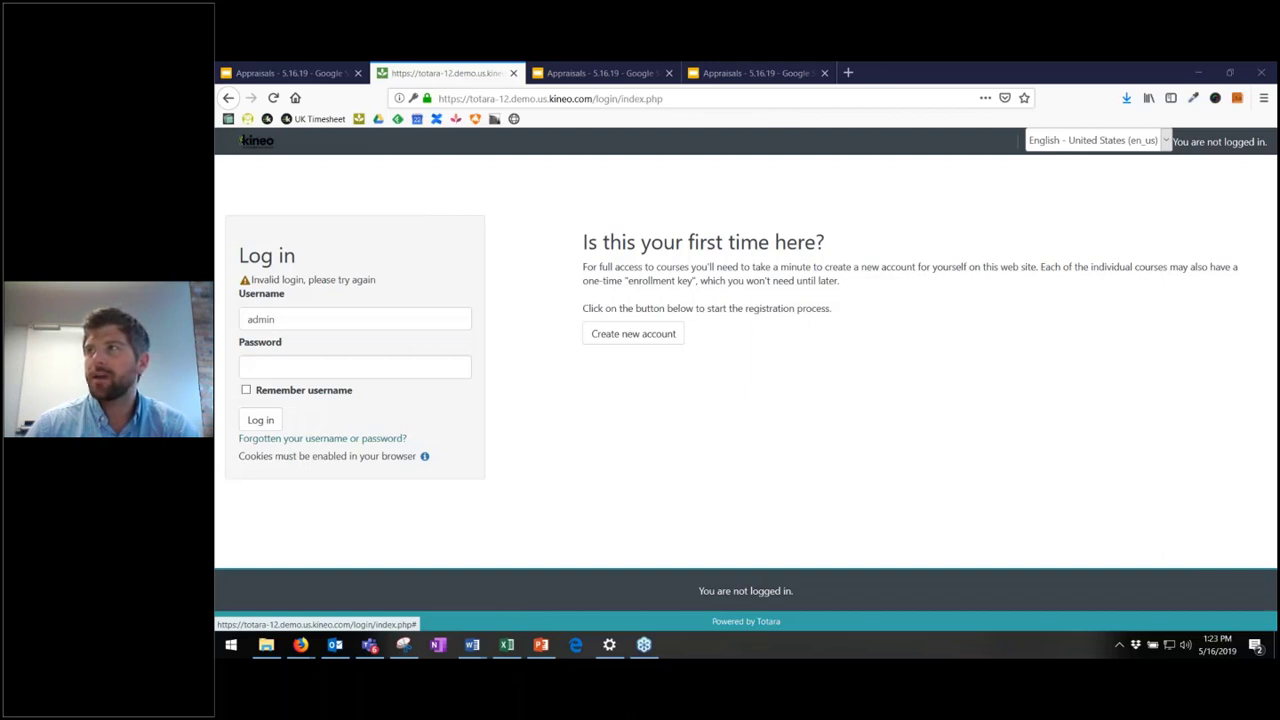
- Re-enter the admin password, sign in, and decline Firefox's save-login offer
left_click(392, 372)
key("ctrl+v")
key("Return")
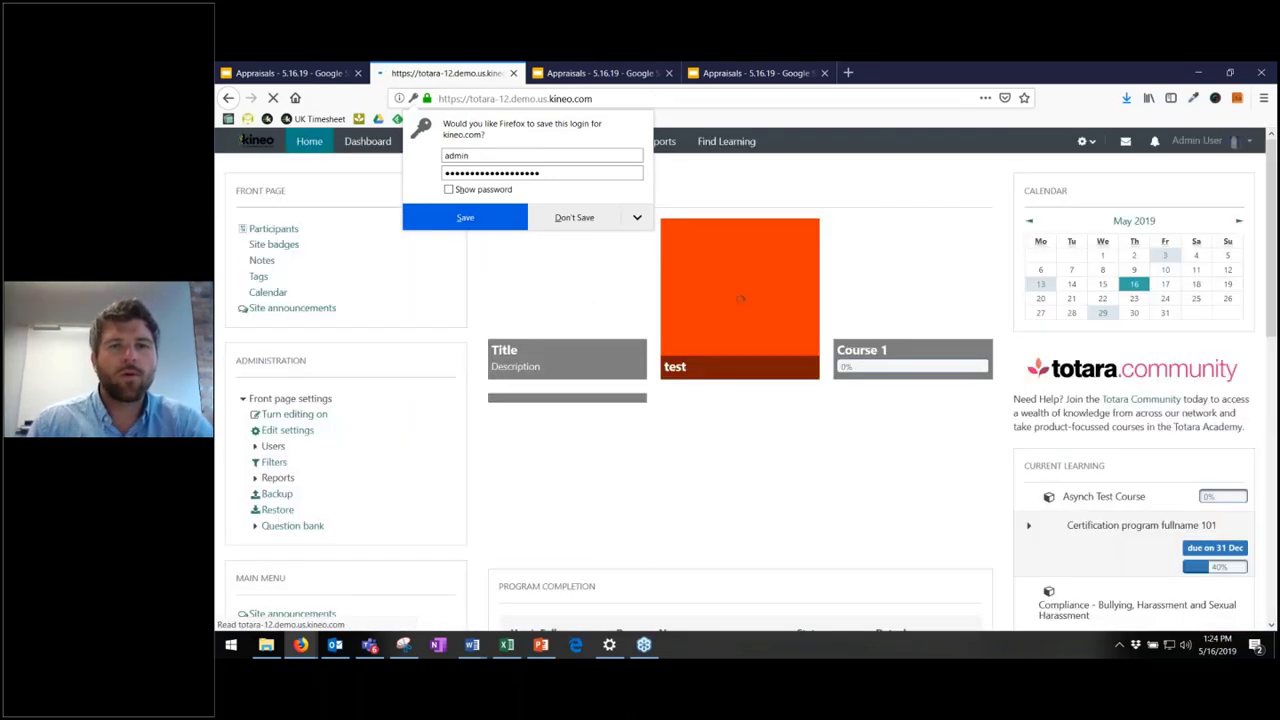
left_click(574, 217)
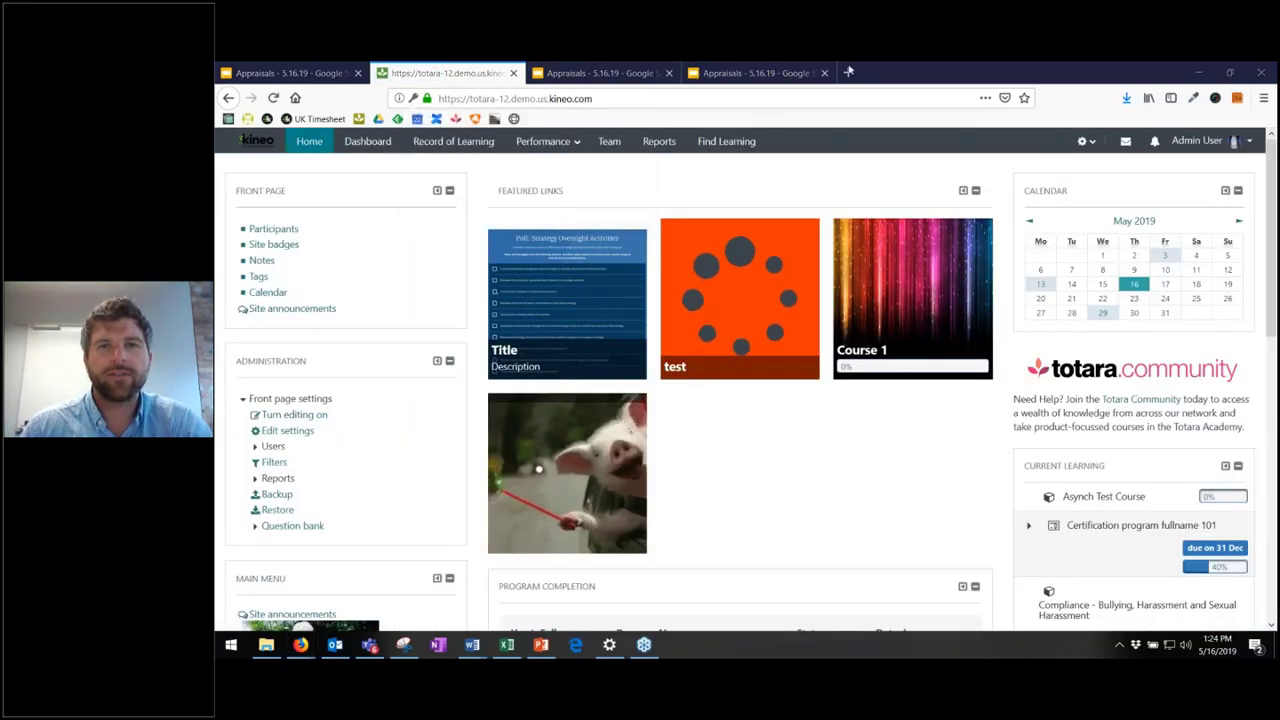
- Open Reports > Appraisal Detail Report Source for the Krusty Krab Annual Review
left_click(655, 143)
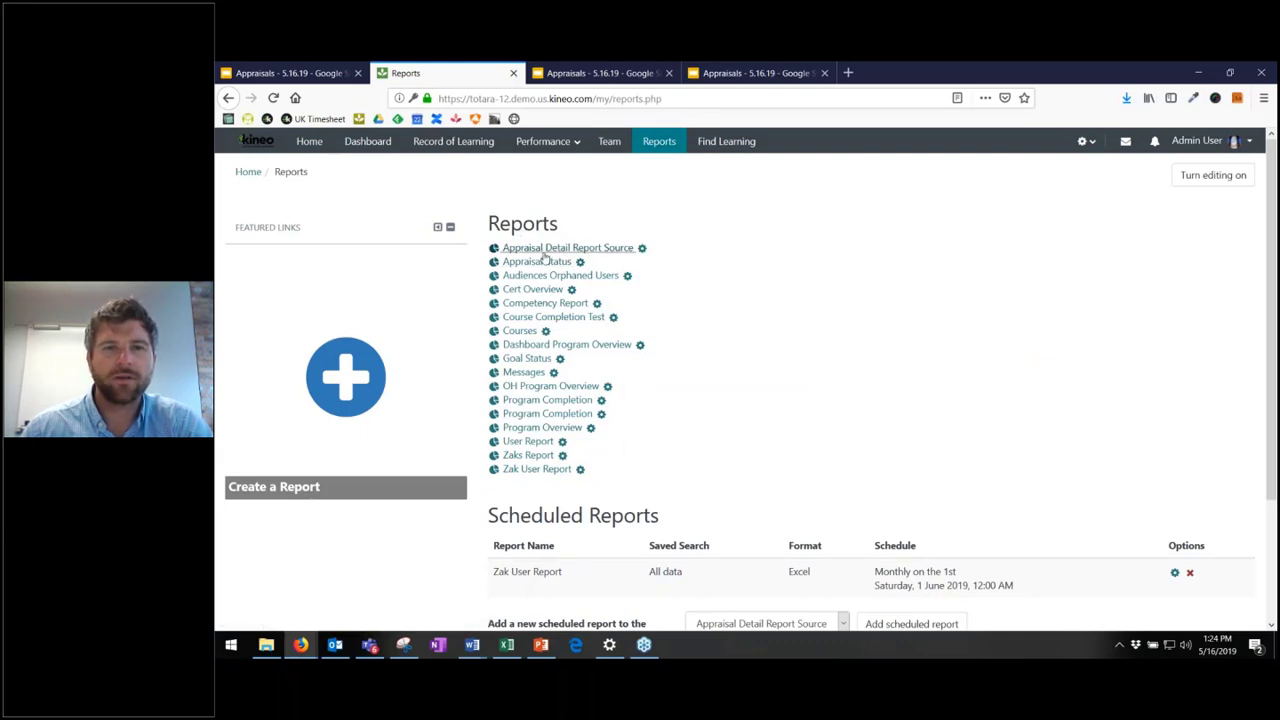
left_click(543, 258)
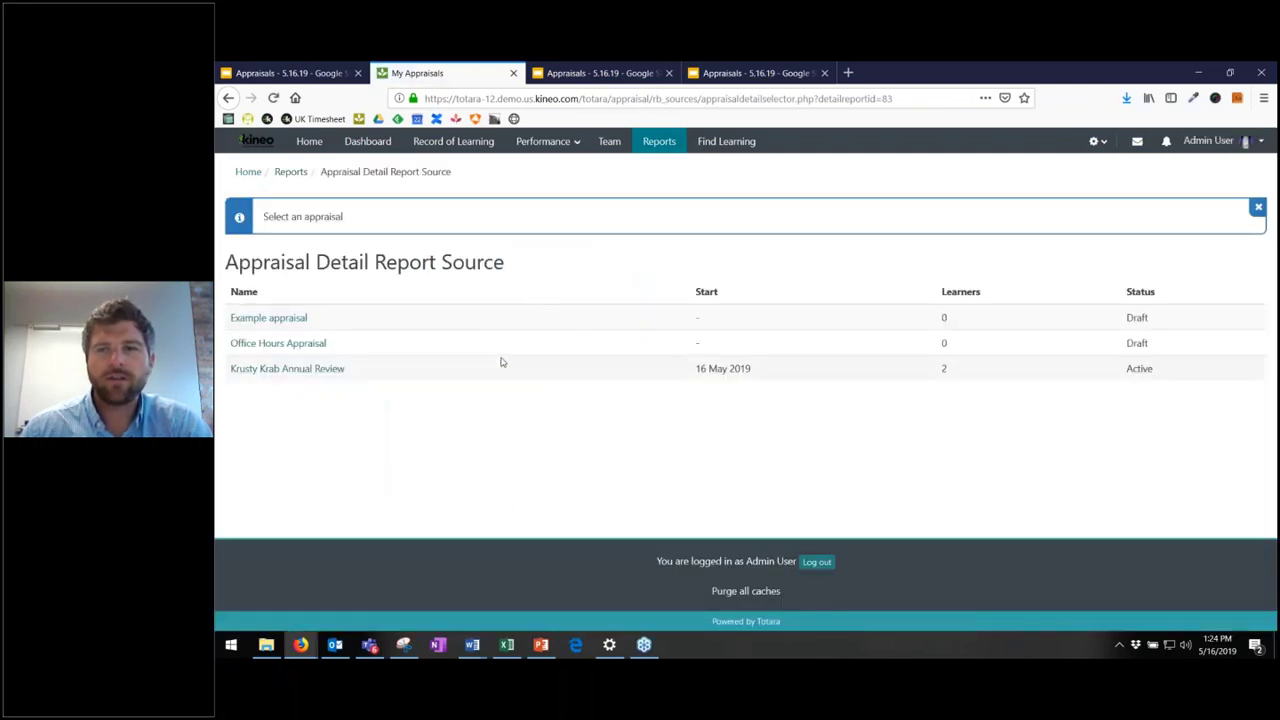
left_click(312, 369)
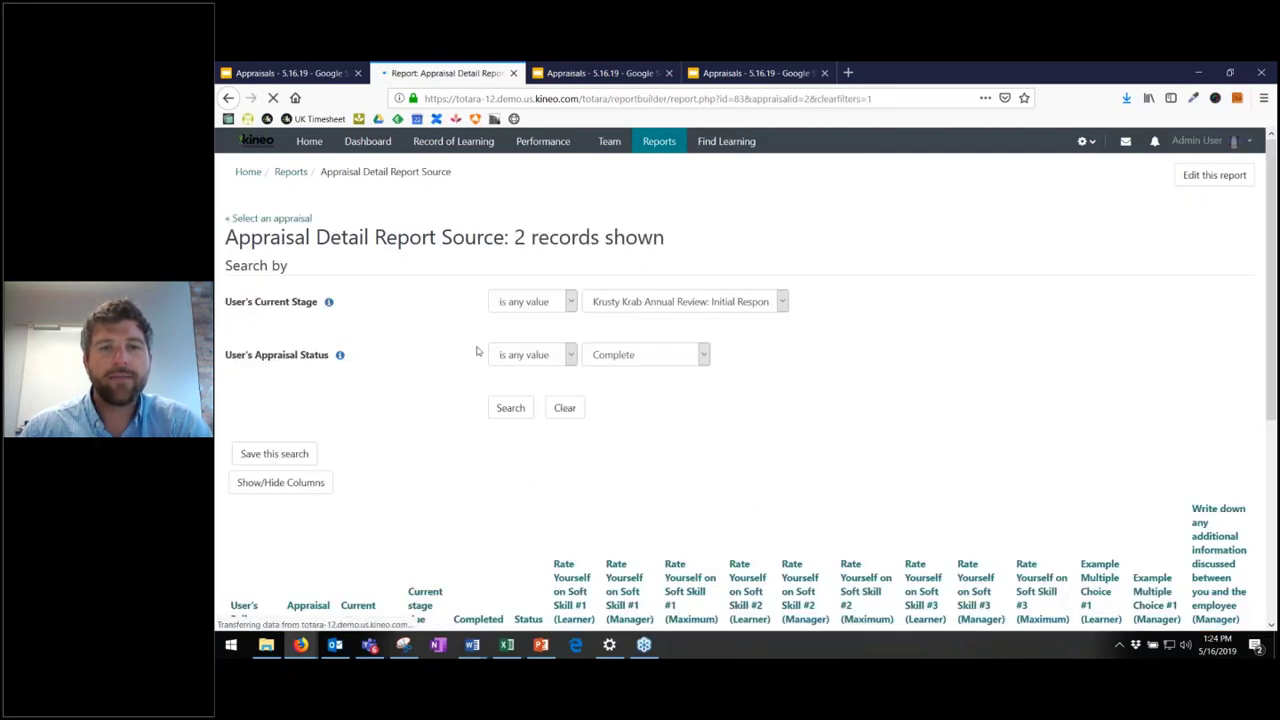
- Scroll through both records to the Overall total columns, then return to Reports
scroll(421, 309, "down", 5)
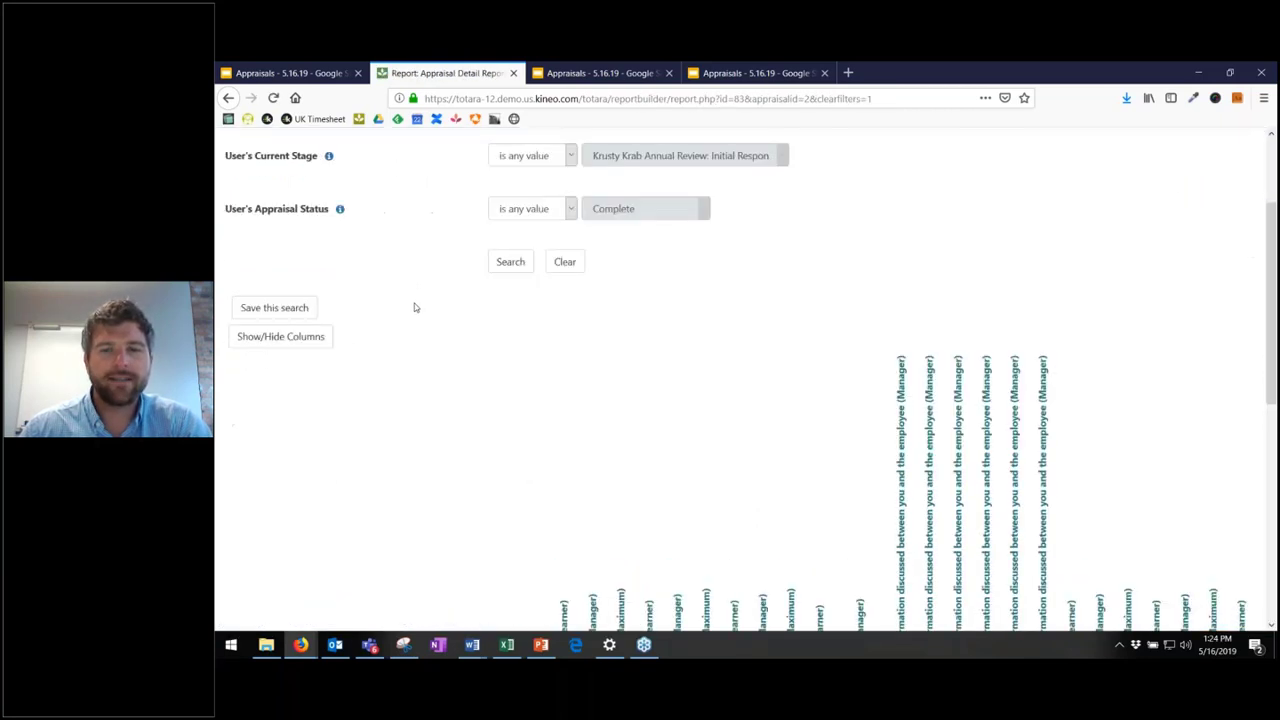
scroll(465, 351, "down", 3)
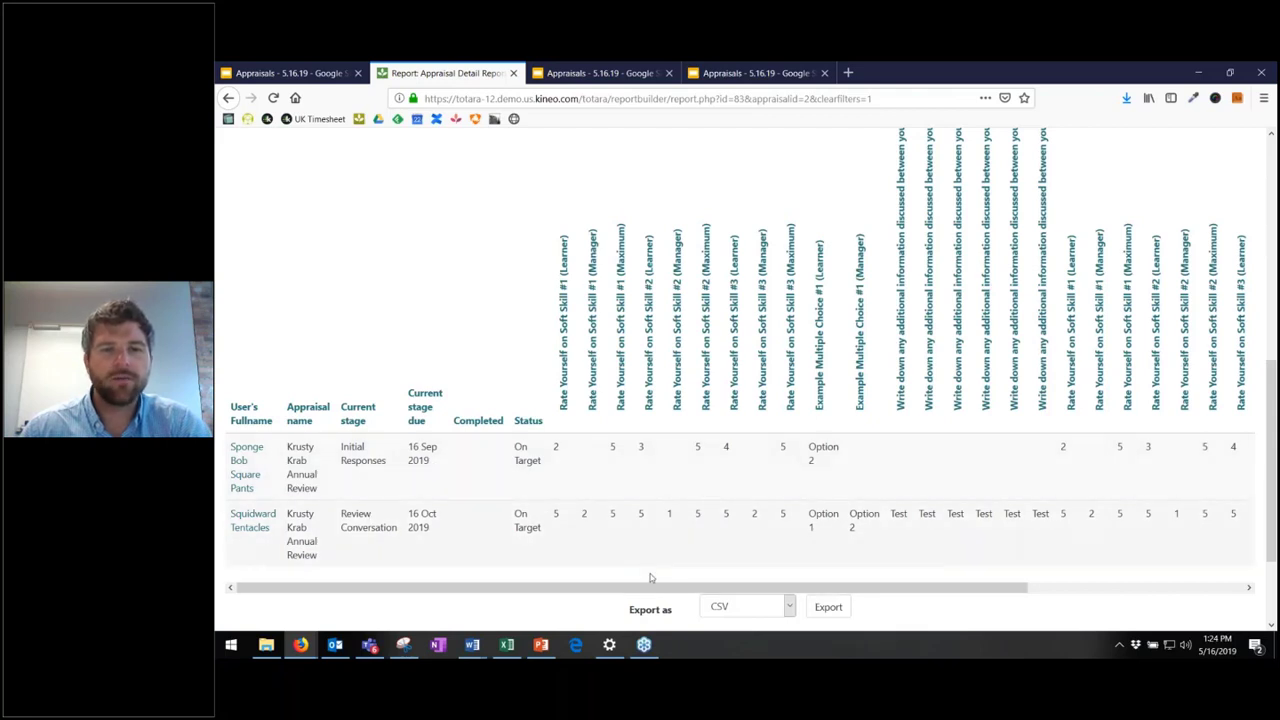
left_click_drag(790, 592, 1160, 571)
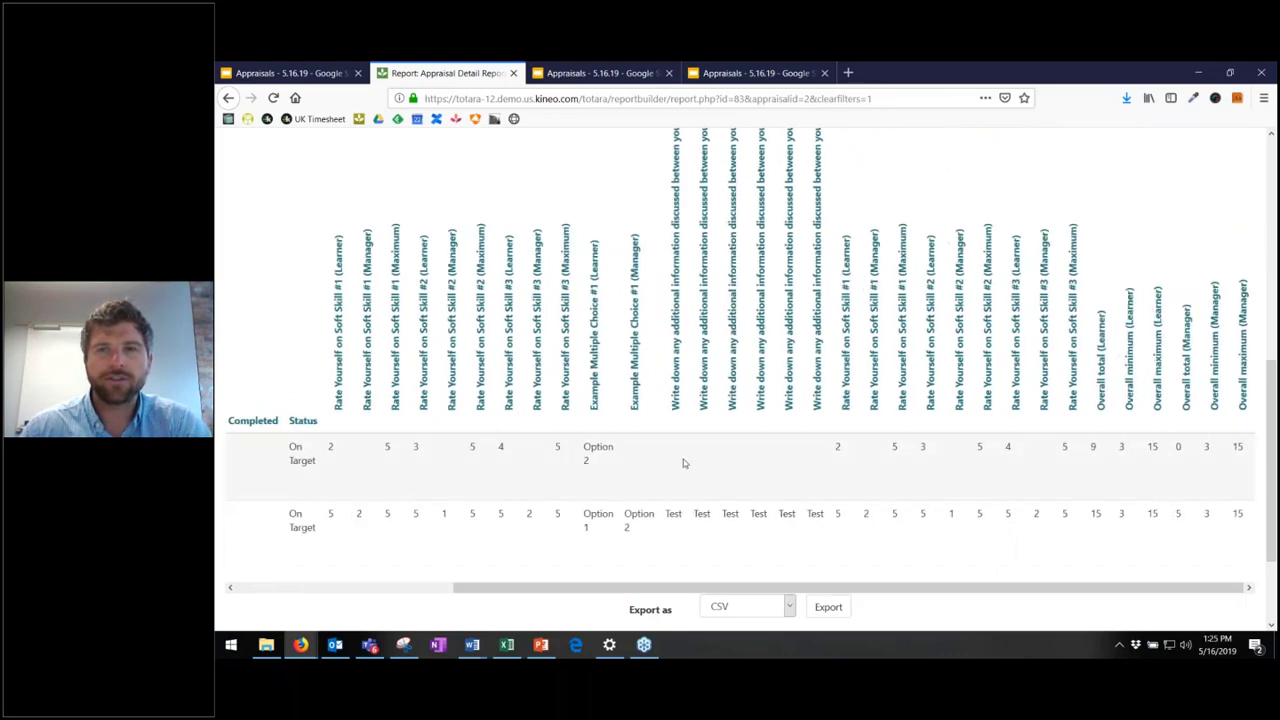
scroll(564, 470, "up", 10)
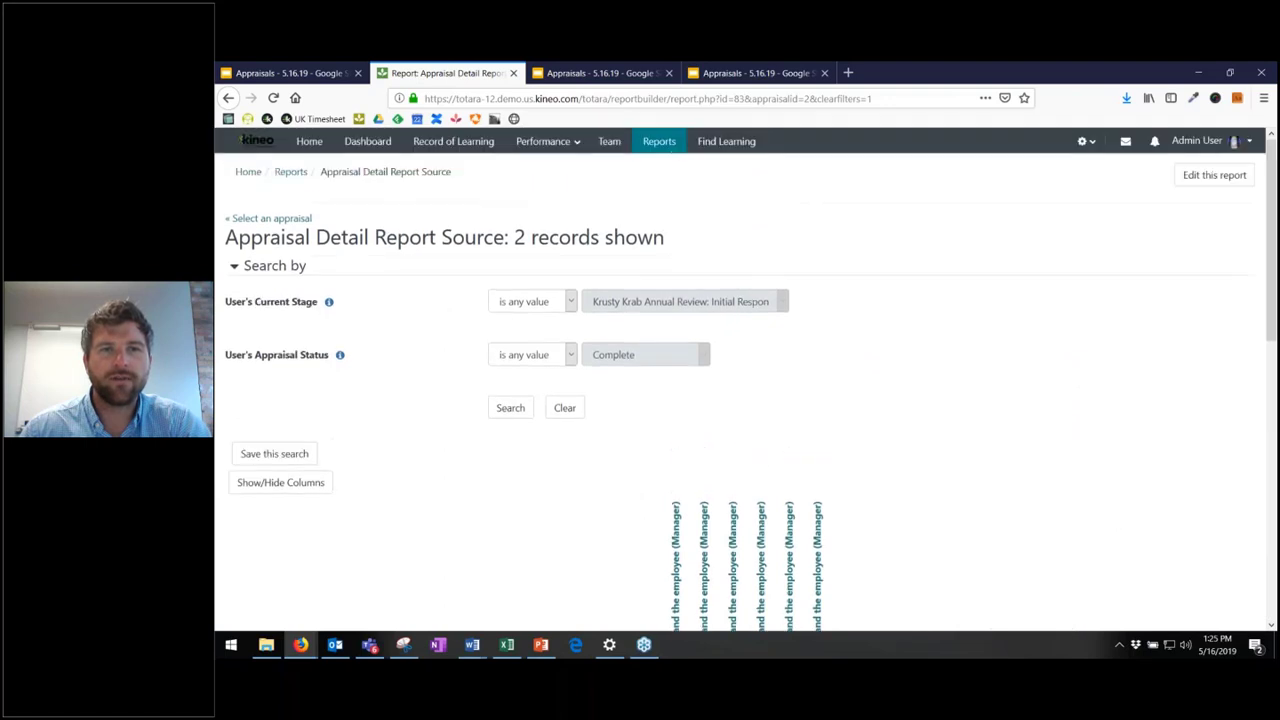
left_click(675, 146)
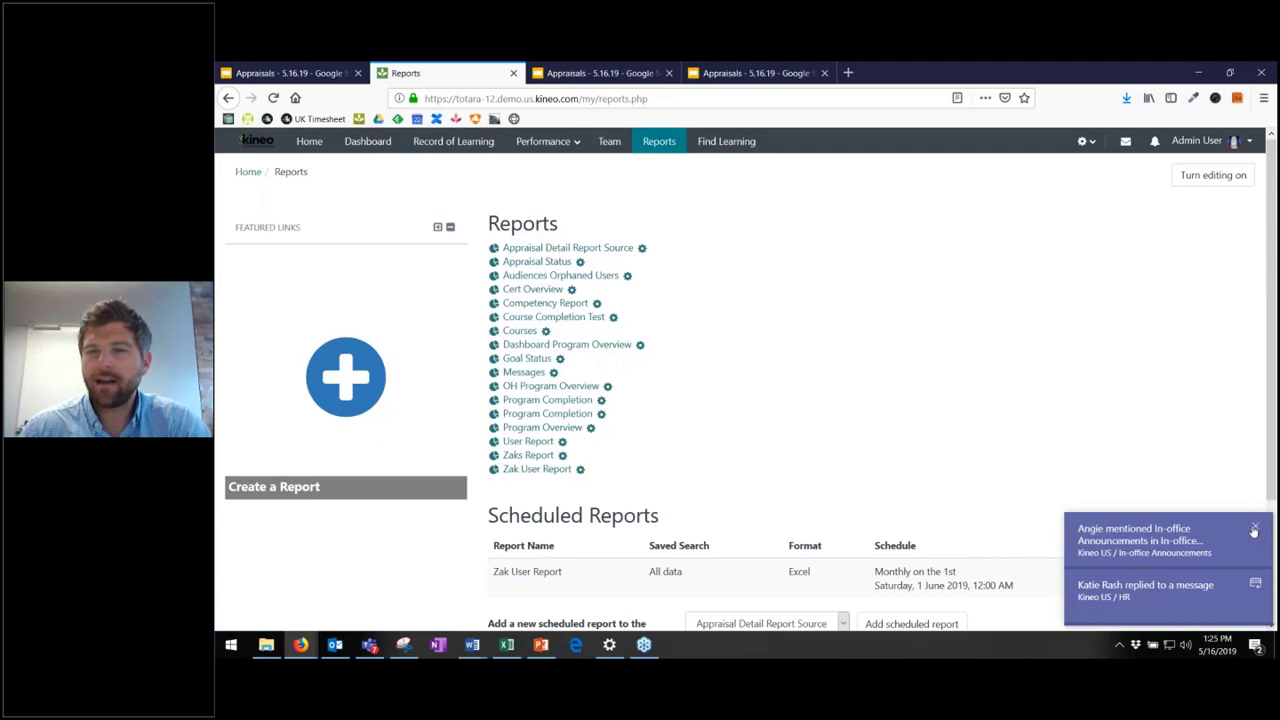
- Dismiss the Teams notification and open the Appraisal Status report
left_click(1254, 531)
left_click(1161, 454)
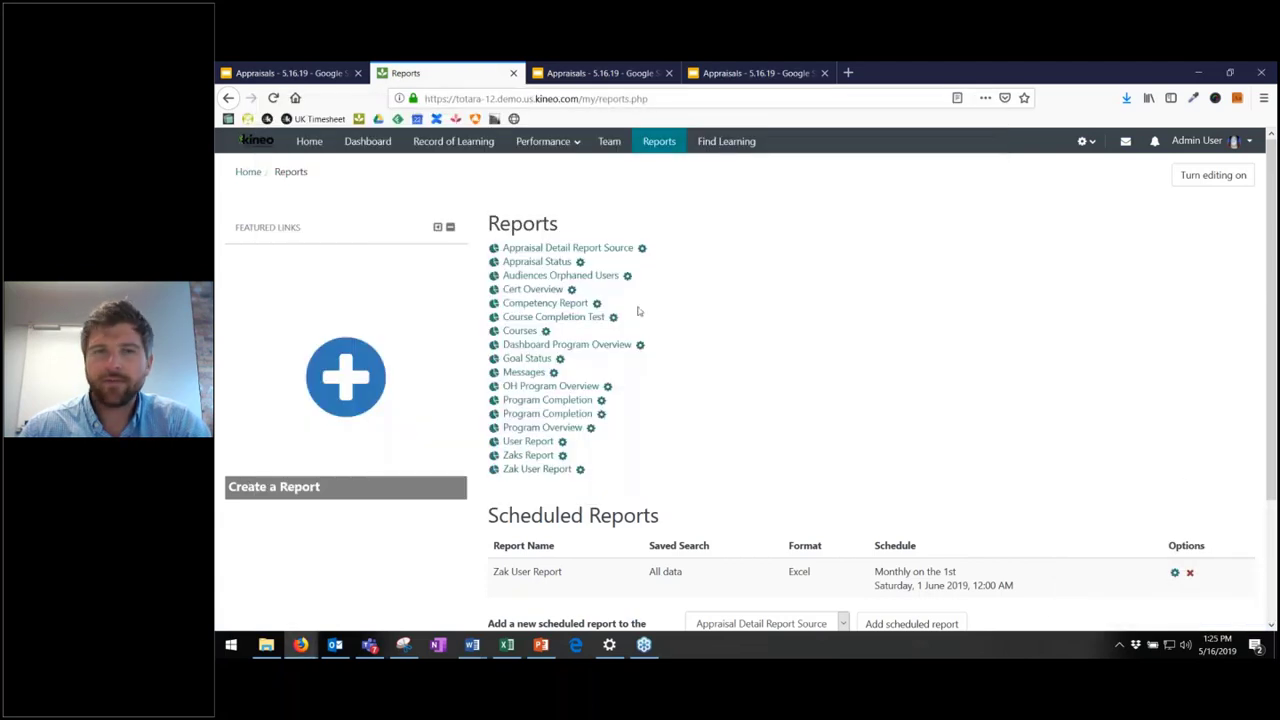
left_click(540, 263)
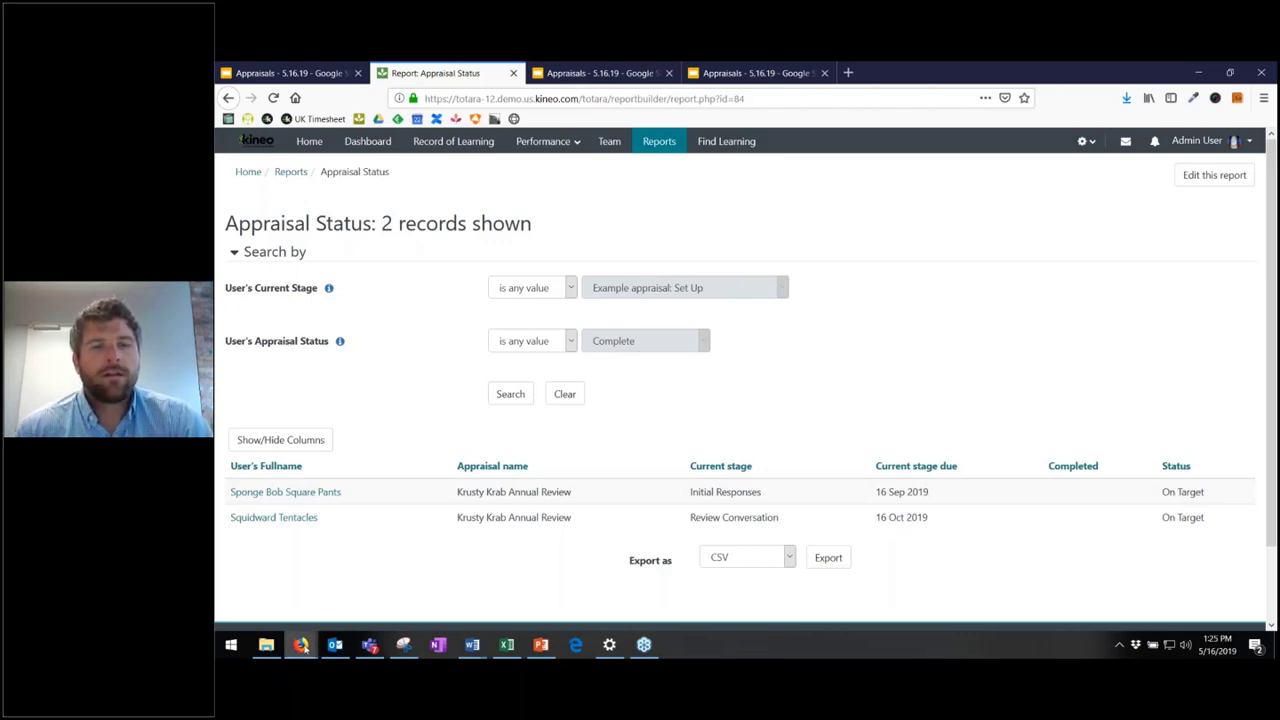
- Switch to Google Slides and advance to slide 7, Use Cases
mouse_move(301, 644)
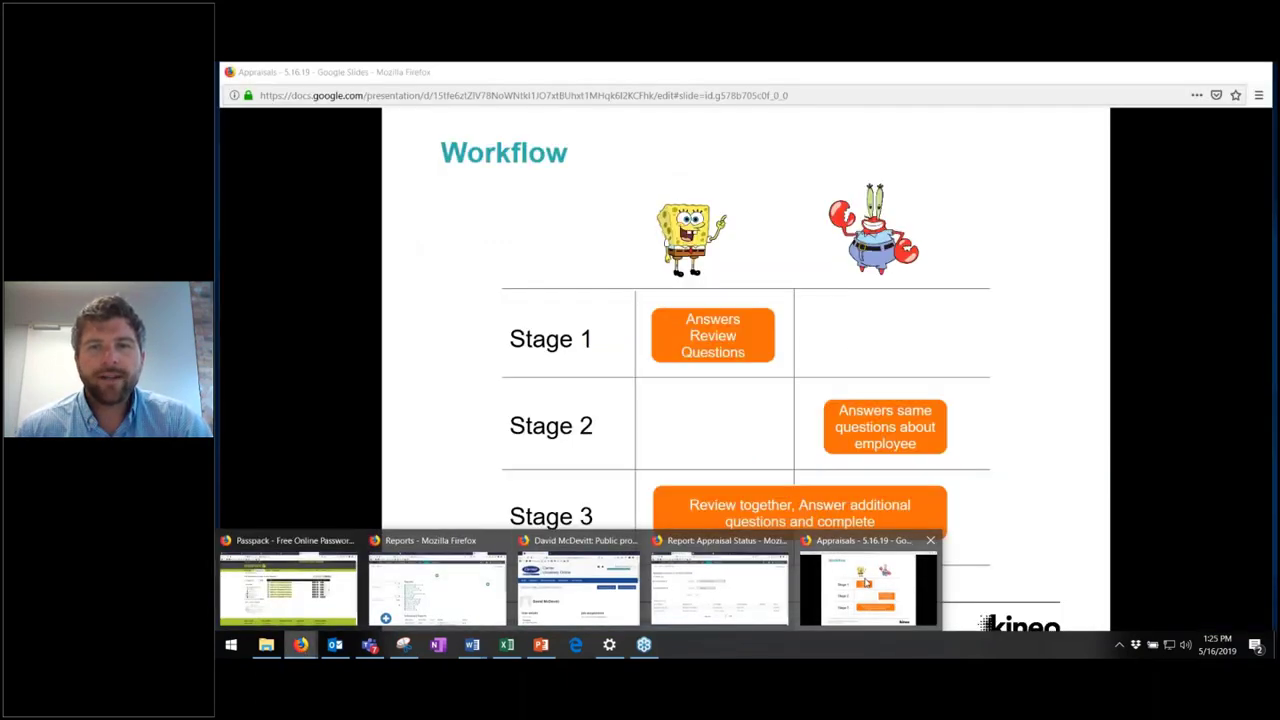
left_click(868, 585)
key("Right")
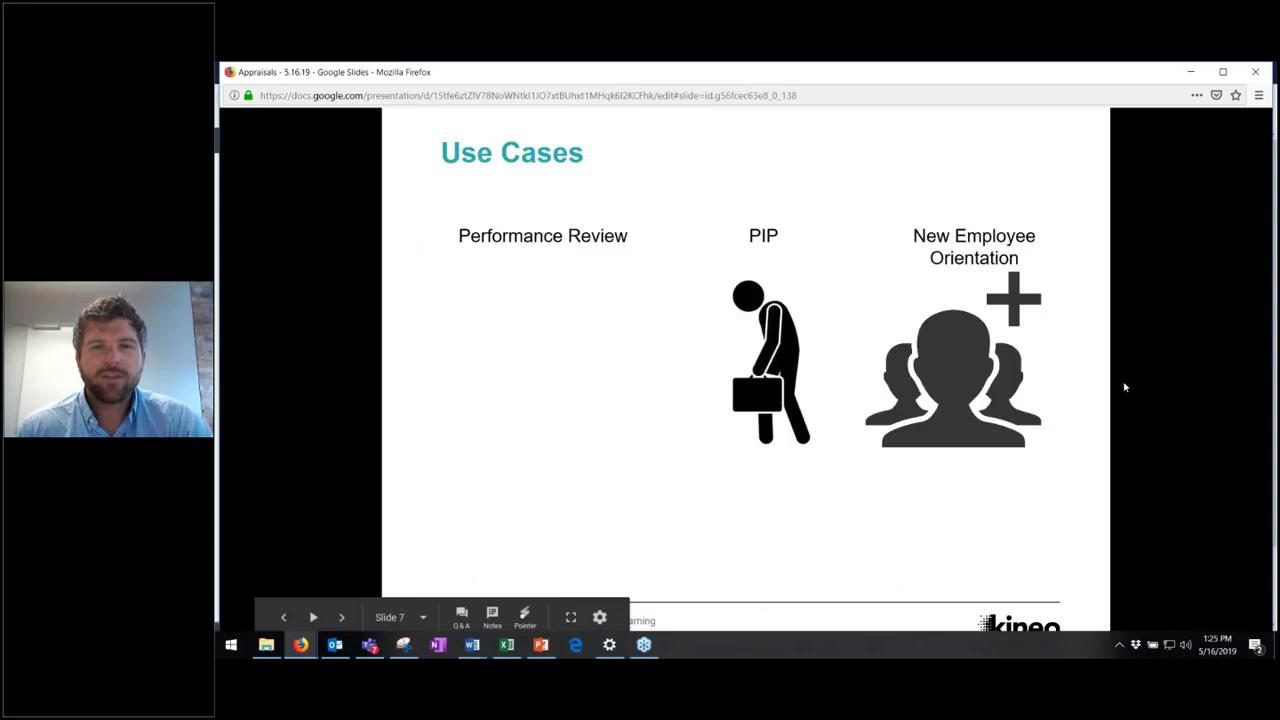